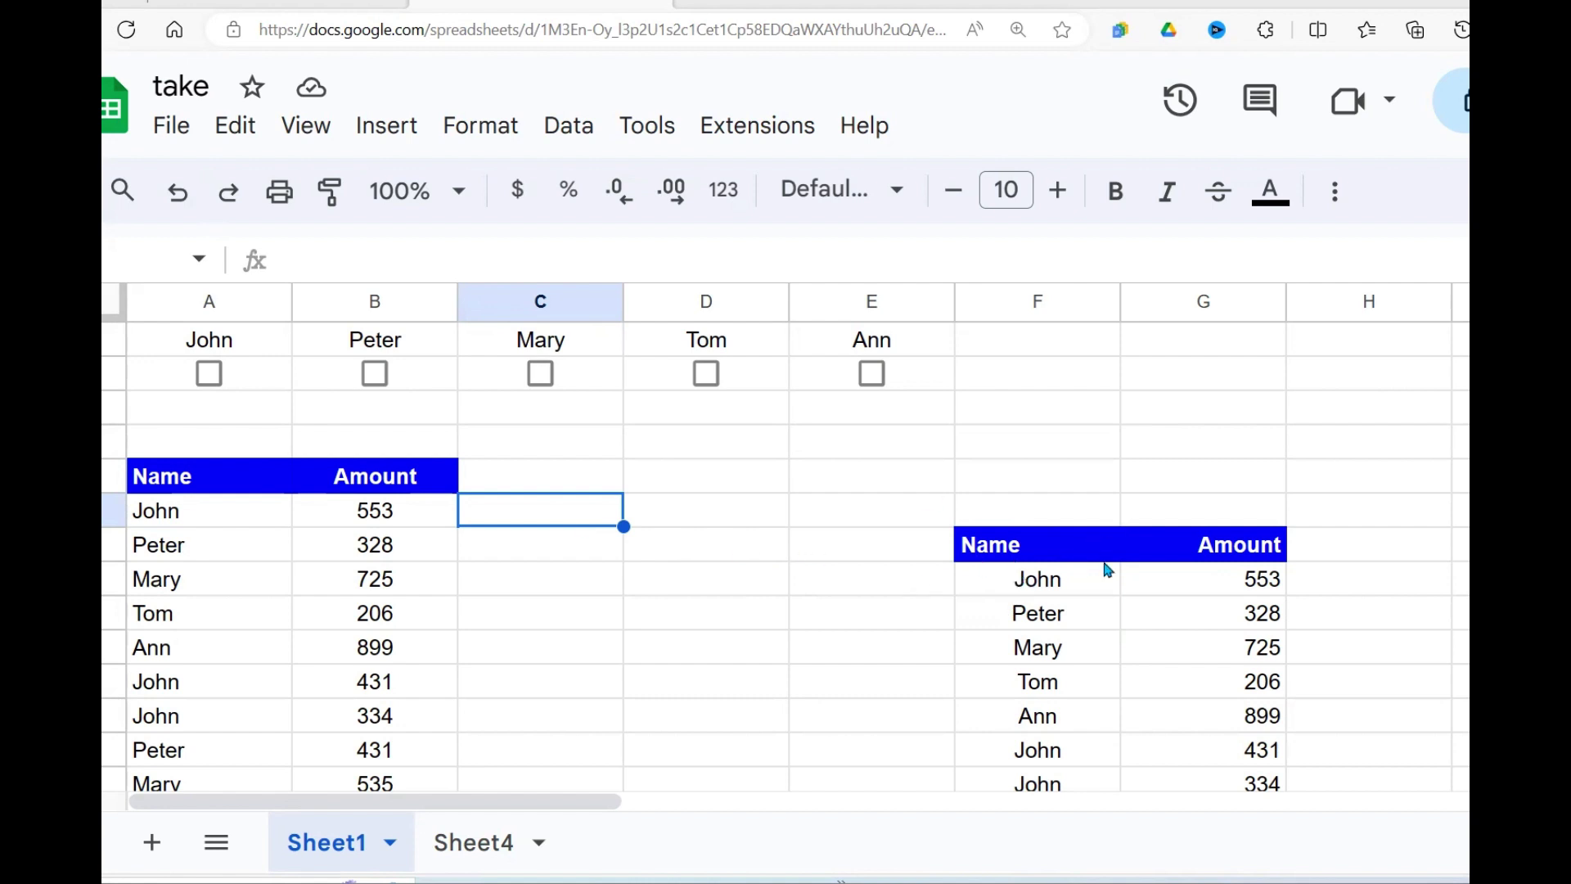
- Browse the source data and tick John to see the table filter to his rows
click(1371, 551)
key(Down)
key(Down)
key(Down)
key(Down)
key(Down)
key(Down)
key(Down)
key(Down)
key(Down)
key(Down)
key(Down)
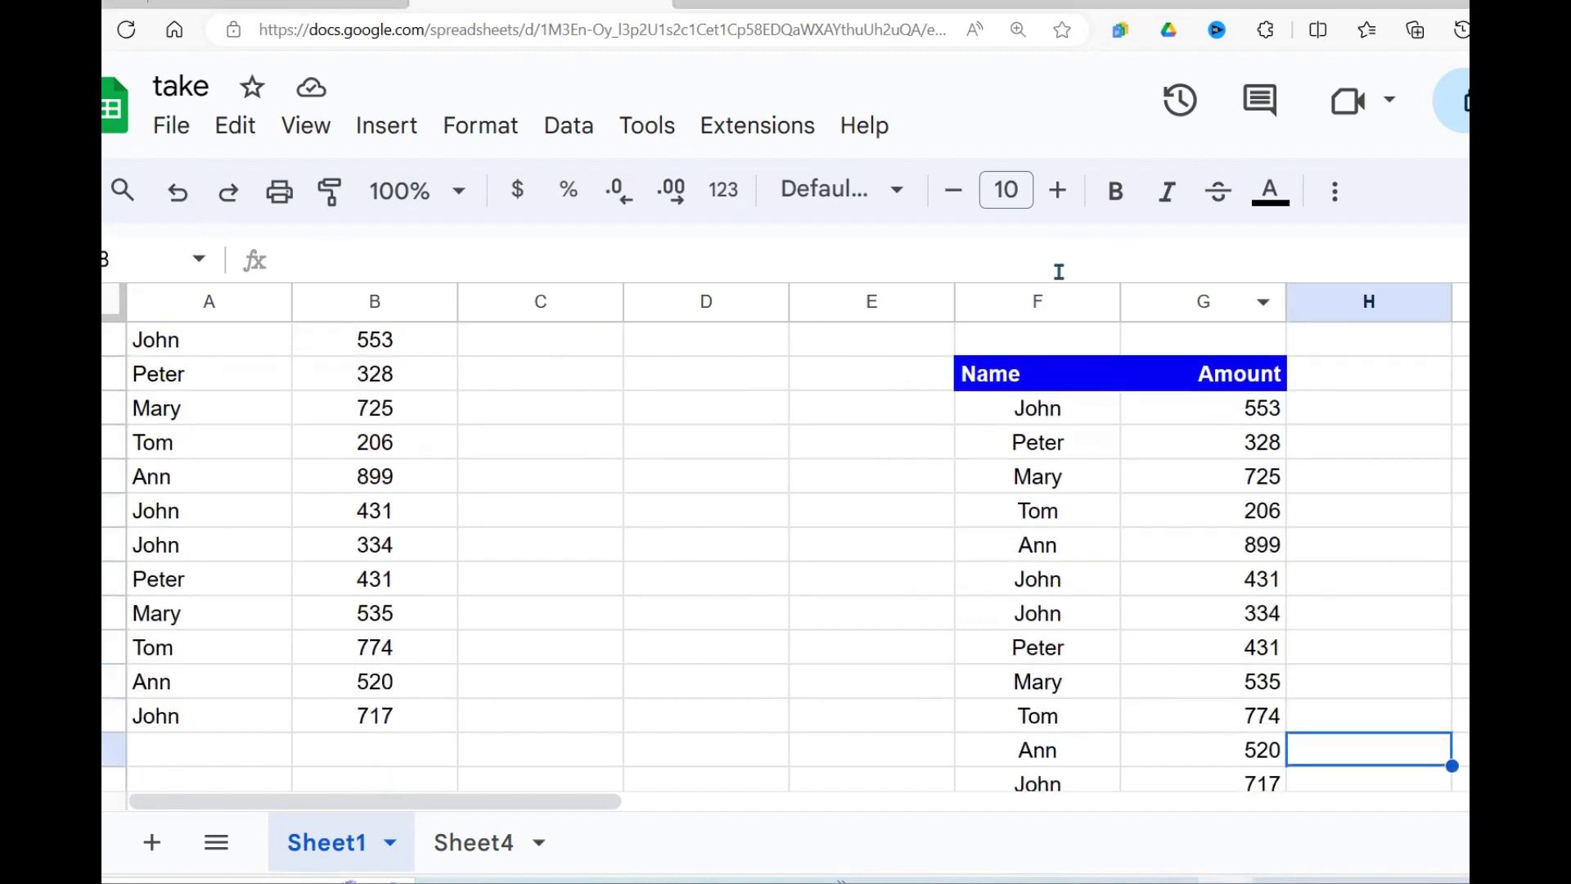
click(564, 468)
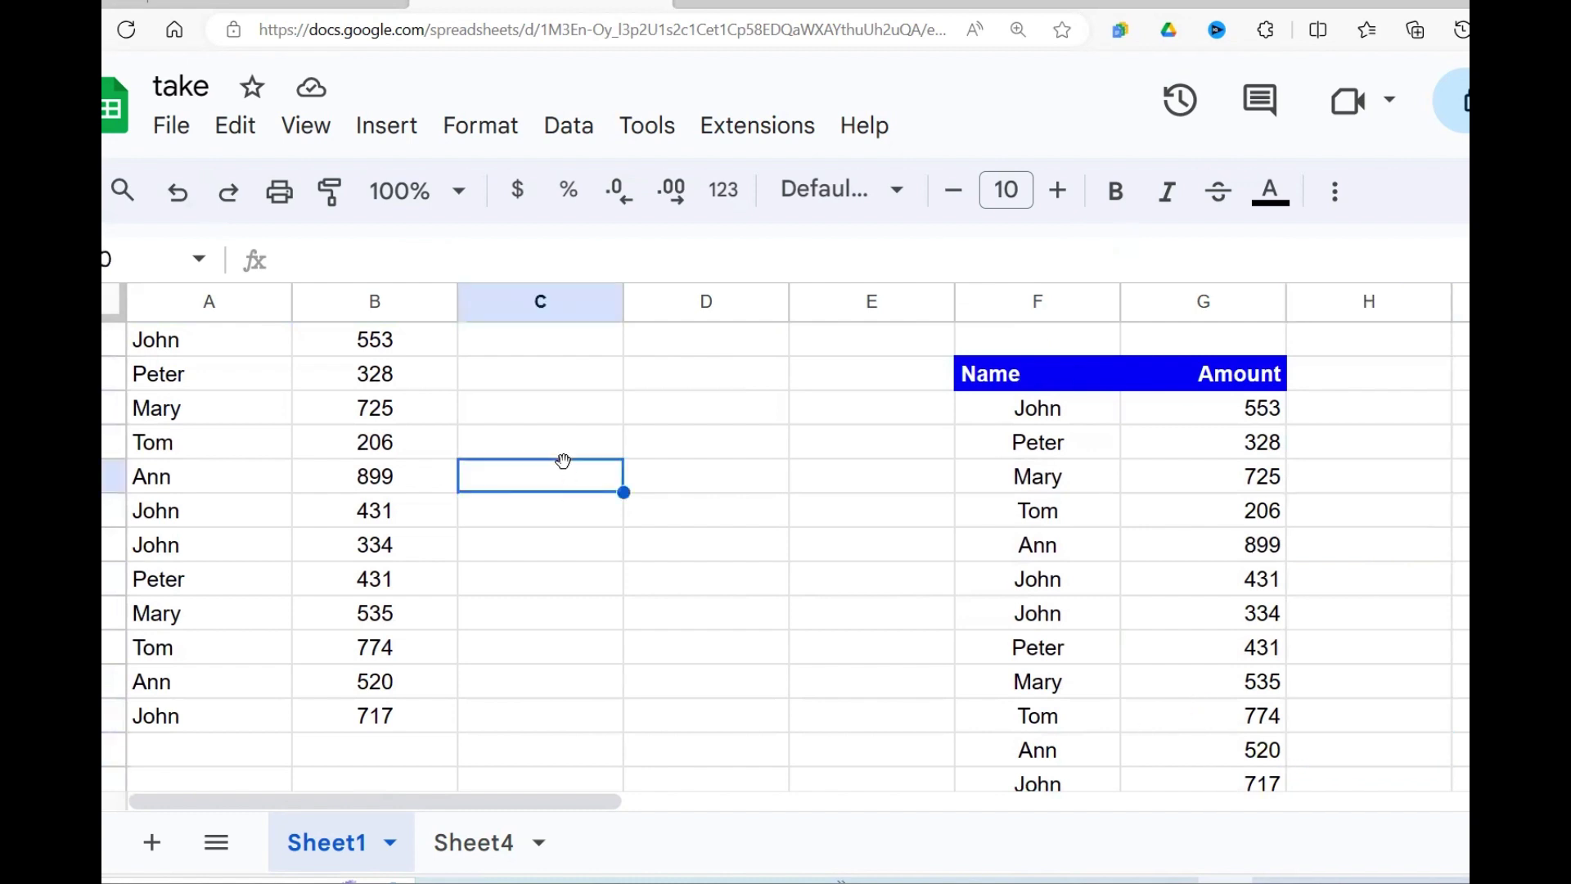
key(Up)
key(Up)
key(Up)
key(Up)
key(Up)
key(Up)
key(Up)
key(Up)
key(Up)
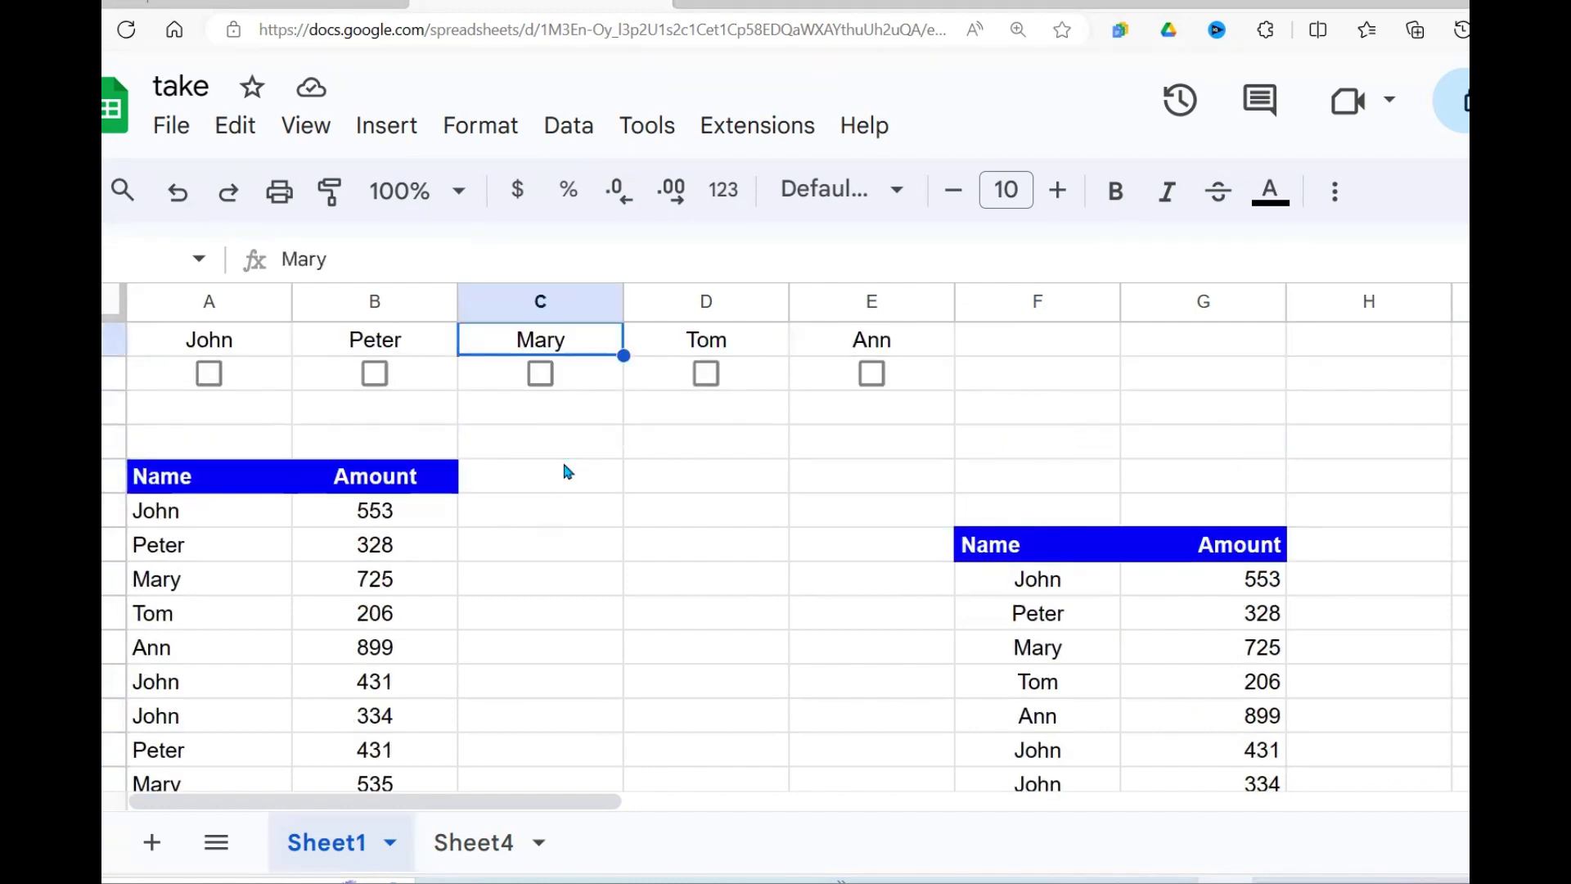
click(211, 377)
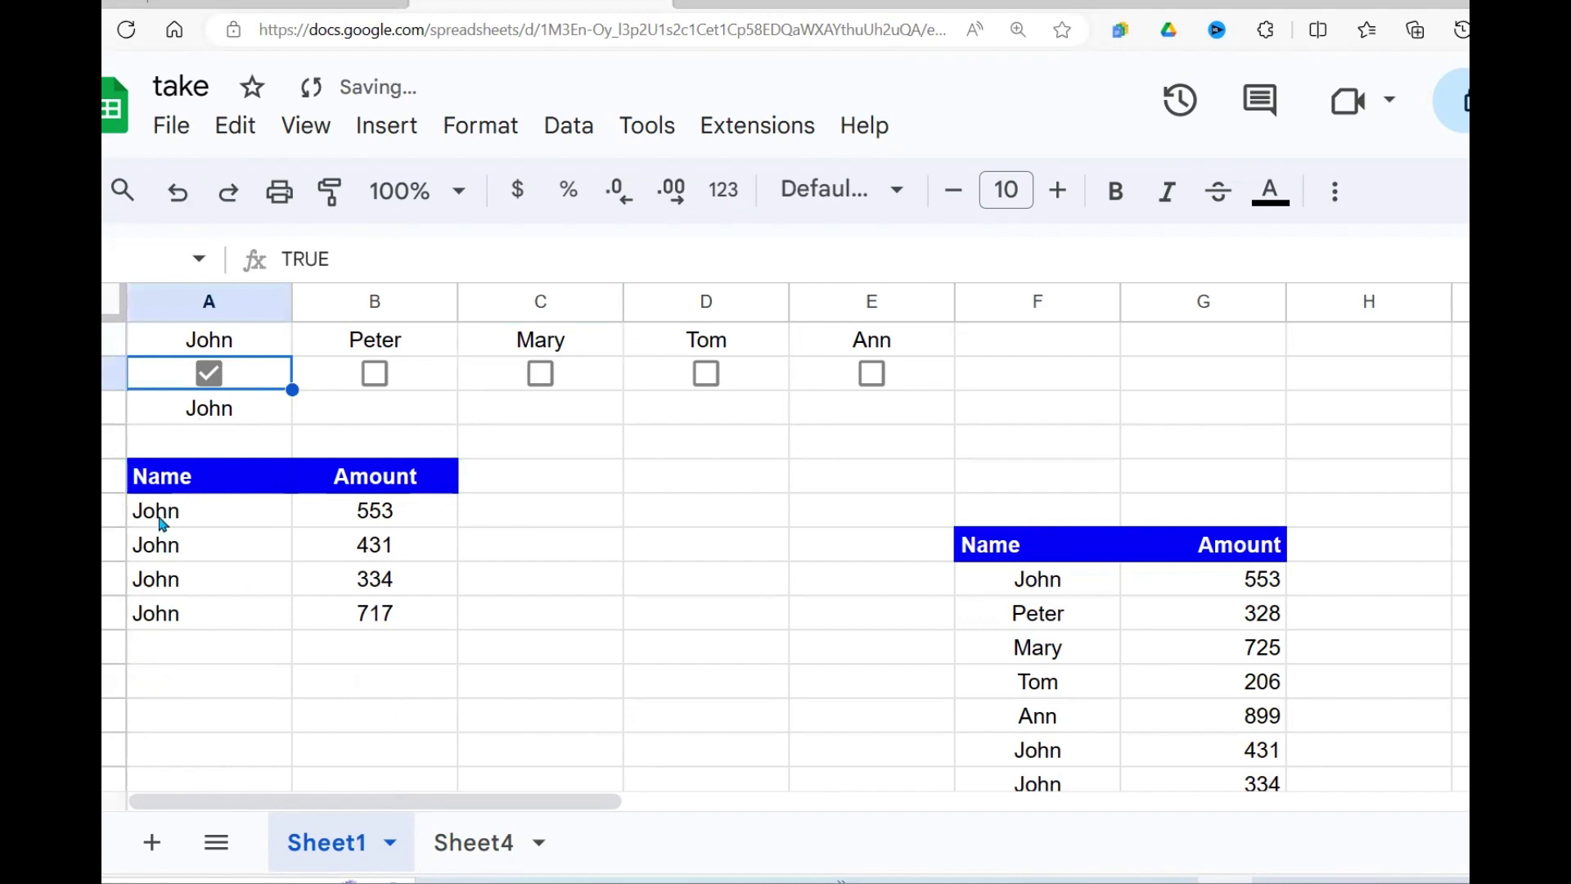
drag(158, 526, 400, 614)
drag(1059, 582, 1153, 691)
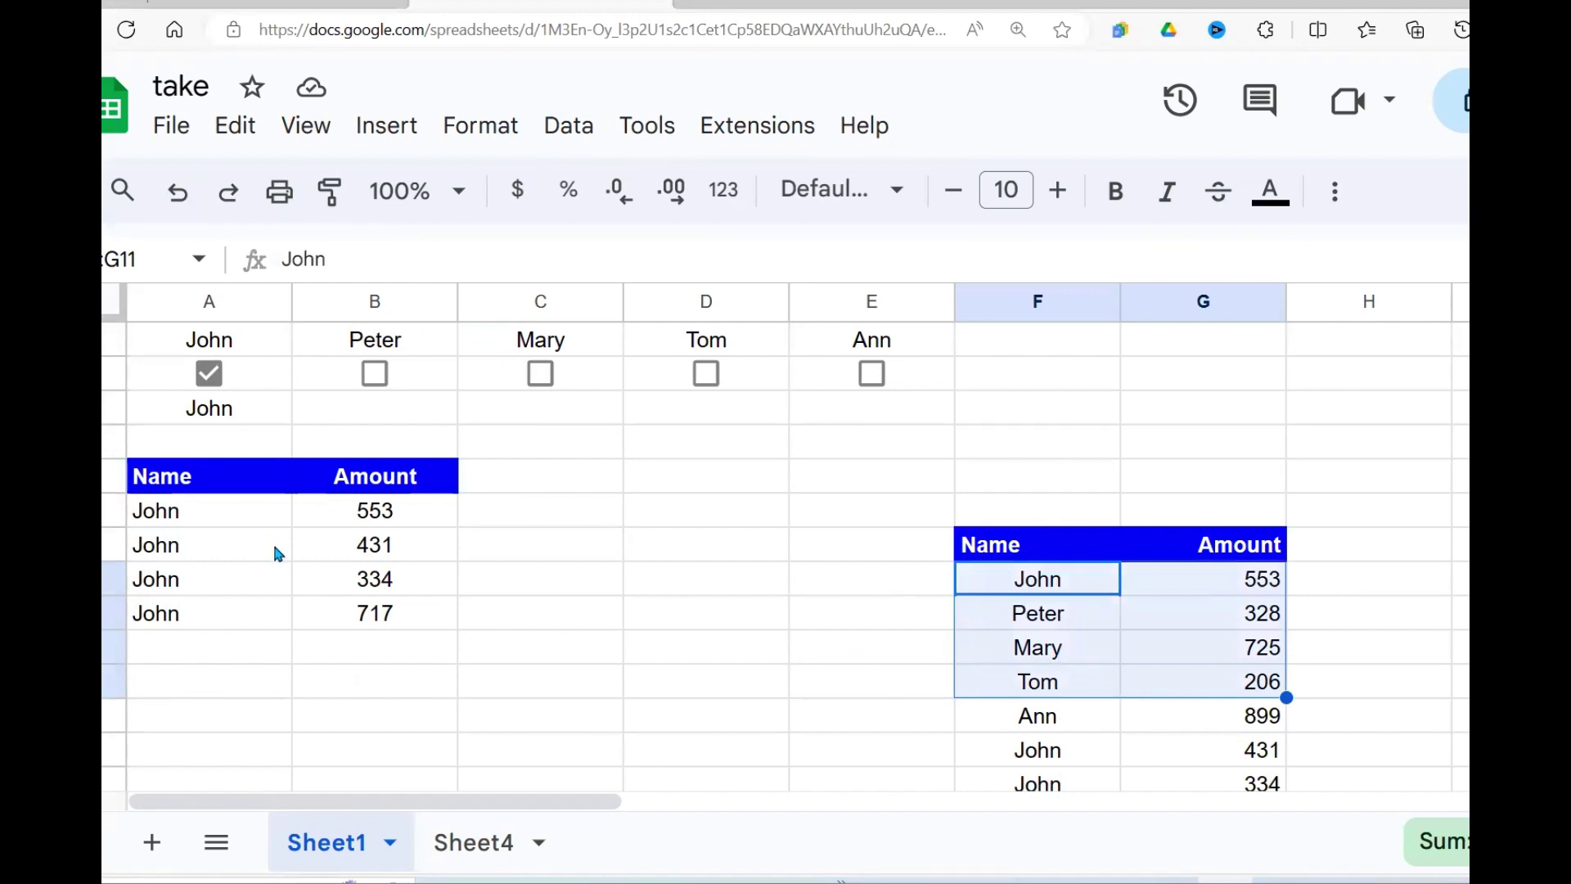
drag(238, 517, 396, 615)
- Tick and untick Peter, untick John so every row shows, then browse the column B amounts
click(376, 375)
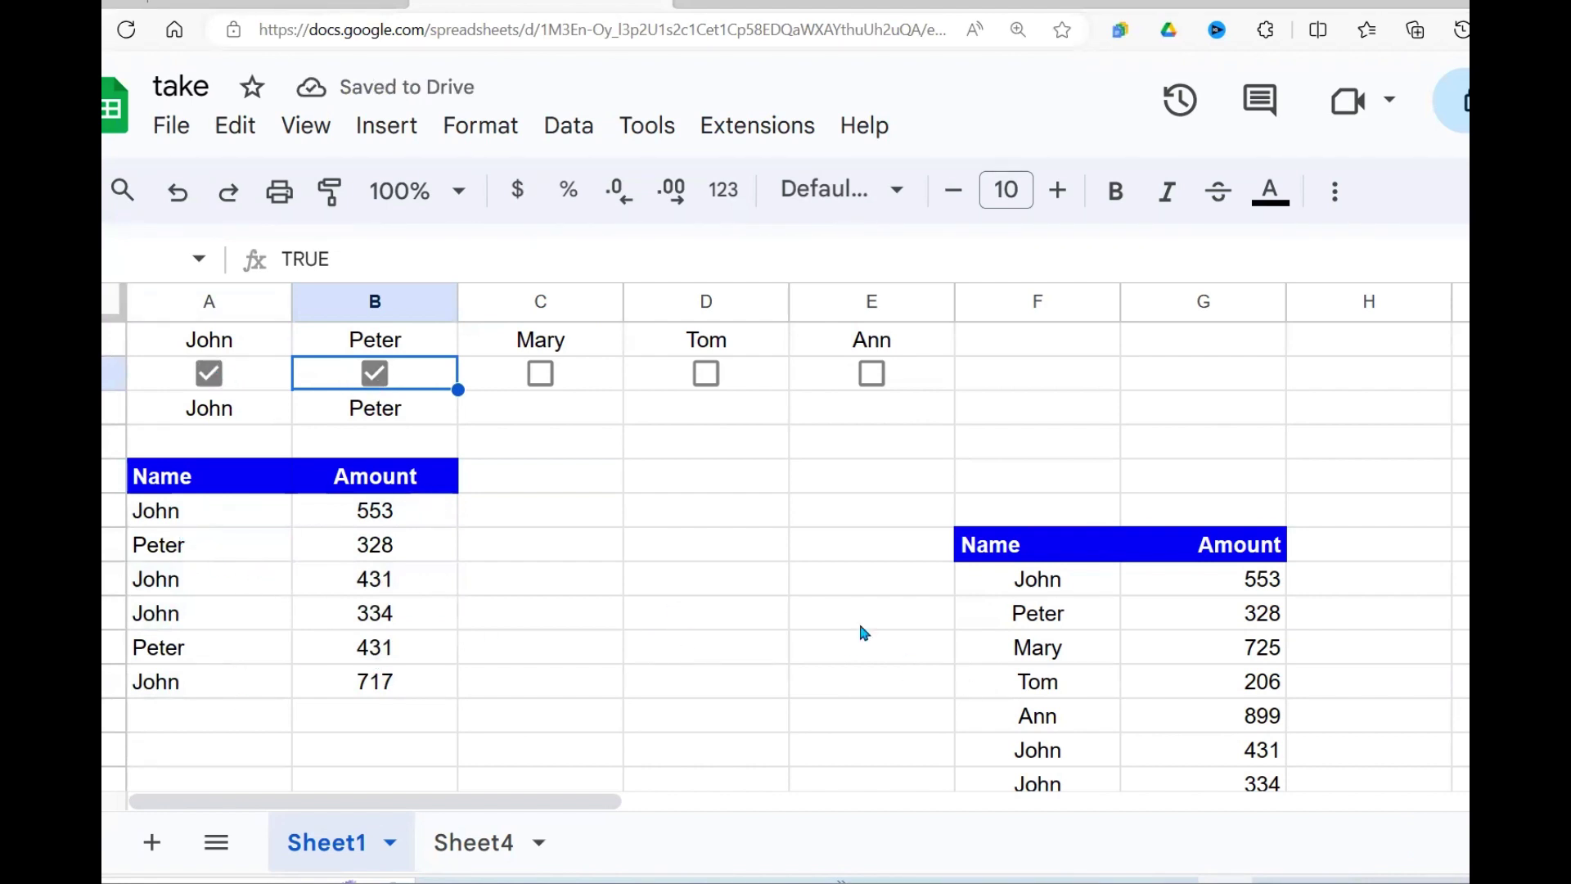
click(380, 370)
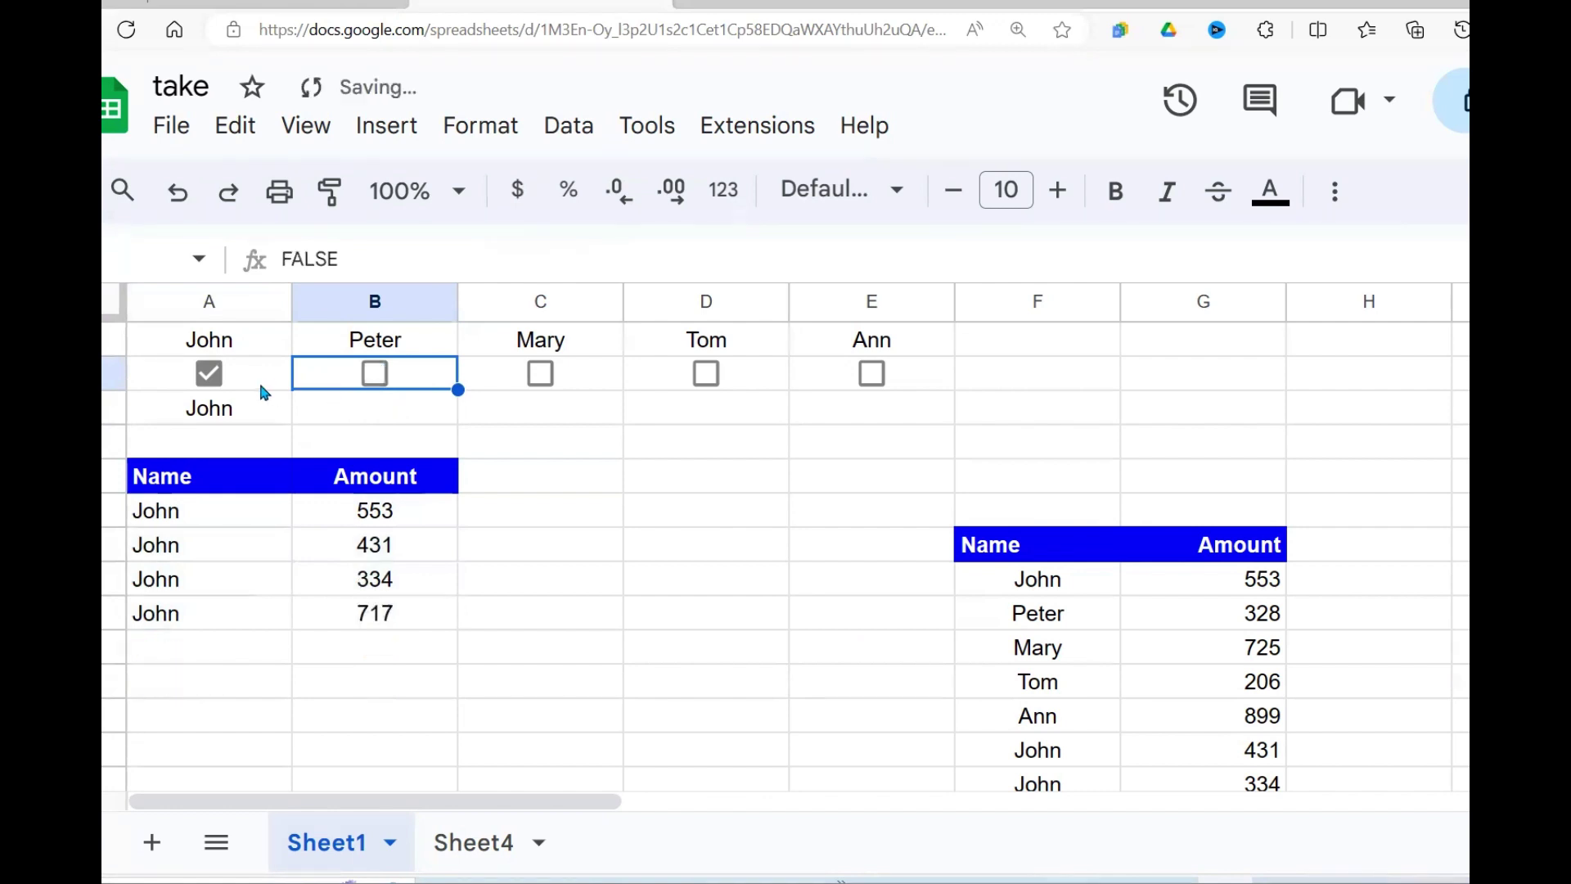
click(209, 373)
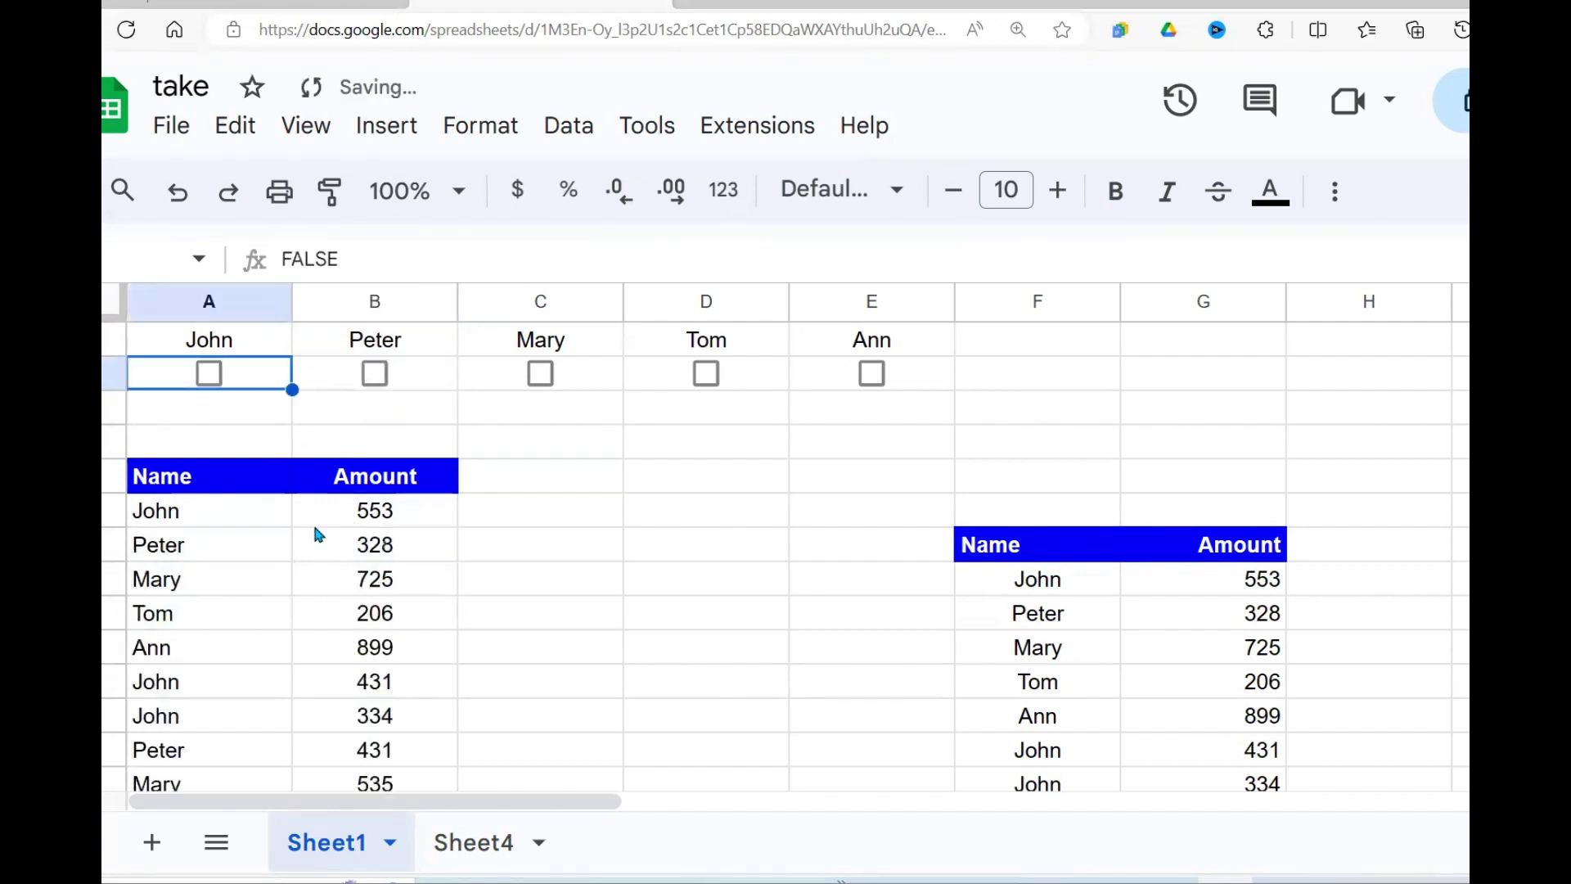
click(327, 578)
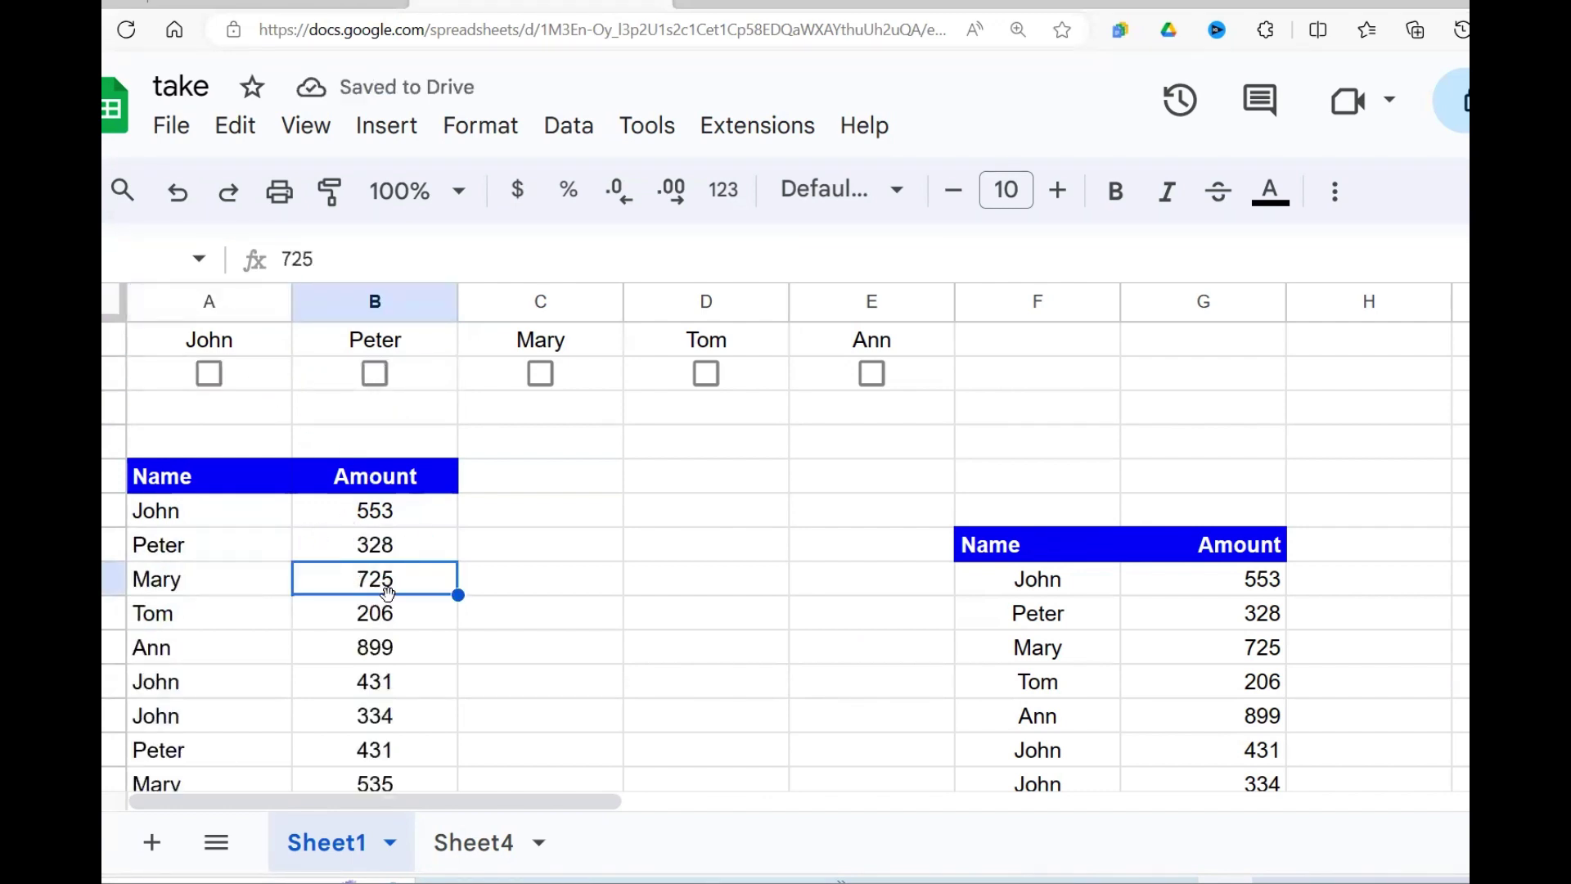
key(Down)
key(Down)
key(Down)
key(Down)
key(Down)
key(Down)
key(Down)
key(Down)
key(Down)
key(Down)
key(Down)
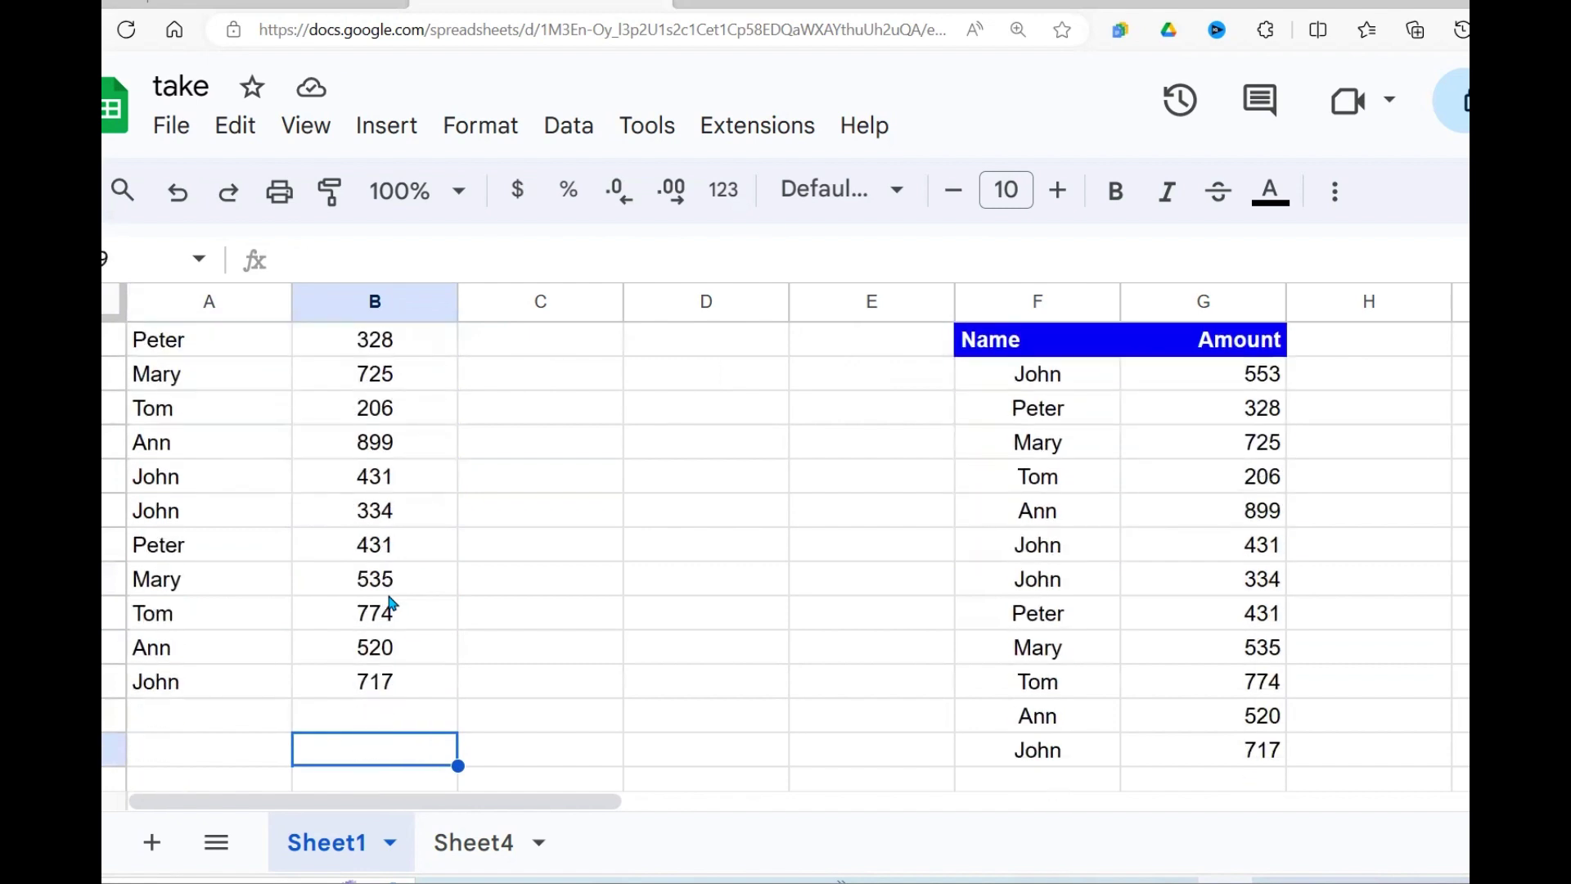
key(Up)
key(Up)
key(Up)
key(Up)
key(Up)
key(Up)
key(Up)
key(Up)
key(Up)
key(Up)
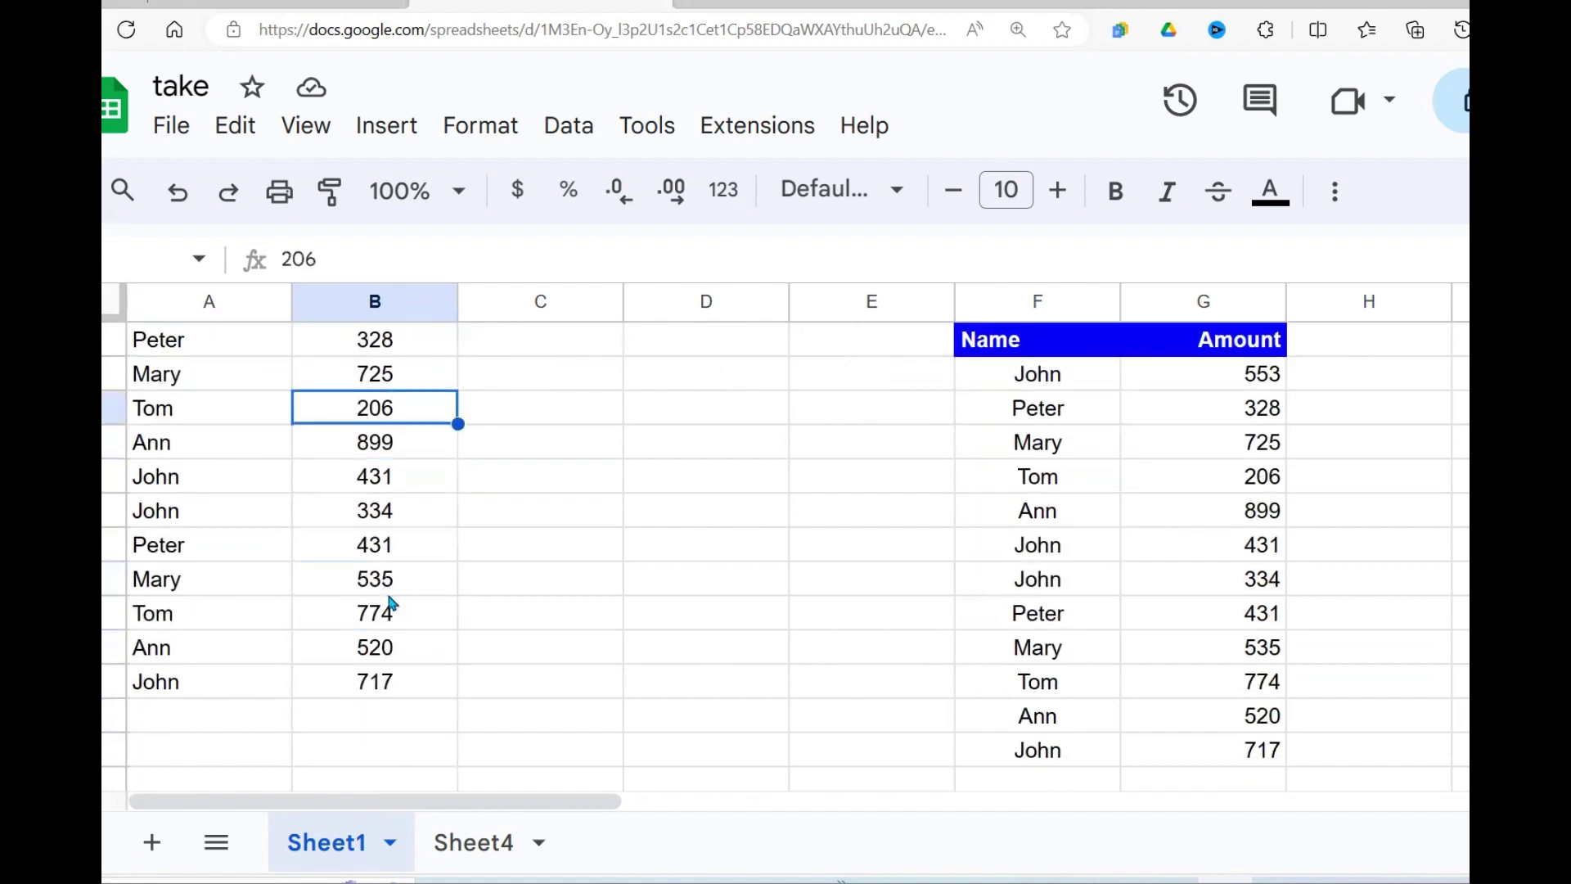
key(Up)
key(Up)
key(Up)
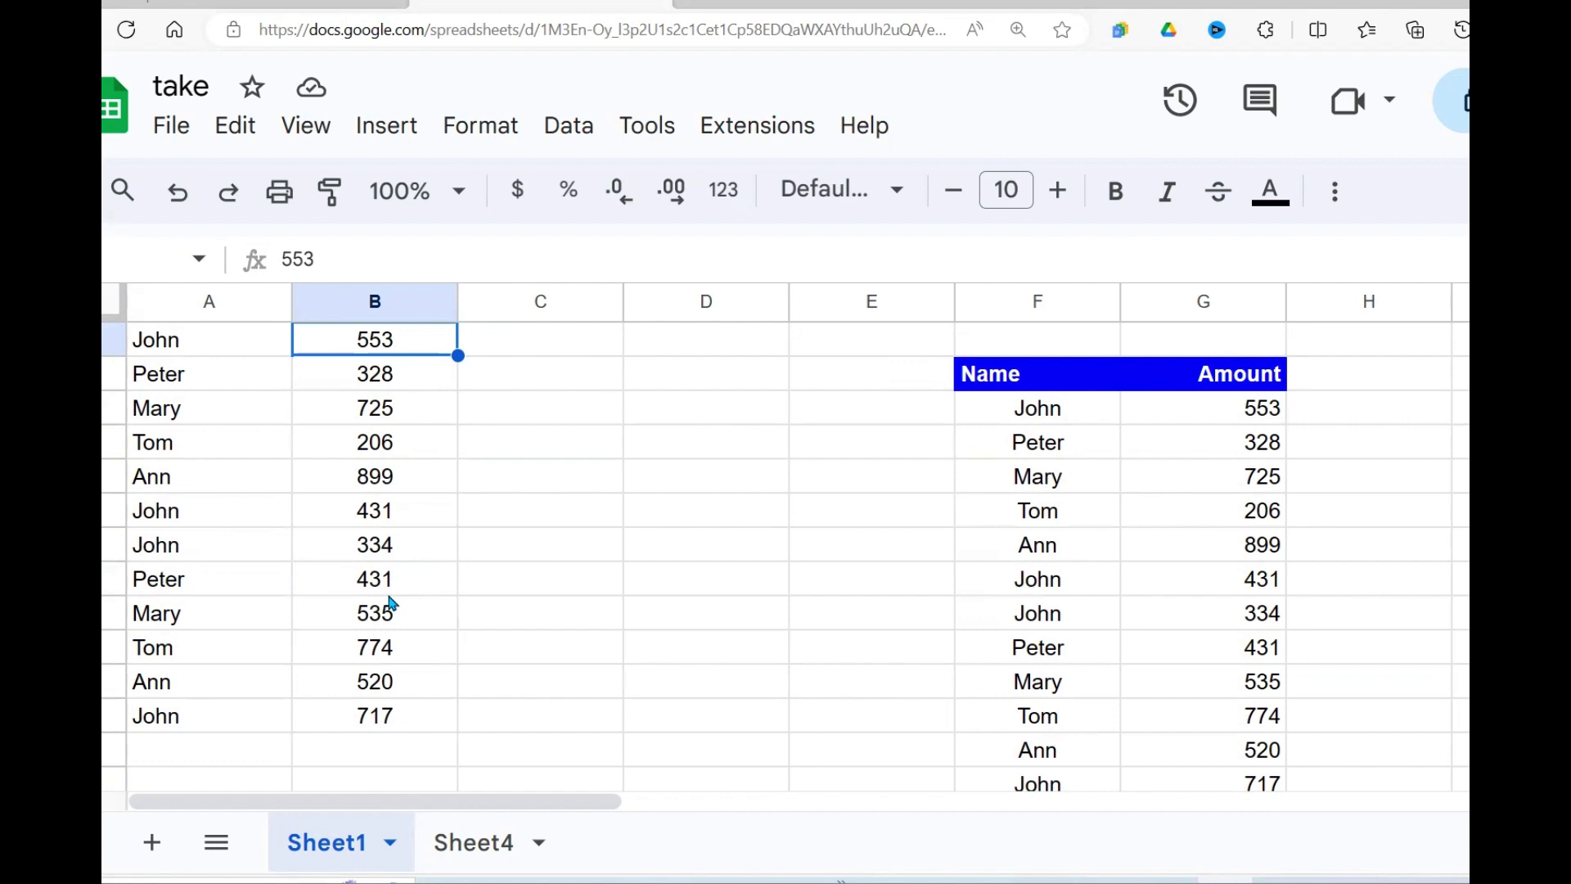
- On Sheet4, enter =unique(F8:F) in A1, which returns #REF! because the spill is blocked
click(473, 842)
key(ctrl+minus)
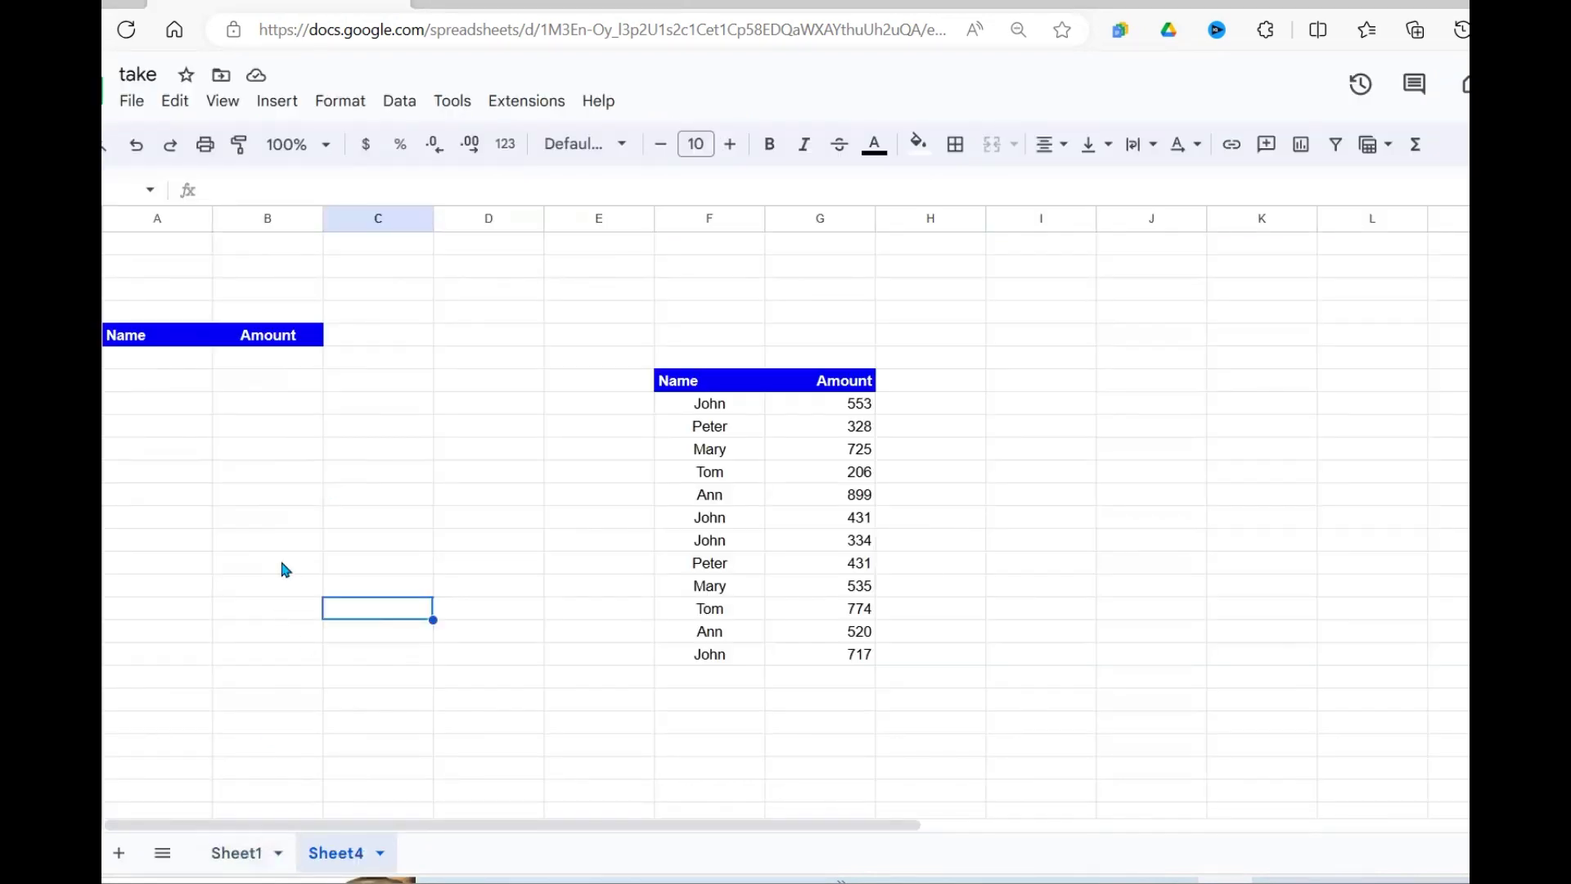
click(170, 245)
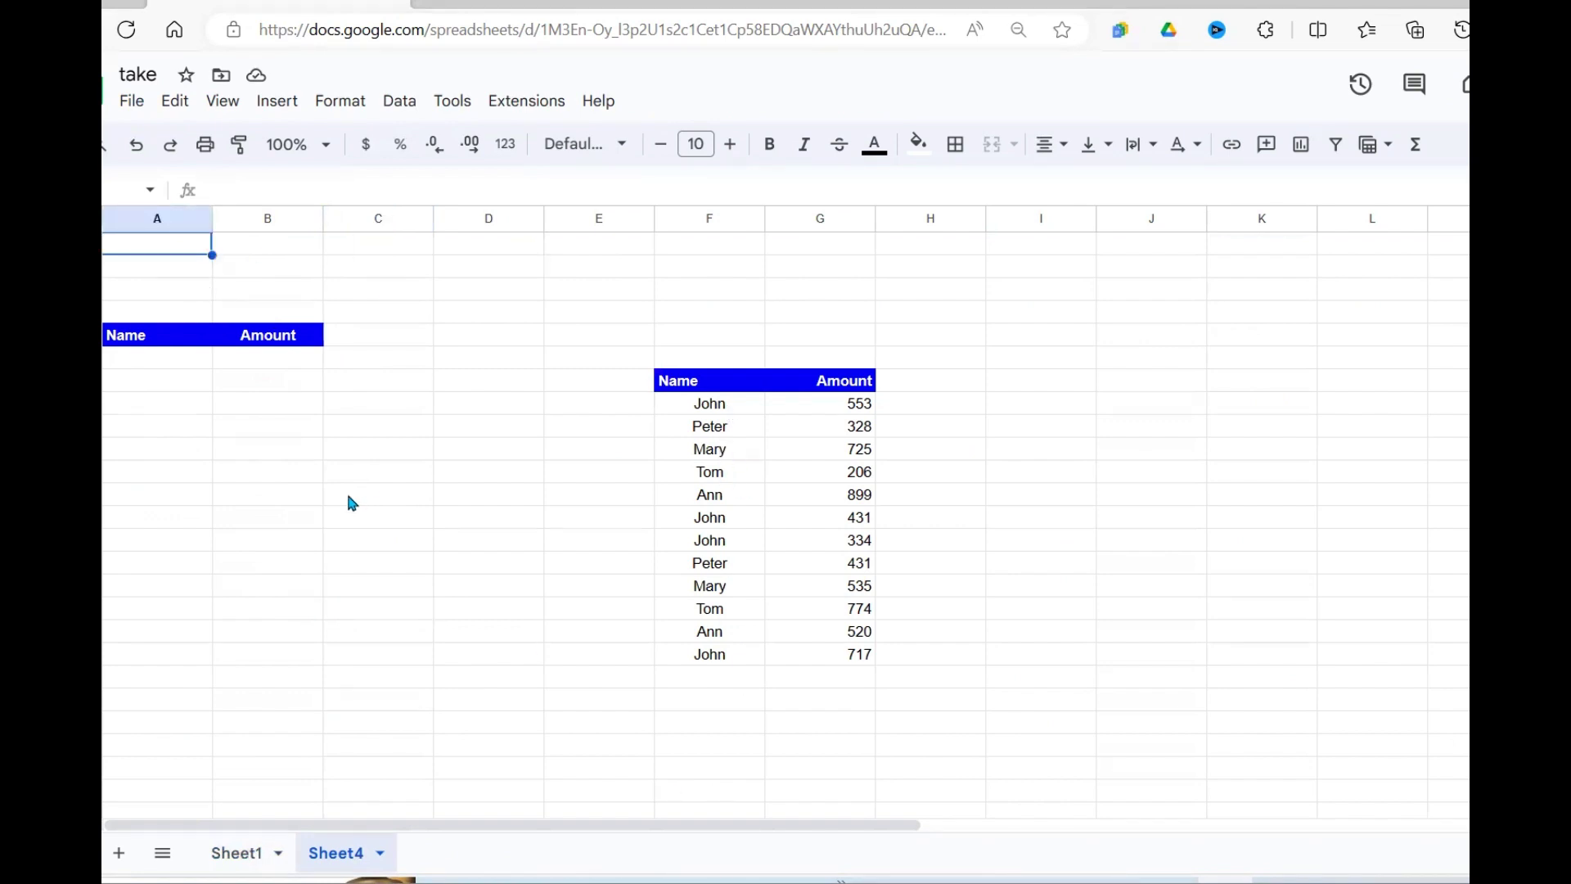
text(=unique()
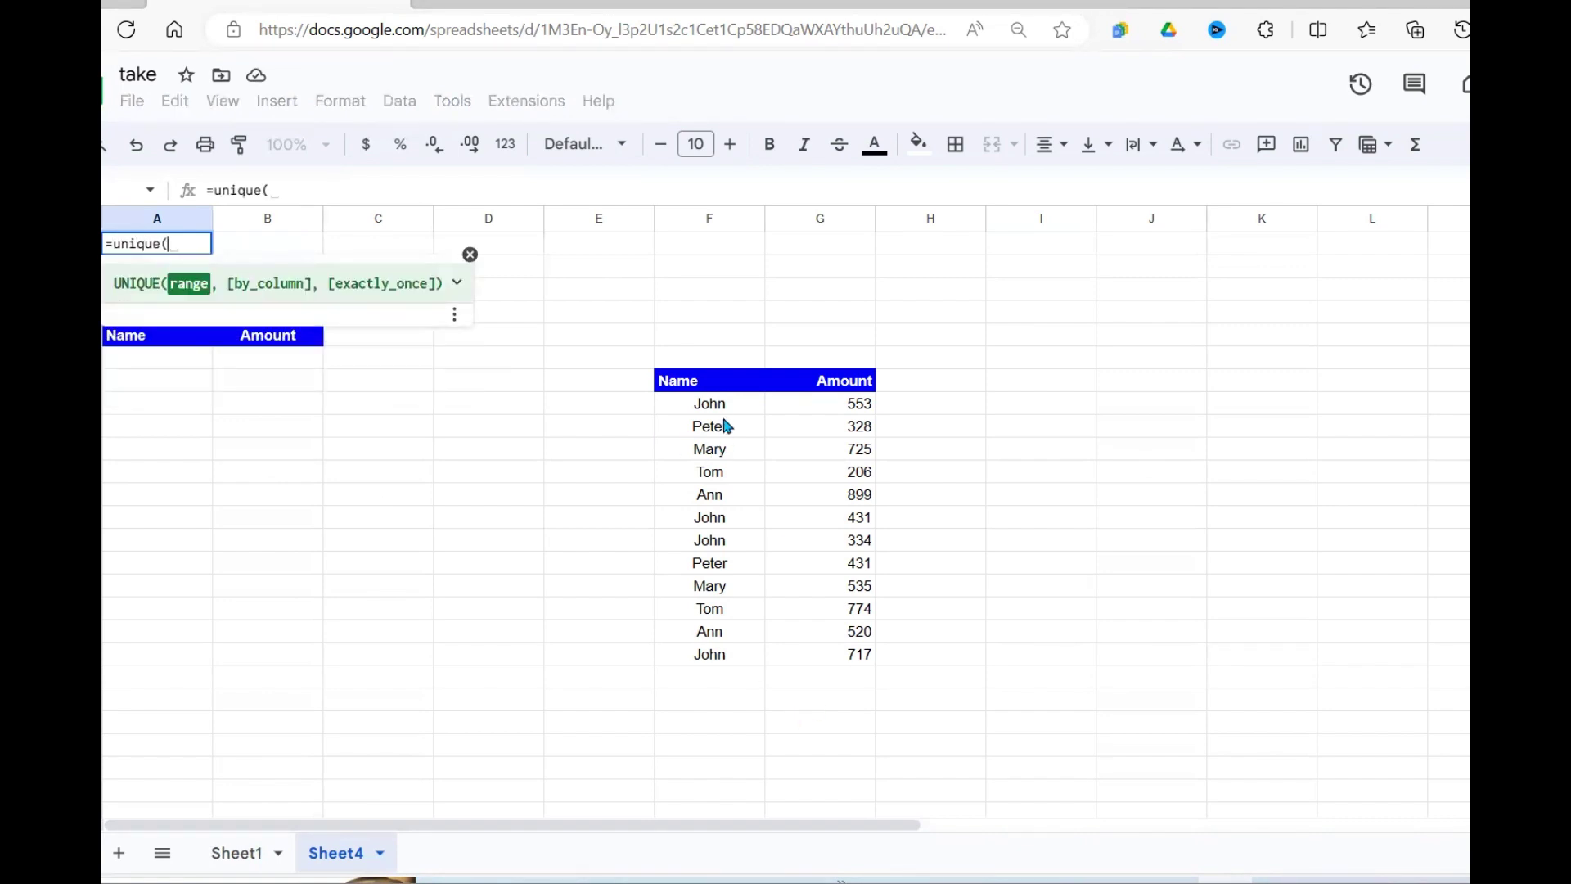
drag(726, 412, 707, 715)
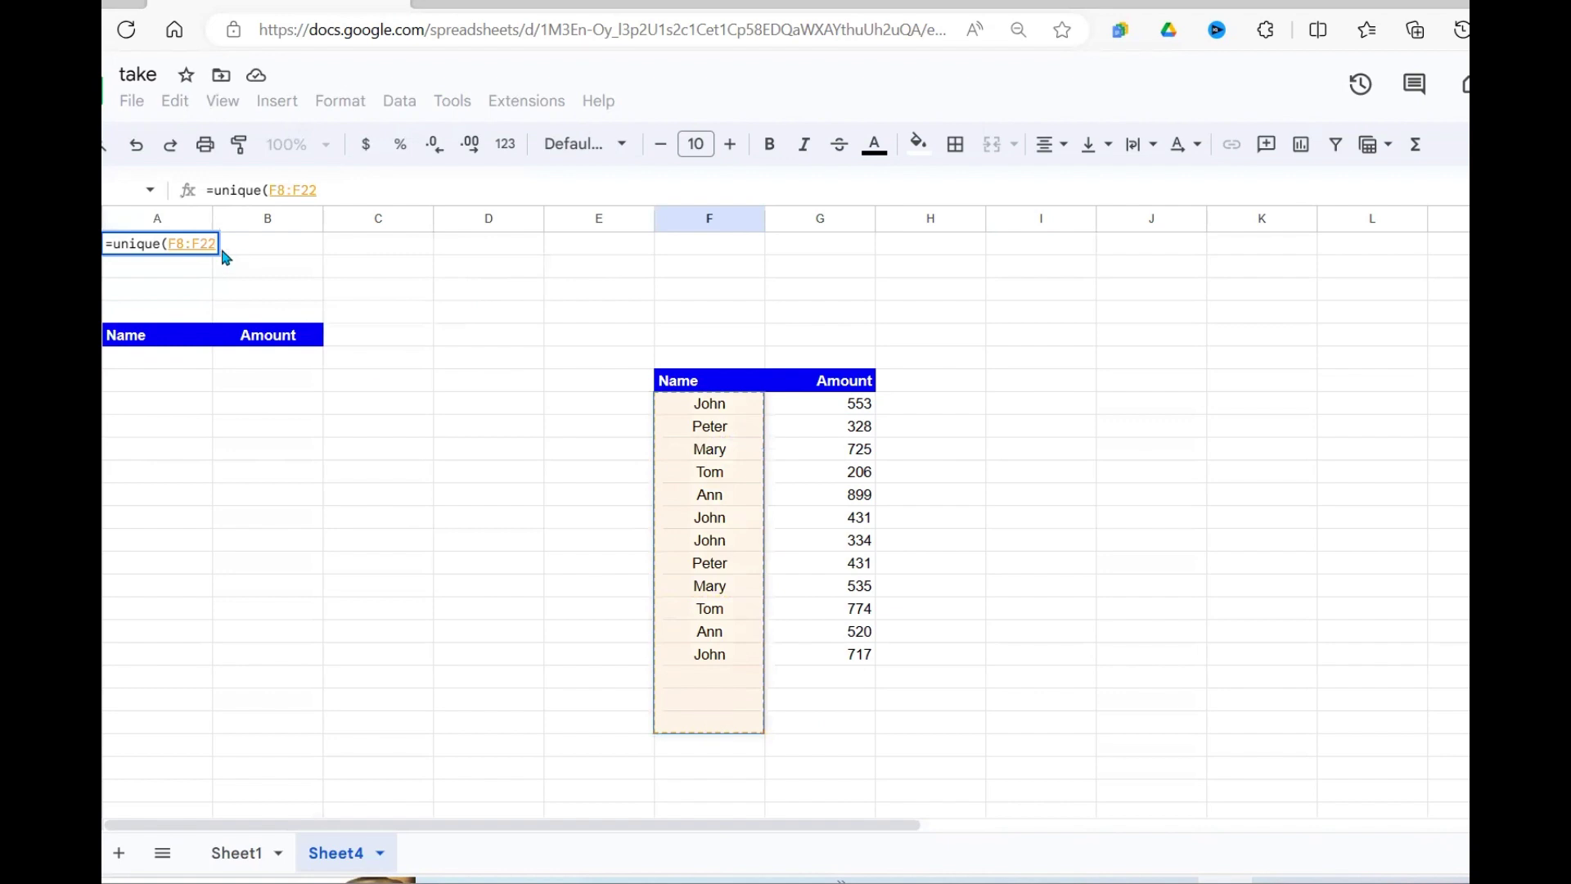
click(329, 182)
key(BackSpace)
key(BackSpace)
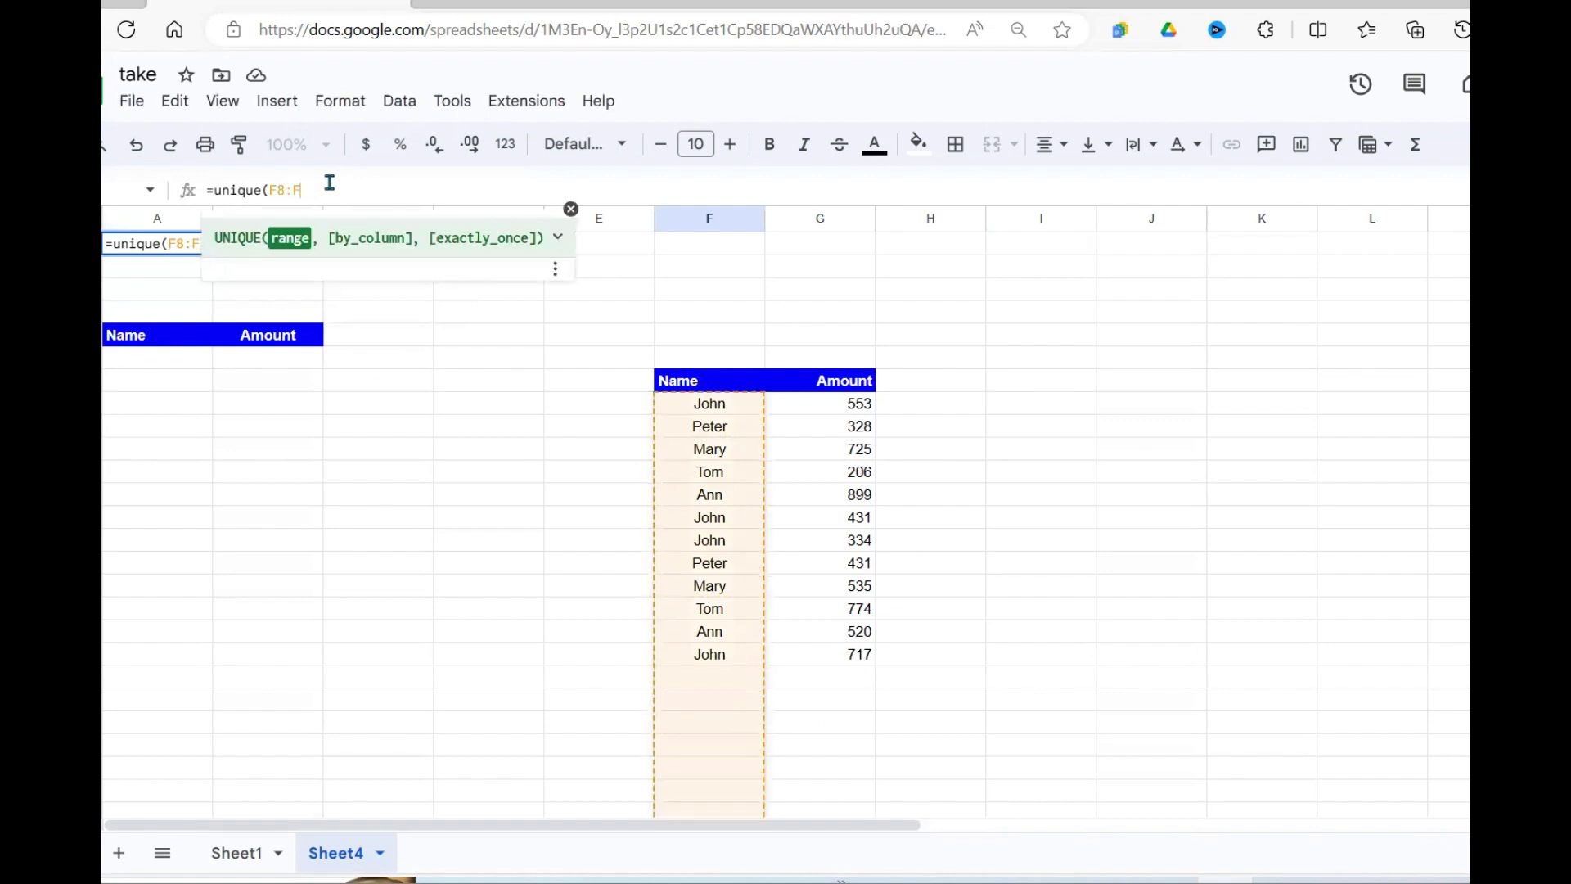
text())
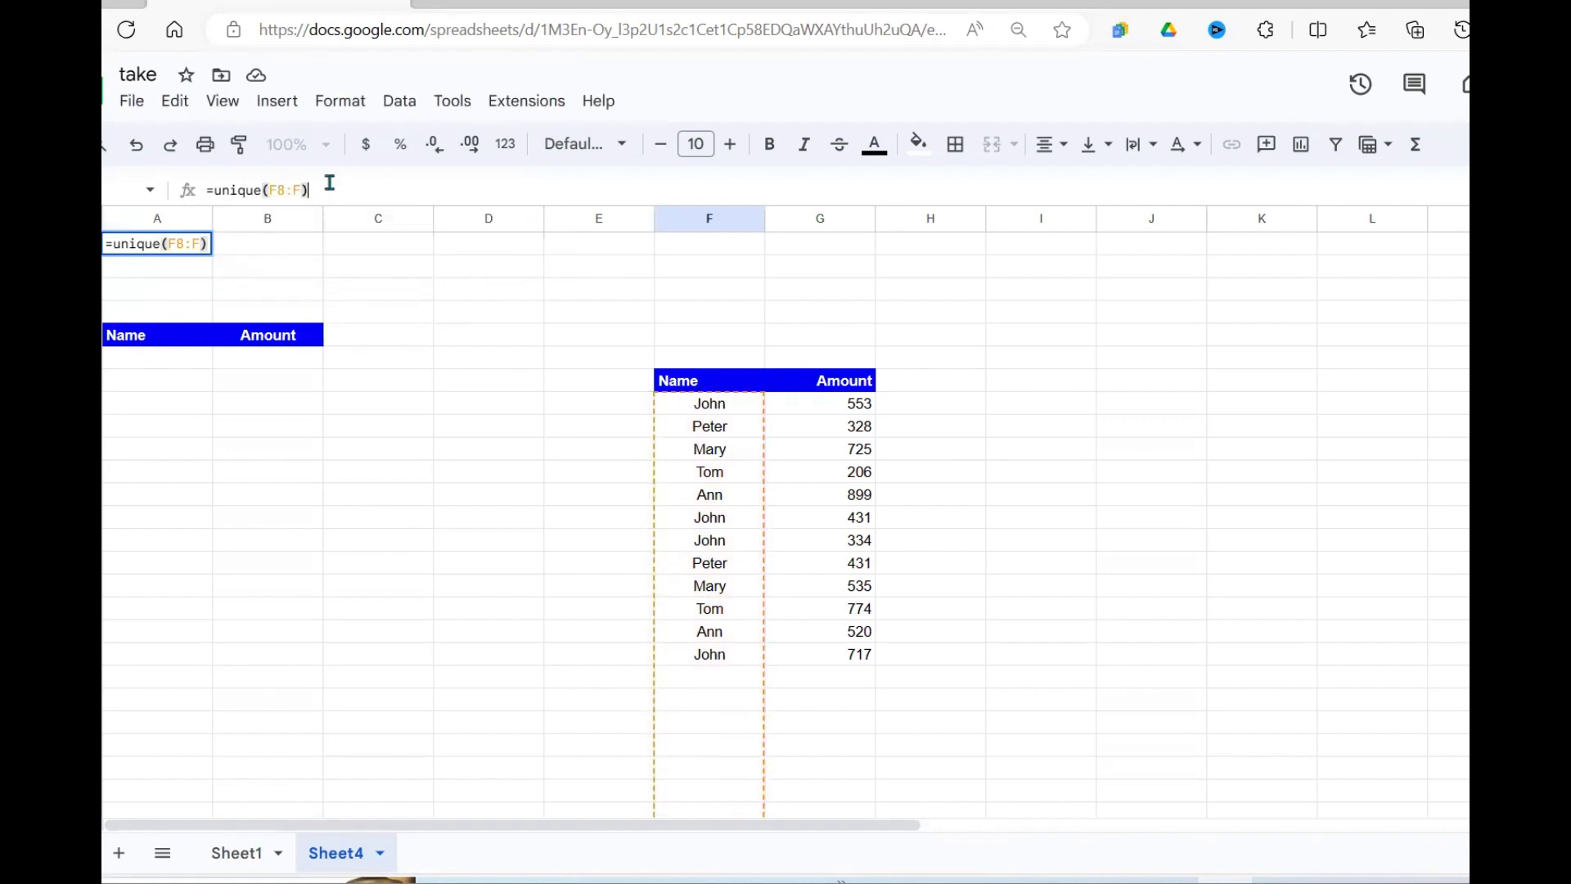
key(Return)
click(186, 250)
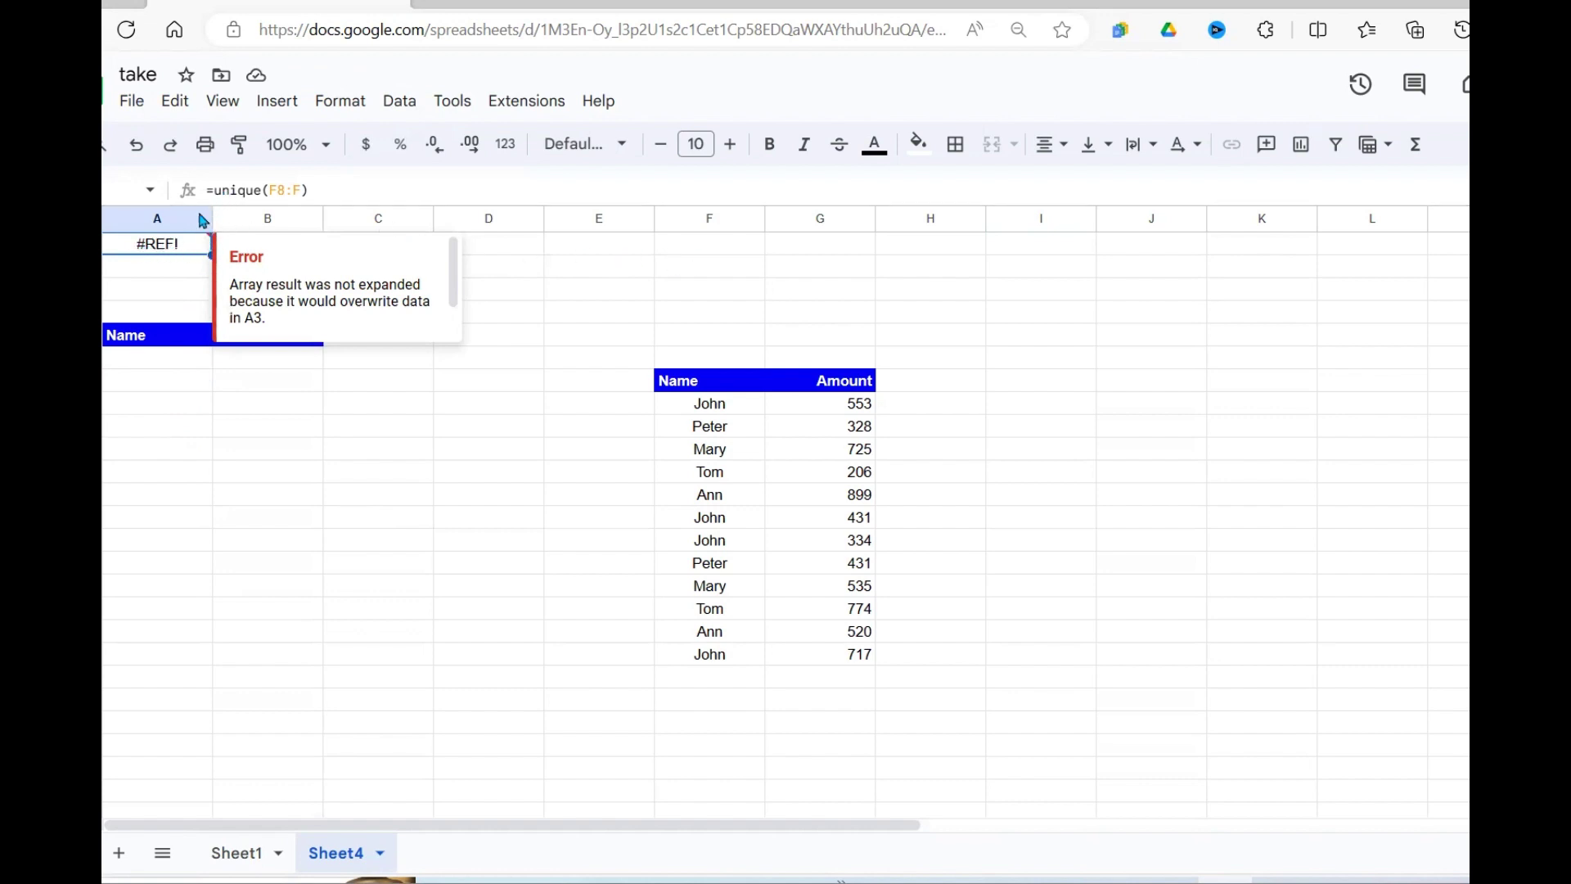
- Change A1 to =transpose(unique(F8:F)) so John, Peter, Mary, Tom and Ann fill A1:E1
click(211, 190)
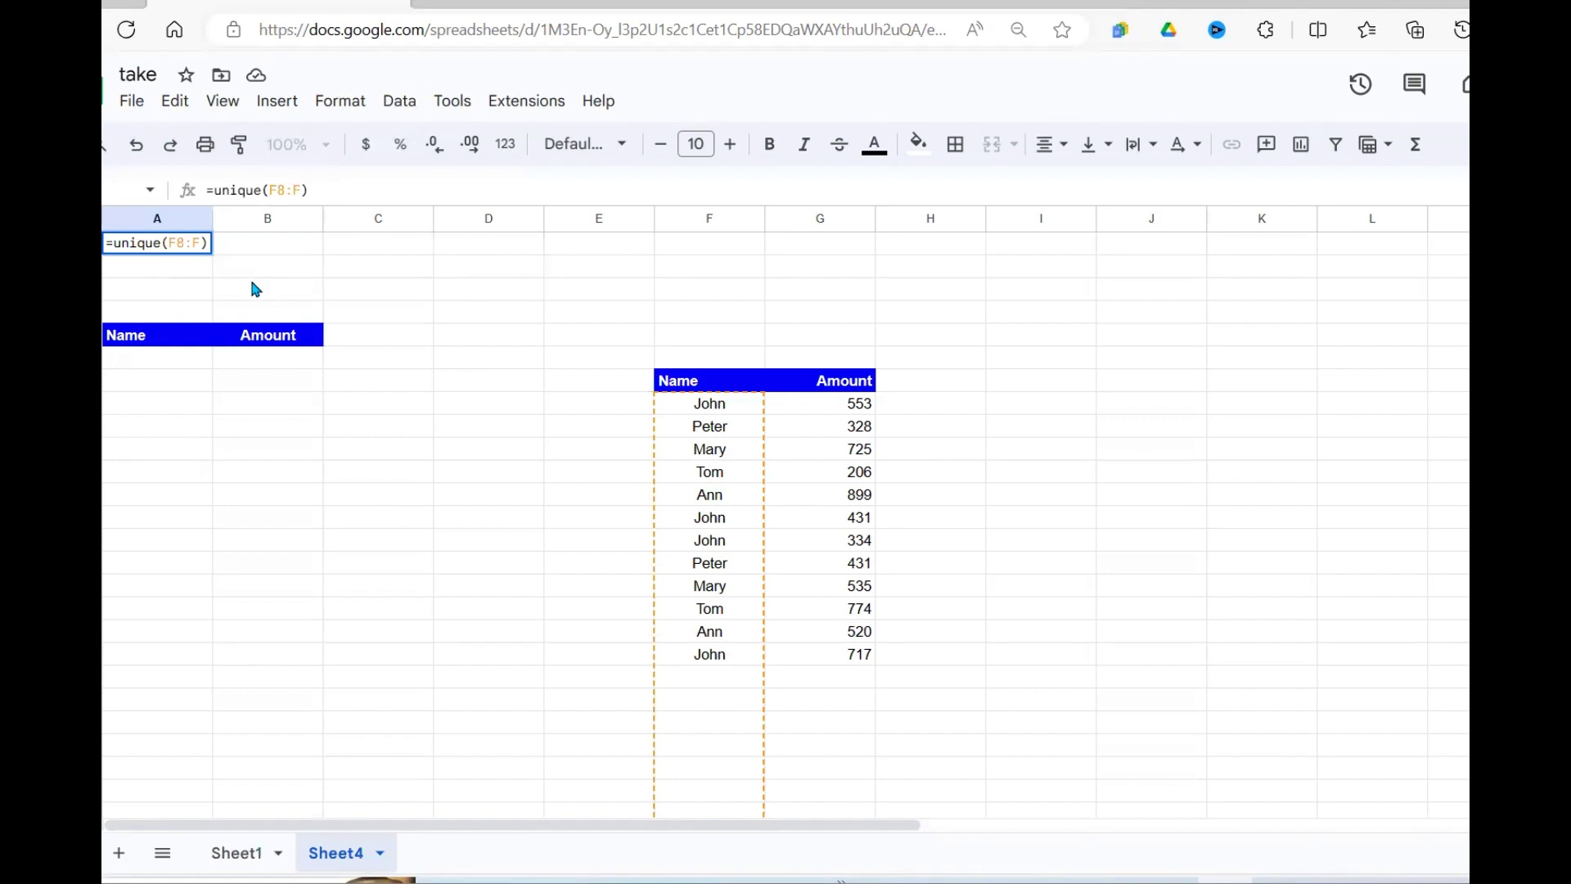
text(transpose()
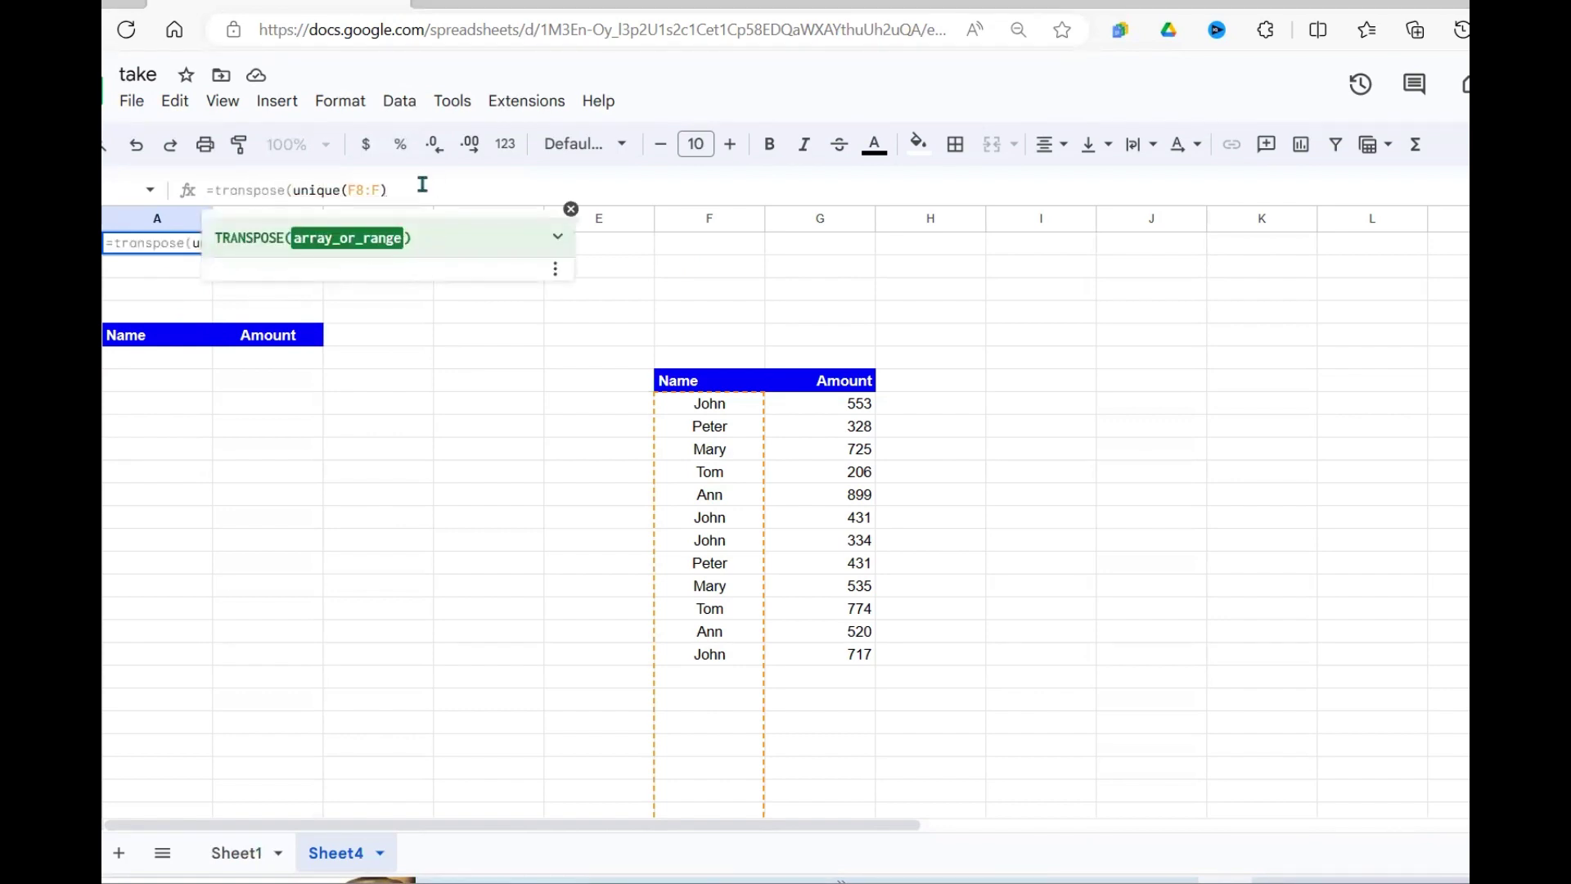
click(421, 185)
text())
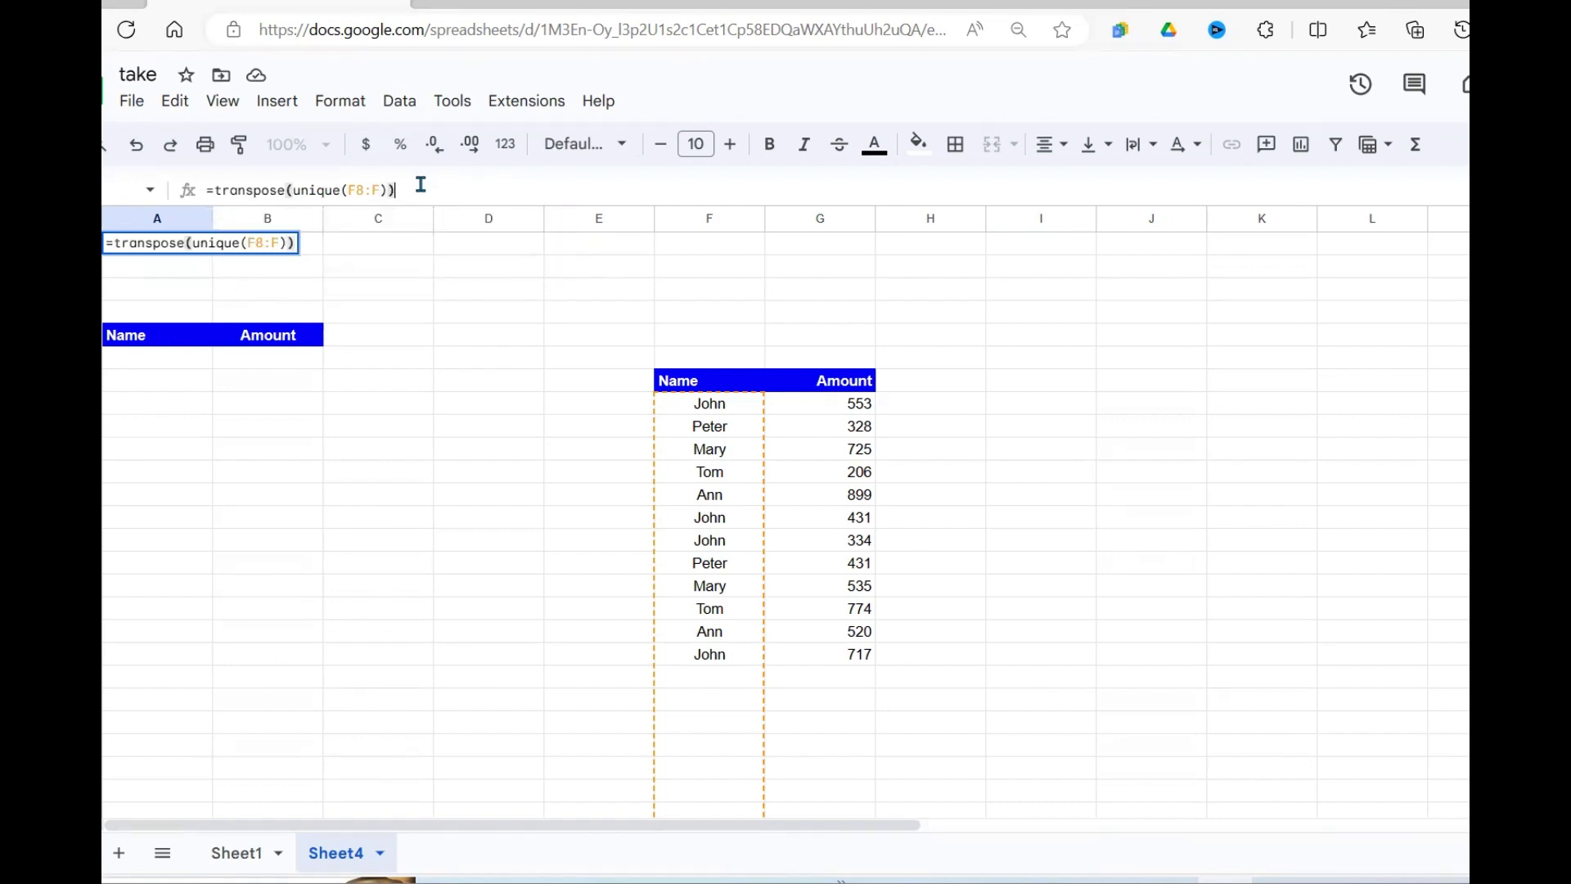
key(Return)
click(523, 266)
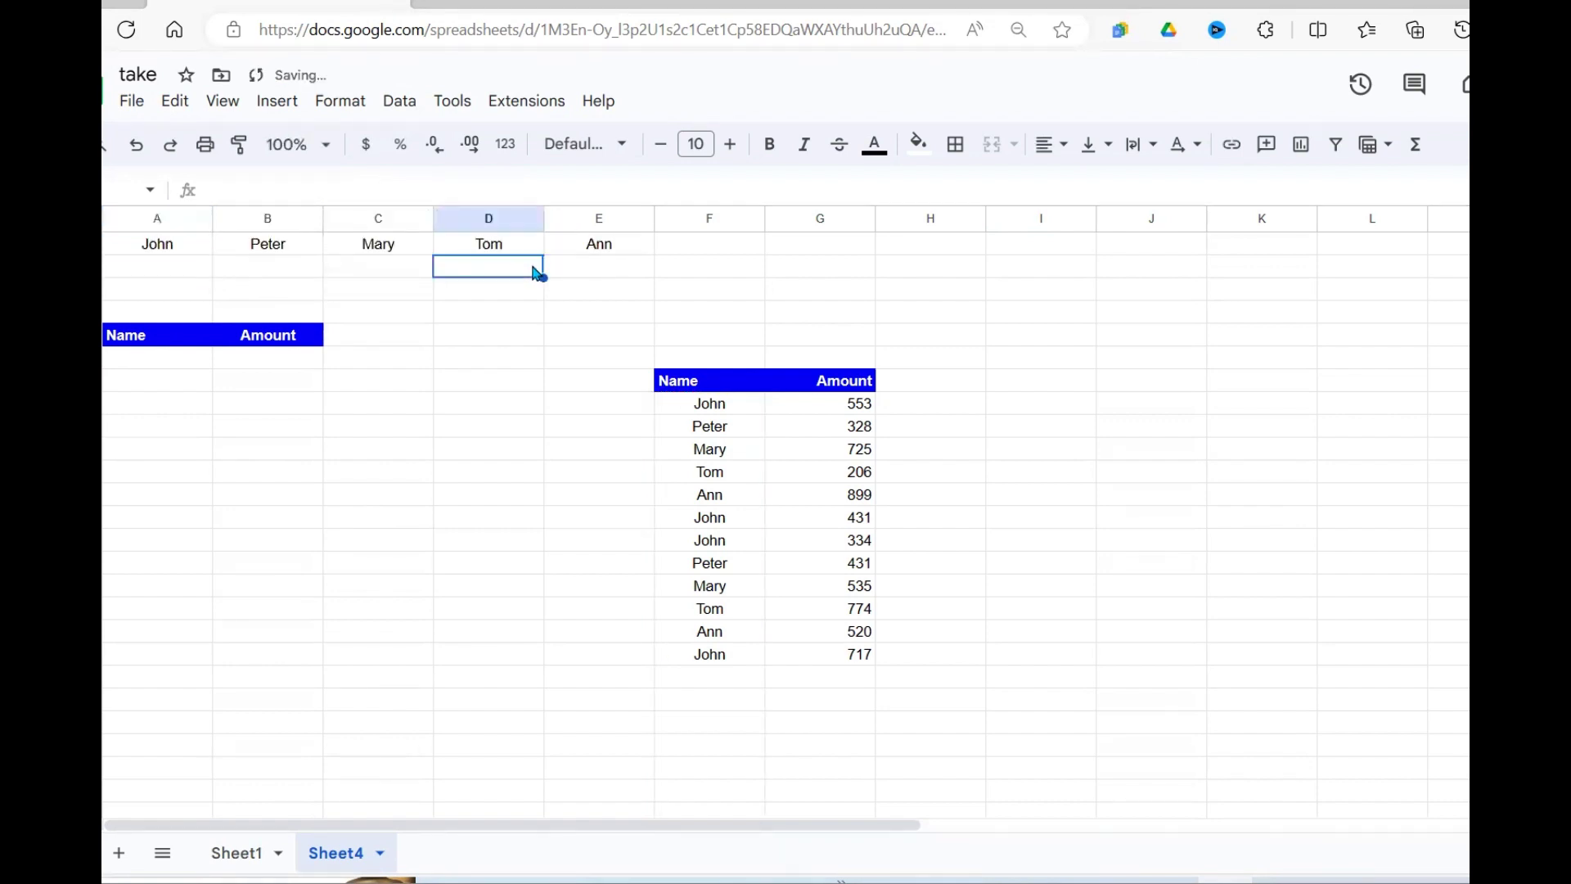
drag(157, 244, 568, 246)
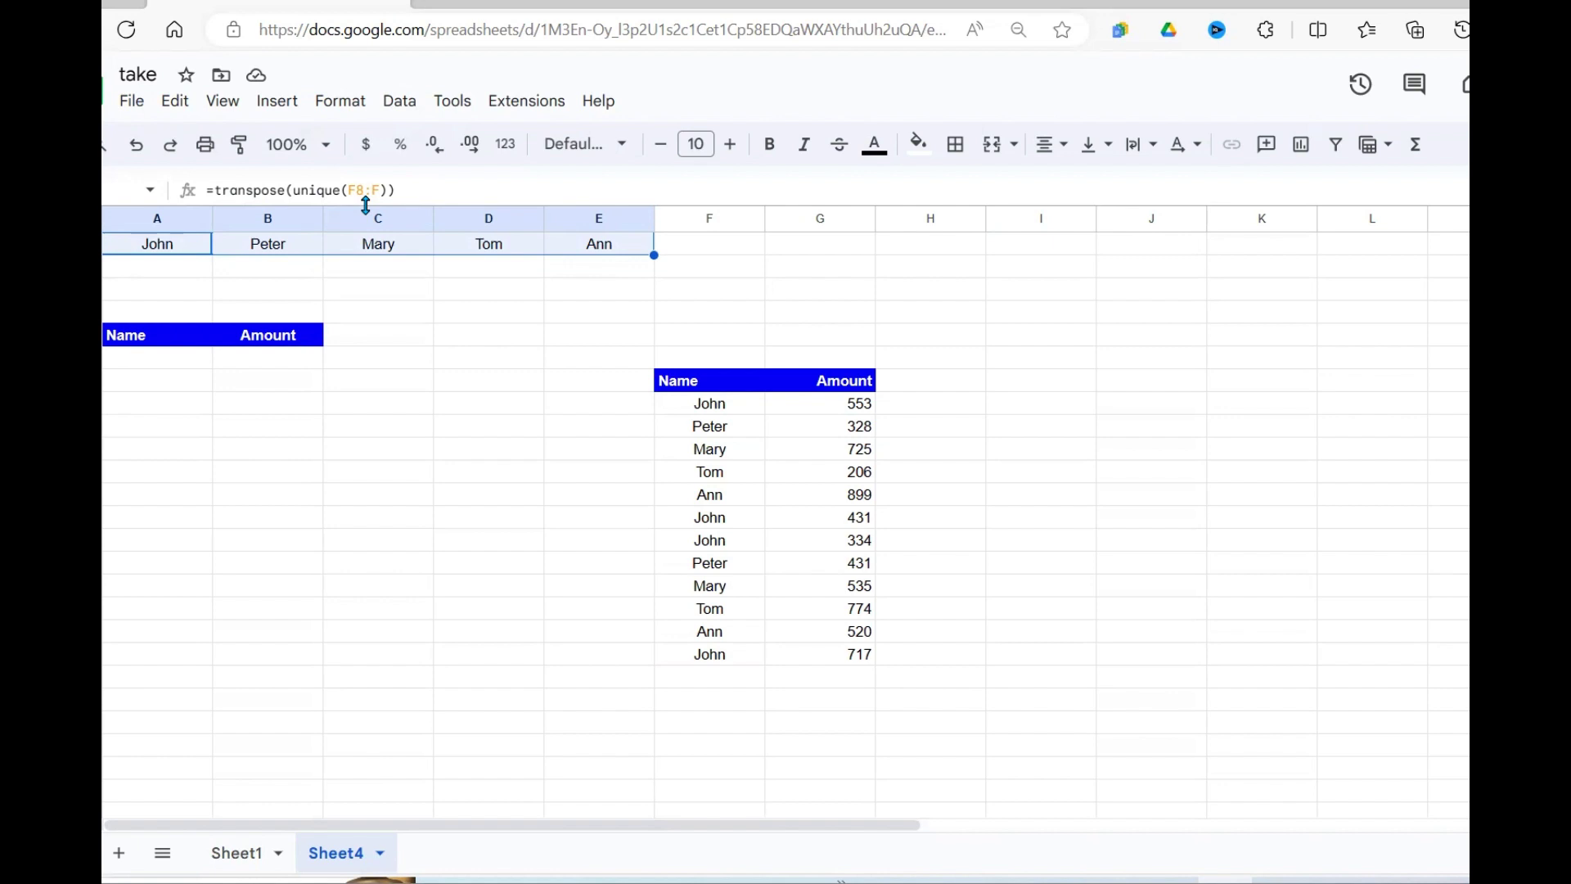
- Add checkboxes to A2:E2 under the five names, then select the A3 filter cell
drag(277, 263, 165, 273)
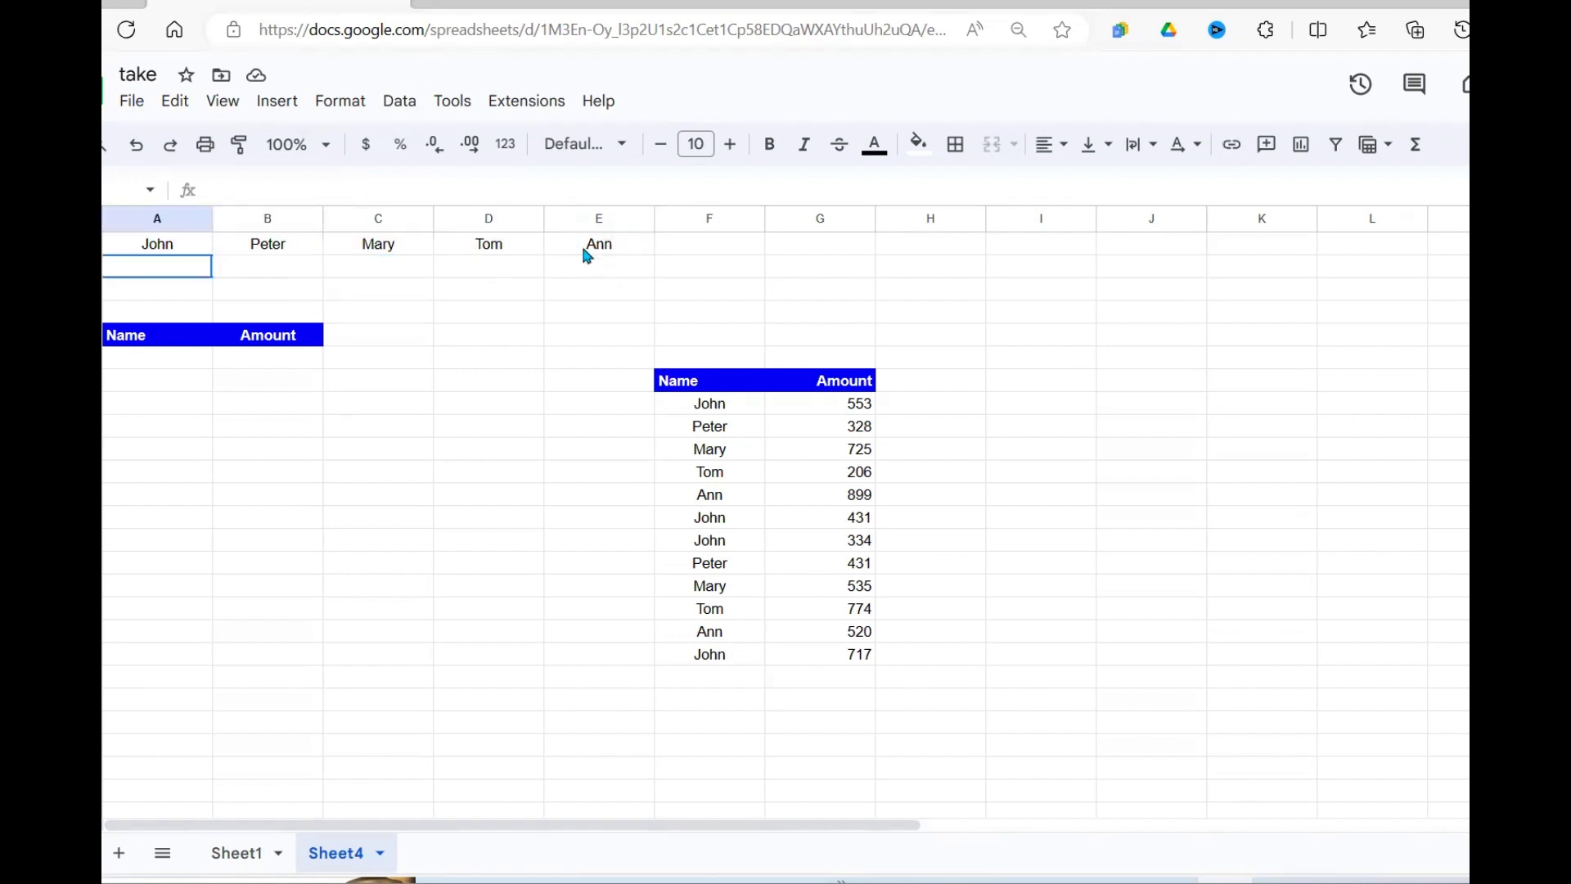
drag(587, 257, 631, 276)
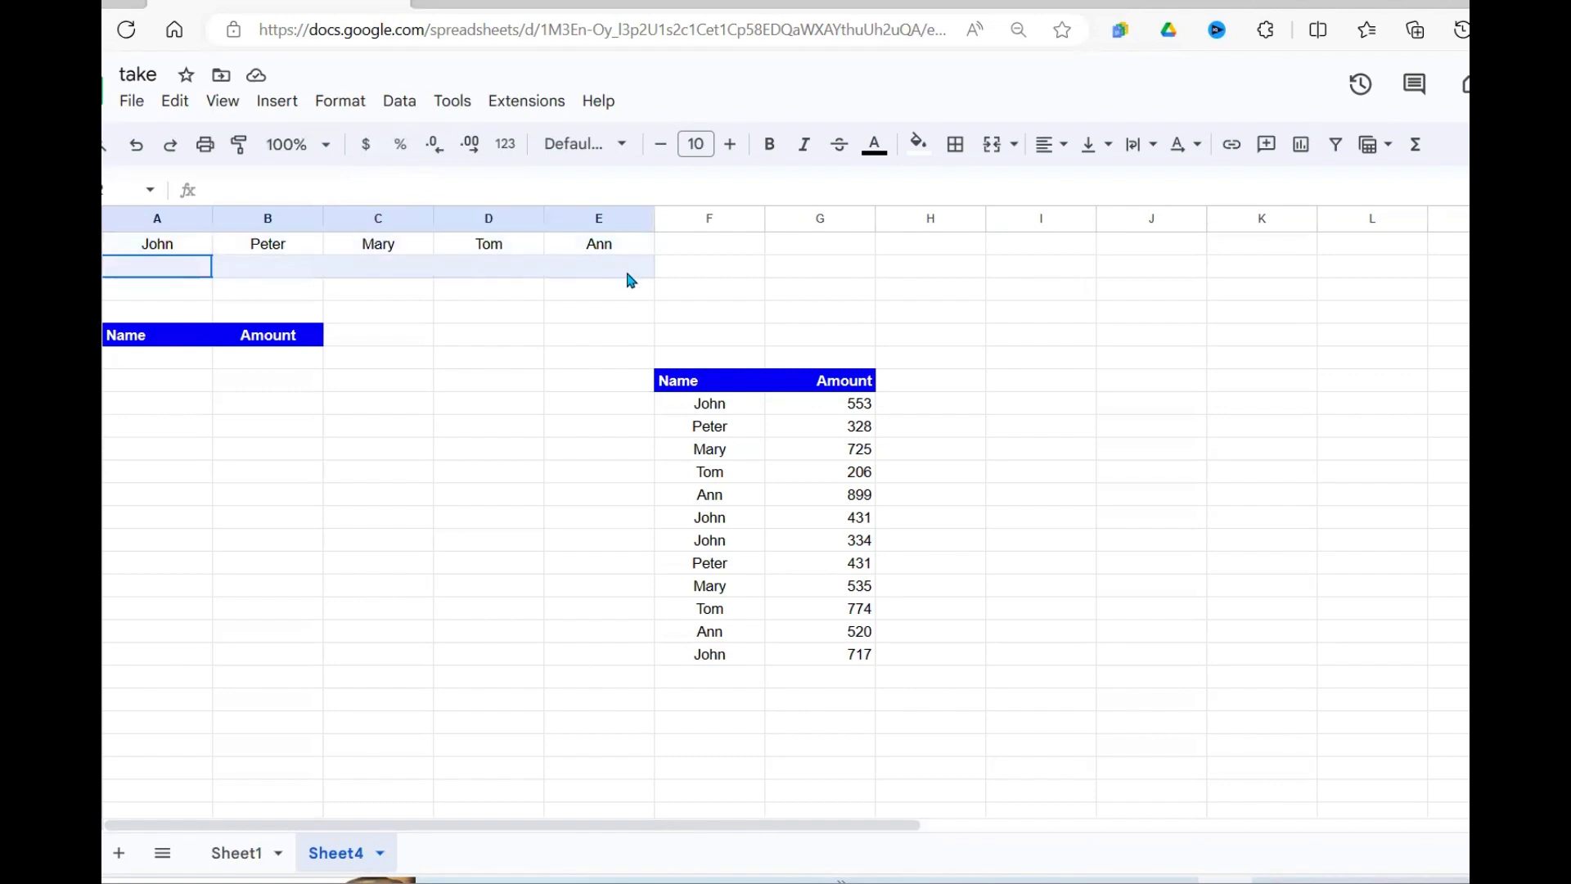
click(278, 105)
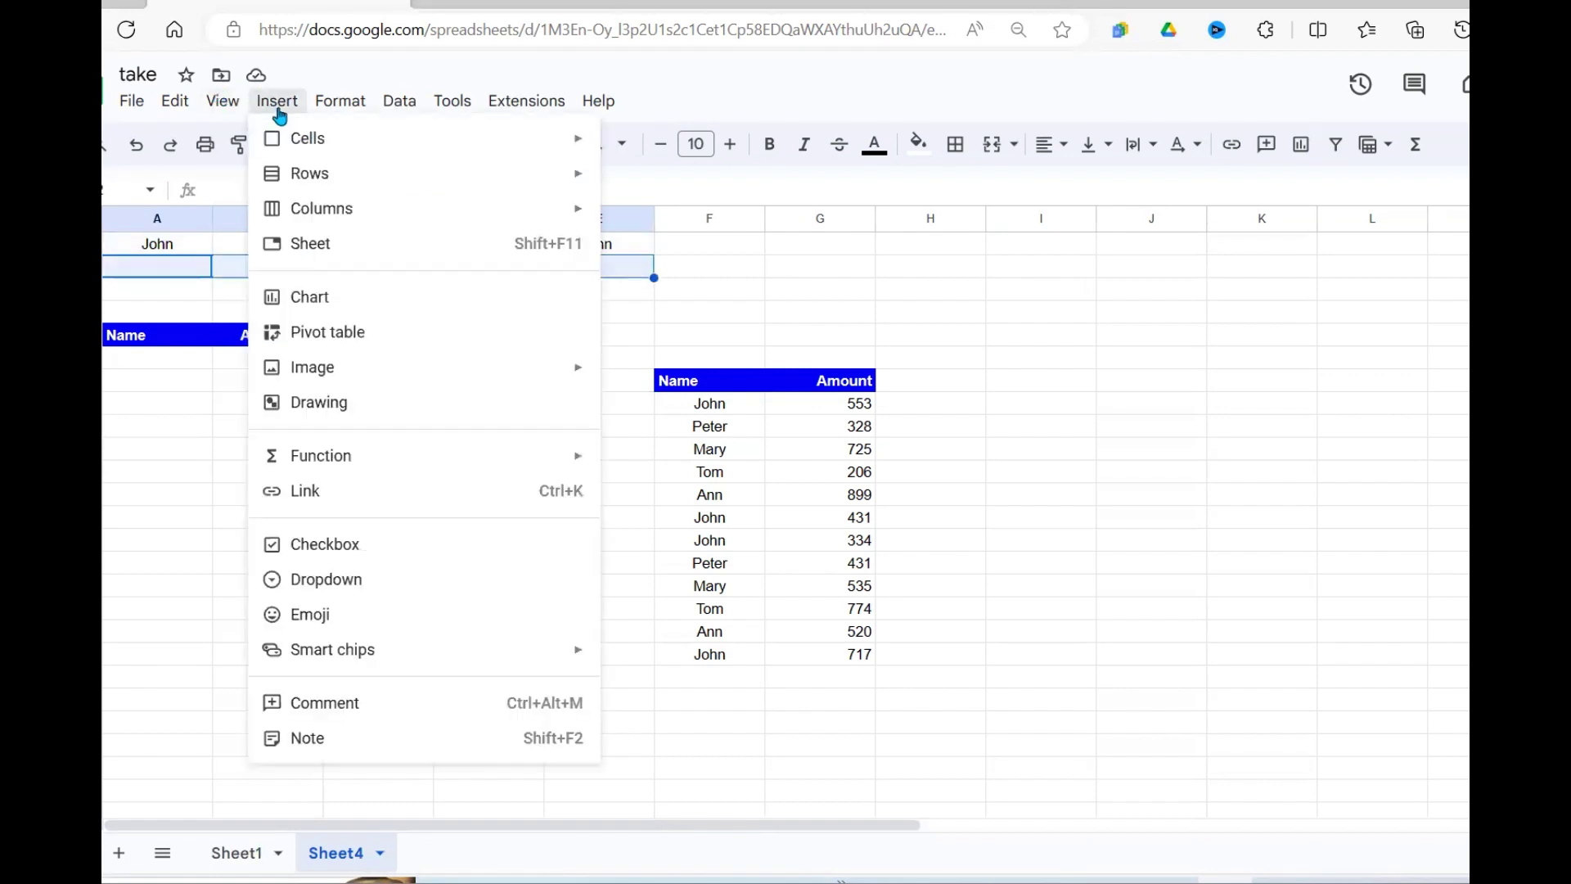
click(378, 545)
click(478, 358)
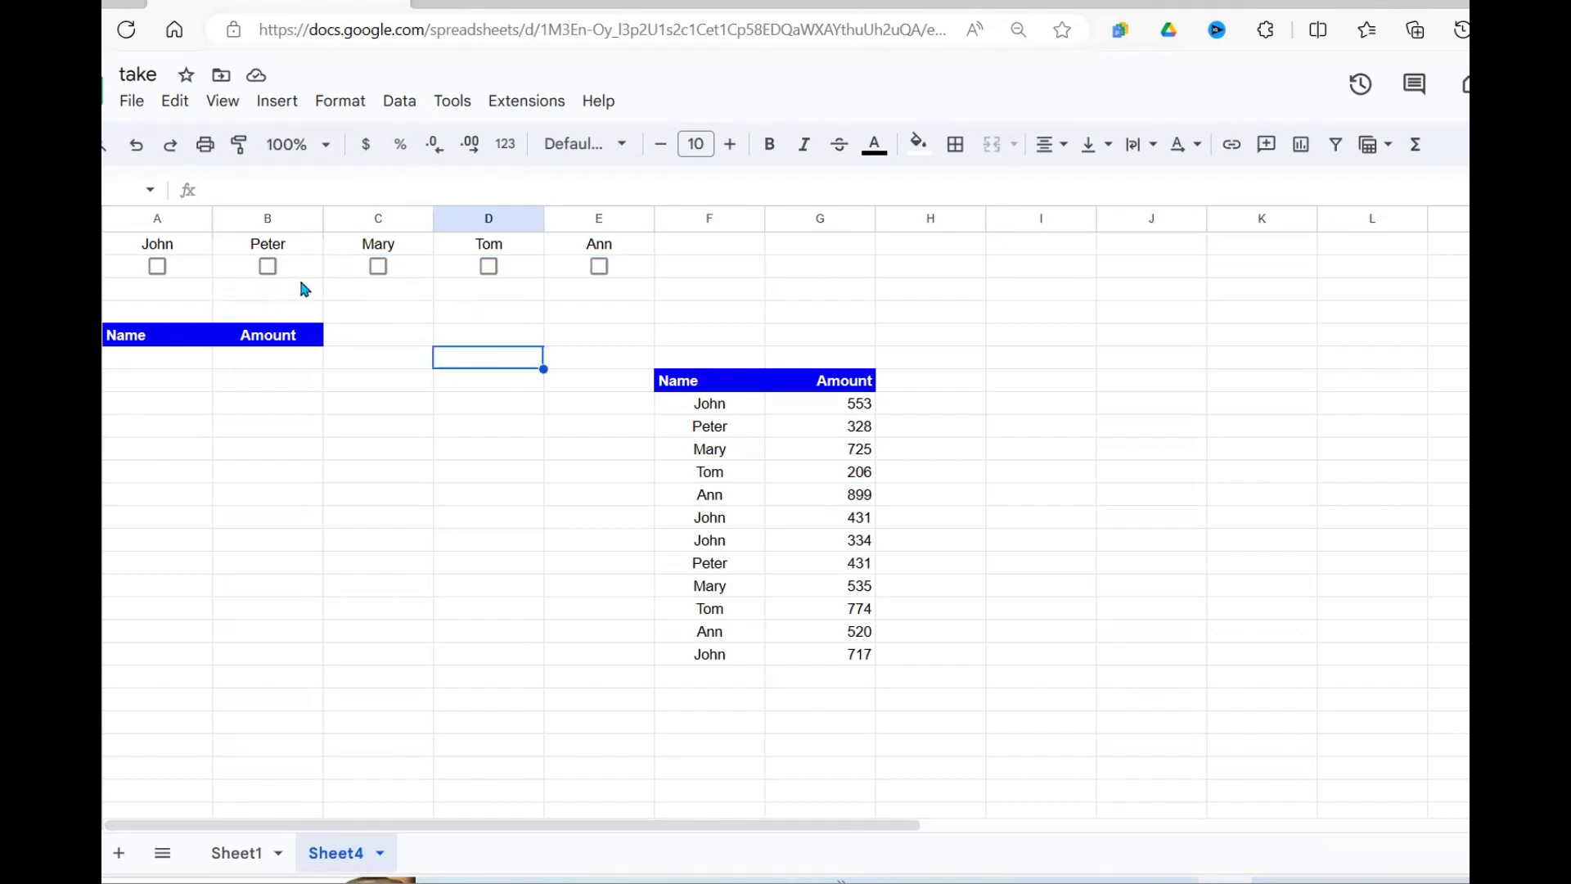
click(173, 295)
- Tick John to test the row 3 list, then delete the formula from A3
shift+click(593, 293)
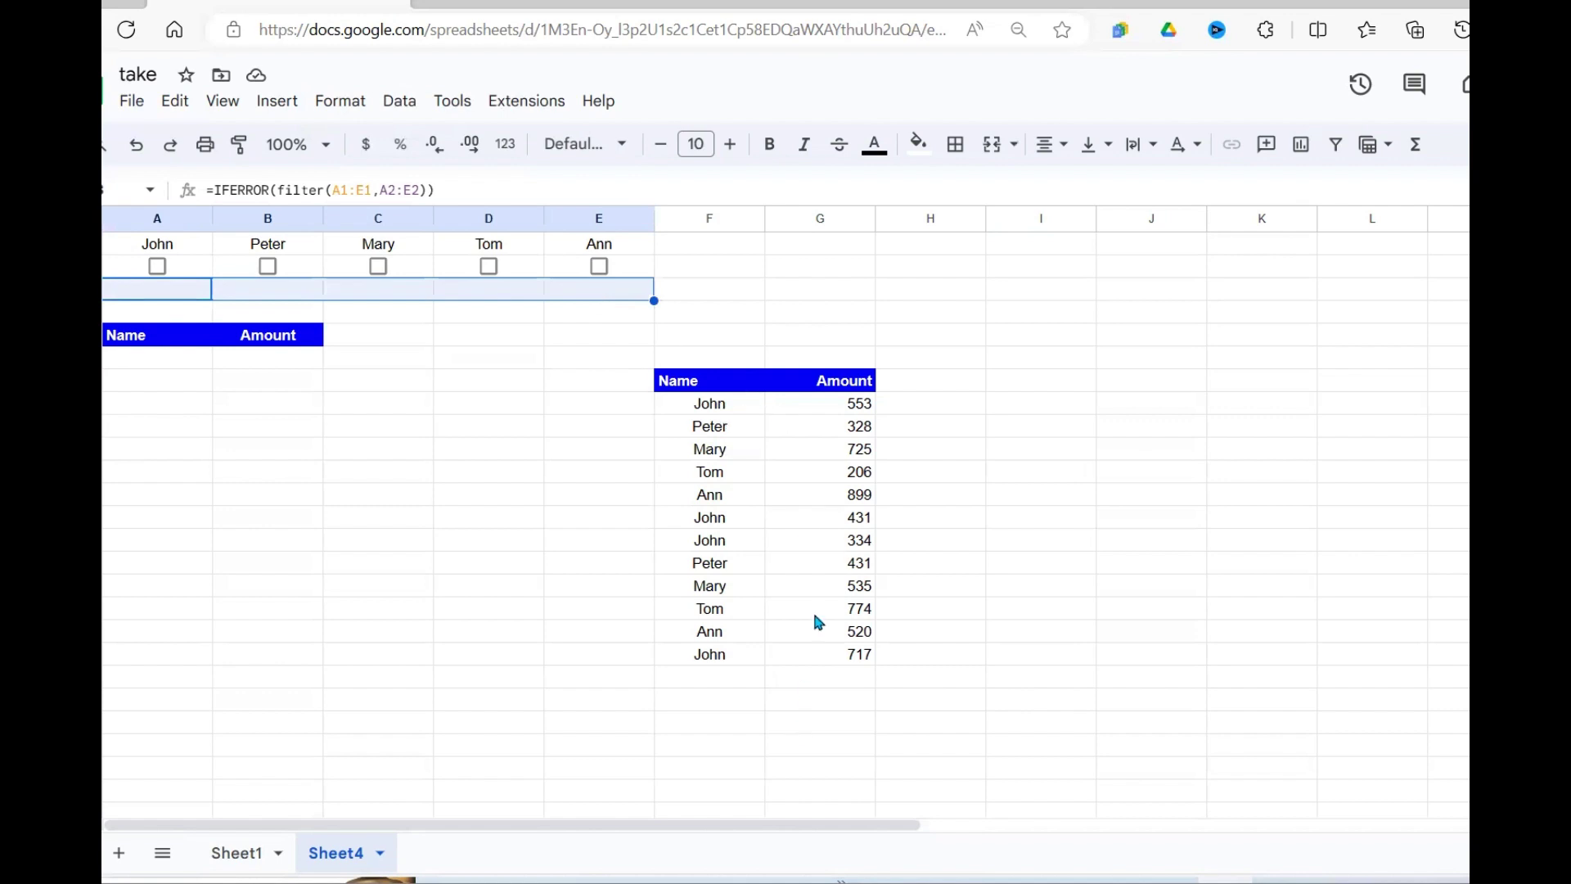
click(460, 473)
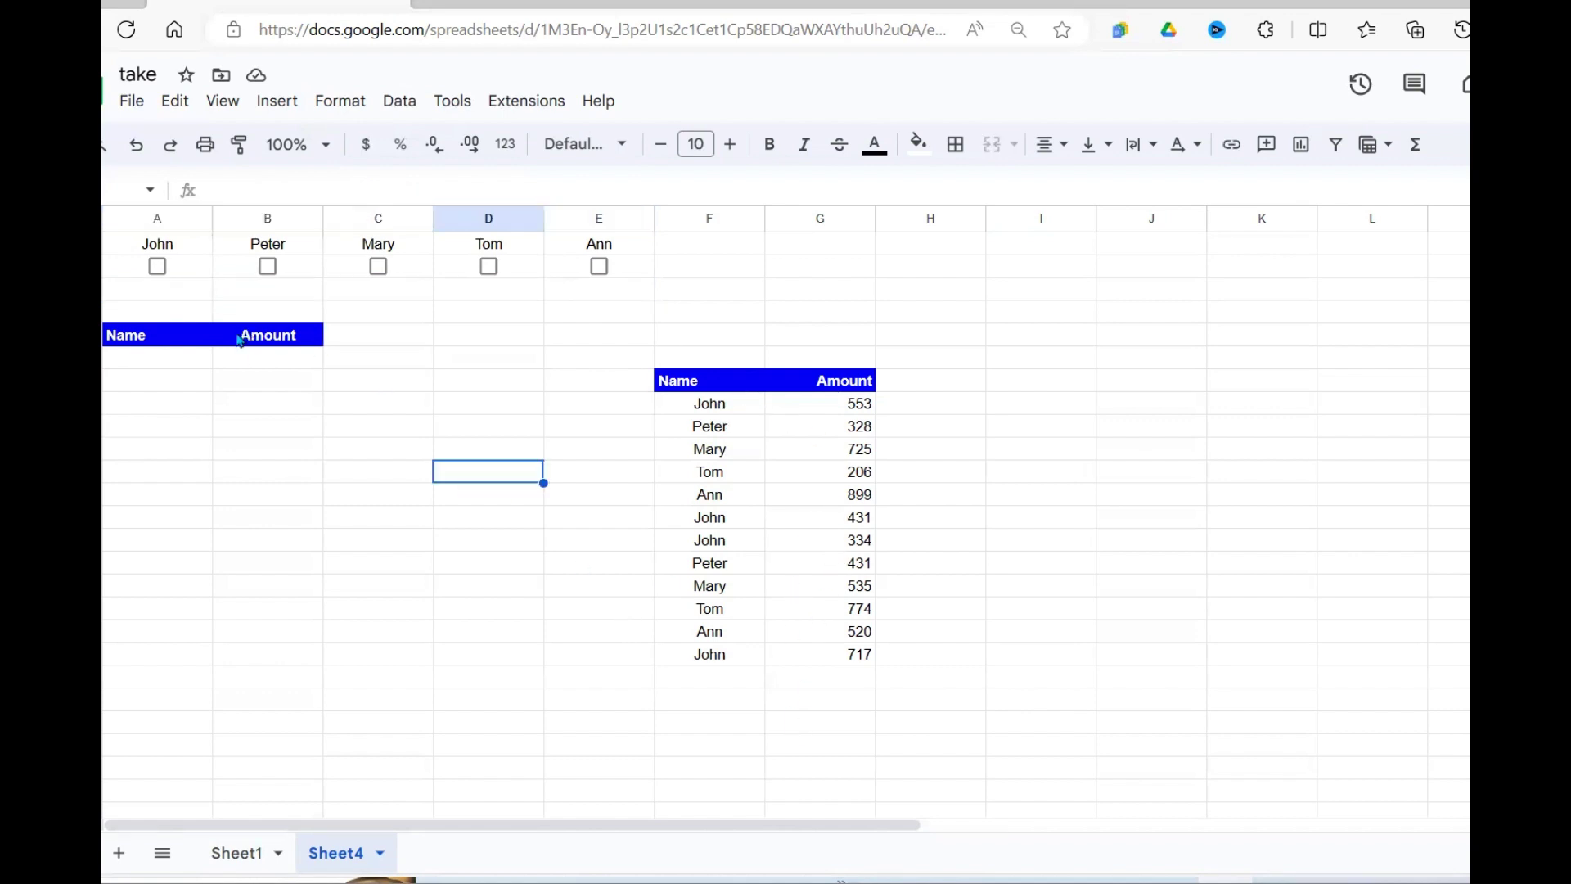
click(159, 268)
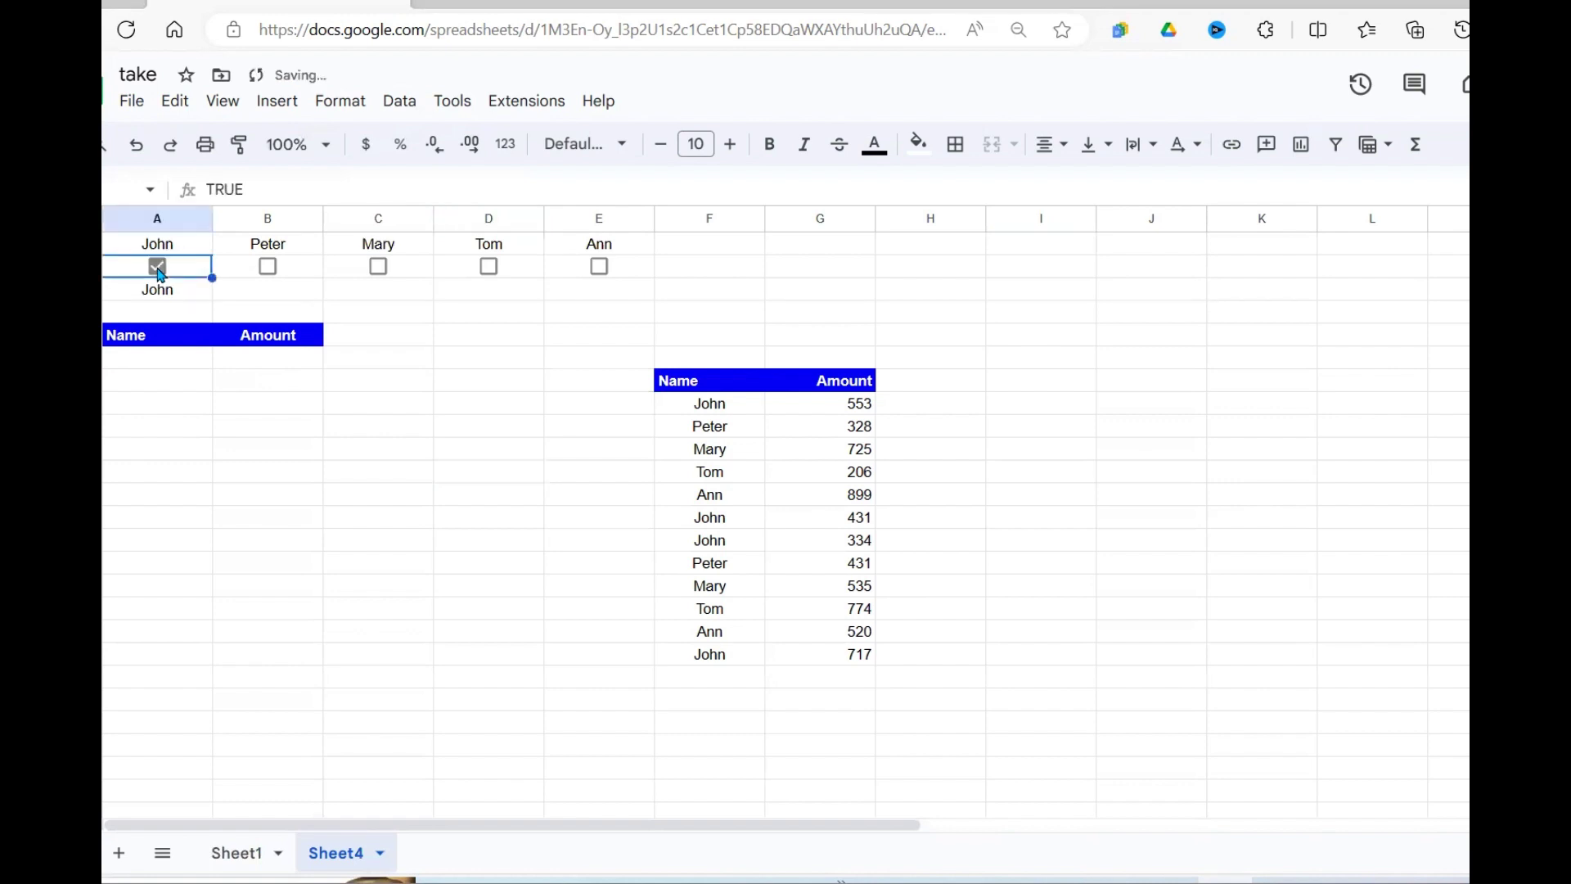
click(179, 293)
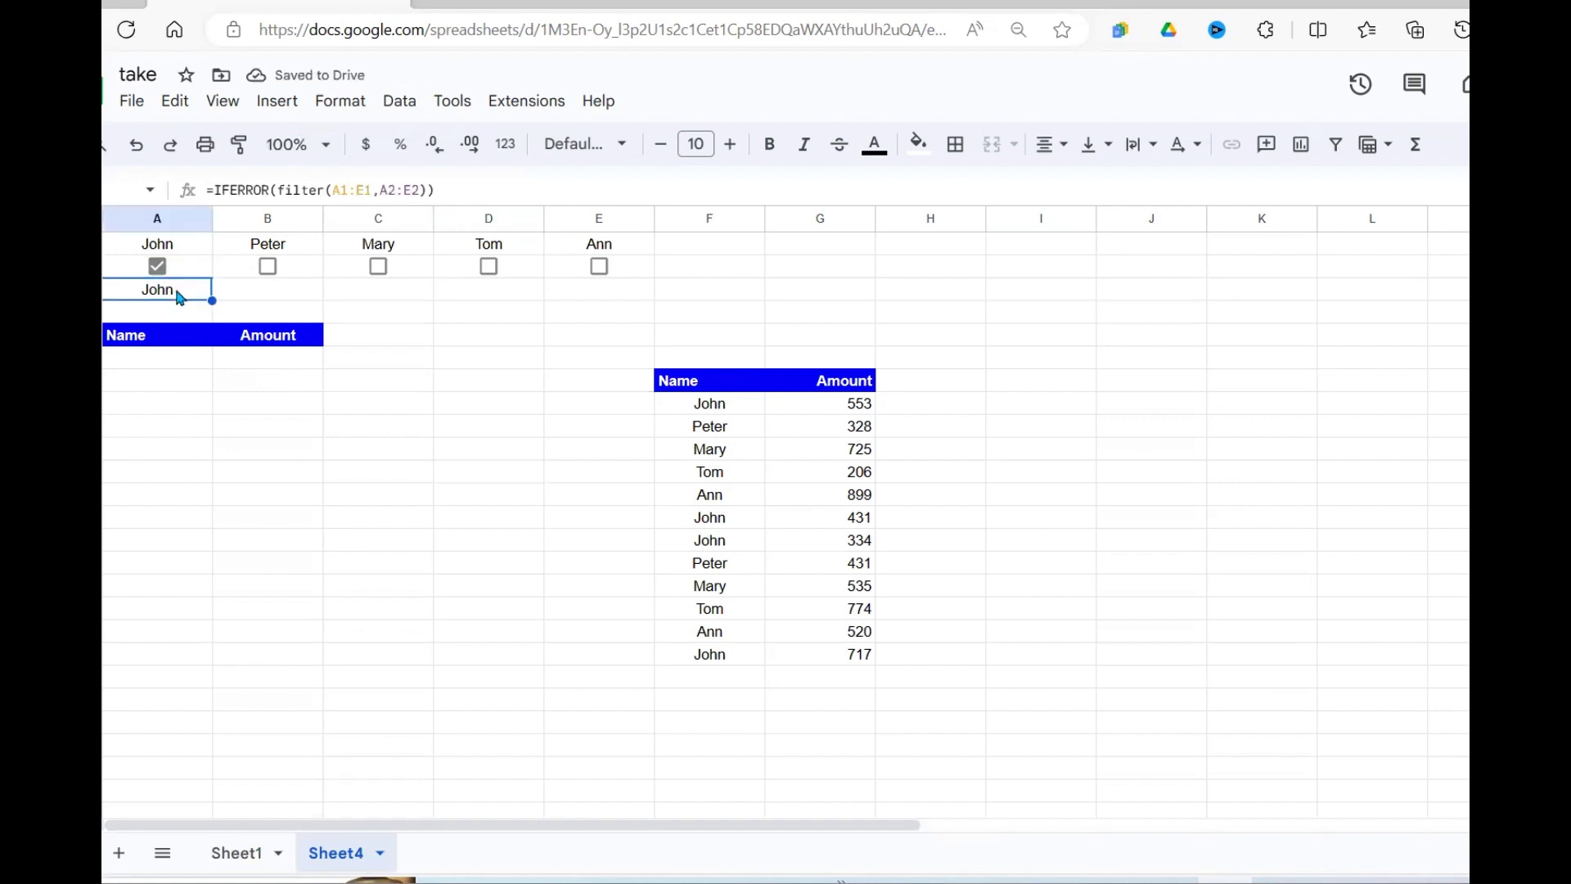
key(Delete)
- Tick and untick John and Peter to confirm A3 stays empty, ending with none ticked
click(266, 448)
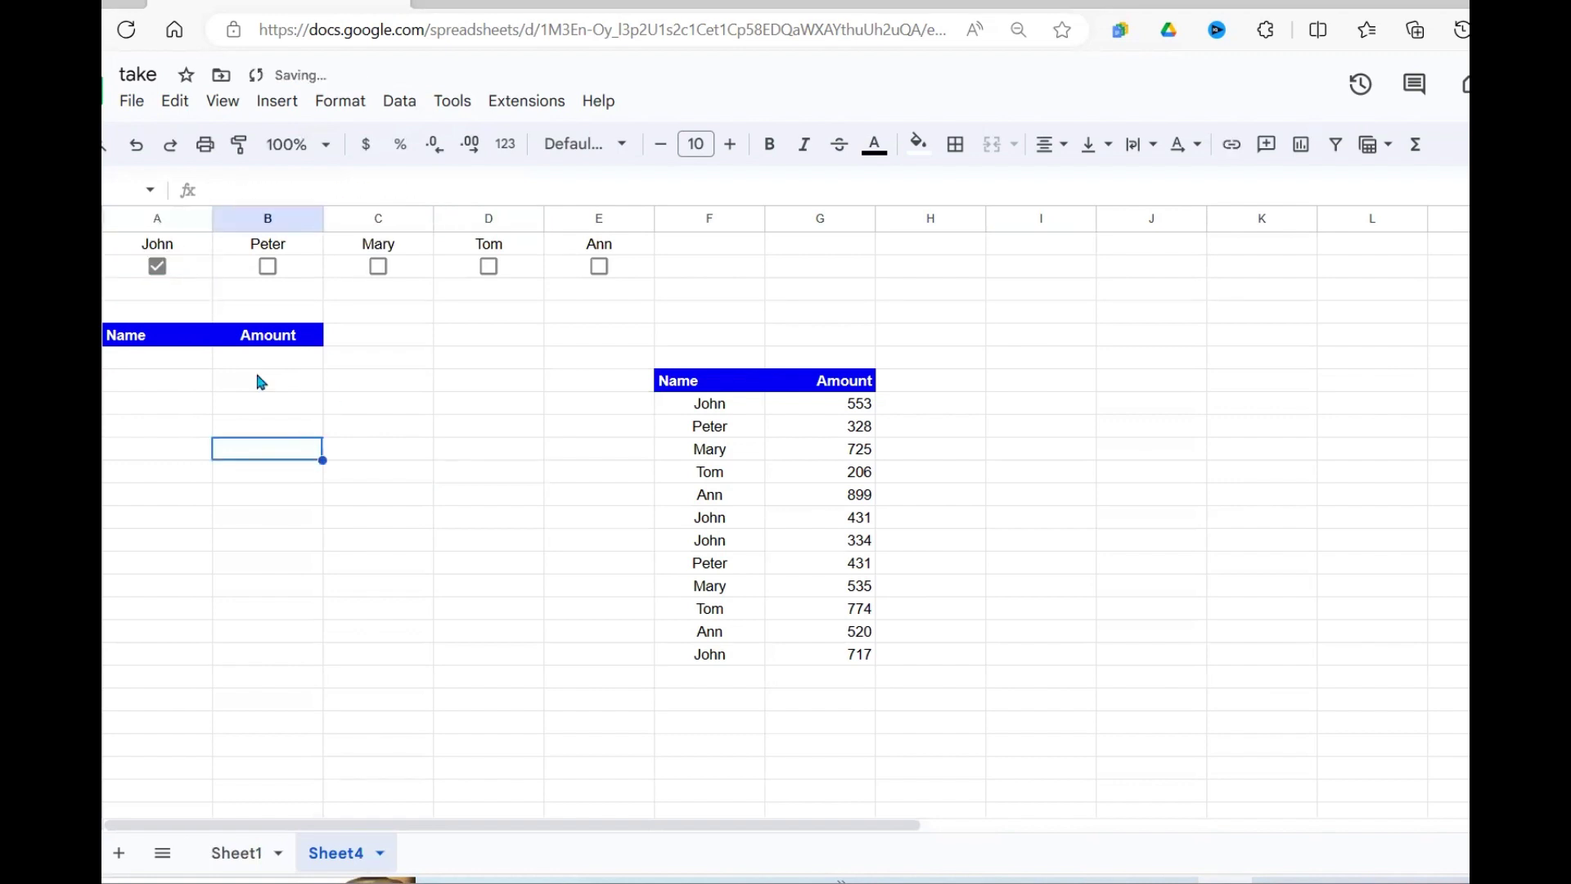
click(157, 361)
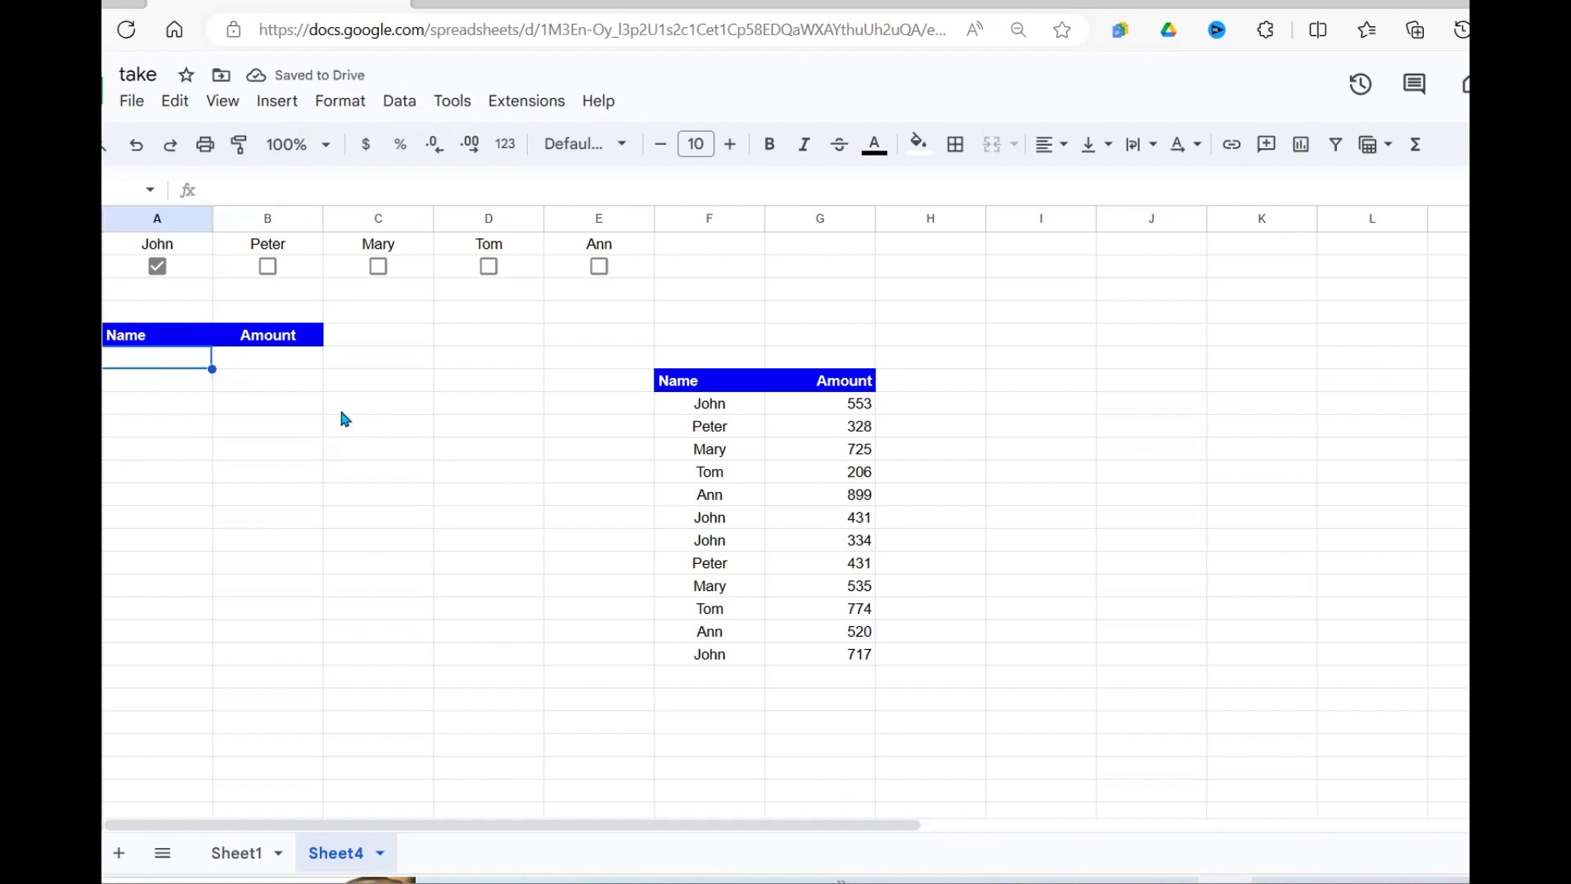
click(157, 266)
click(157, 267)
click(151, 293)
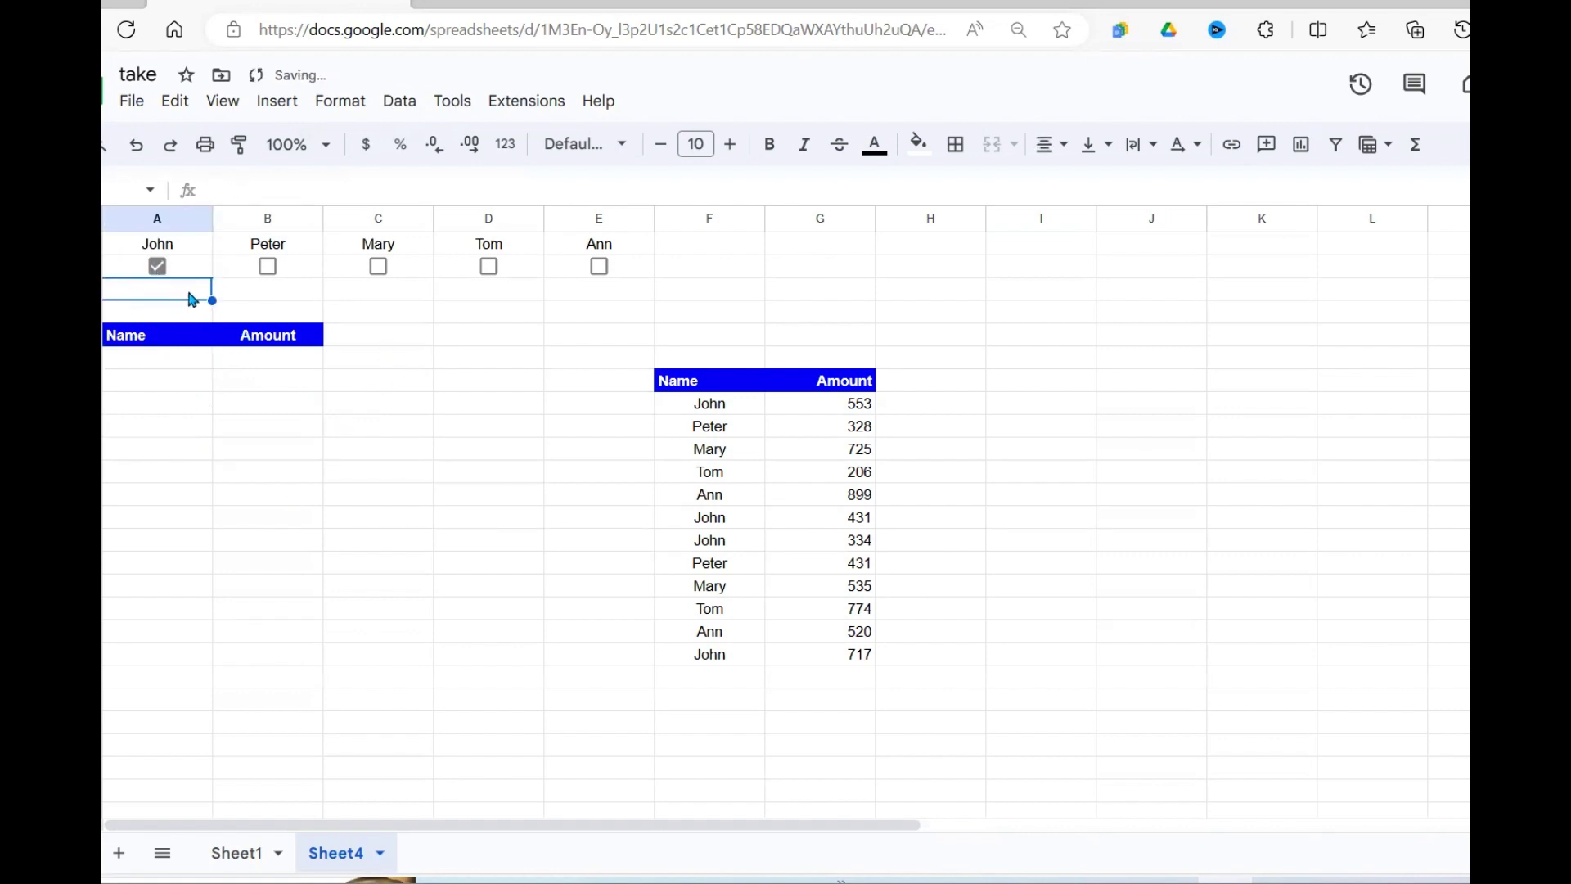
click(268, 266)
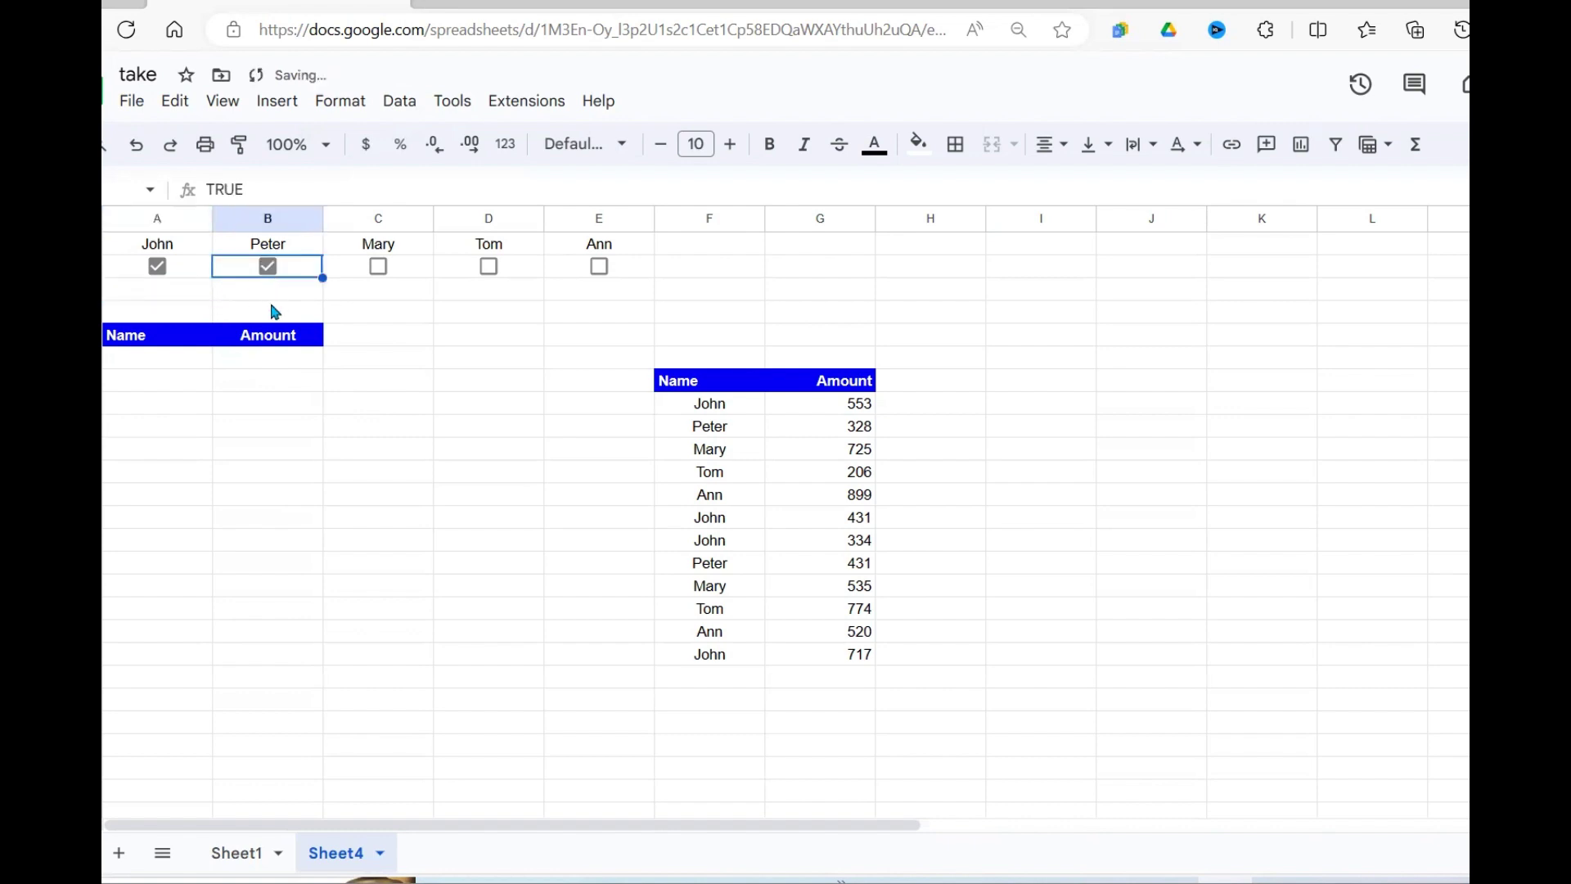
click(267, 286)
click(269, 266)
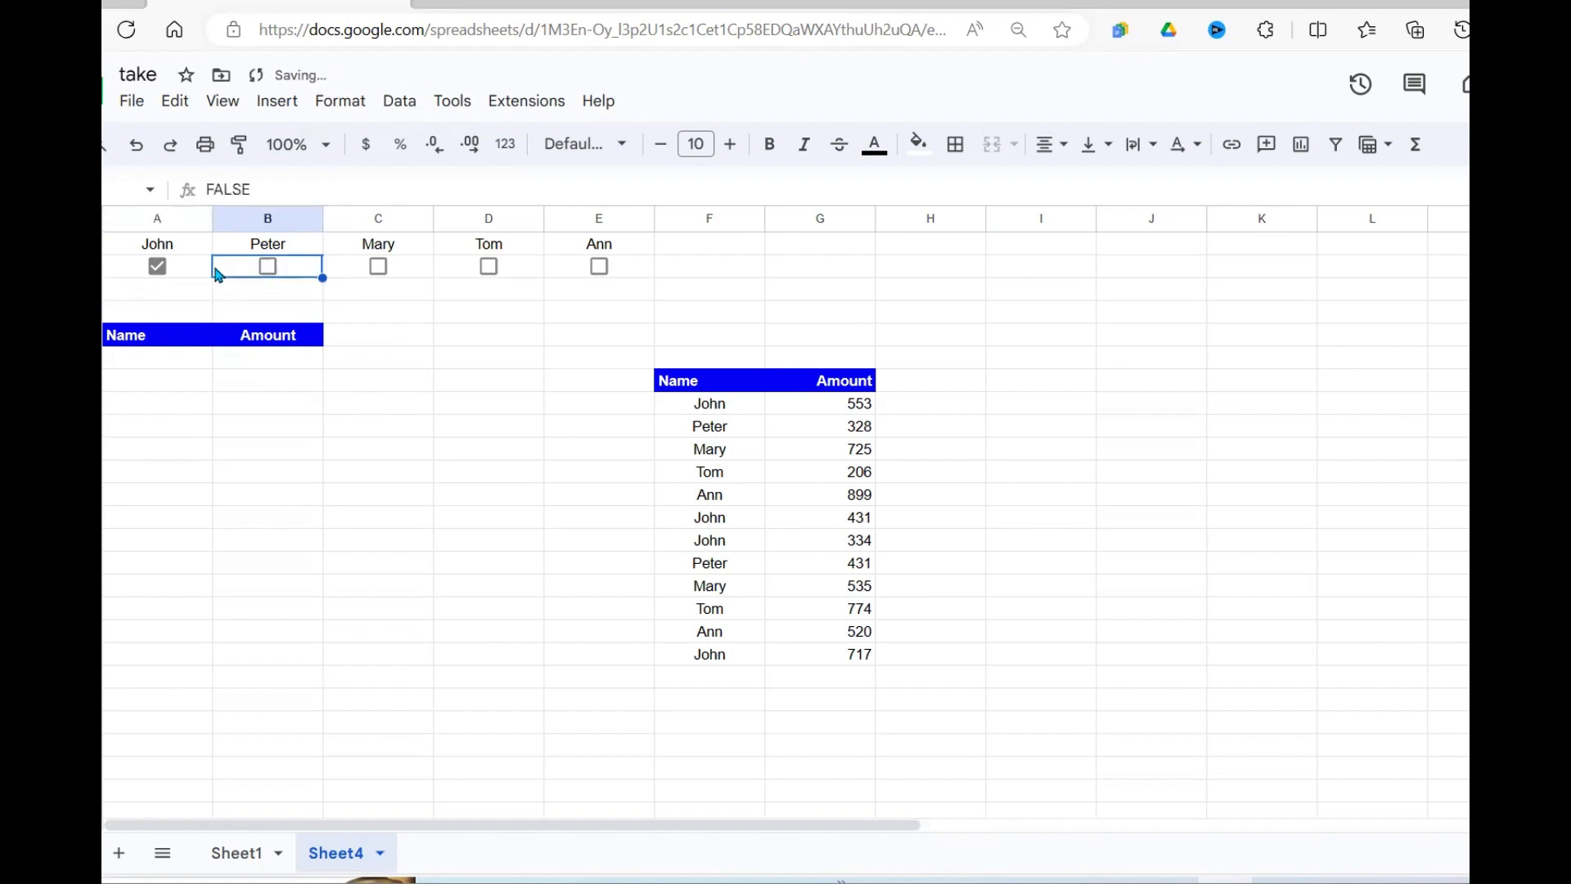
click(158, 266)
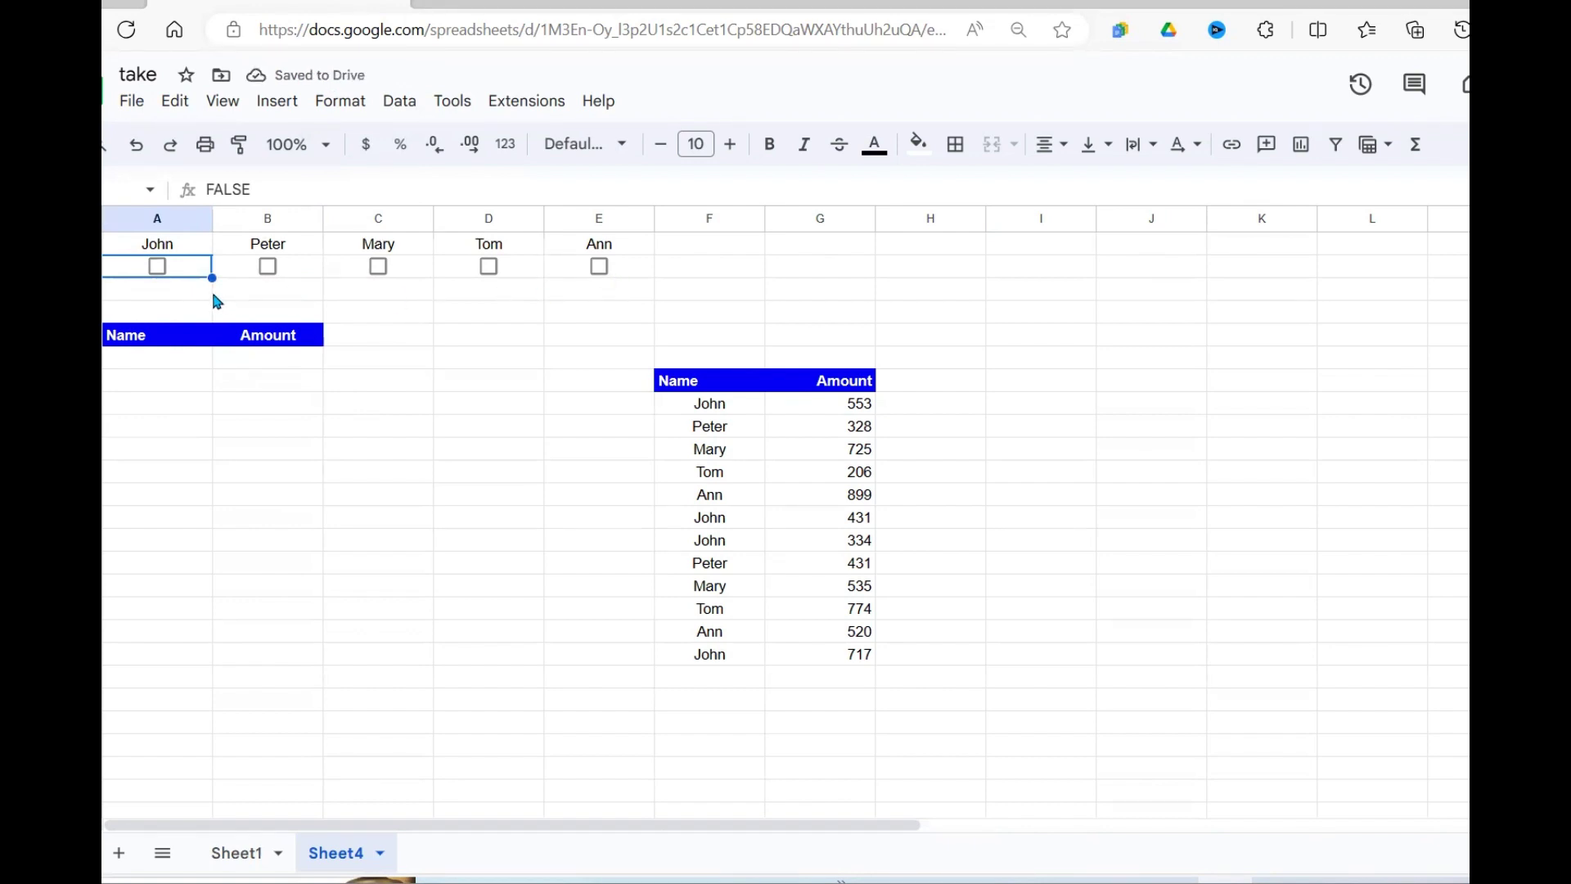
drag(195, 299, 613, 291)
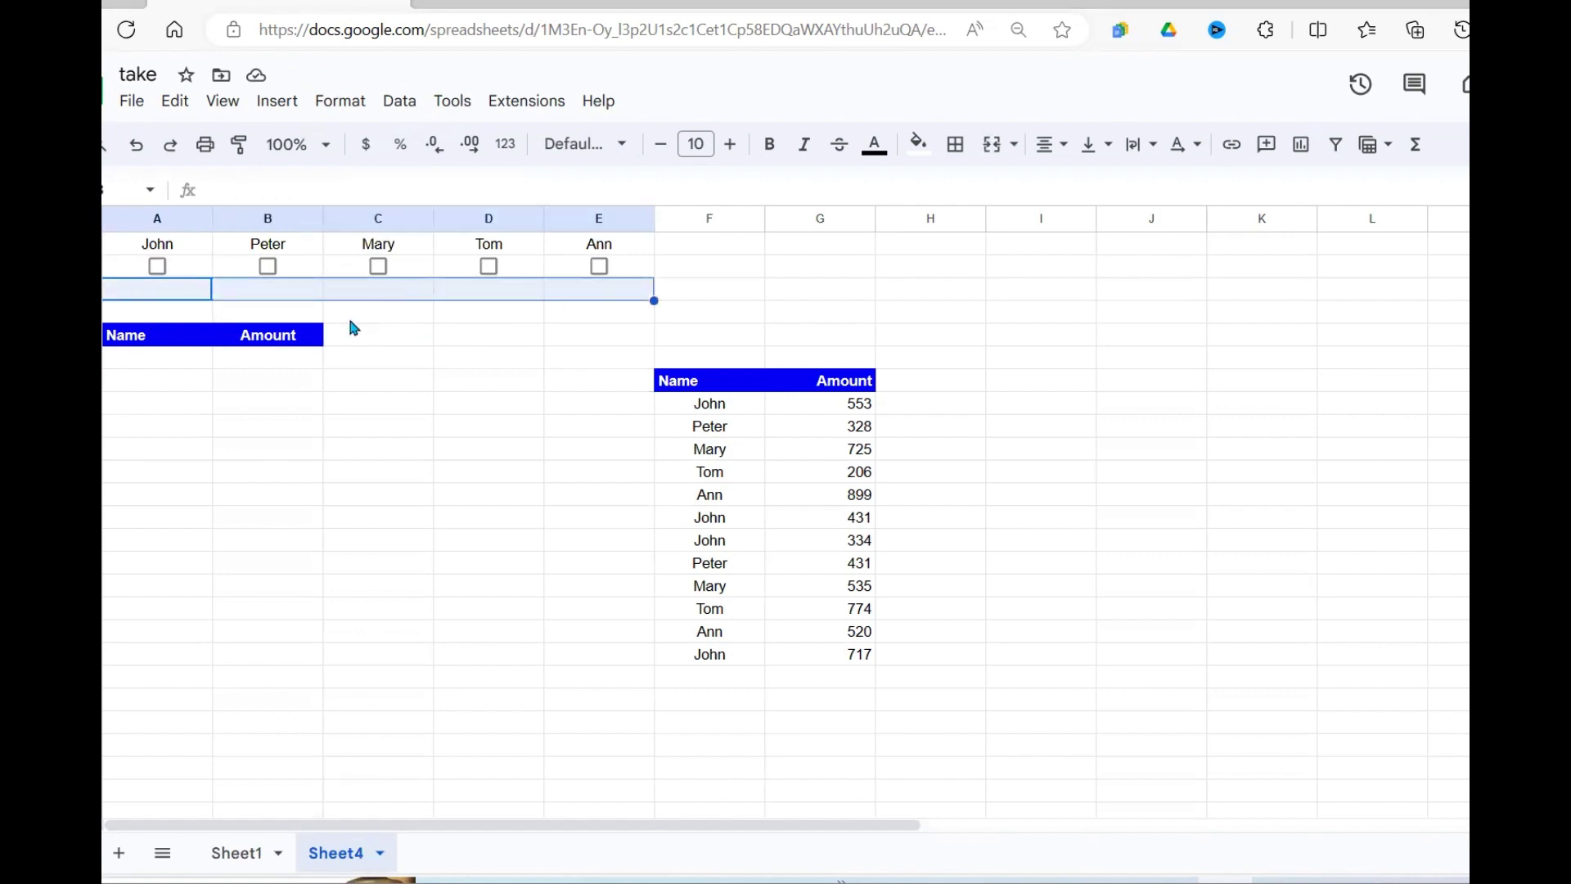
drag(710, 409, 859, 653)
drag(167, 298, 600, 296)
click(157, 266)
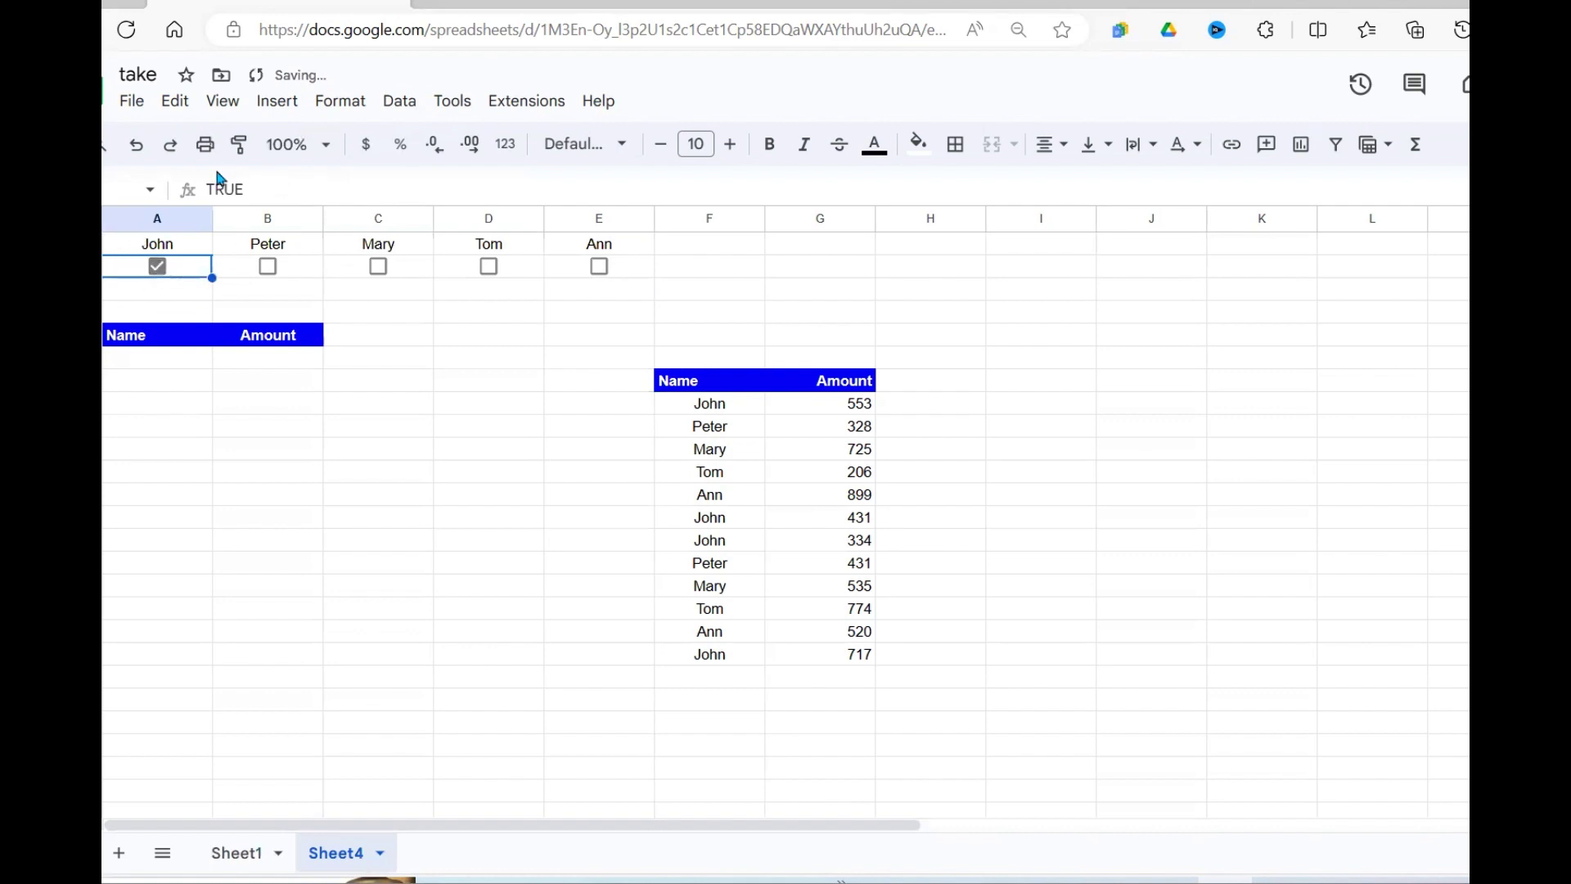
click(270, 272)
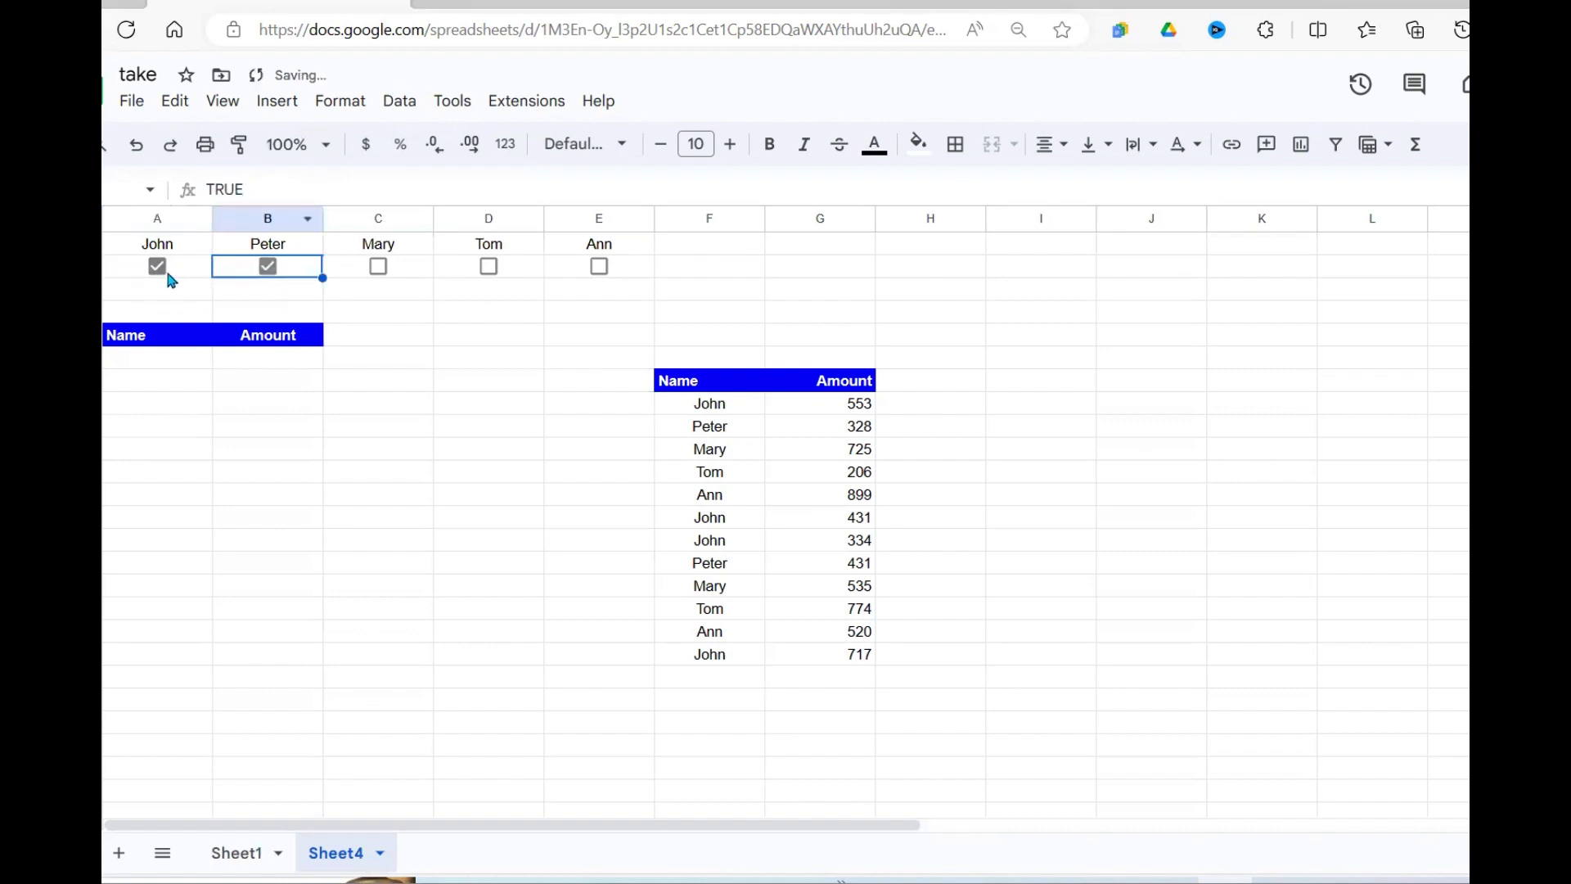
click(269, 267)
click(158, 269)
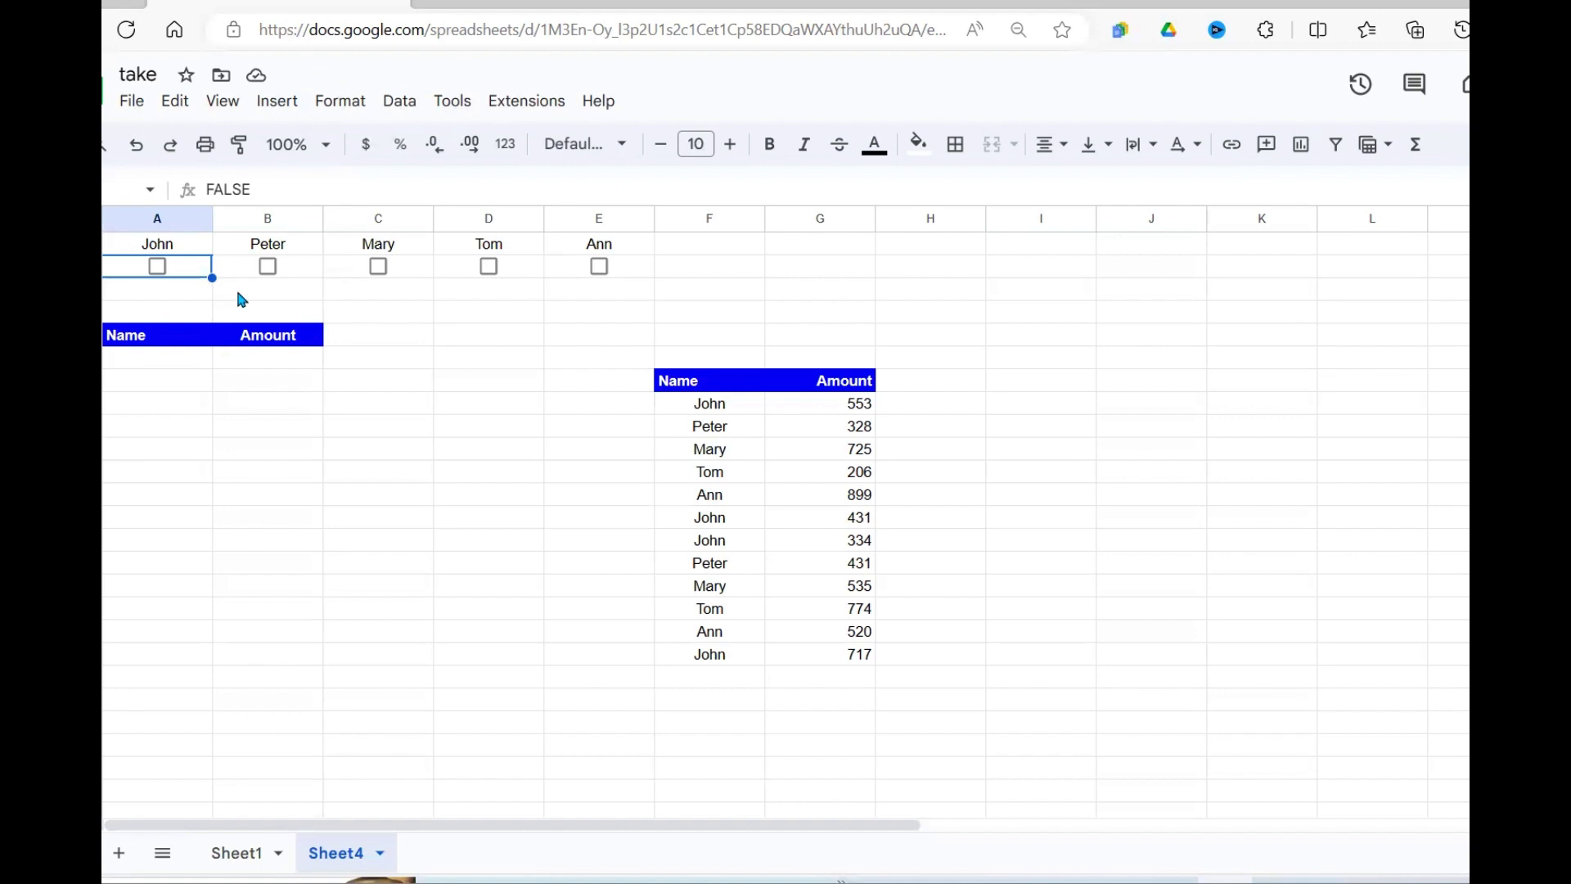
click(179, 302)
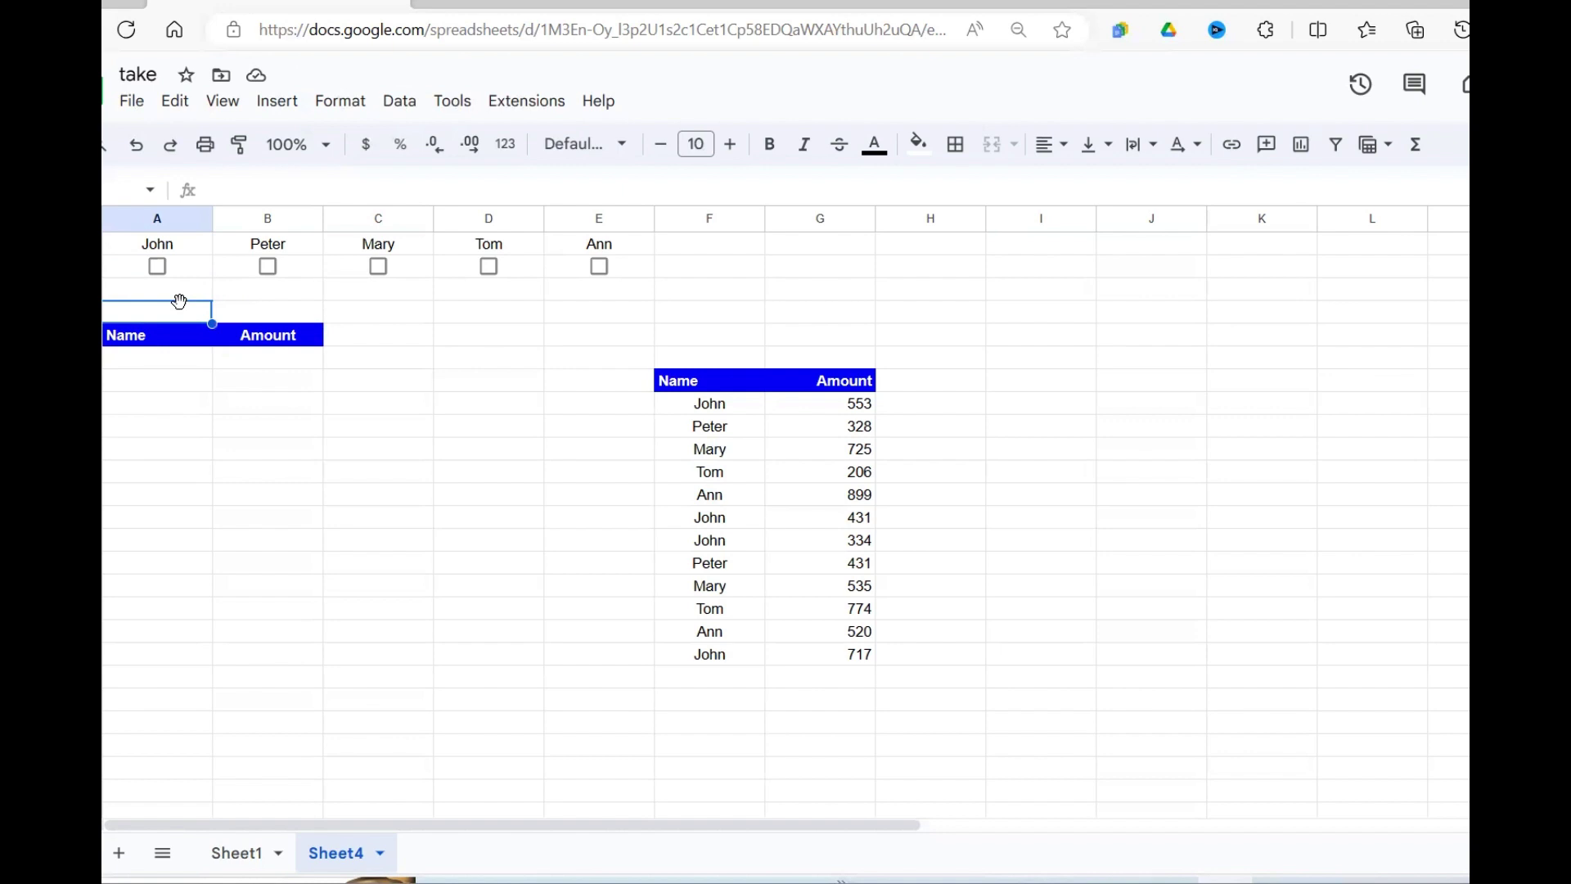
- Enter =filter(A1:E1,A2:E2) in A3, which shows #N/A while no names are ticked
click(197, 298)
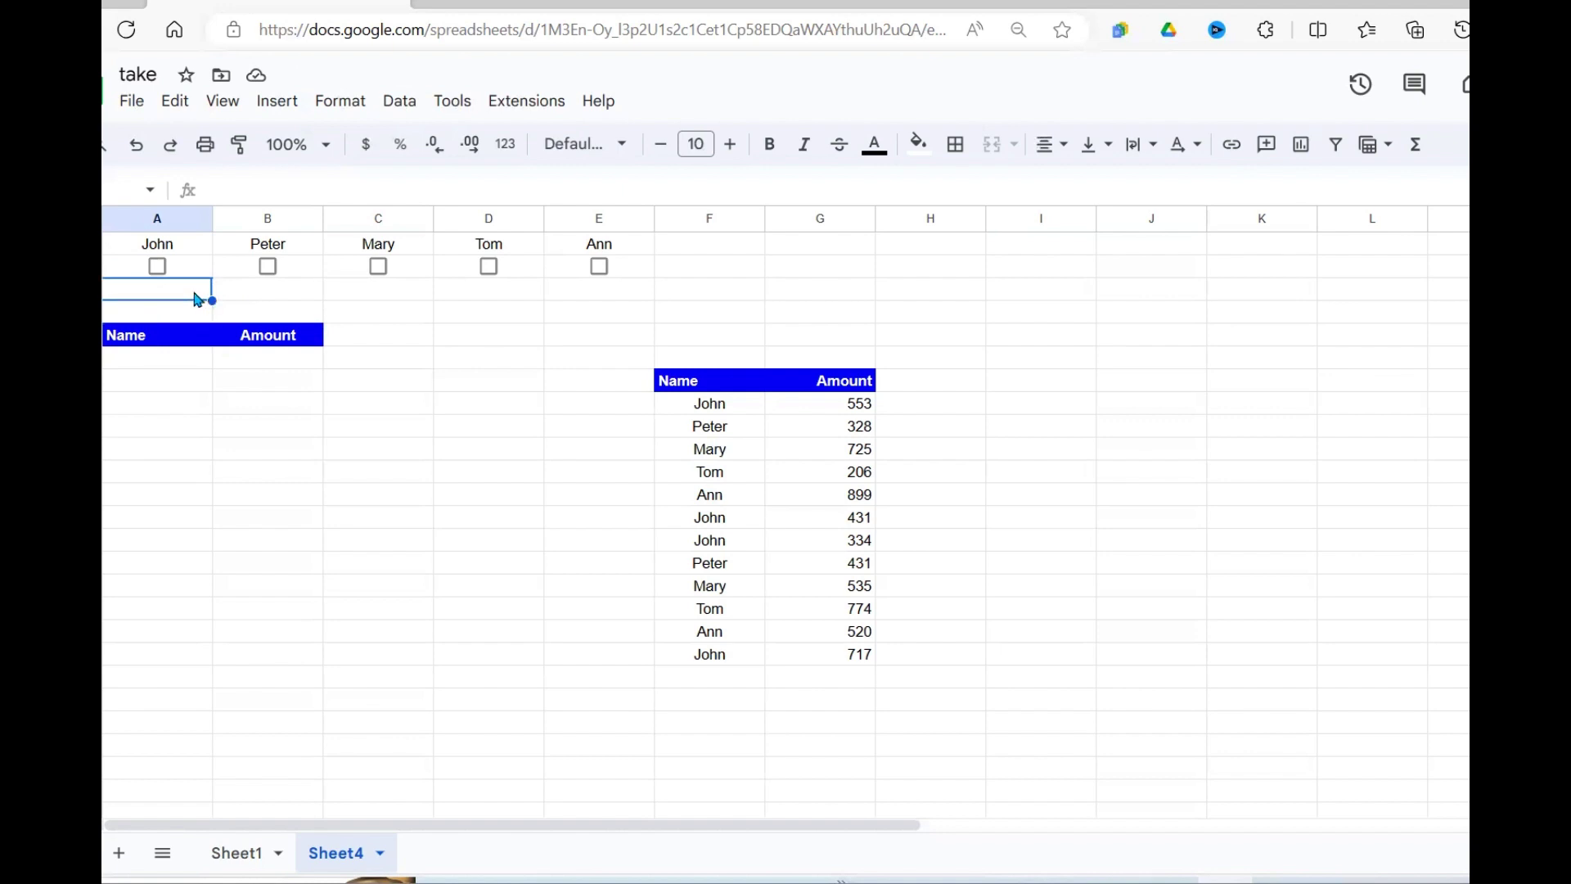
text(=filt)
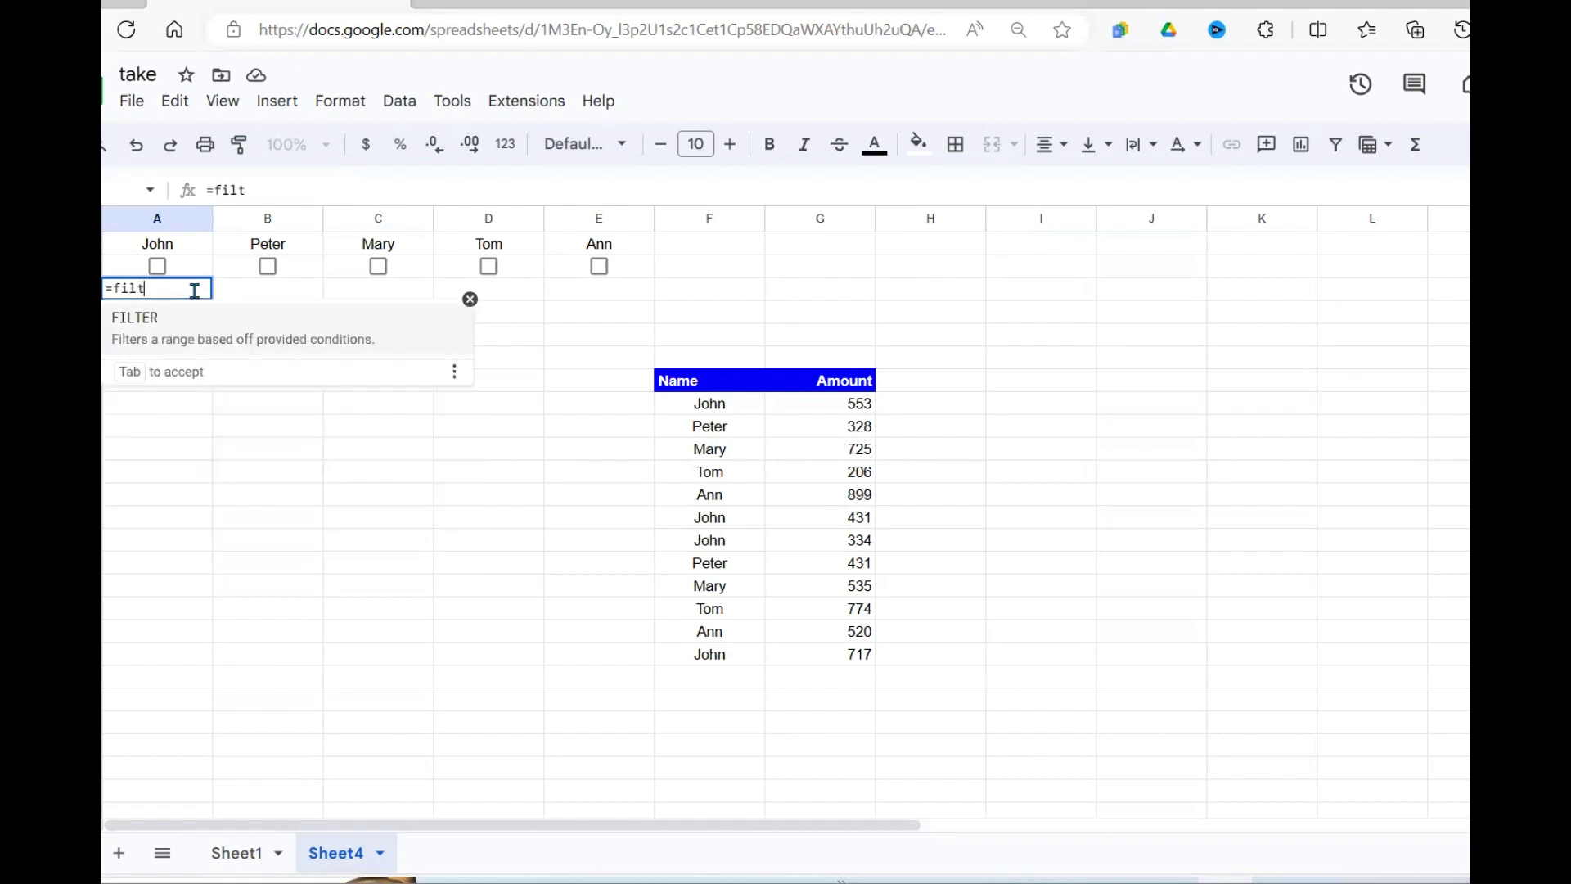
text(er()
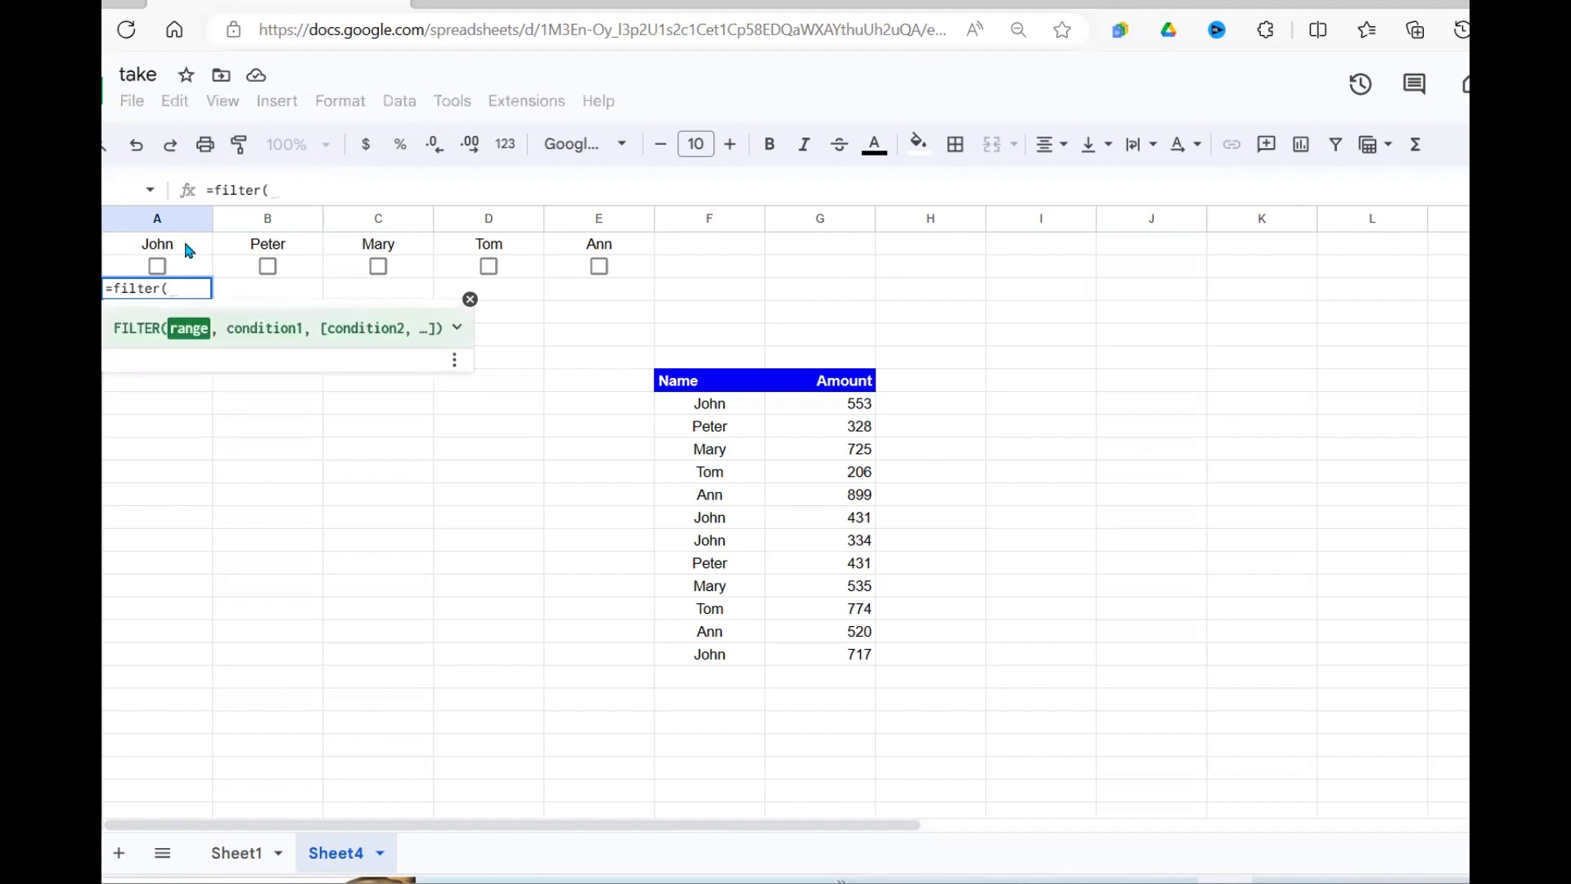
drag(183, 238, 640, 256)
text(,)
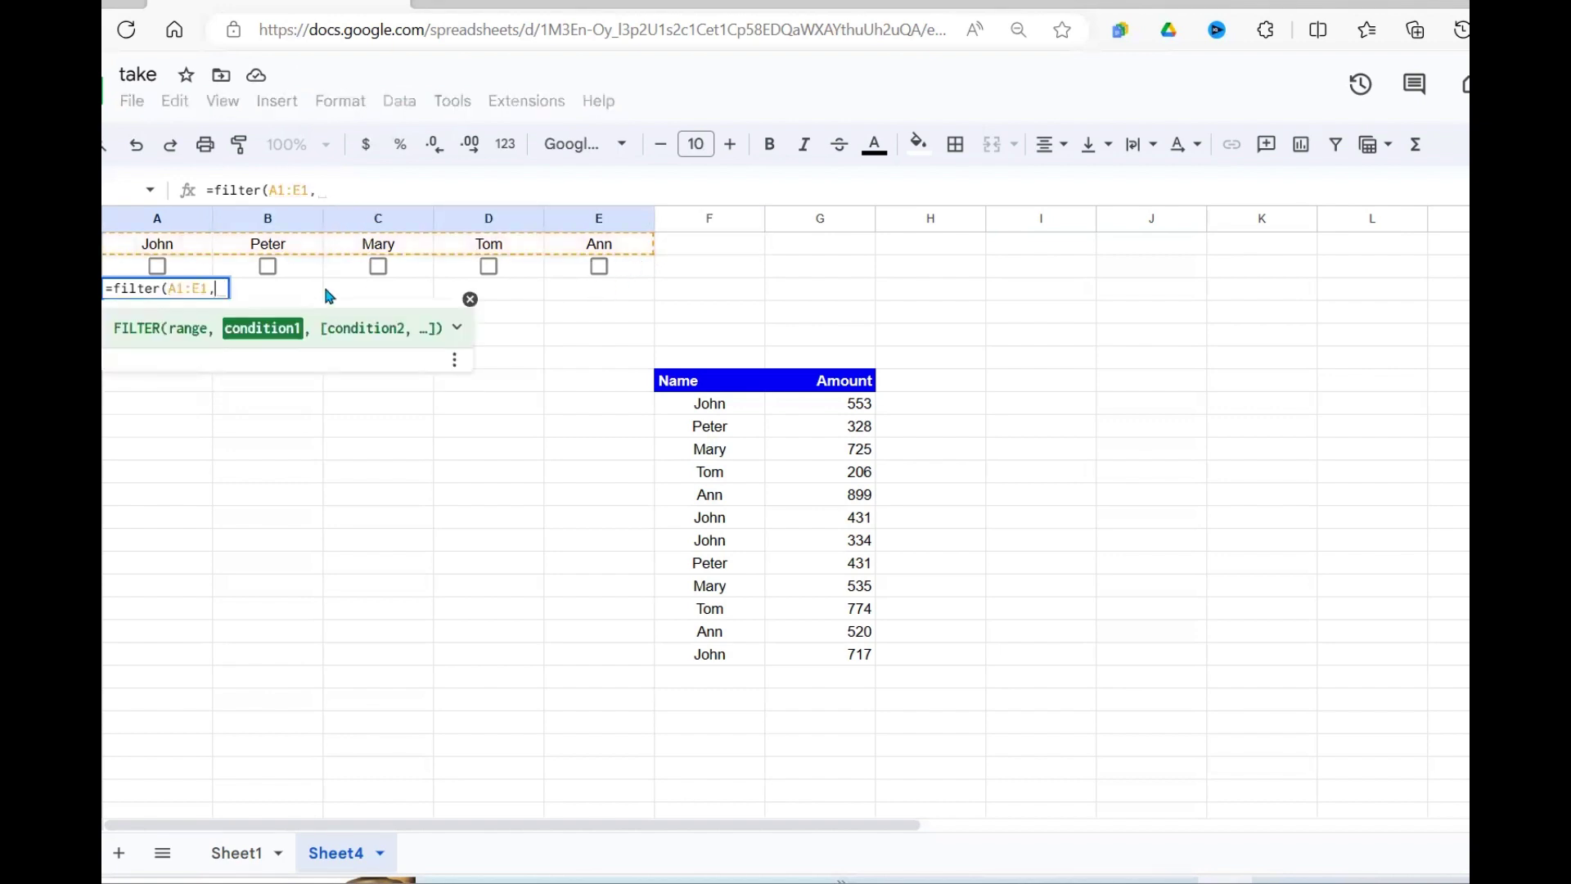
drag(204, 271, 606, 282)
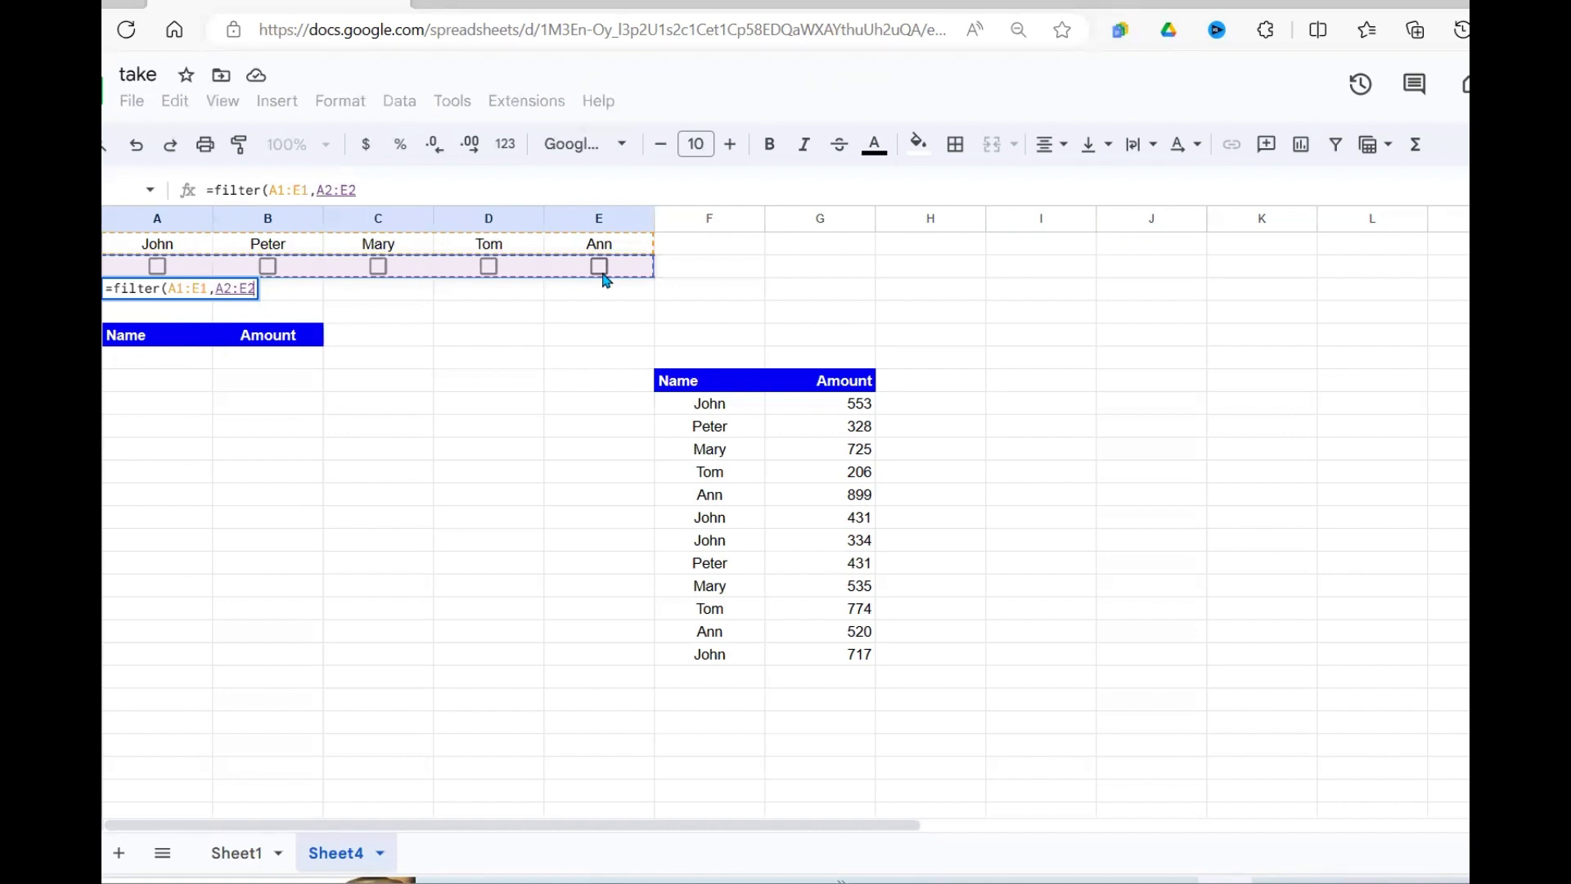
text())
key(Return)
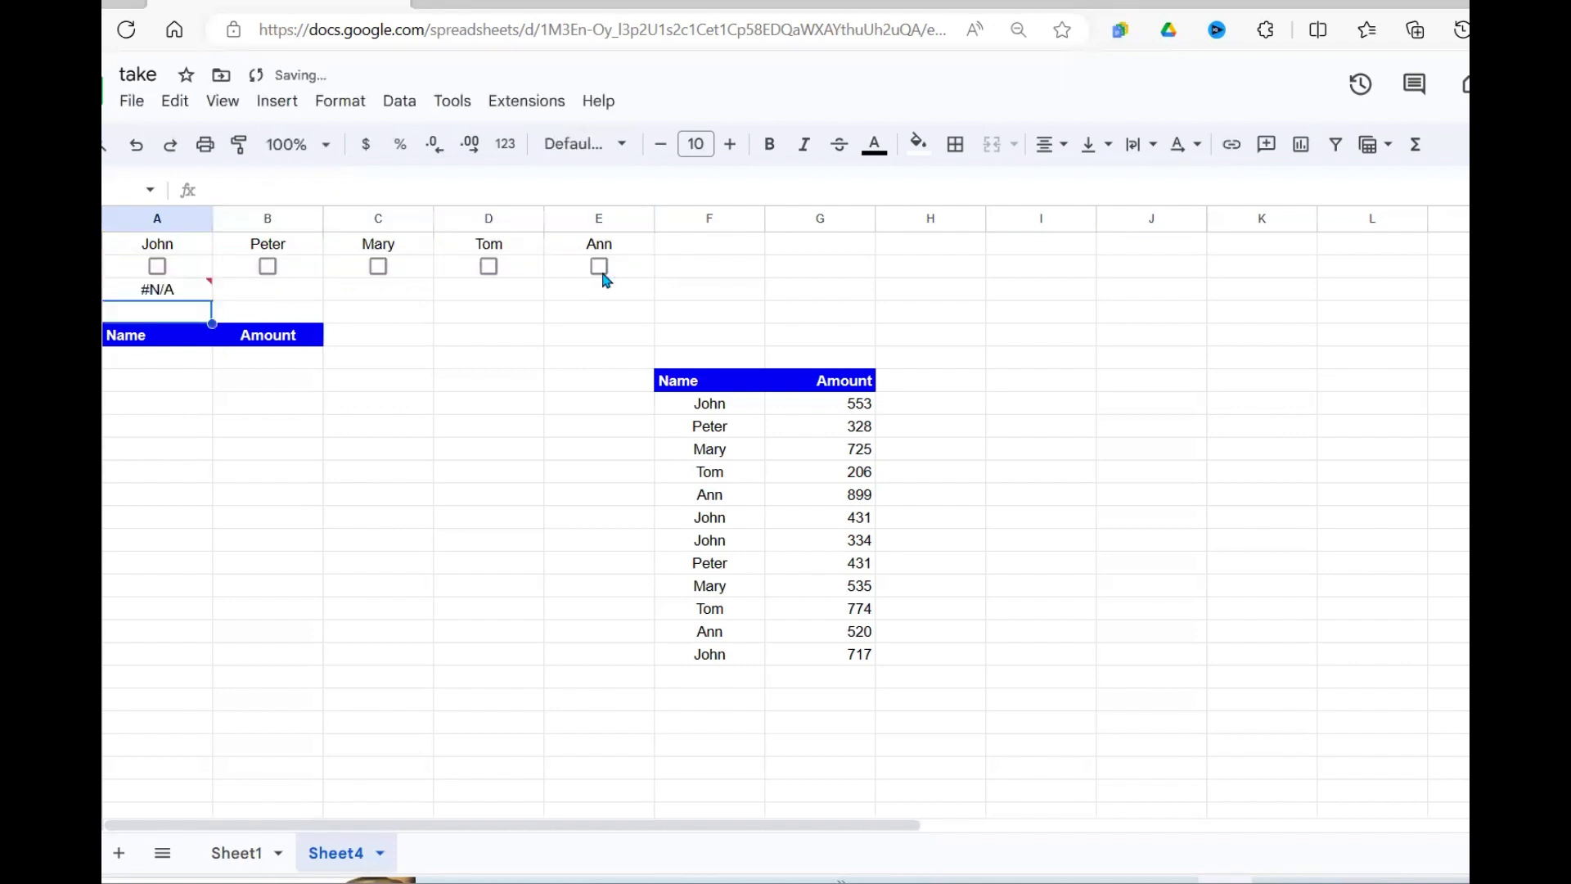
click(190, 291)
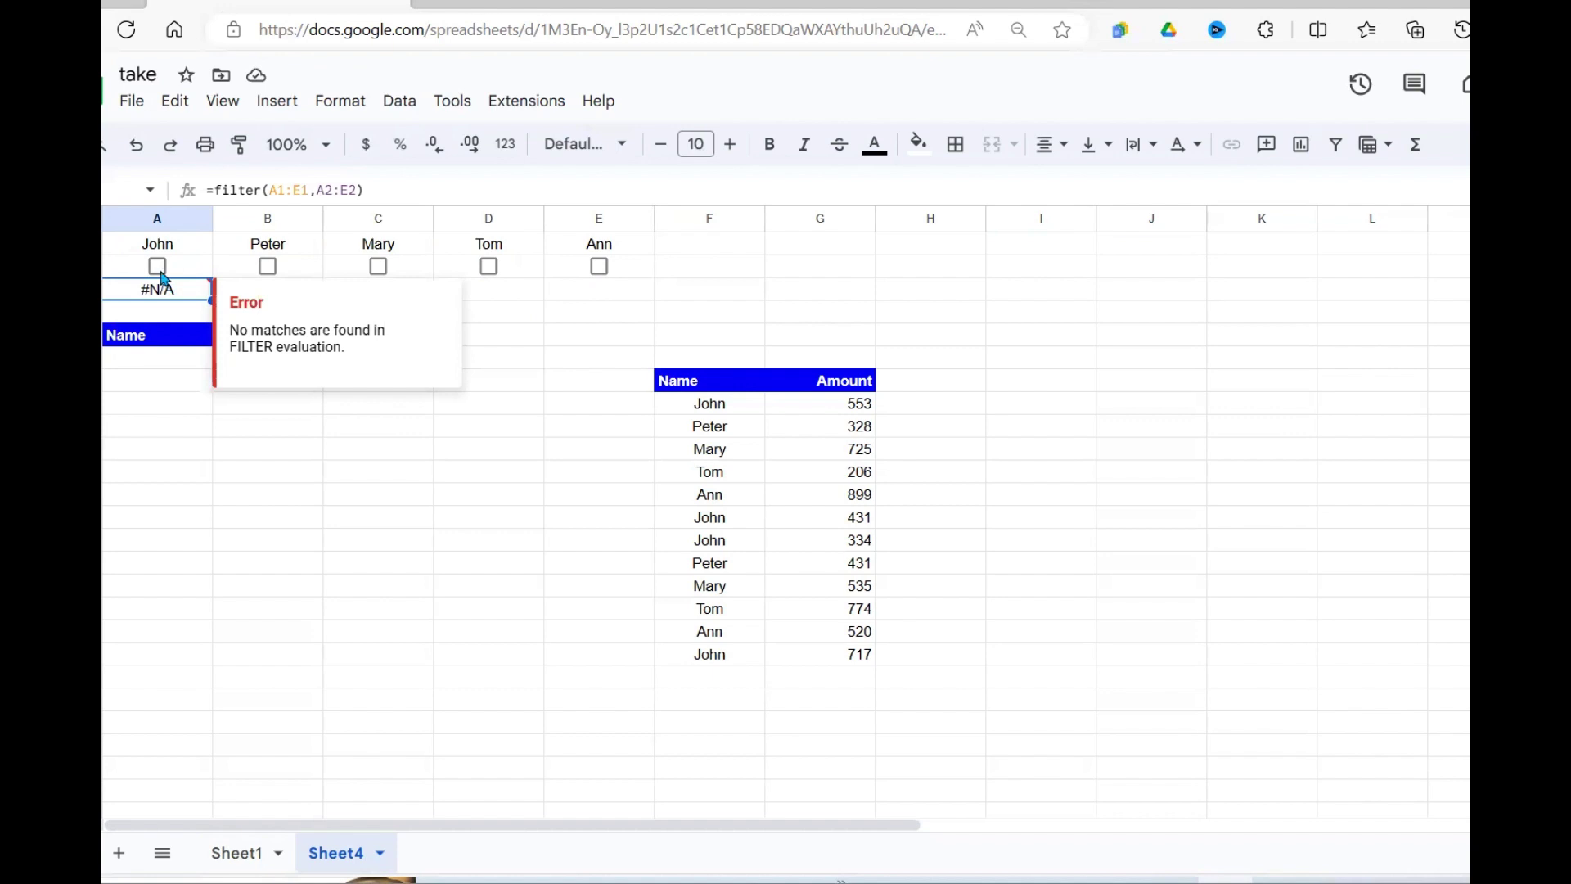
click(160, 270)
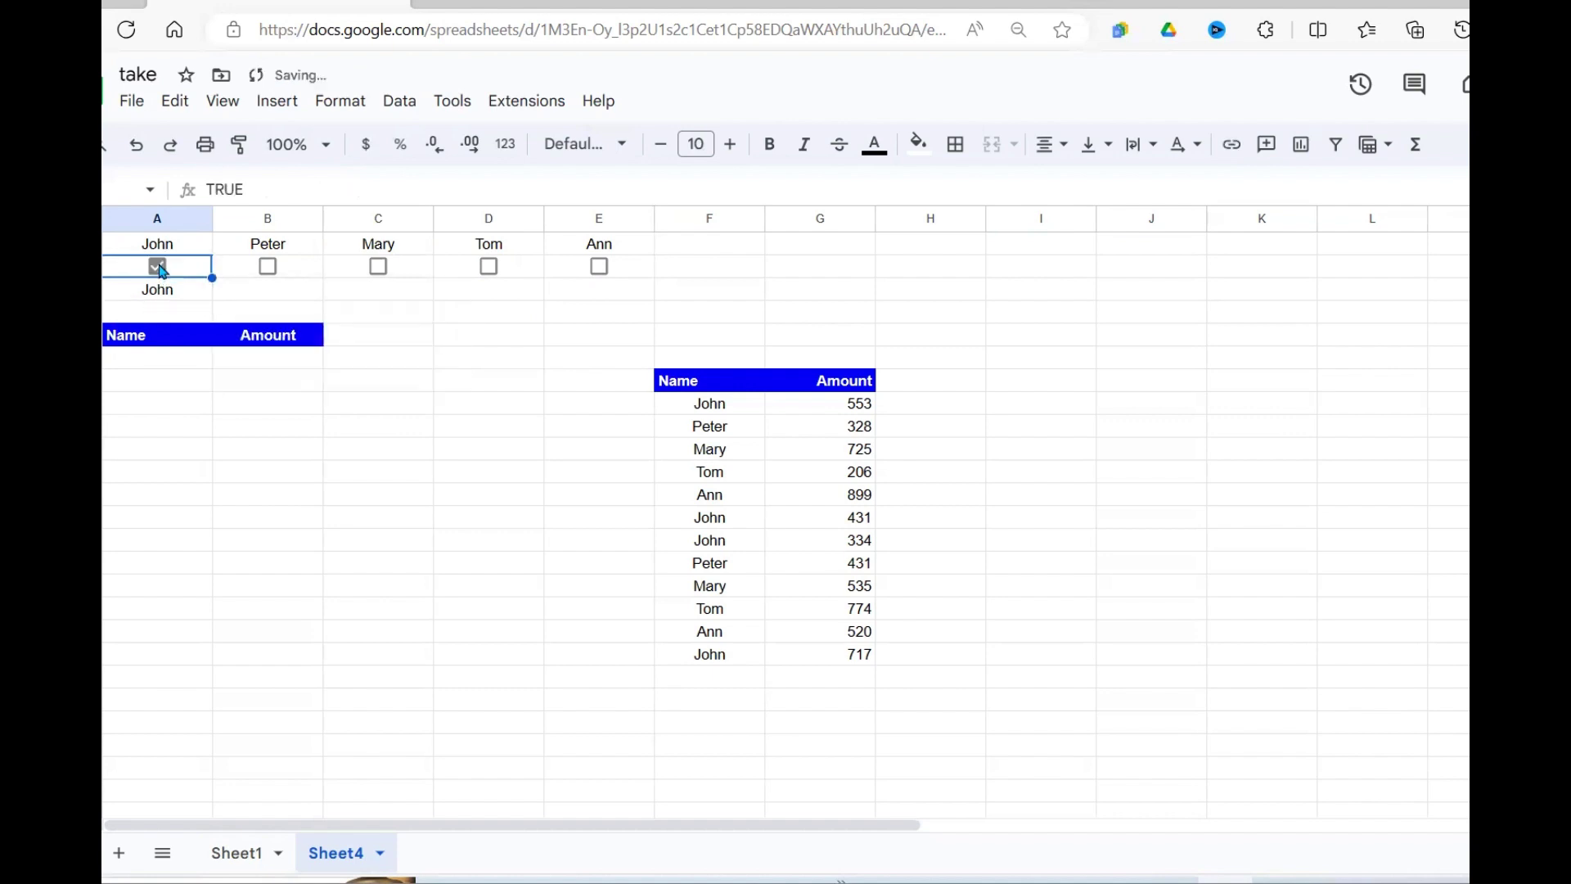
click(269, 270)
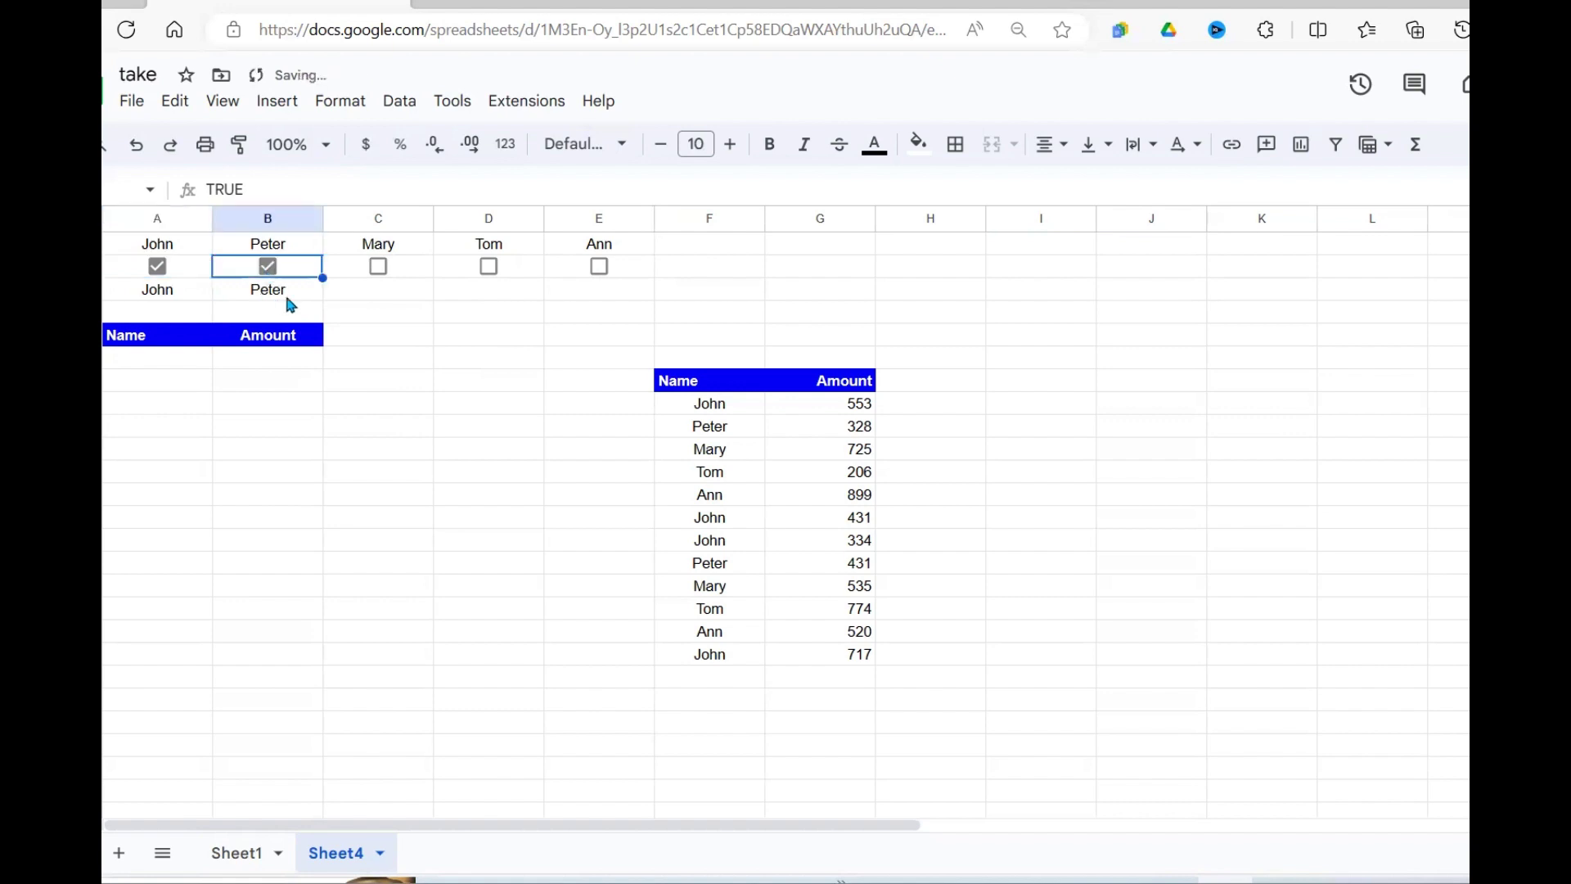
click(379, 269)
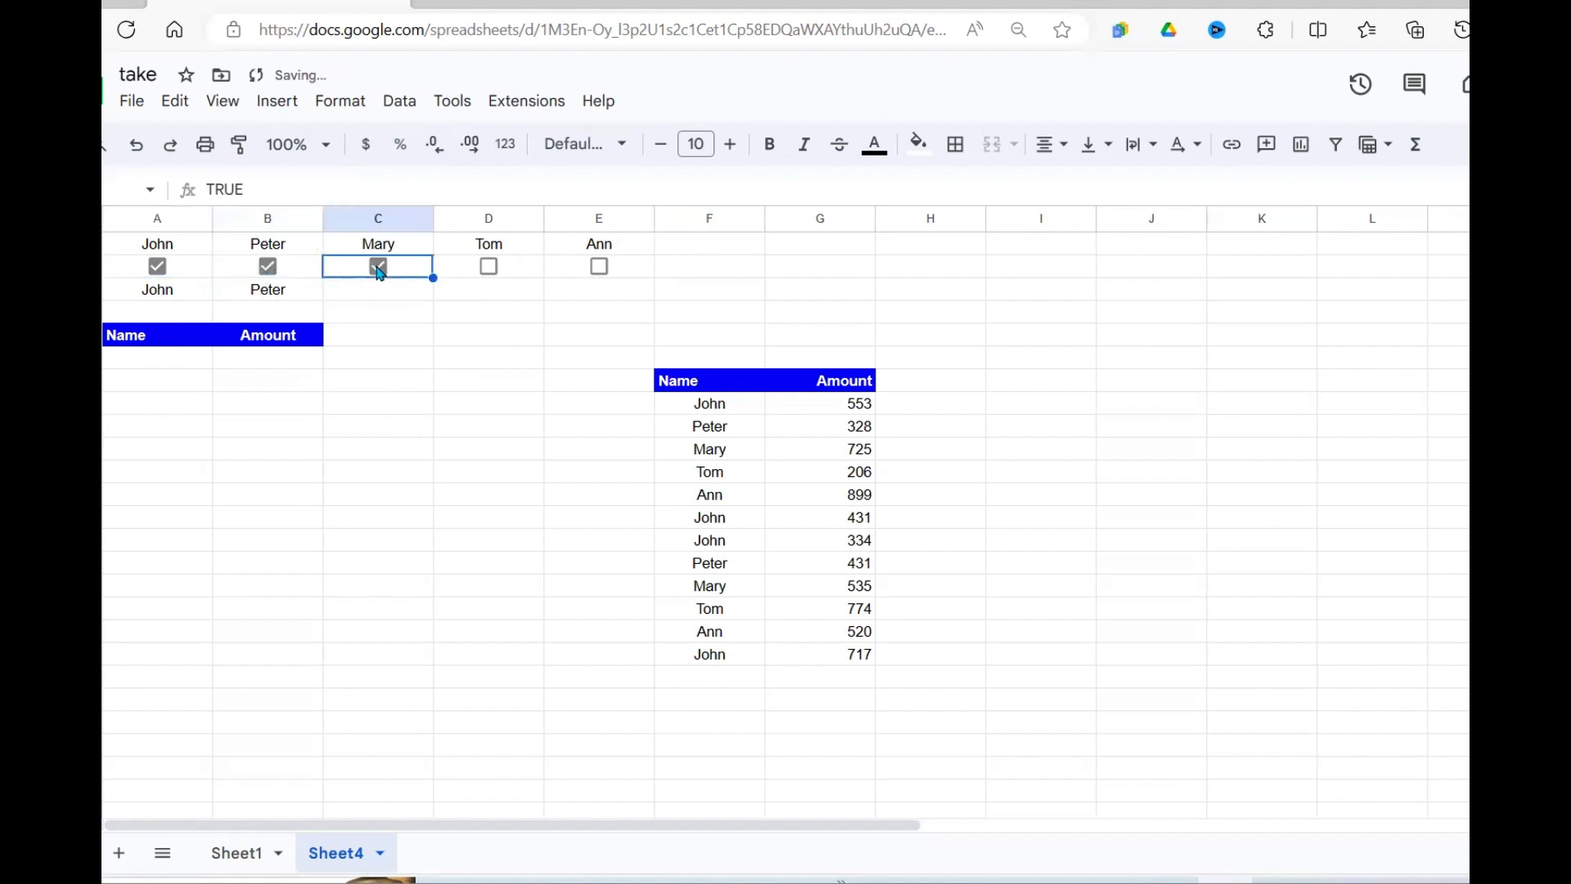
click(490, 272)
click(603, 272)
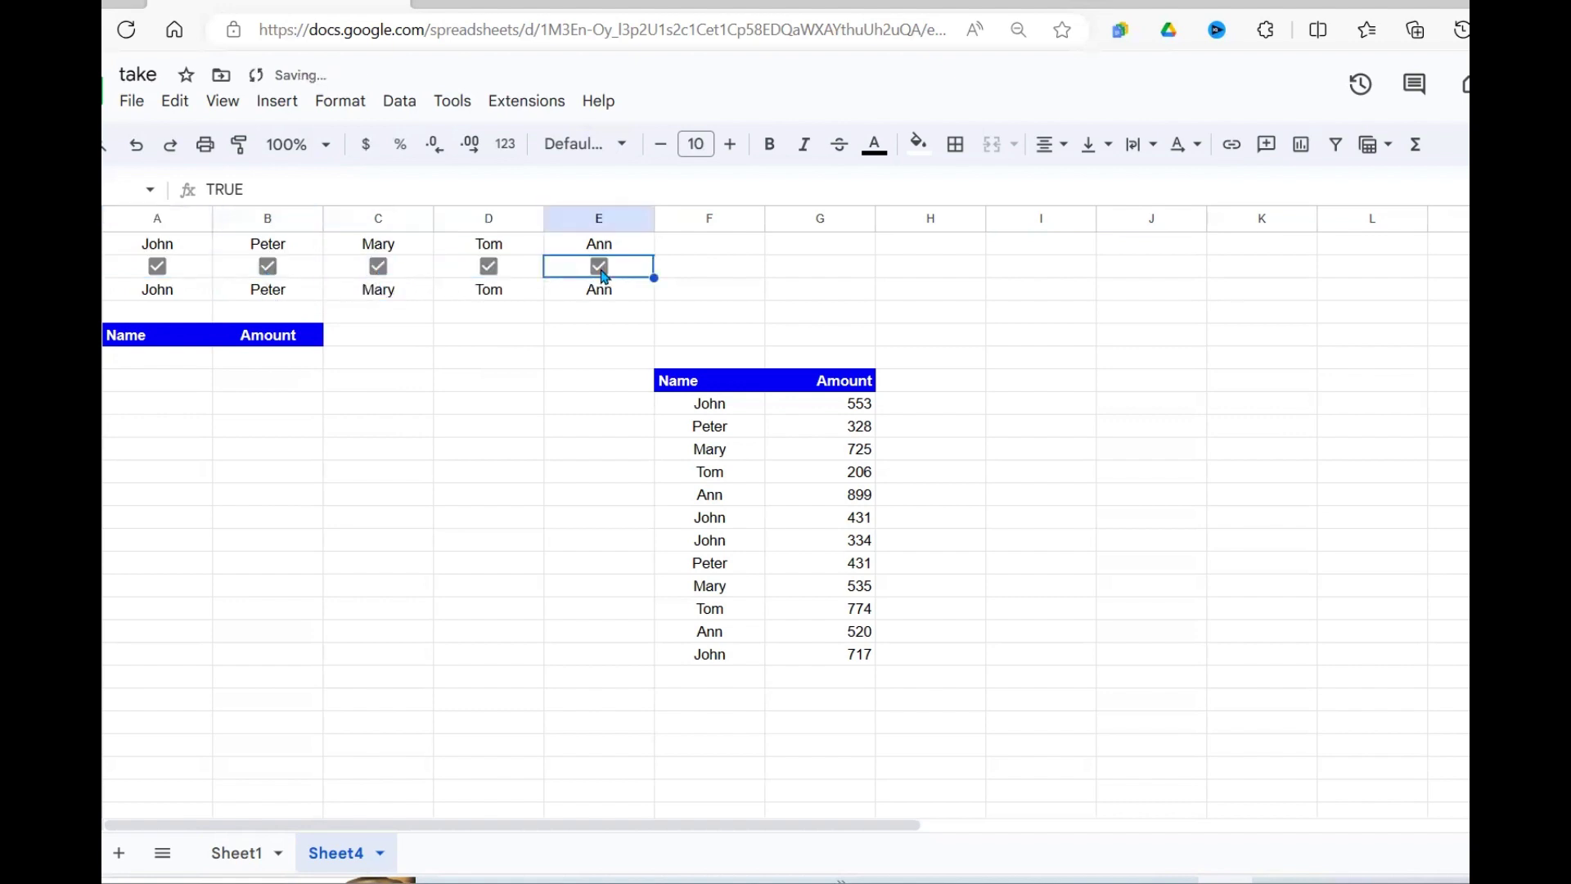
click(270, 273)
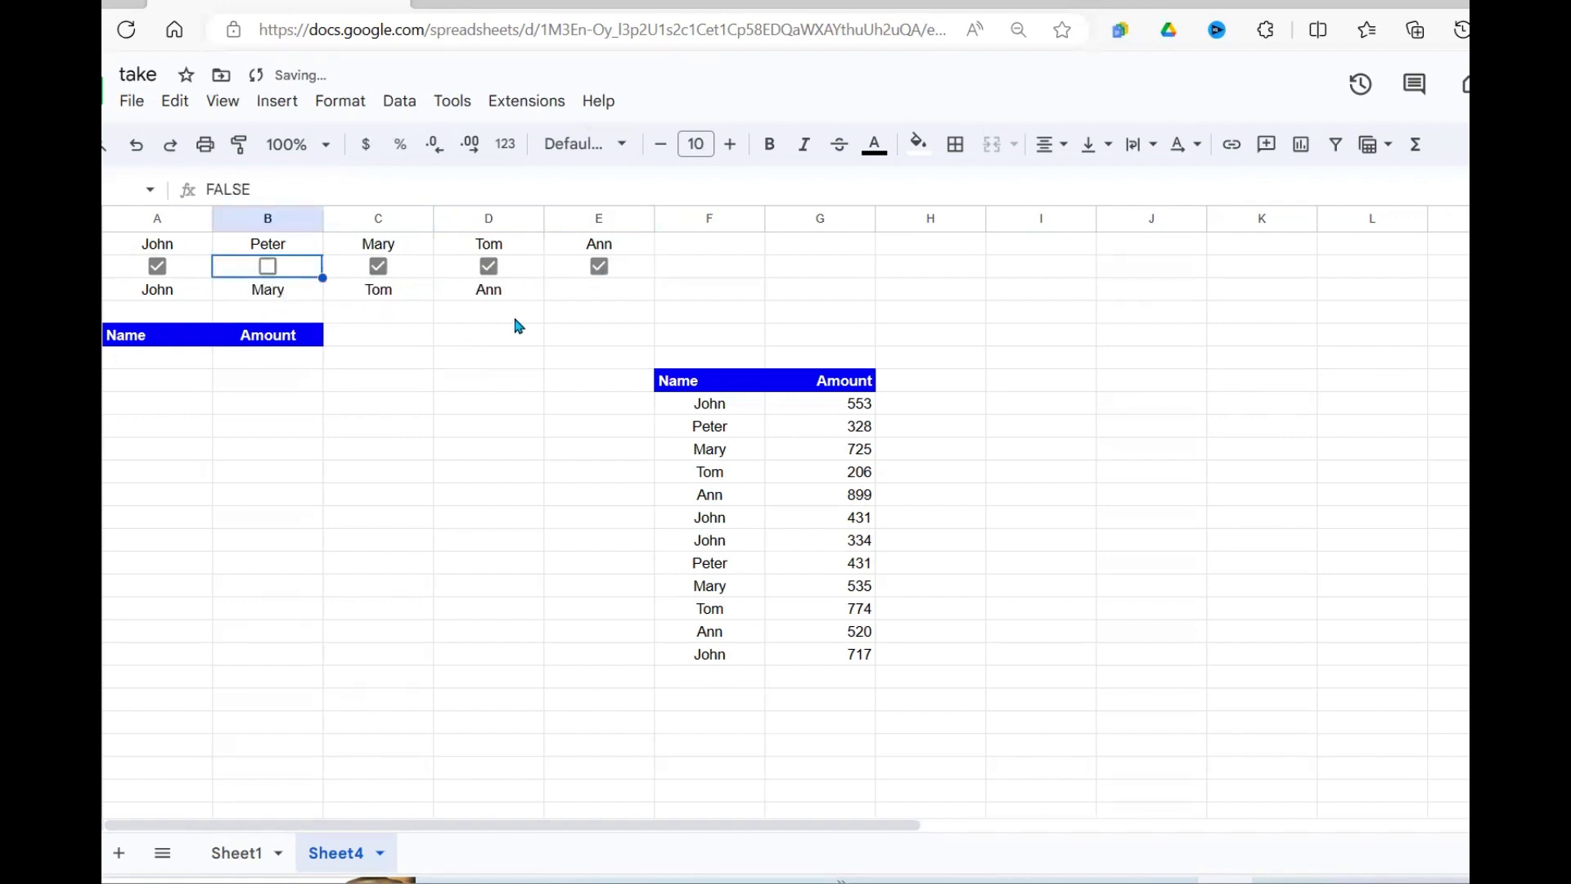
click(157, 267)
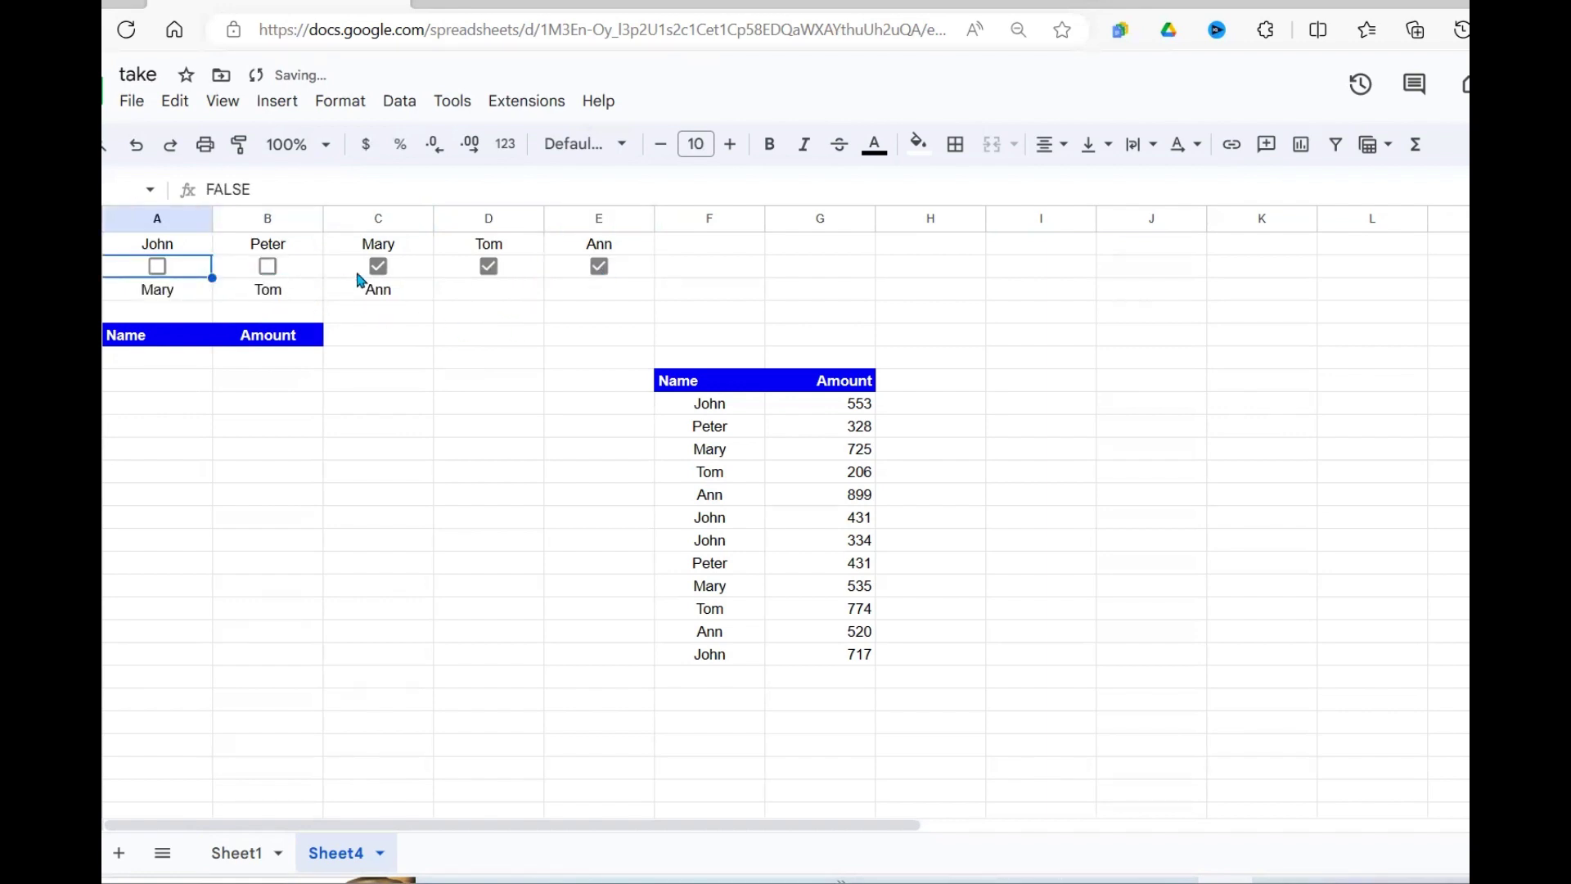
click(377, 268)
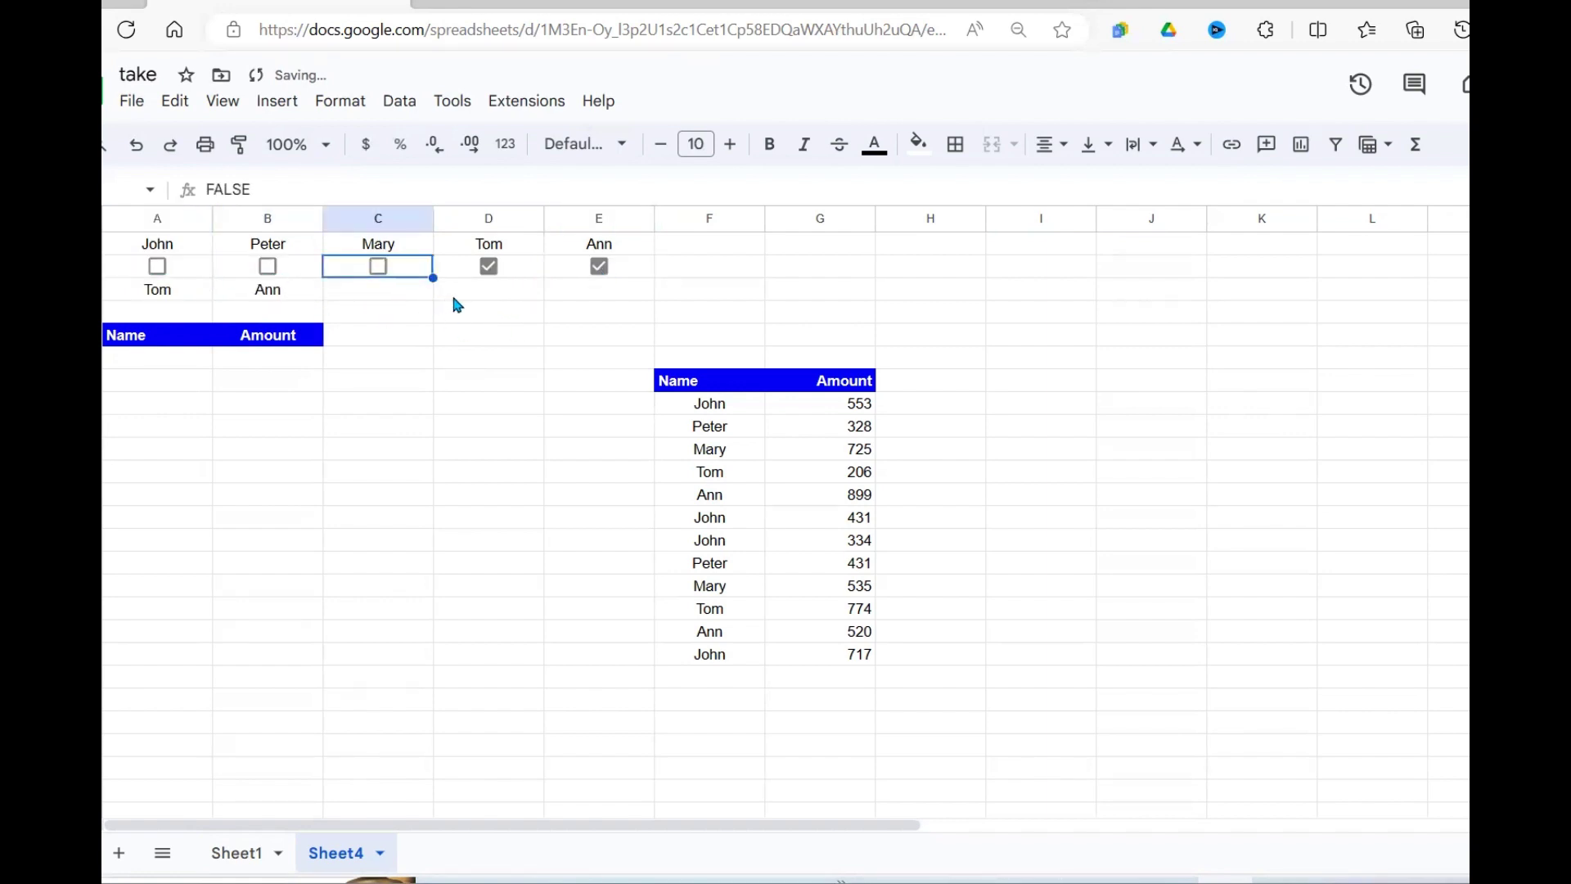
click(599, 266)
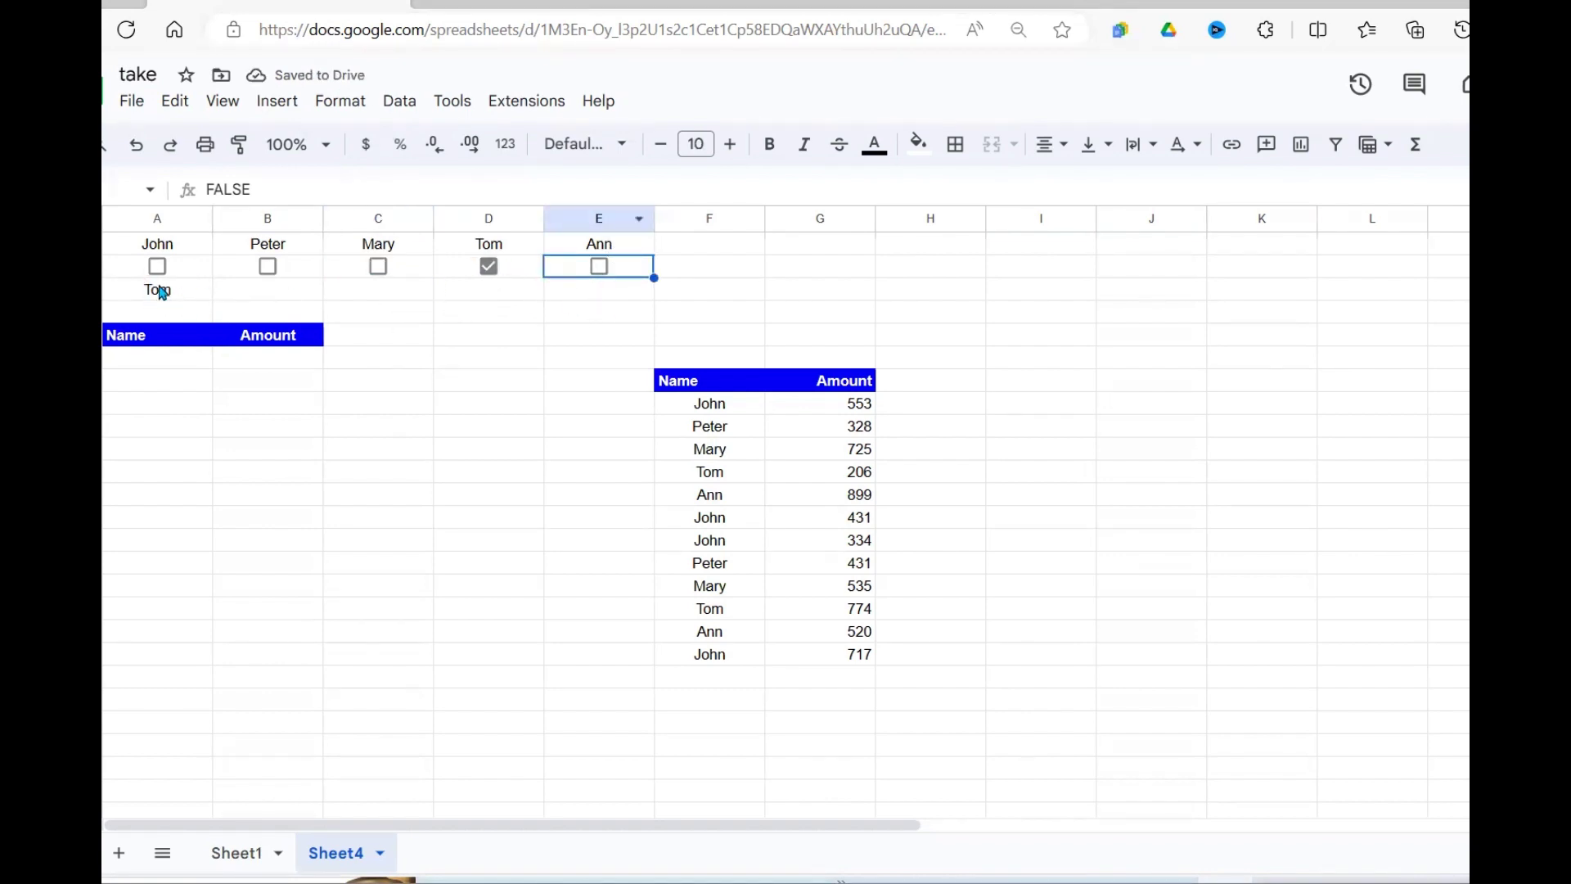
click(491, 268)
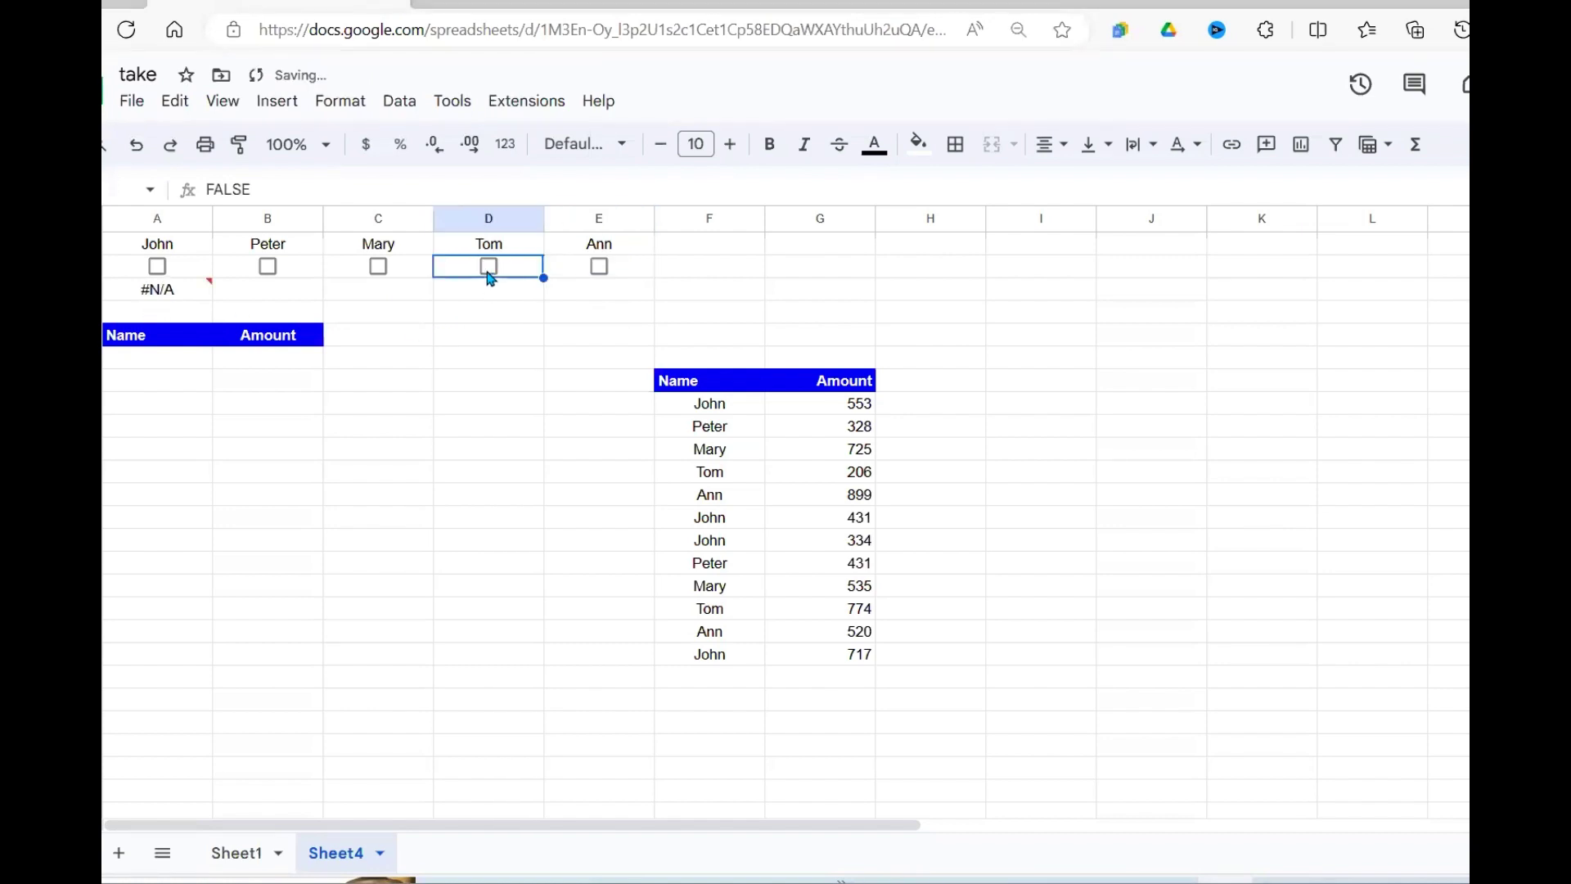
- Wrap A3's formula as =iferror(filter(A1:E1,A2:E2)) to hide the #N/A error
click(187, 296)
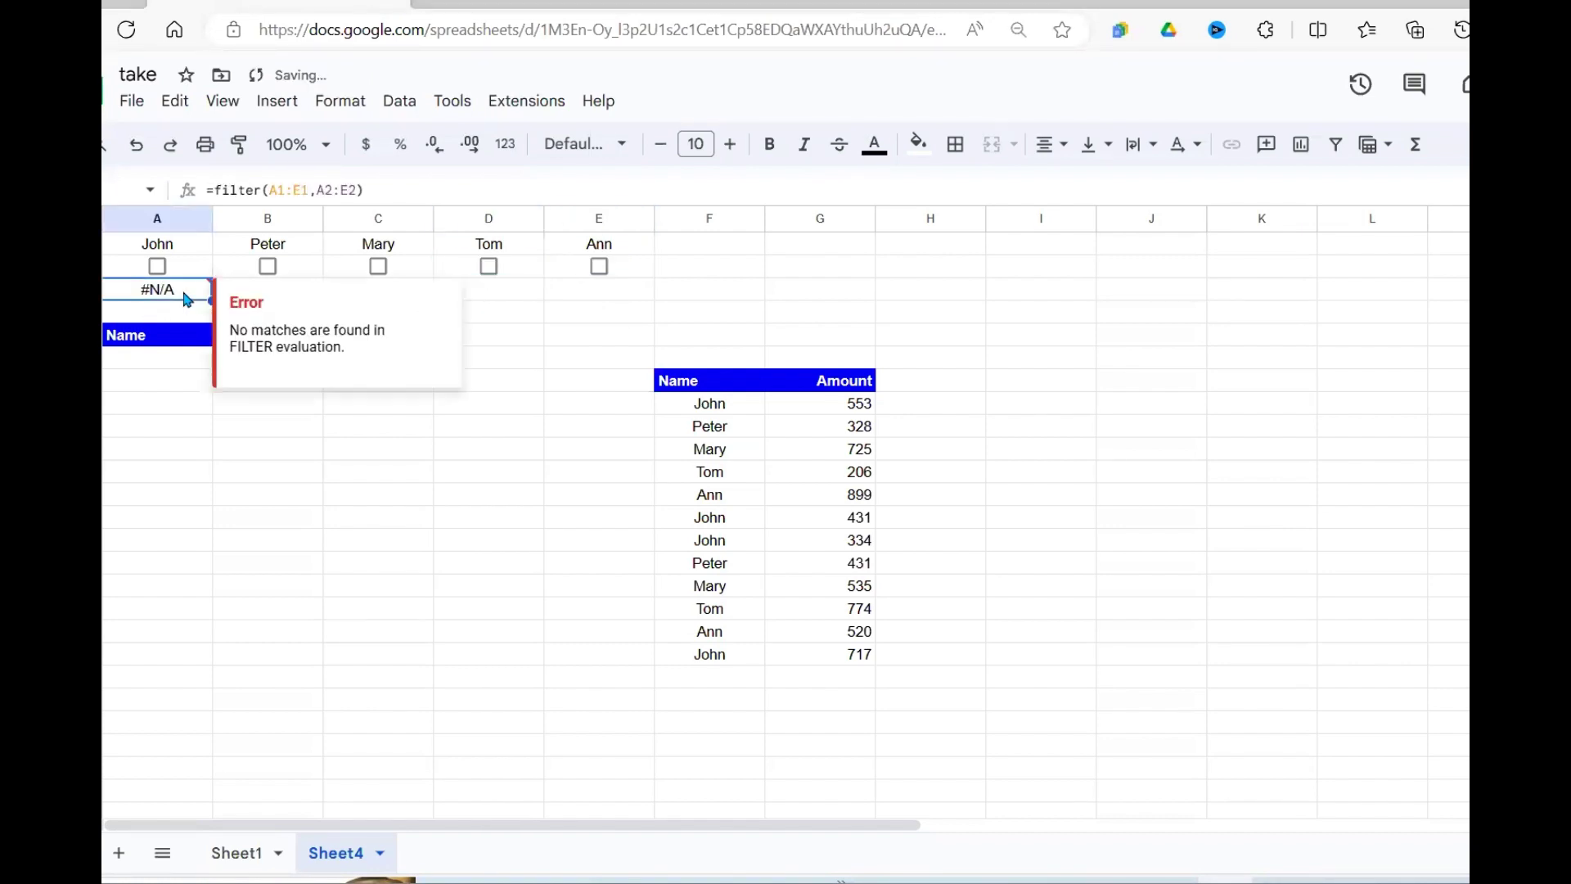
click(215, 190)
text(iferror()
click(459, 190)
text())
key(Return)
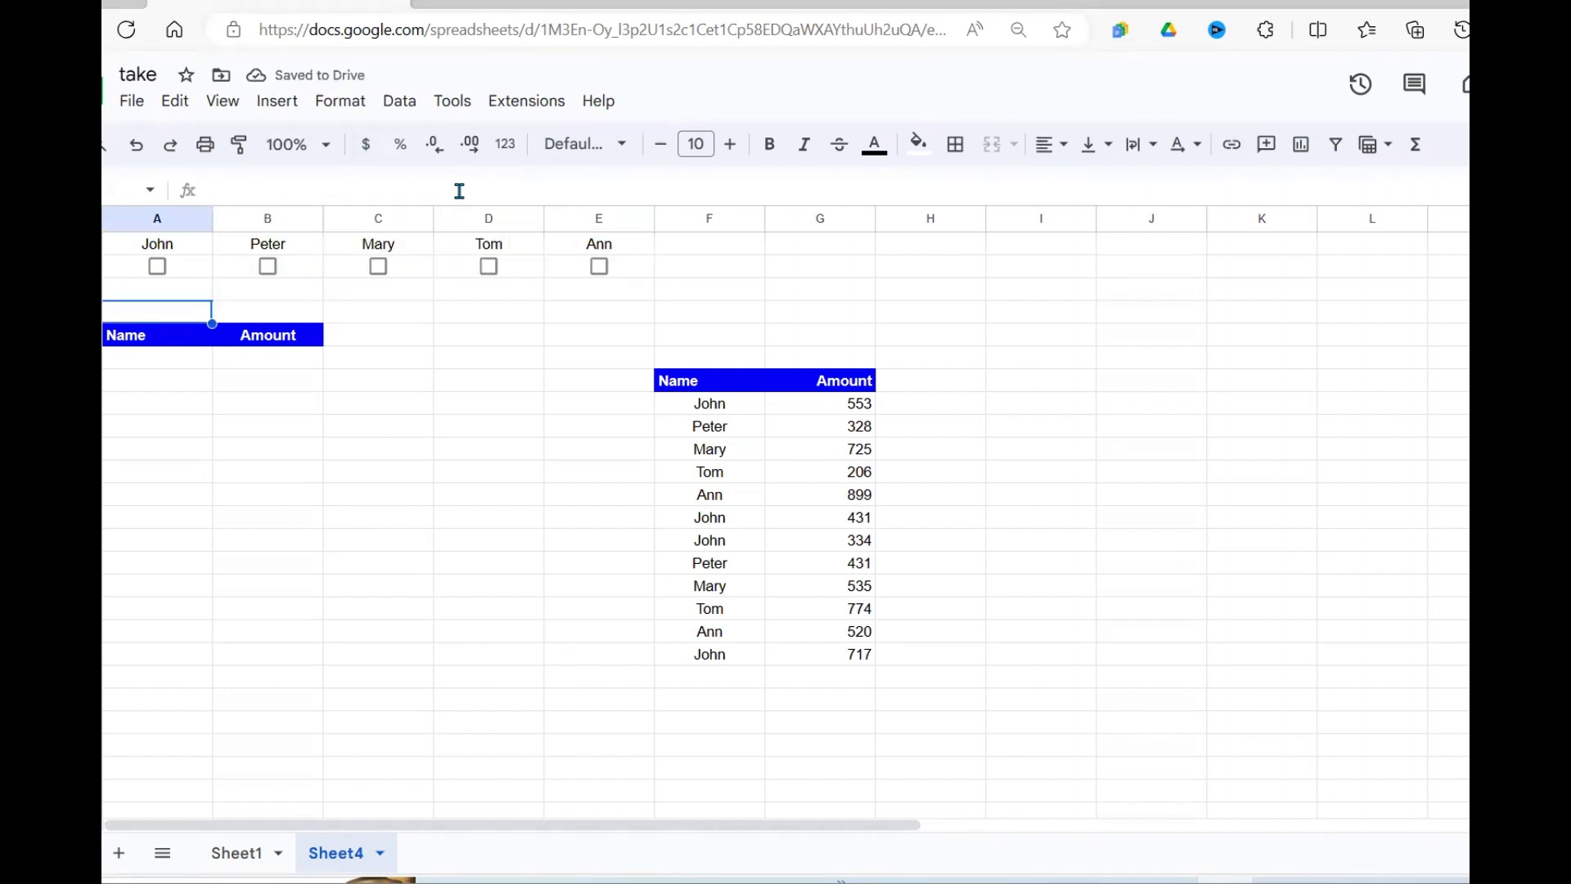
- Tick John's checkbox so A3 shows John, then select the cell under the Name header
click(193, 360)
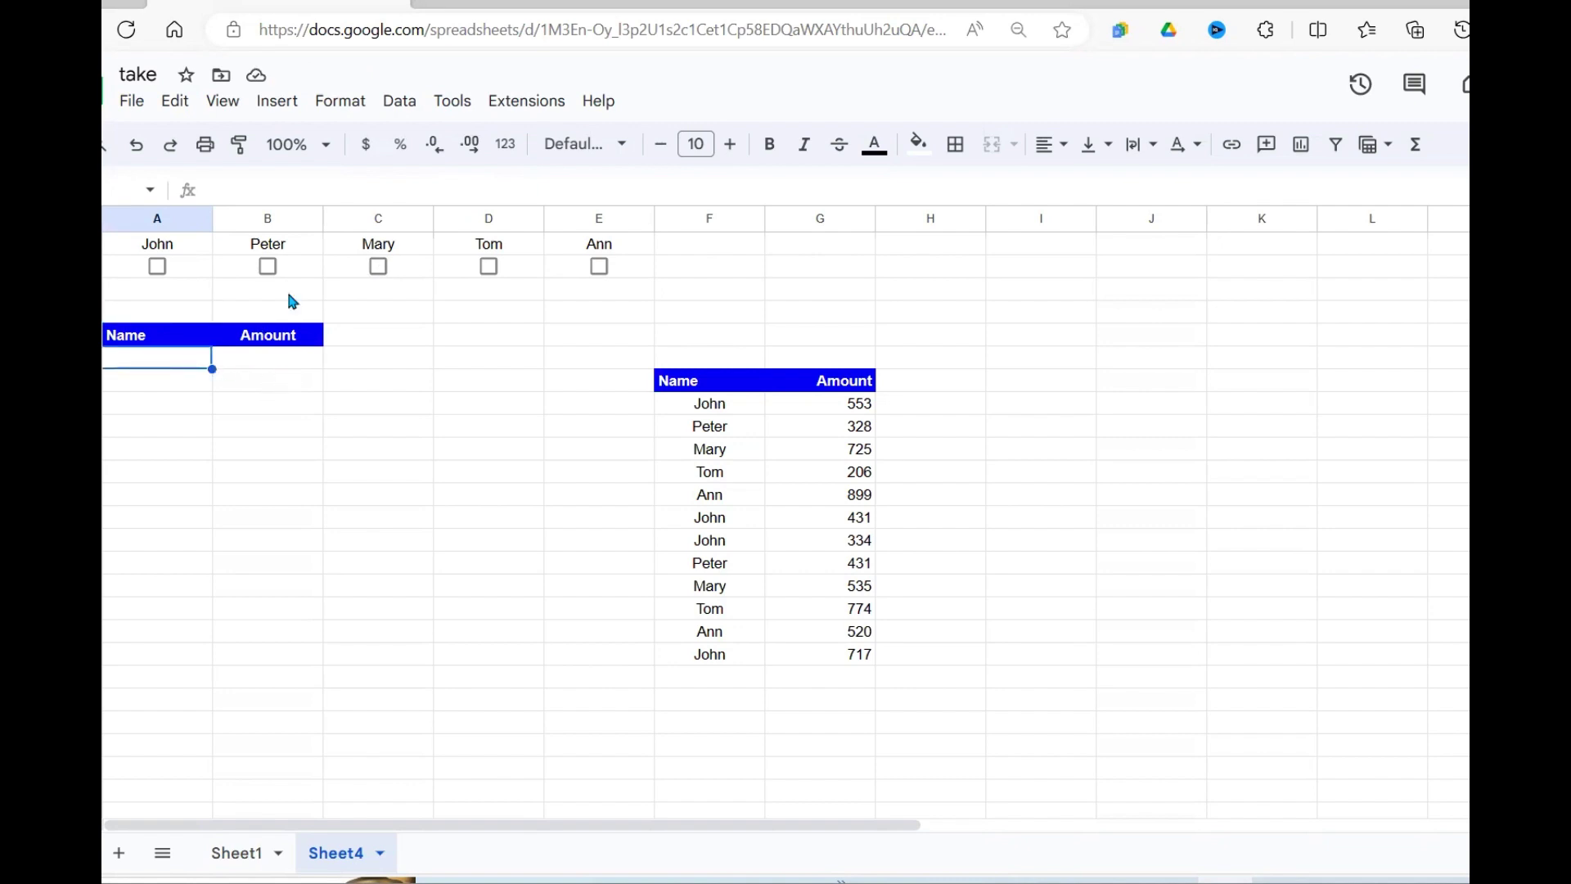
click(157, 266)
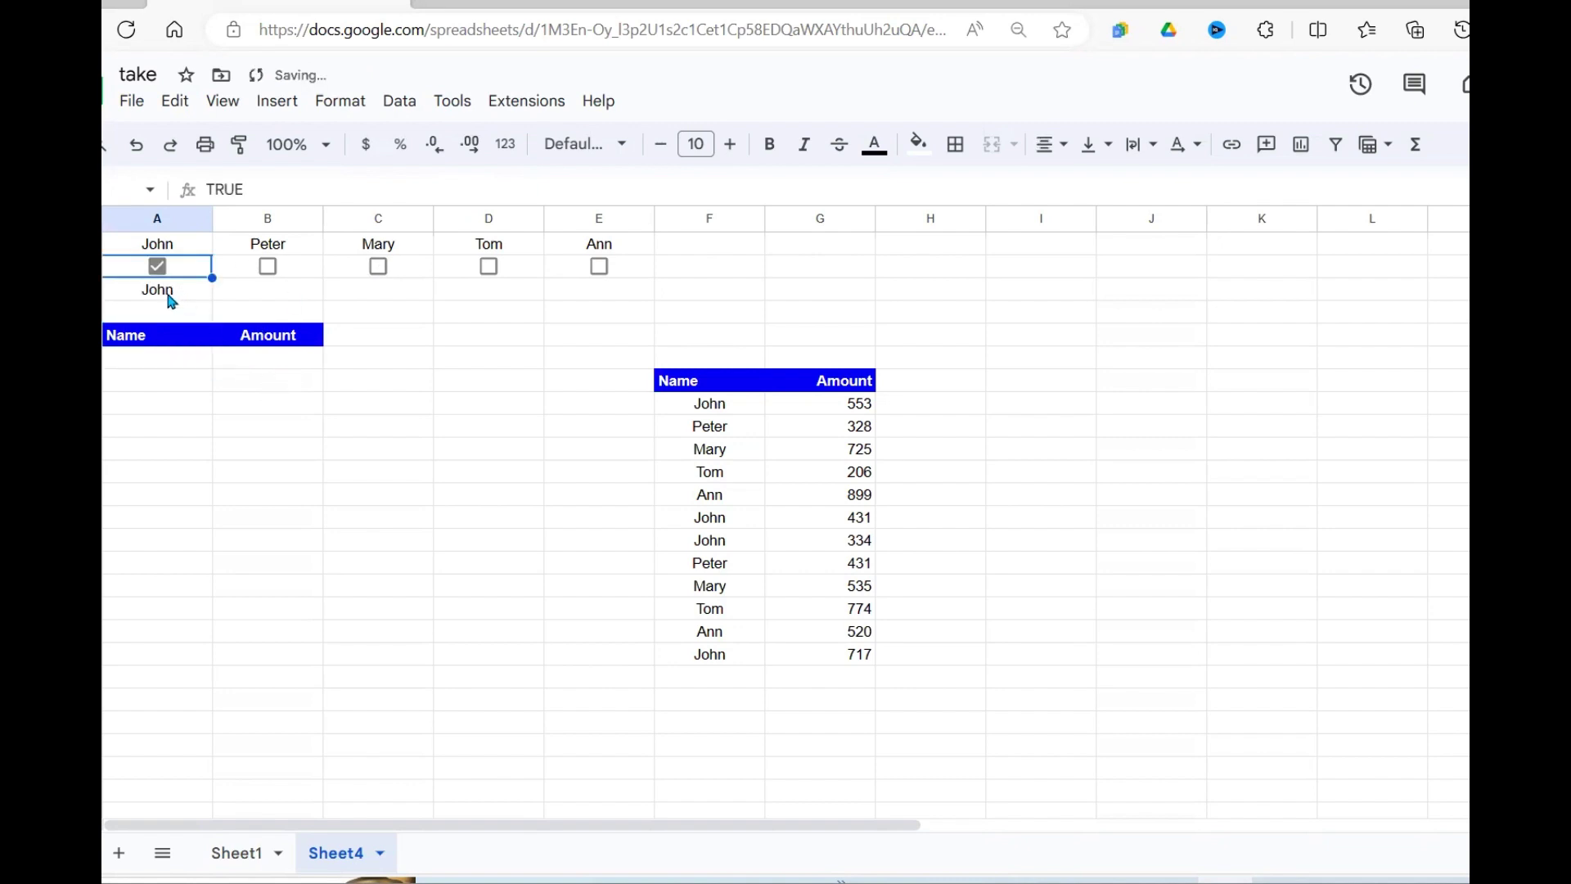
click(189, 365)
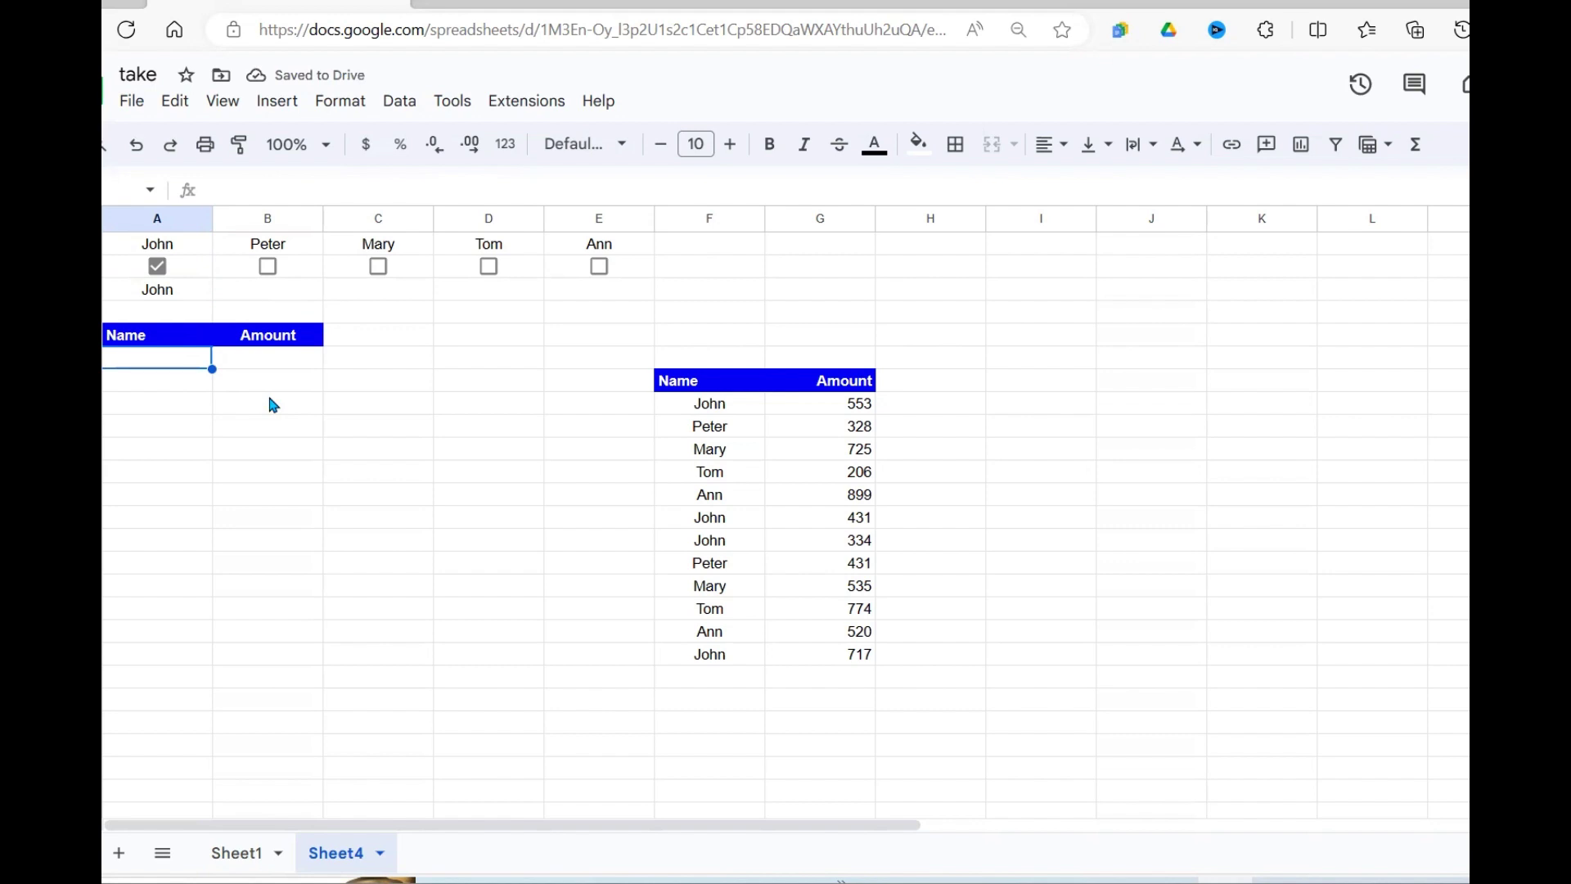
drag(710, 403, 817, 660)
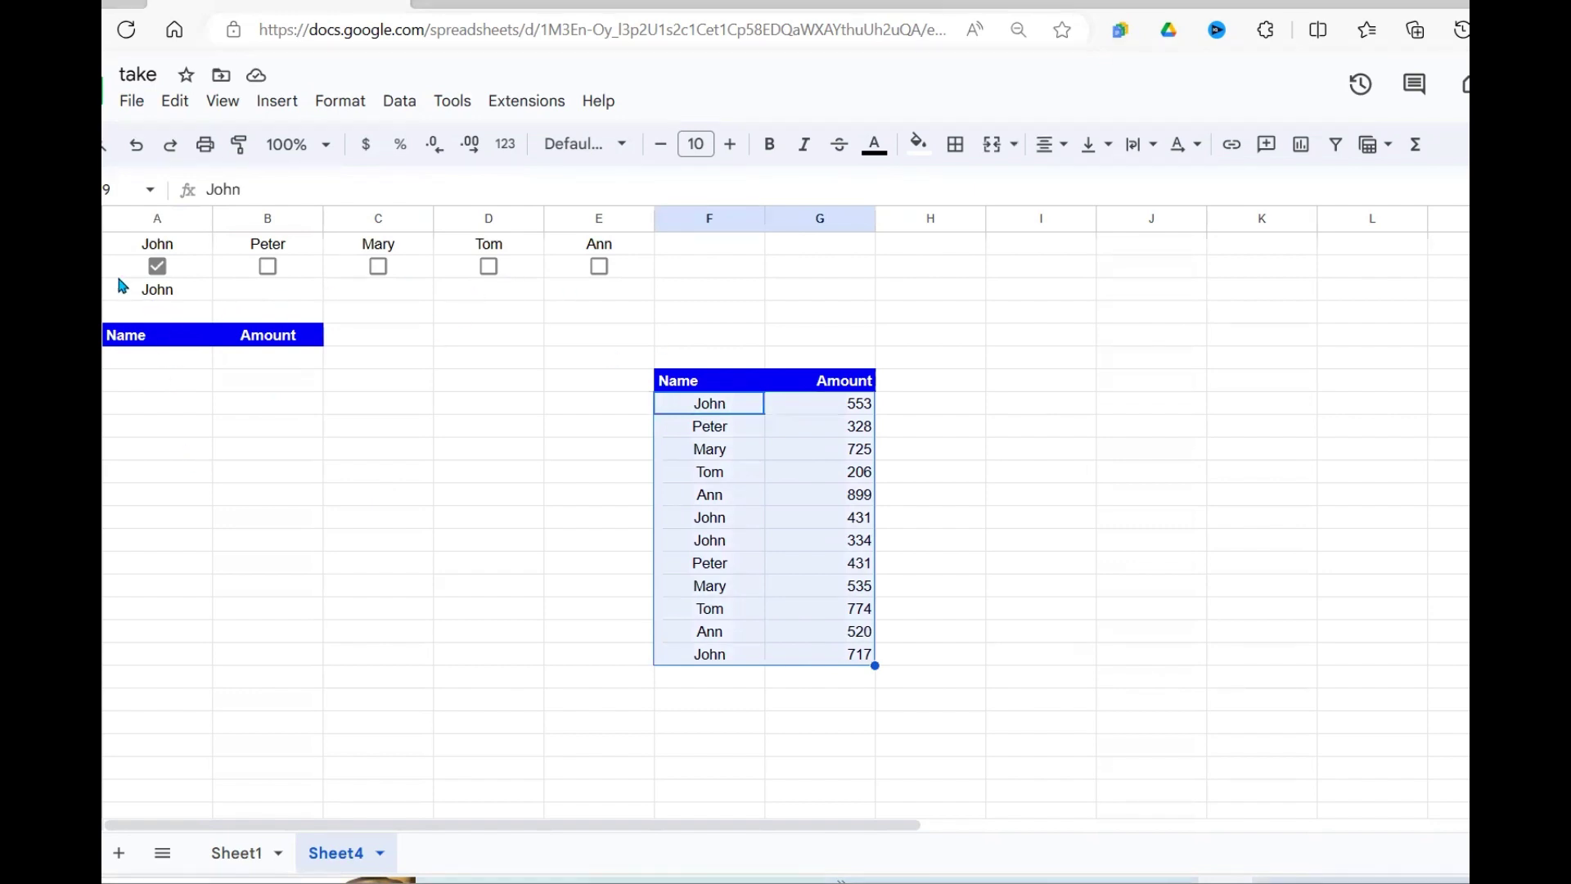
drag(131, 289, 610, 301)
click(140, 358)
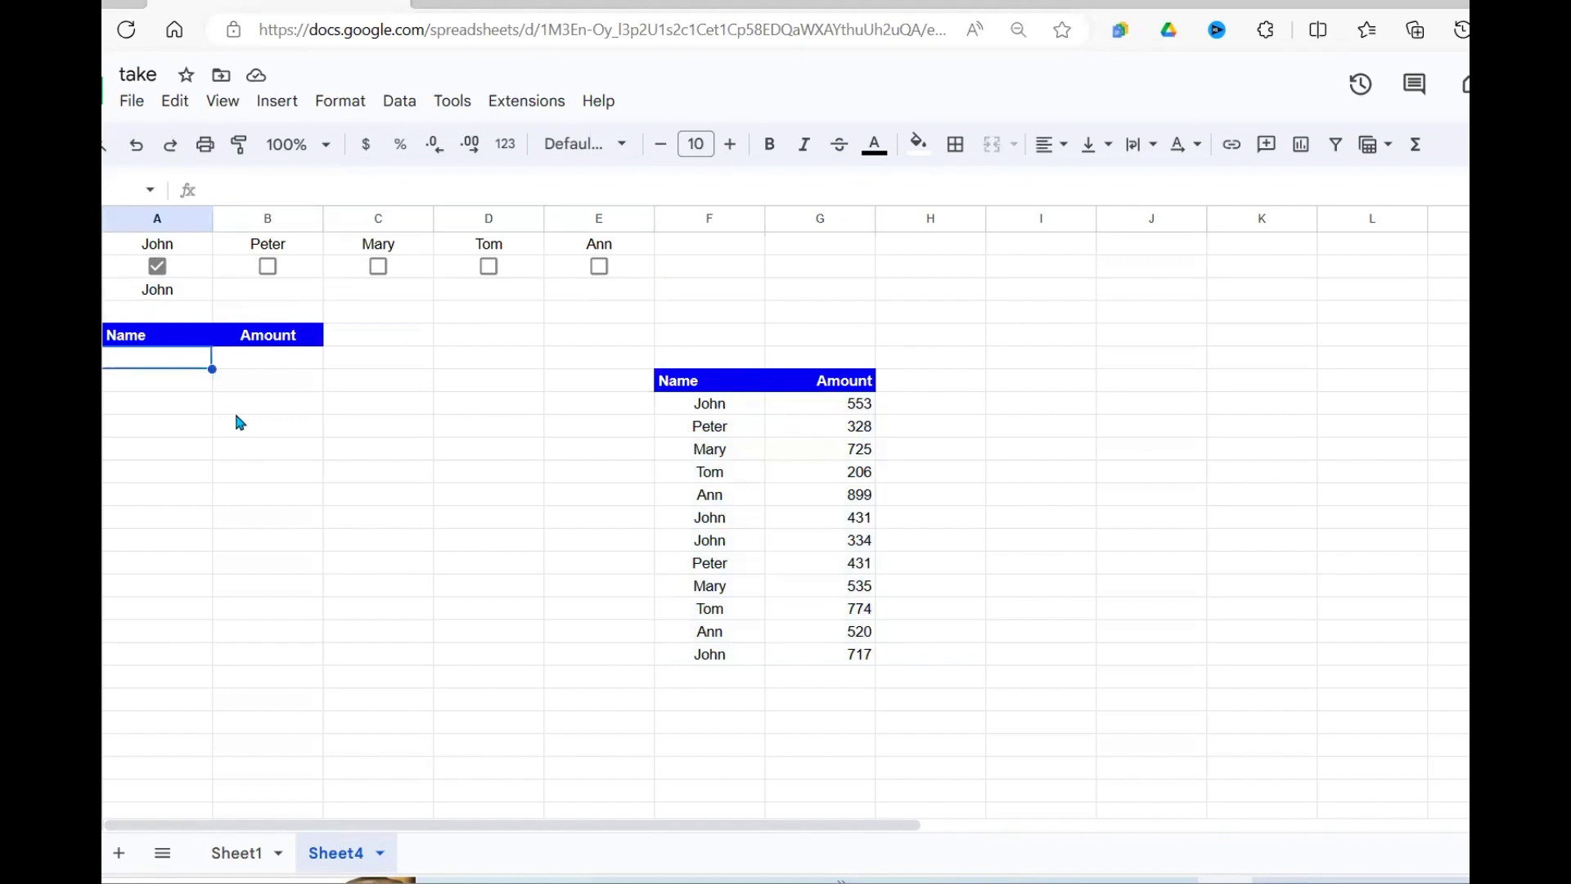
- Enter =filter(F8:G19,F8:F19=A3) in A6 to list John's amounts 553, 431, 334 and 717
text(=fitl)
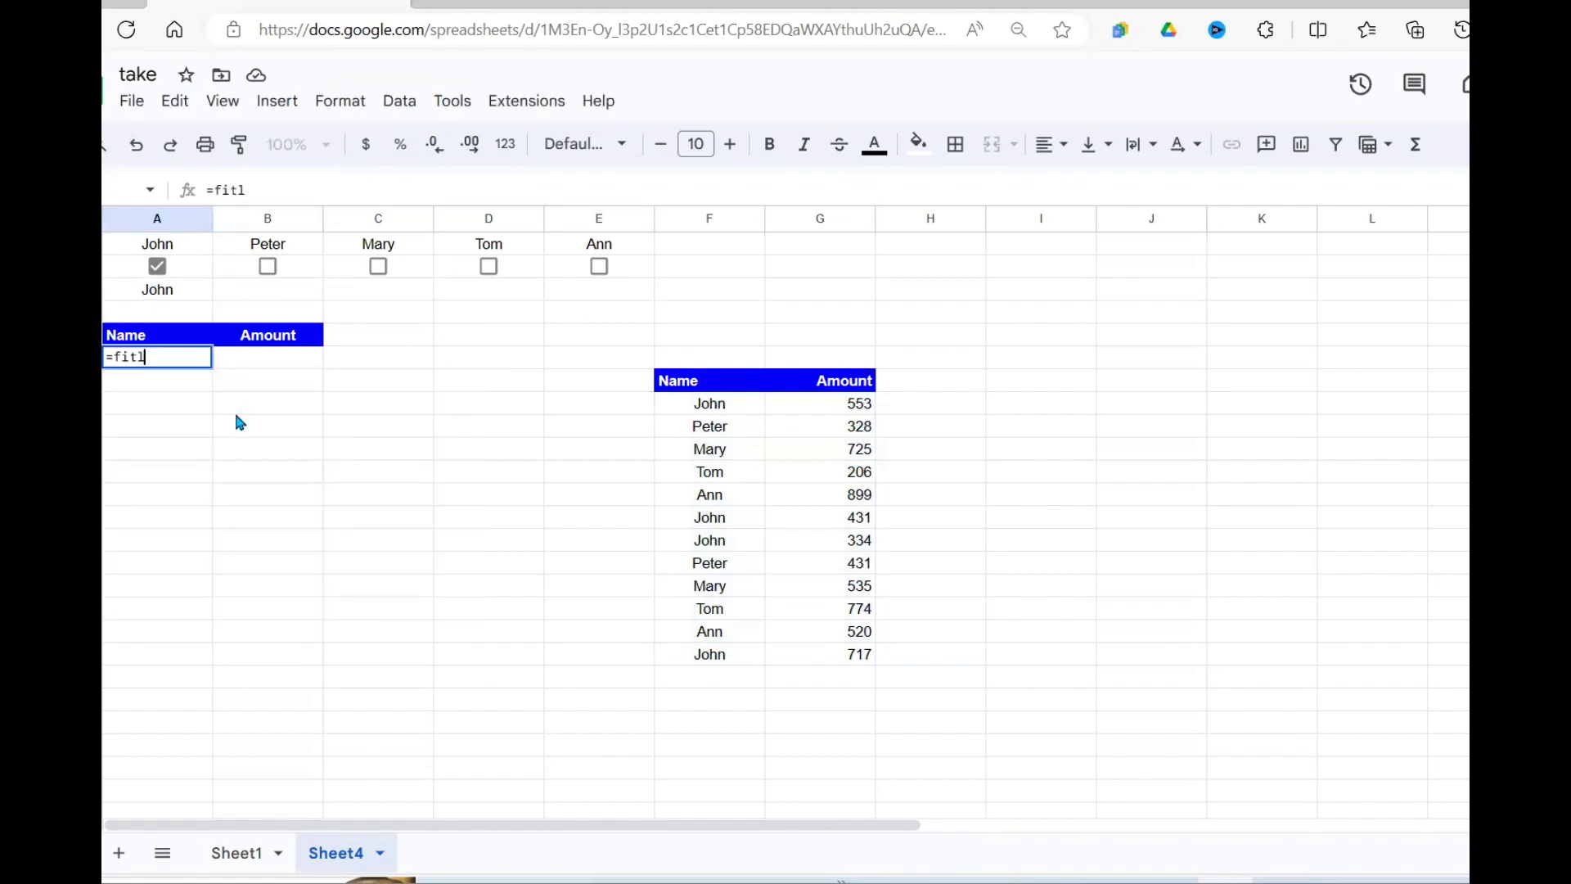
key(BackSpace)
key(BackSpace)
text(l)
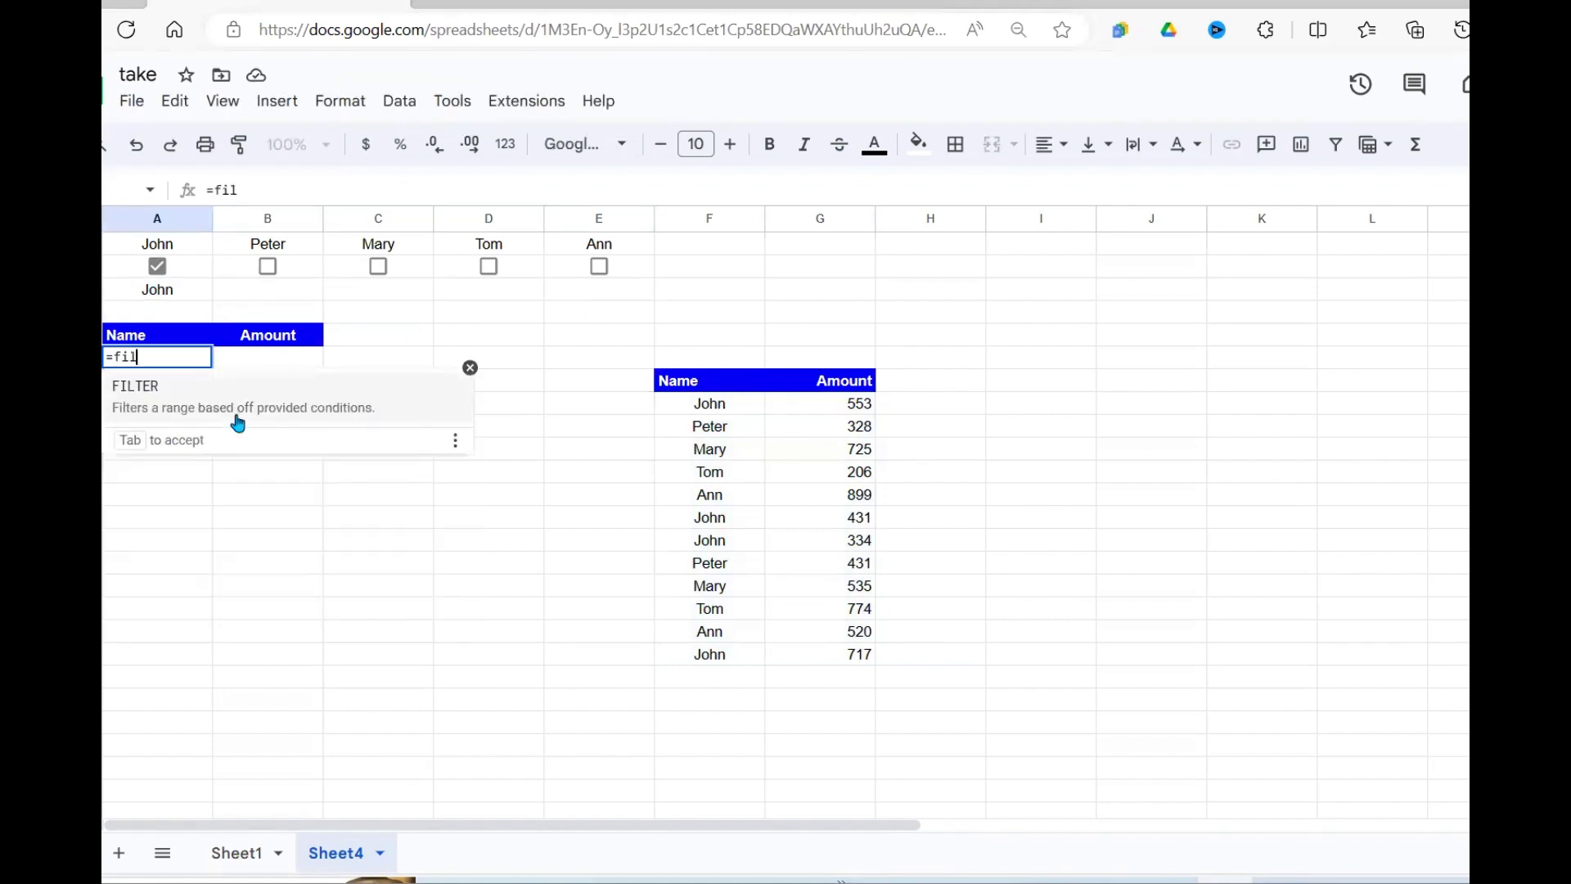
text(ter()
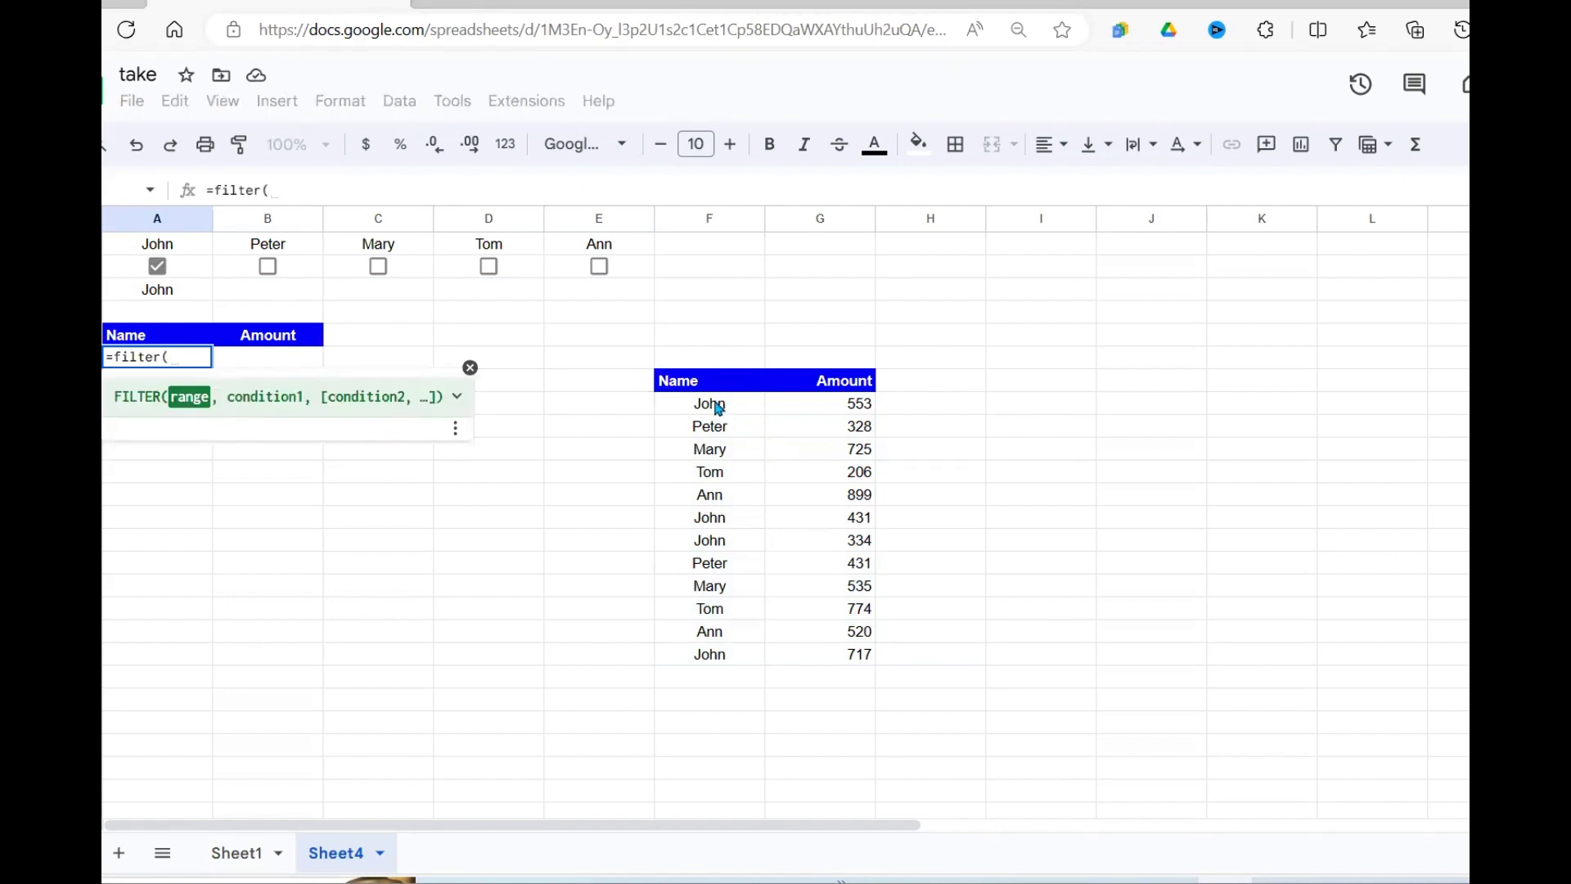
drag(718, 407, 853, 658)
text(,)
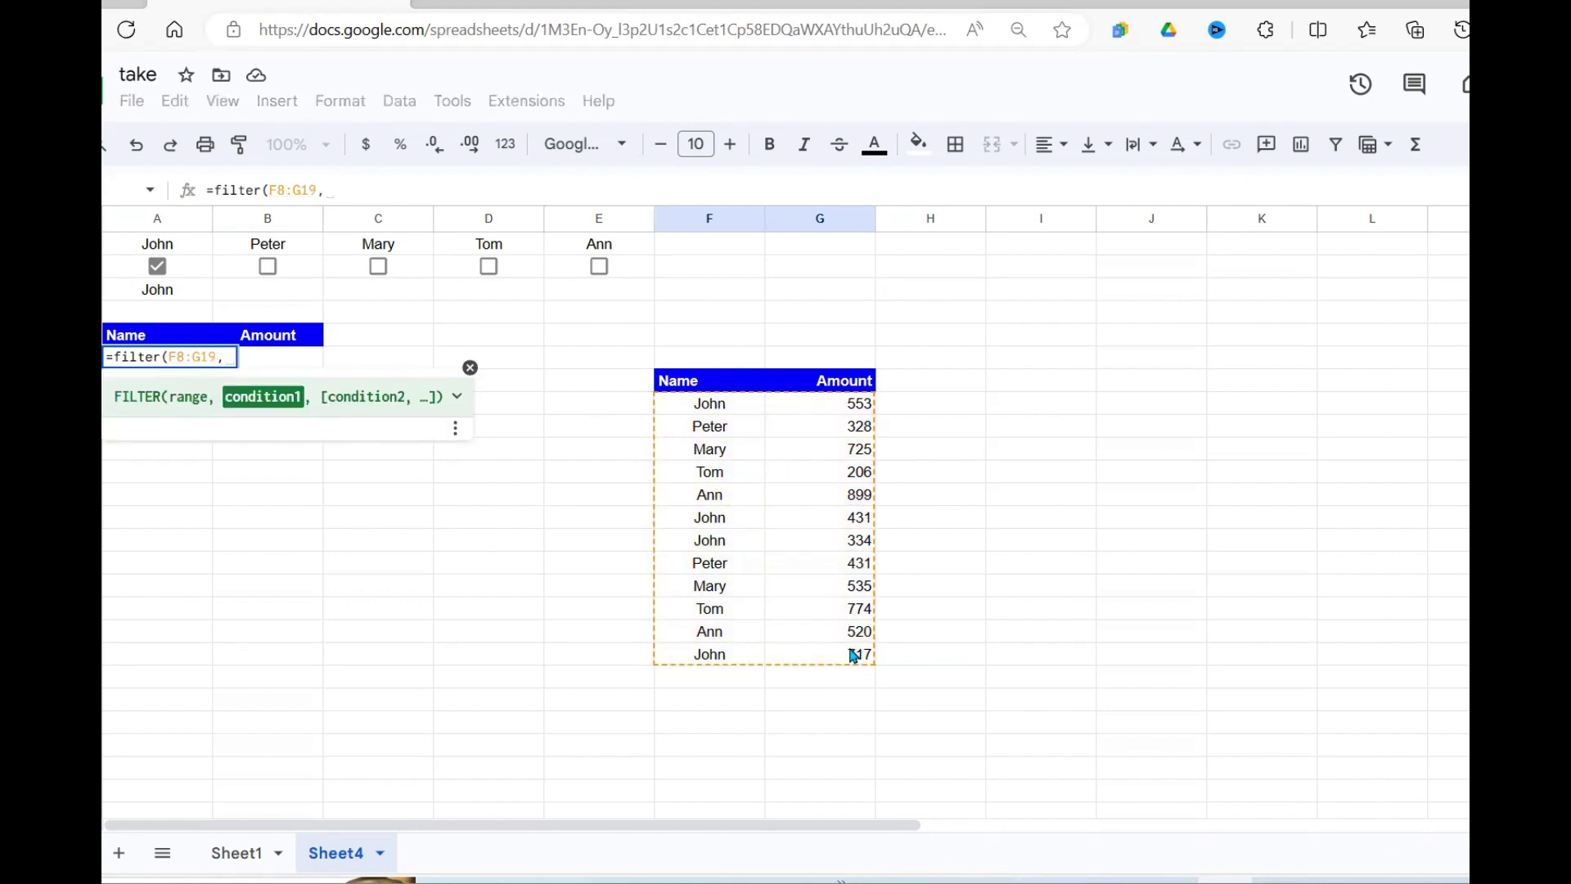
drag(728, 403, 726, 659)
right_click(727, 658)
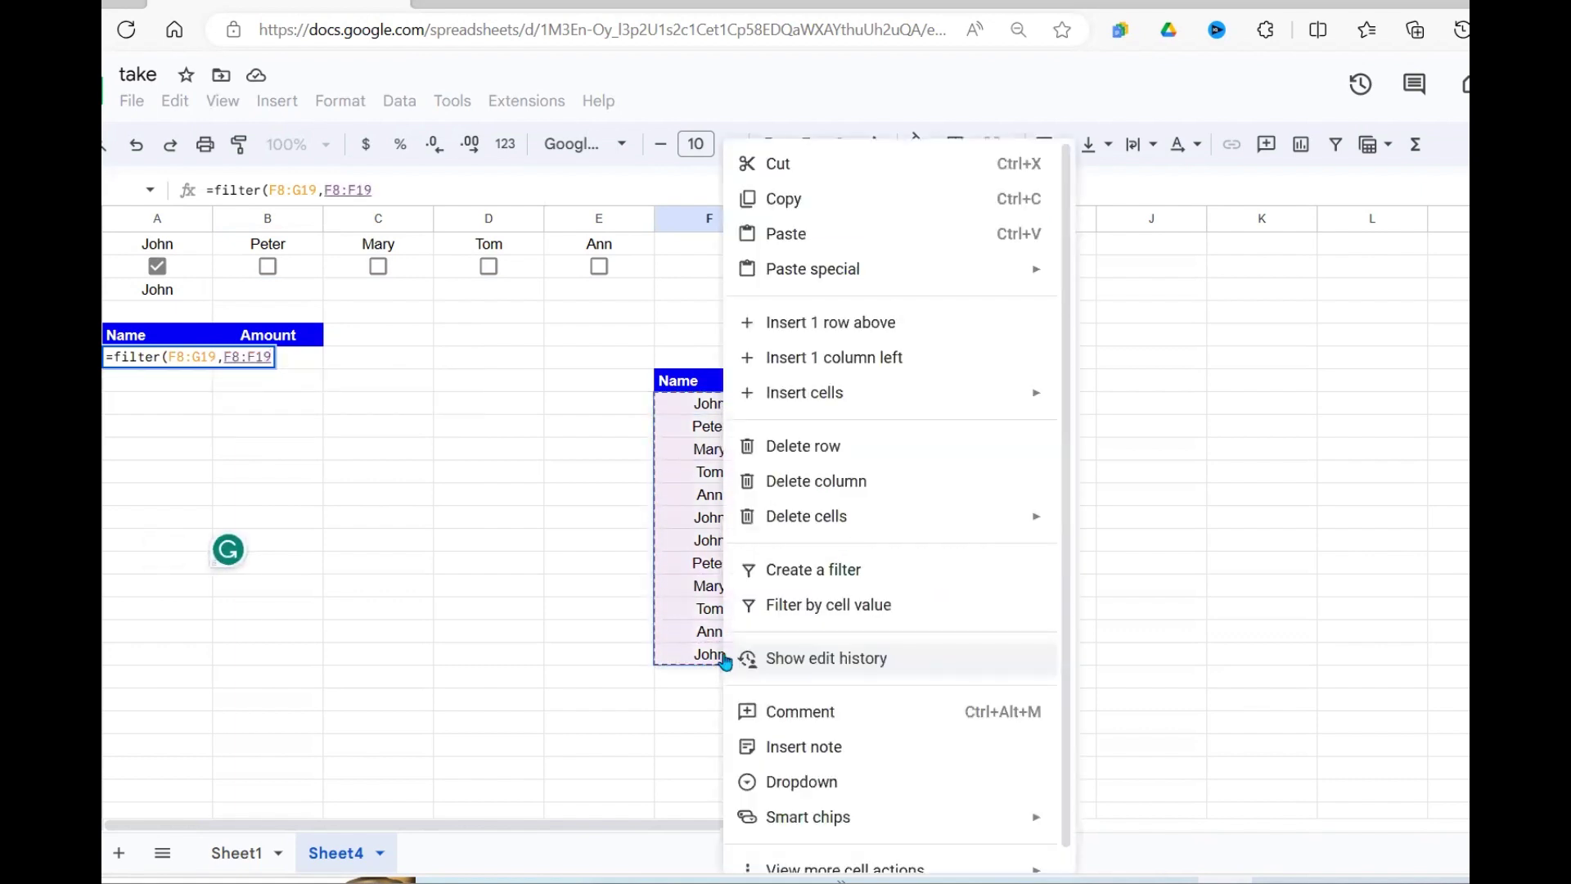
click(391, 189)
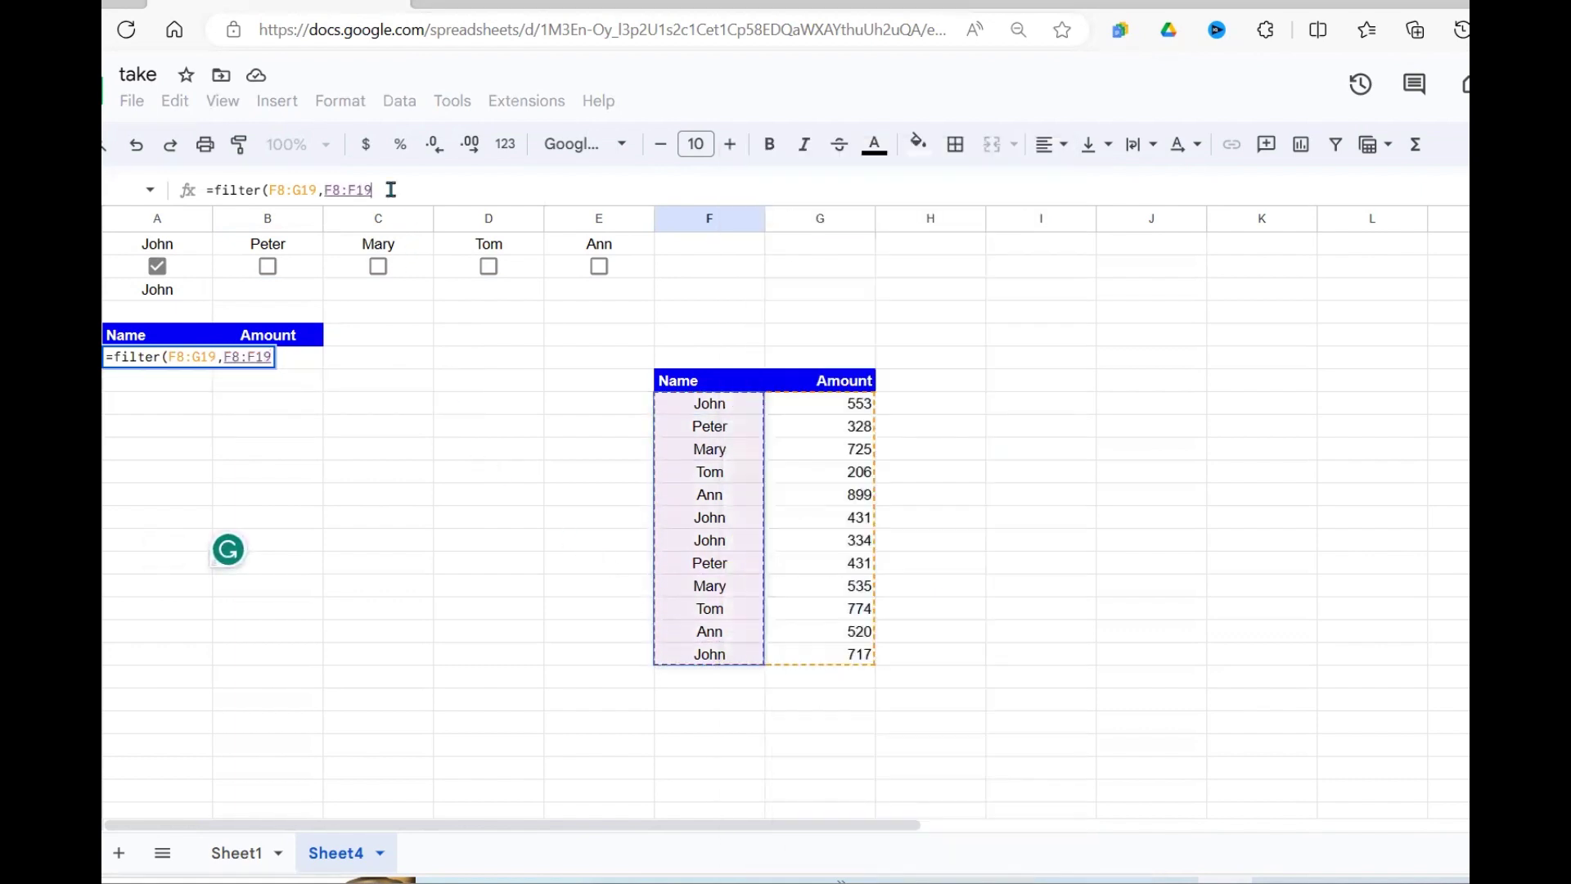
text(=)
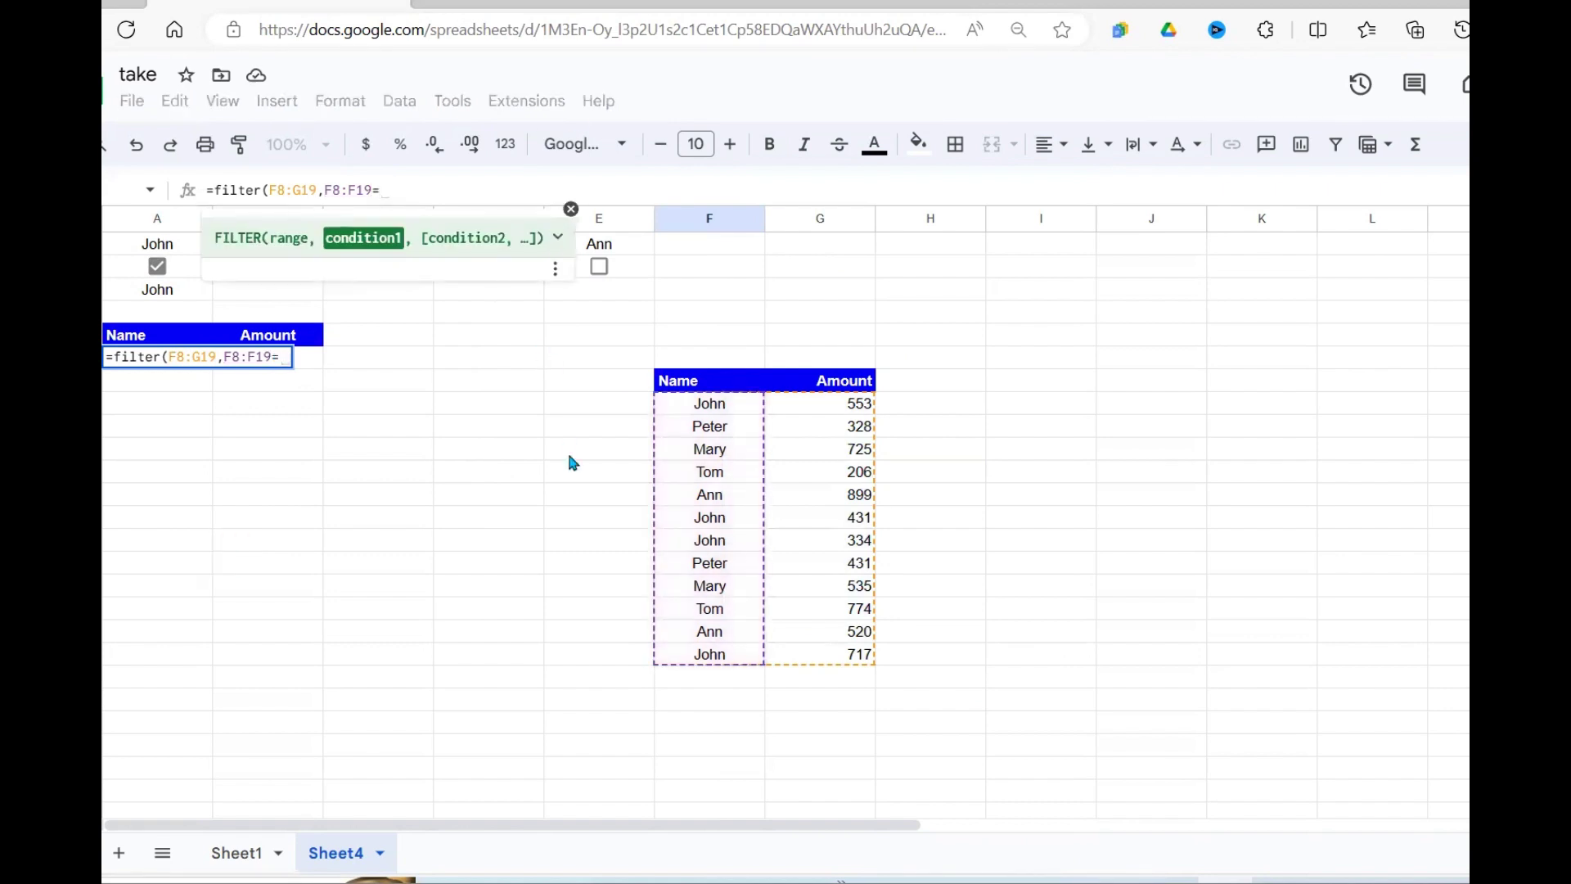
click(182, 300)
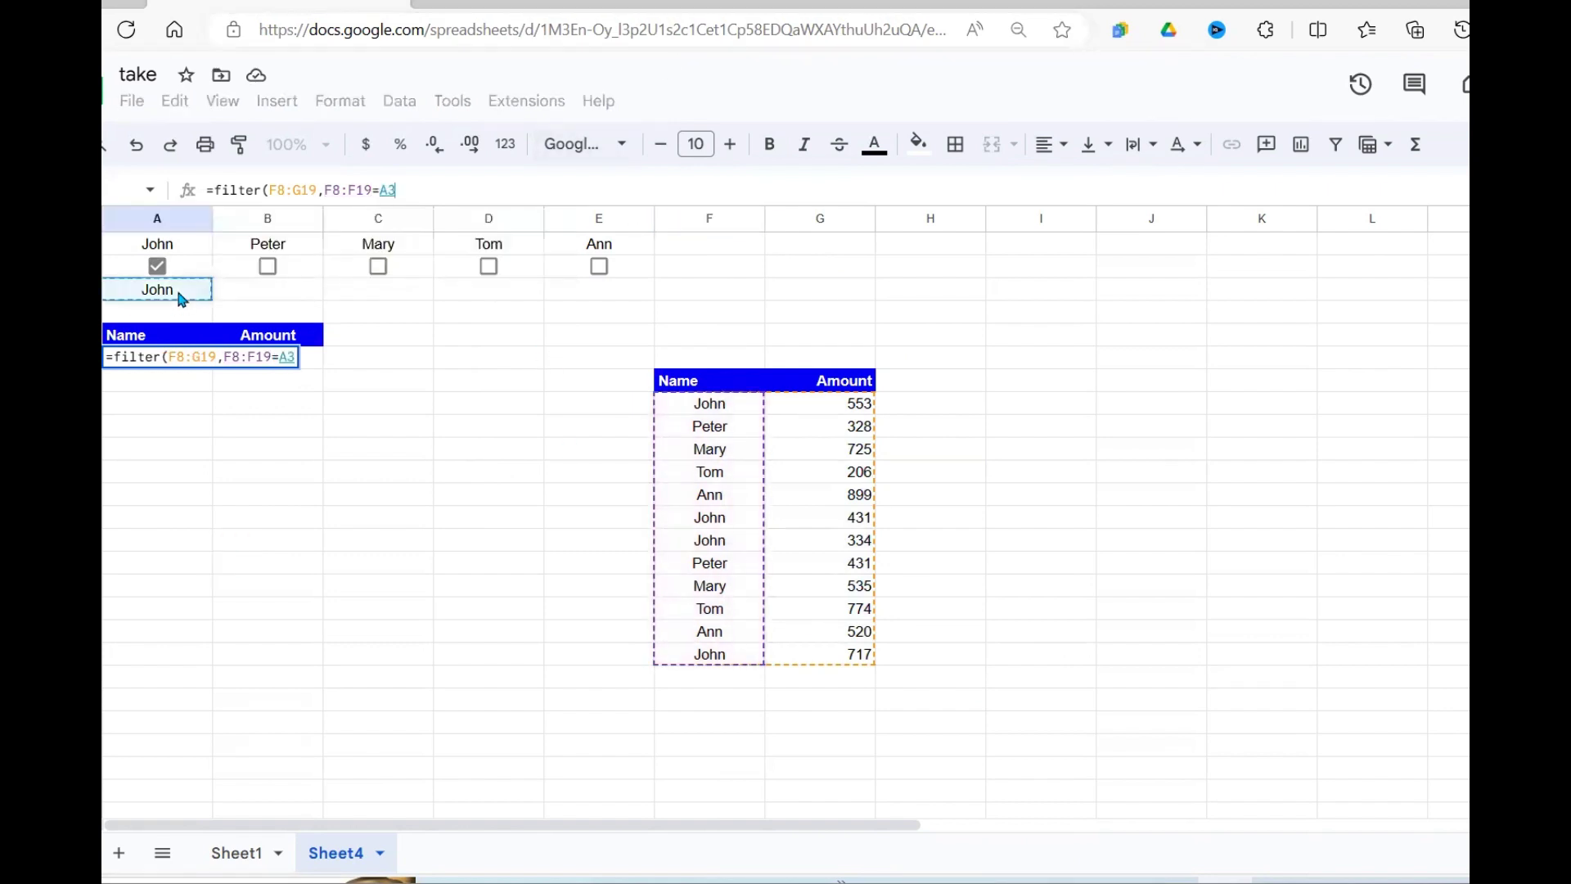
text())
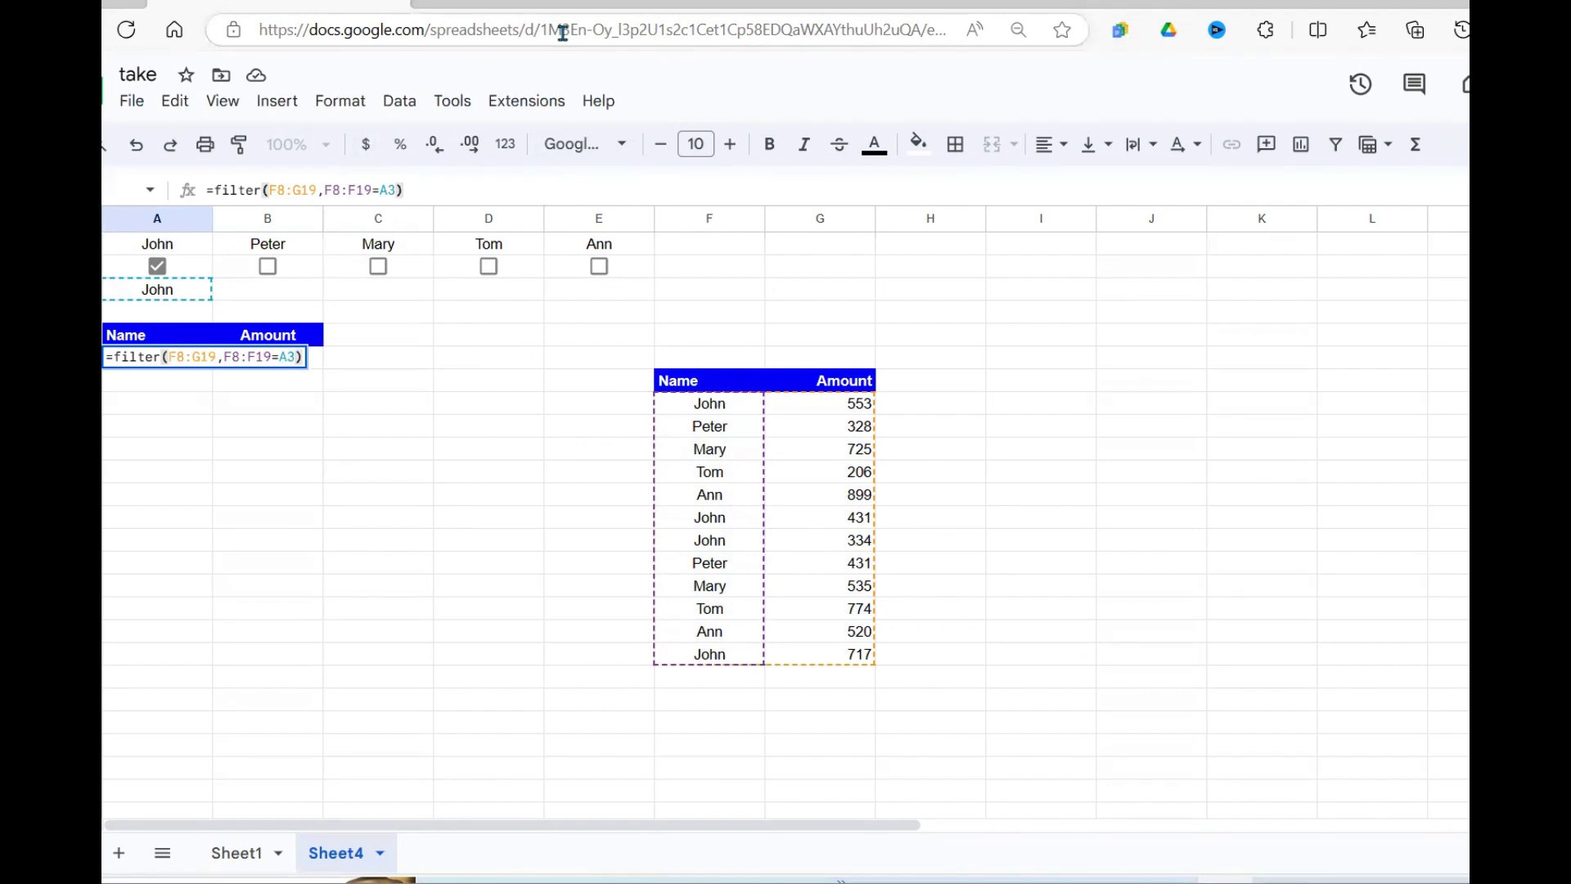
key(Return)
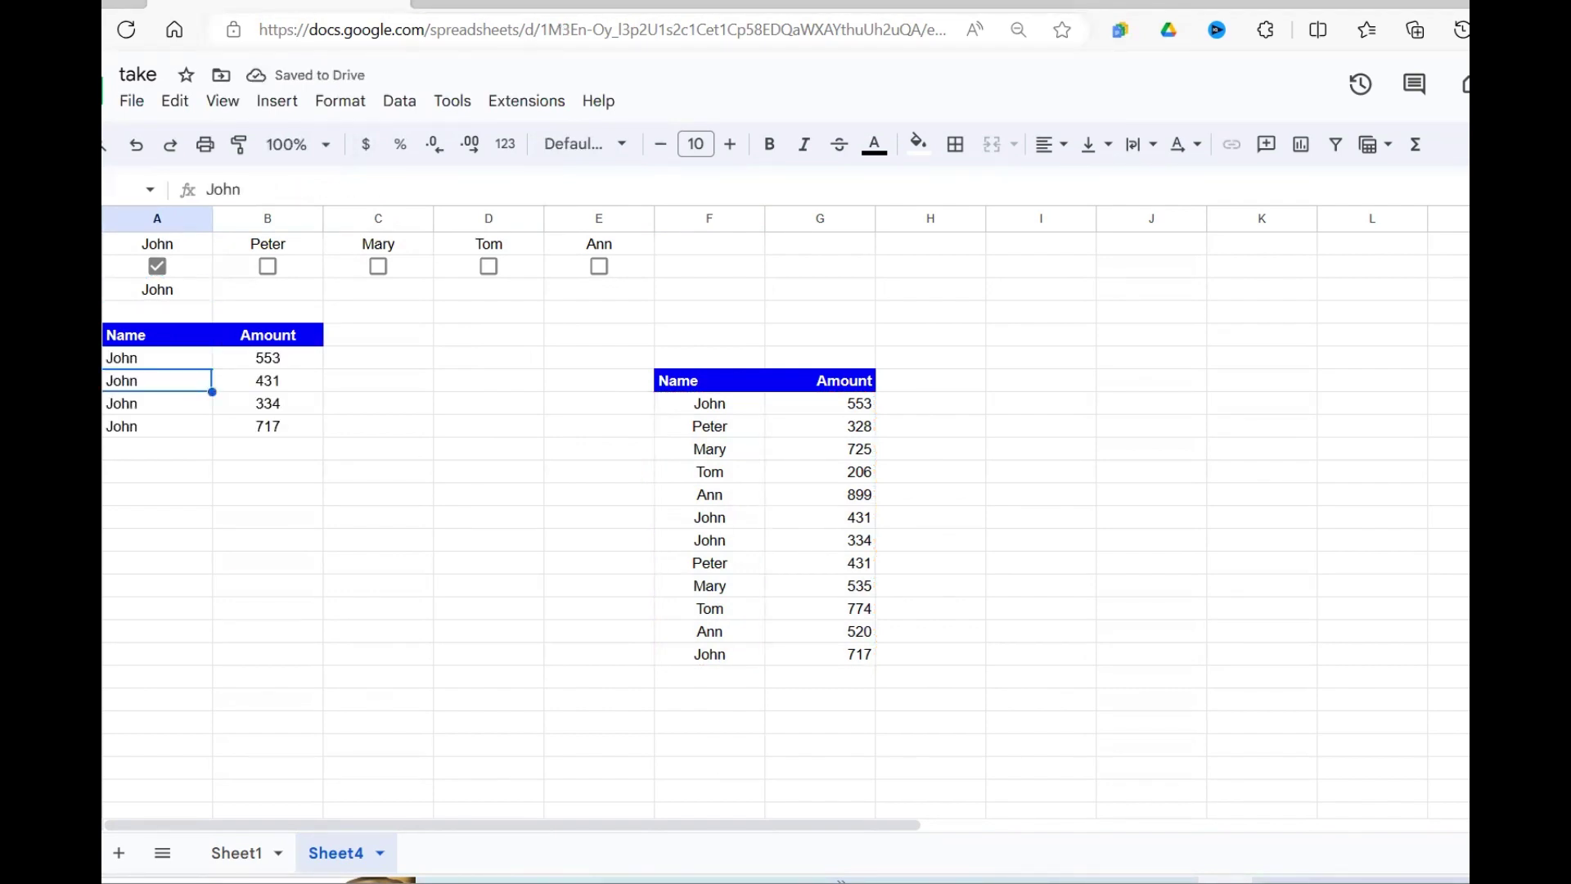
- Tick Peter as well, then check the row 3 names and the A6 filter formula
click(268, 266)
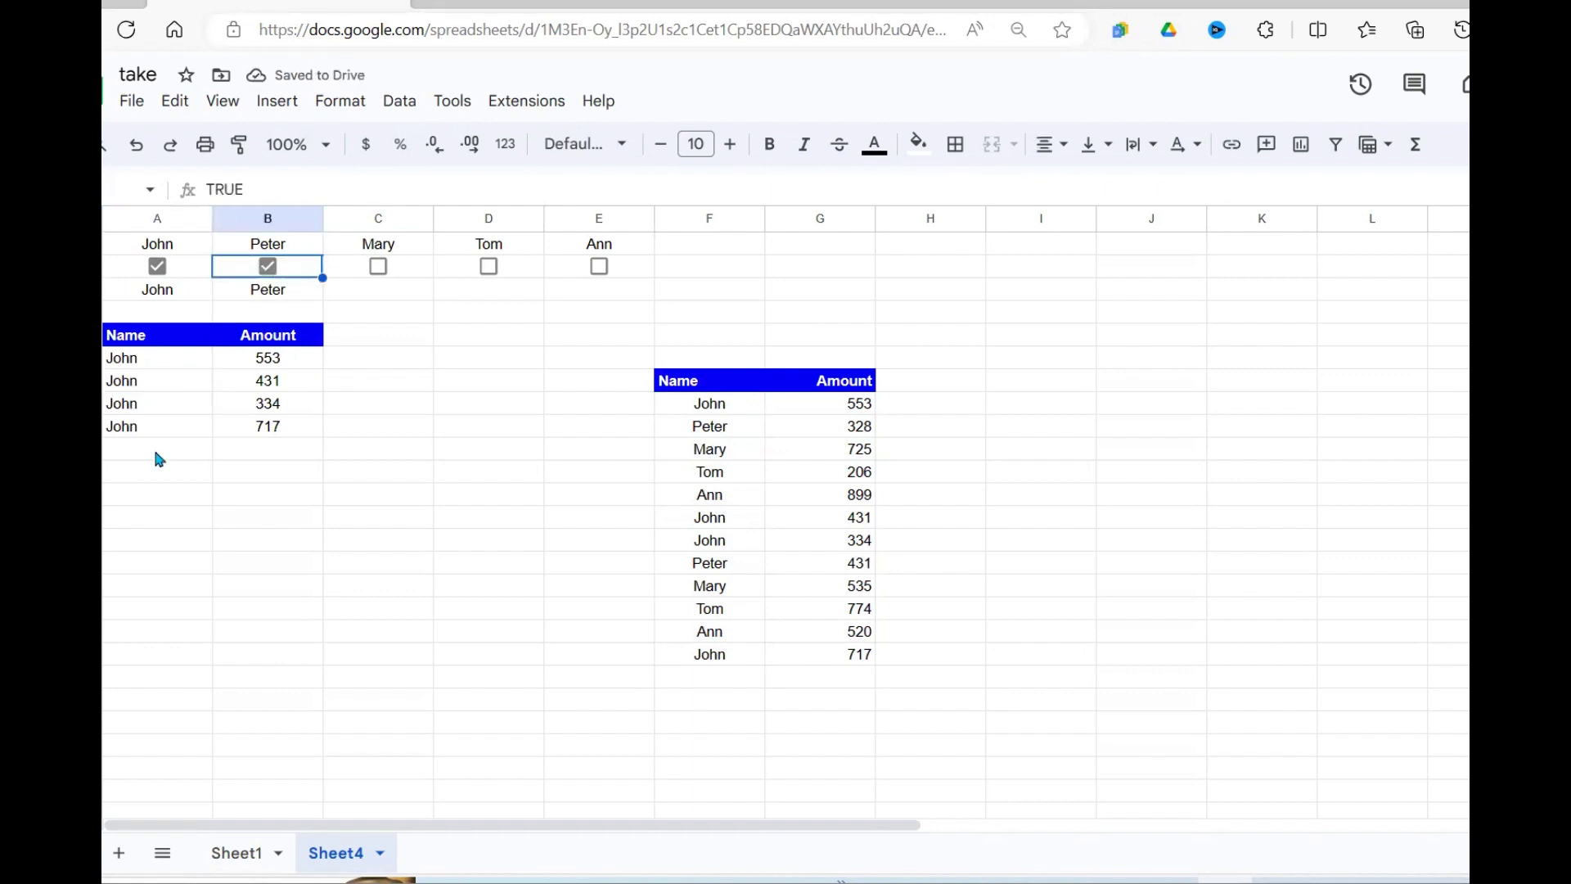
click(280, 300)
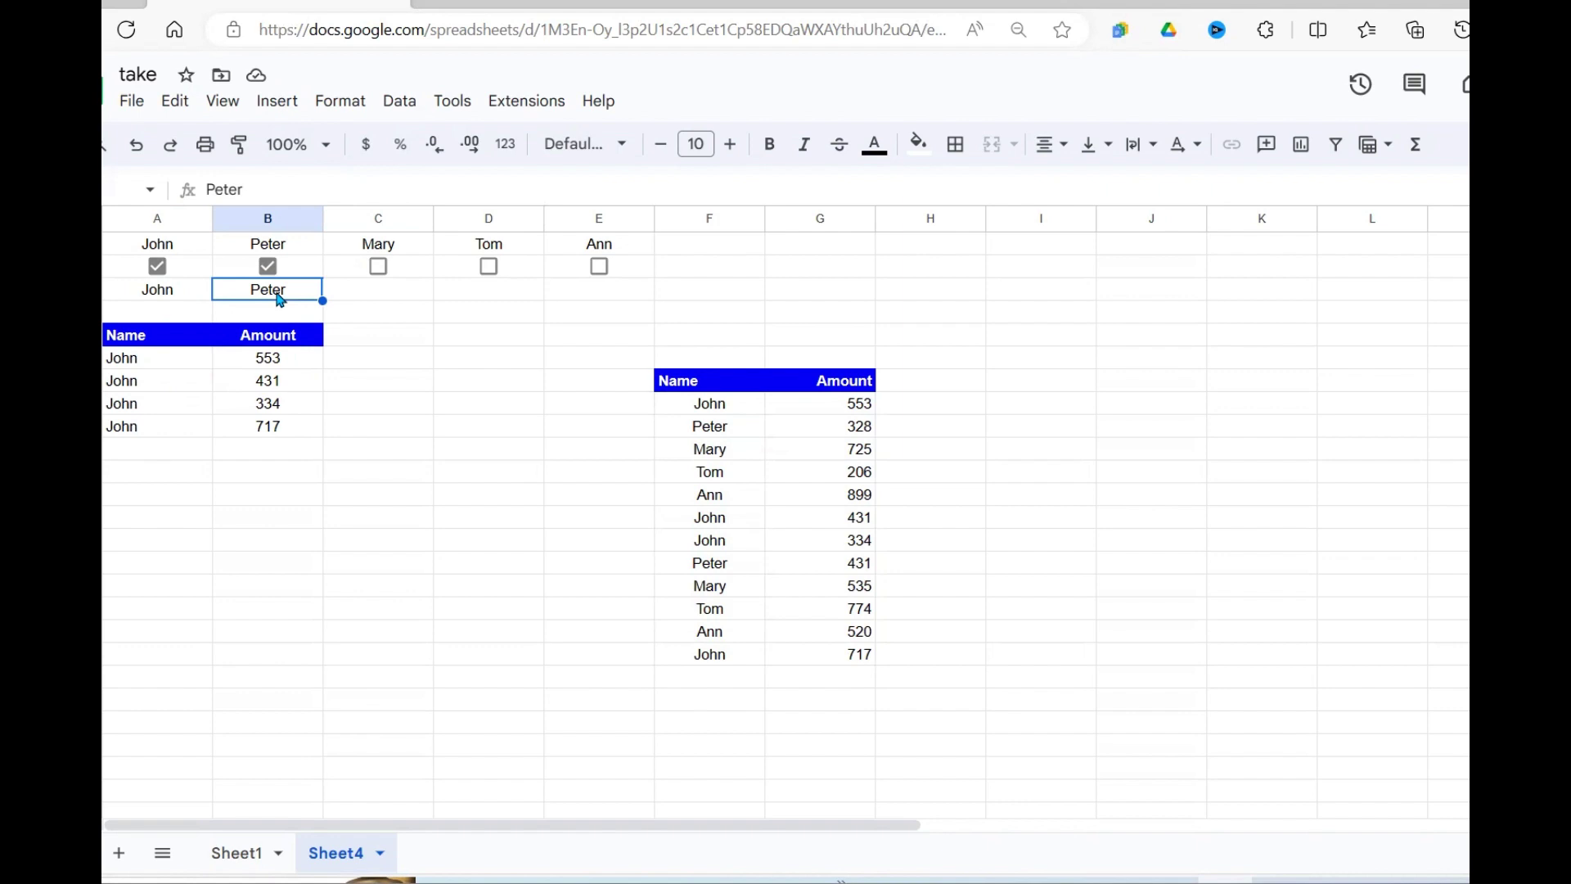
click(142, 362)
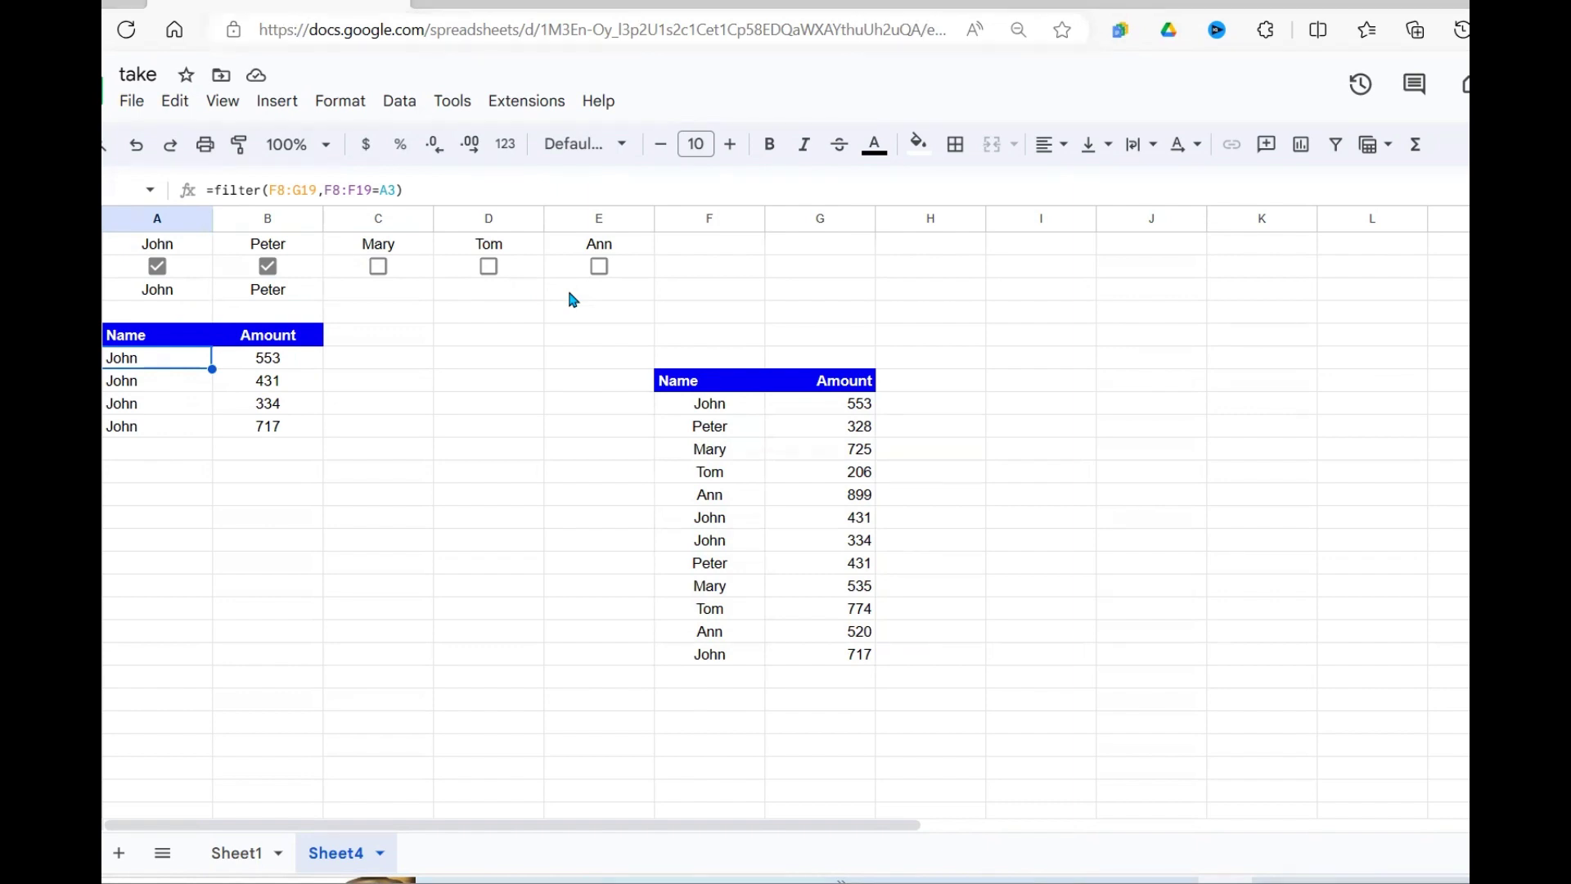
click(288, 295)
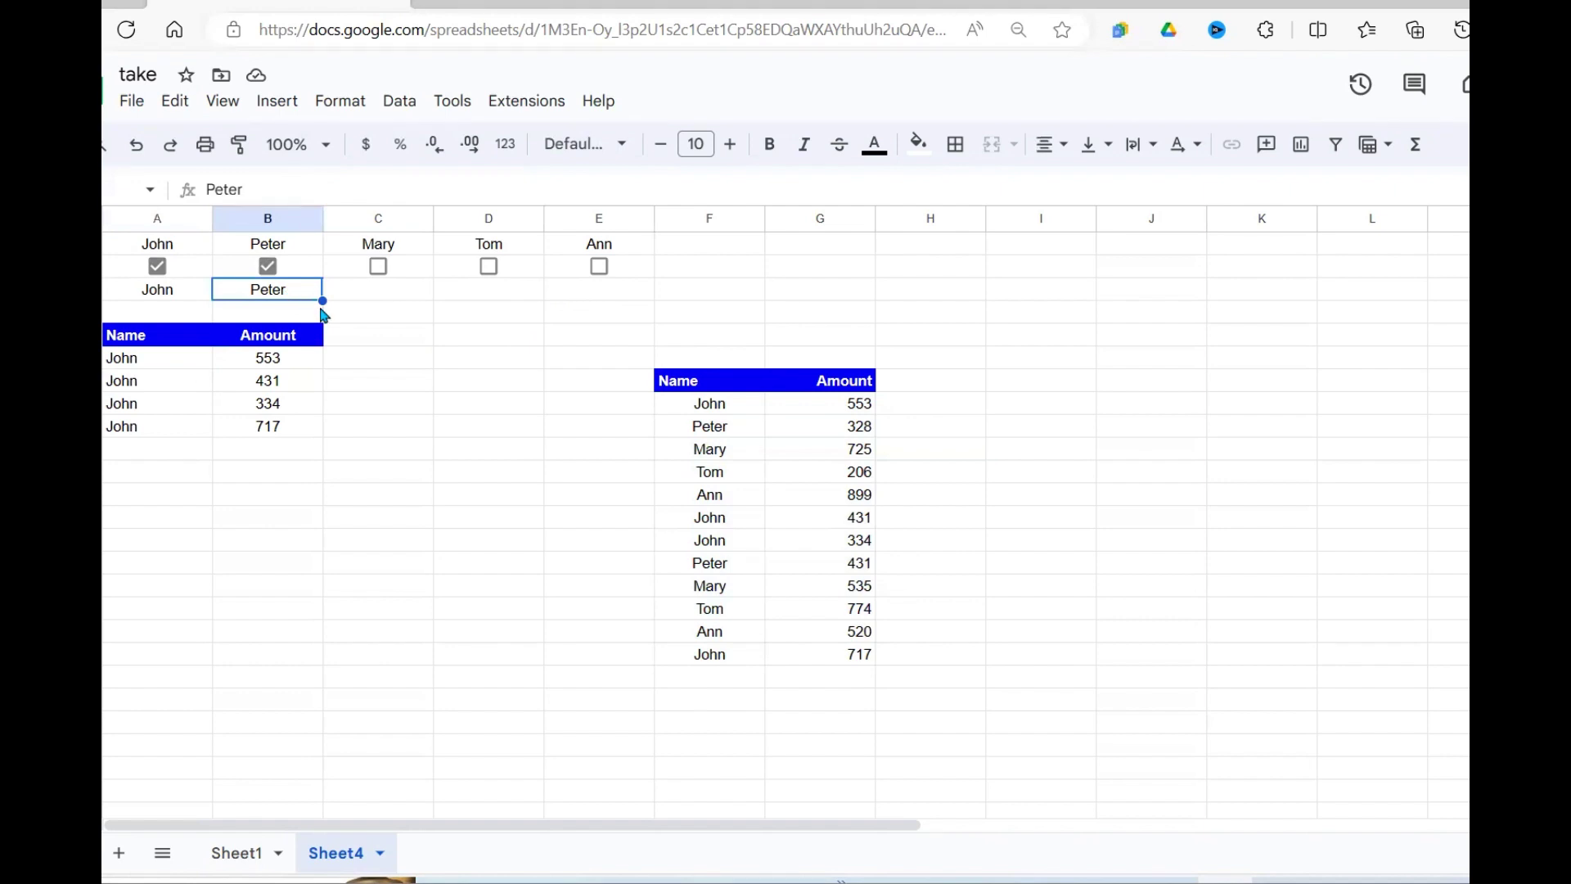
click(156, 295)
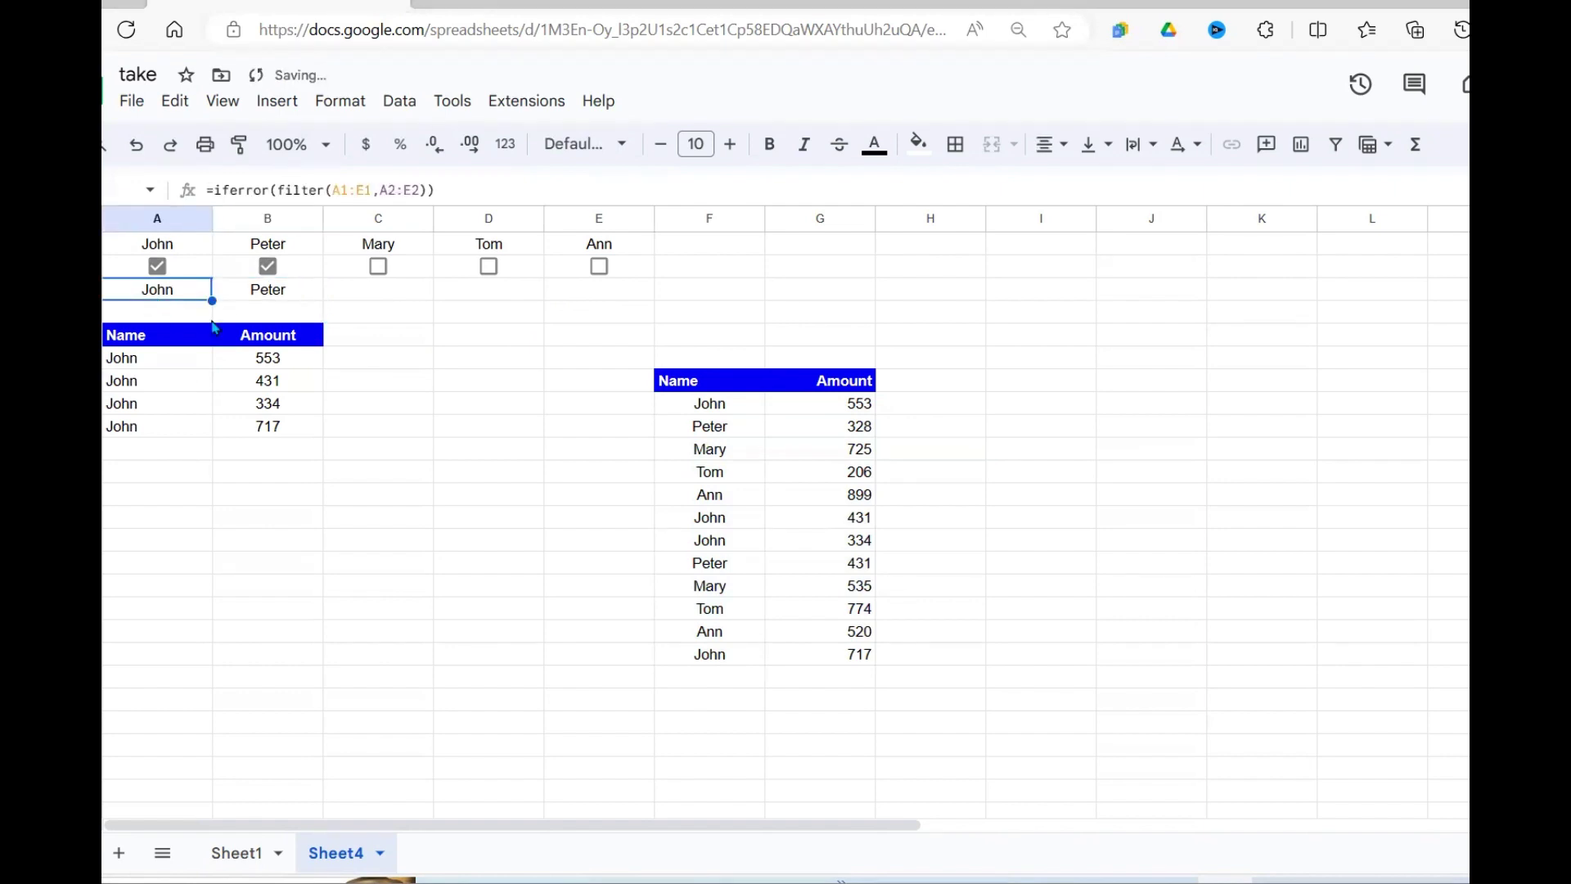
click(270, 403)
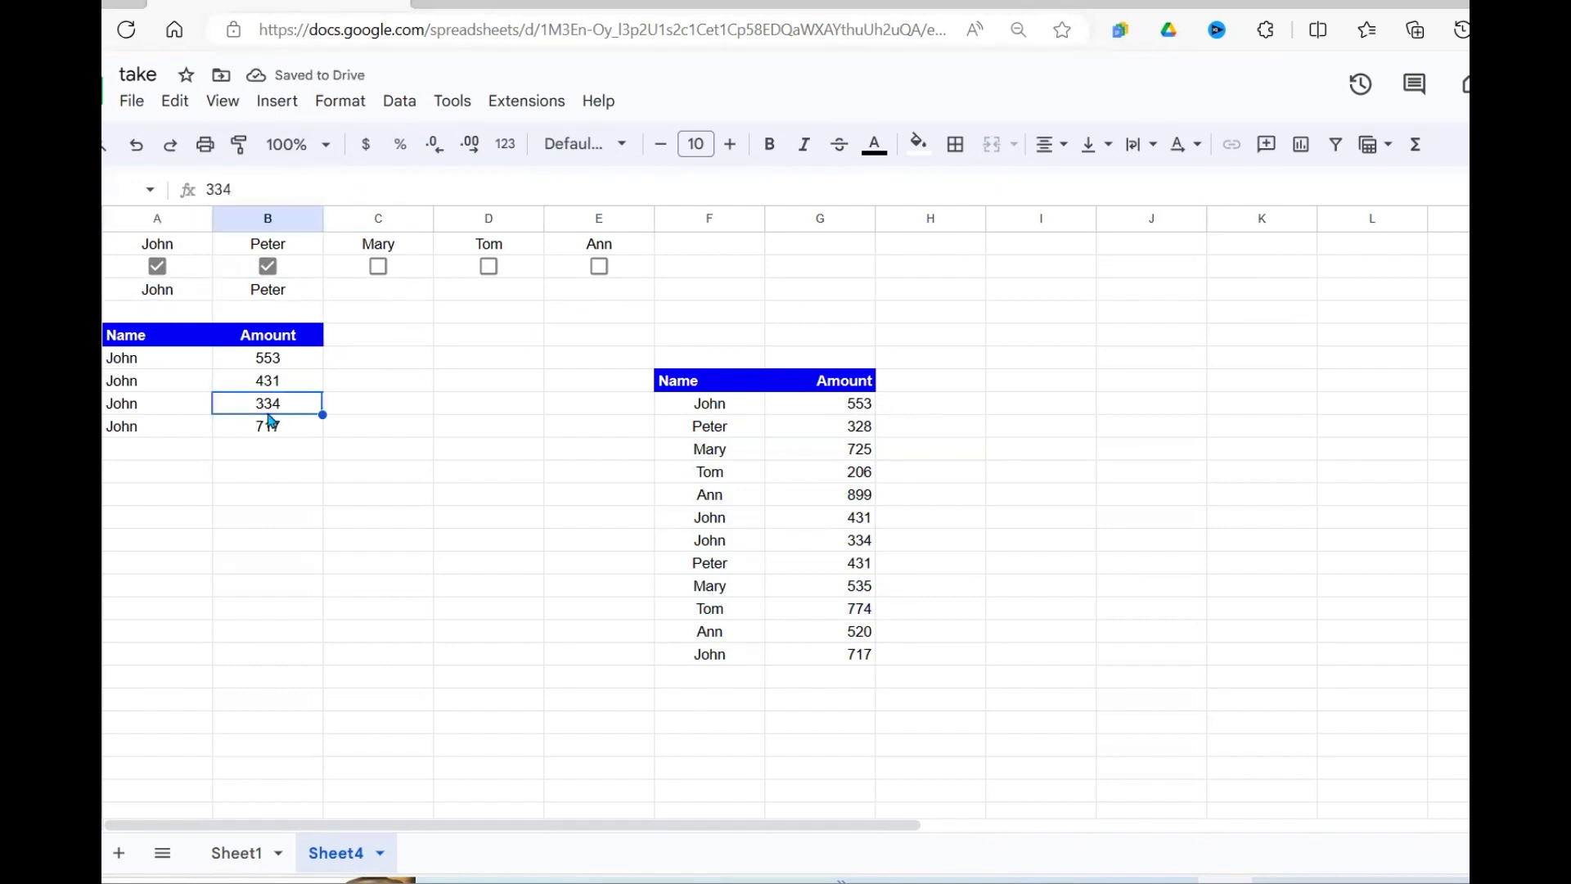
click(162, 357)
- Replace A6 with =filter(F8:G19,match(F8:F19,A3:E3,0)) to list John's and Peter's six rows
key(Delete)
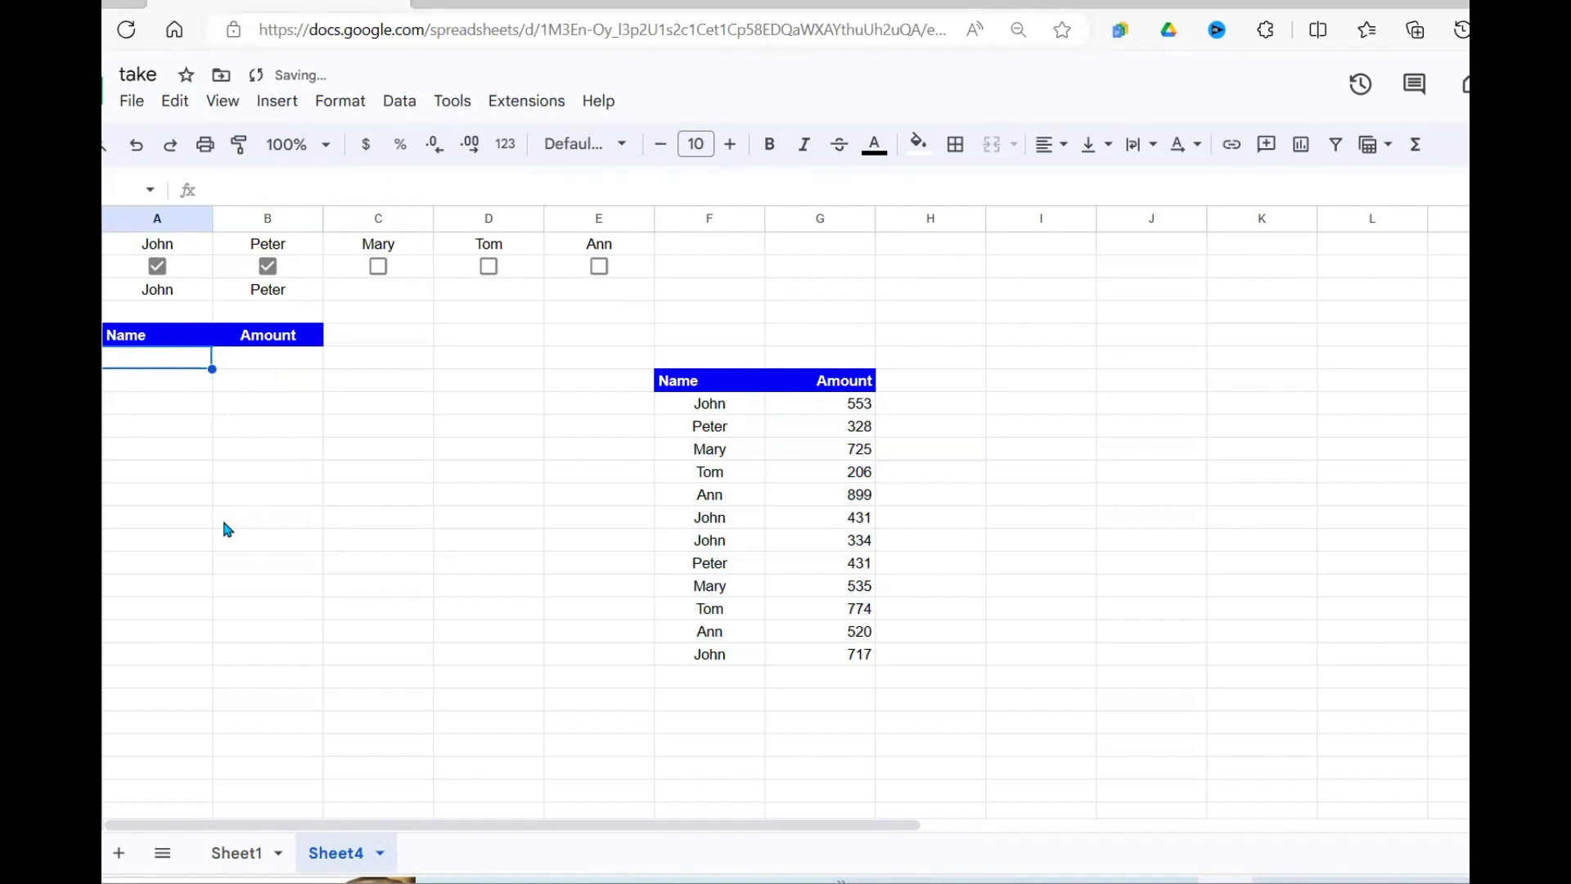
text(=fil)
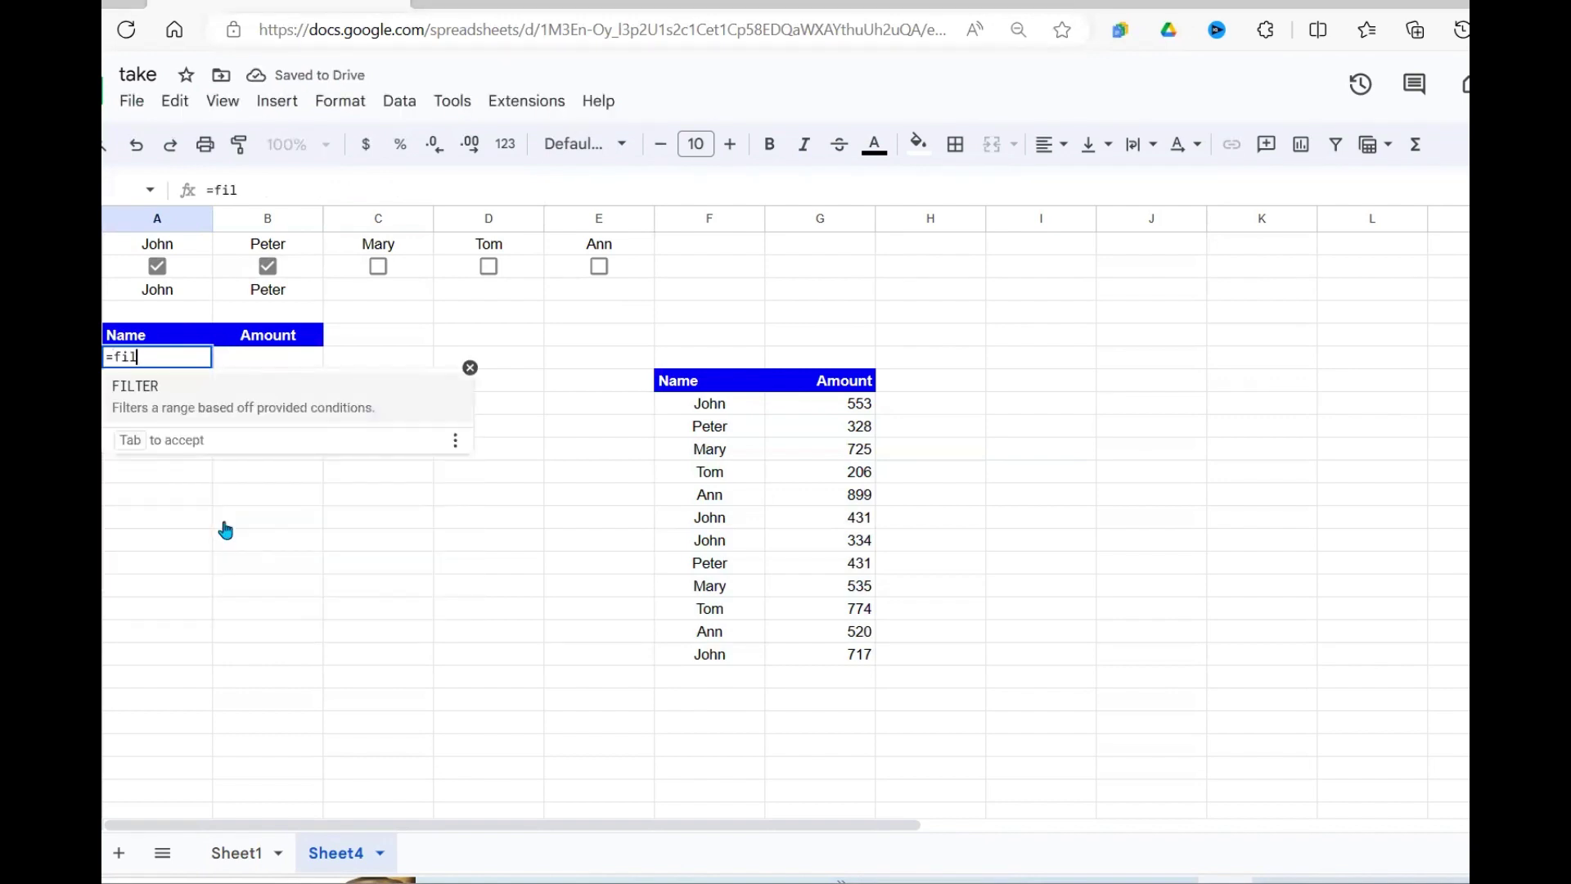
text(ter()
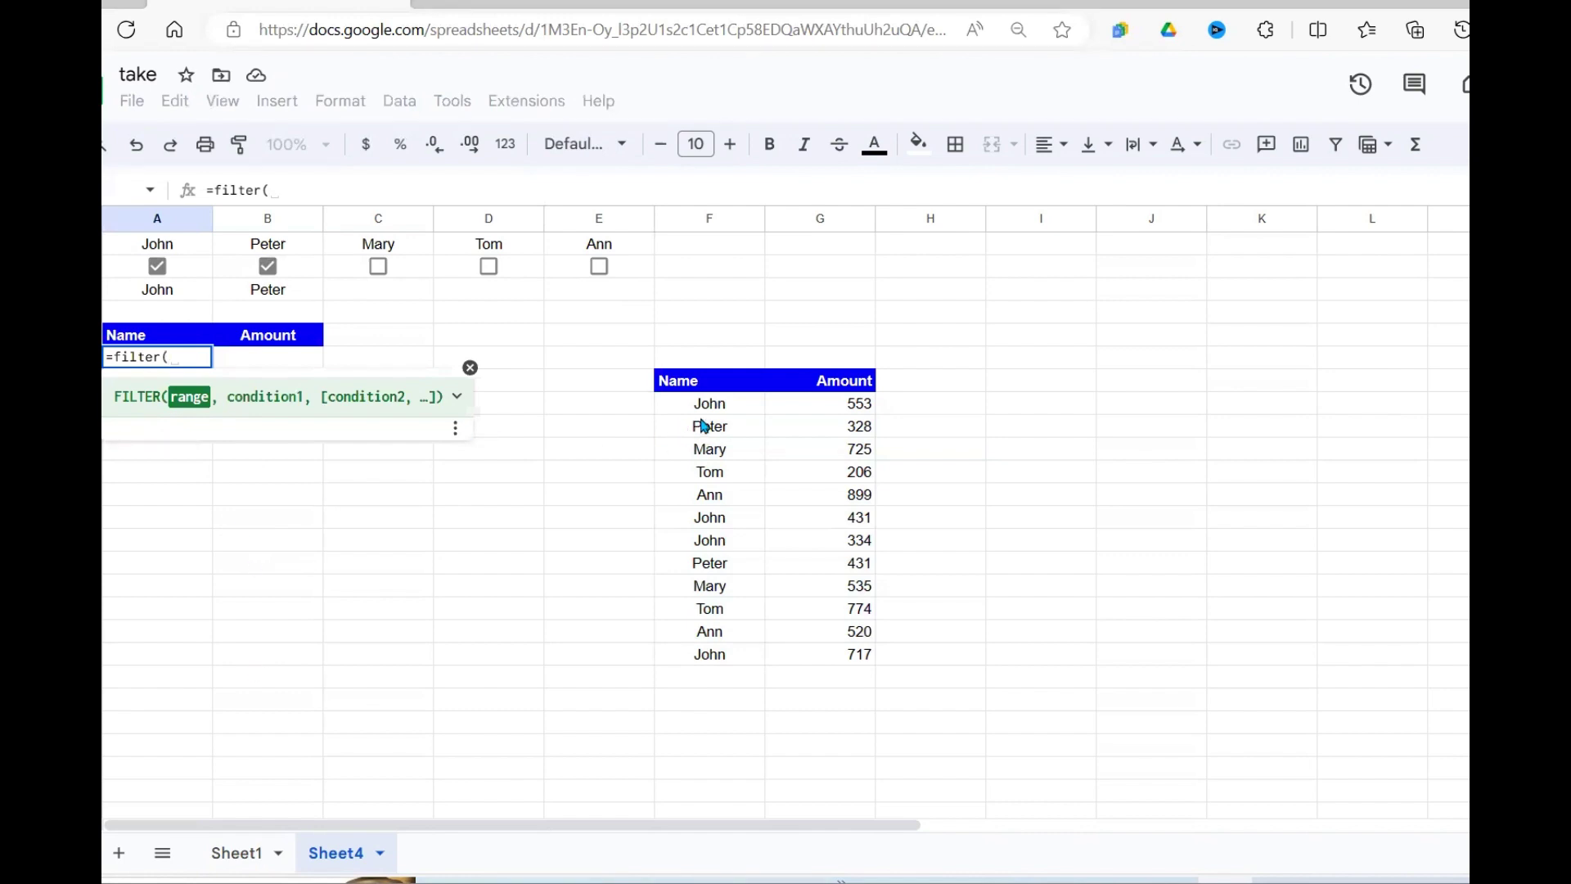
drag(710, 404, 844, 667)
text(,)
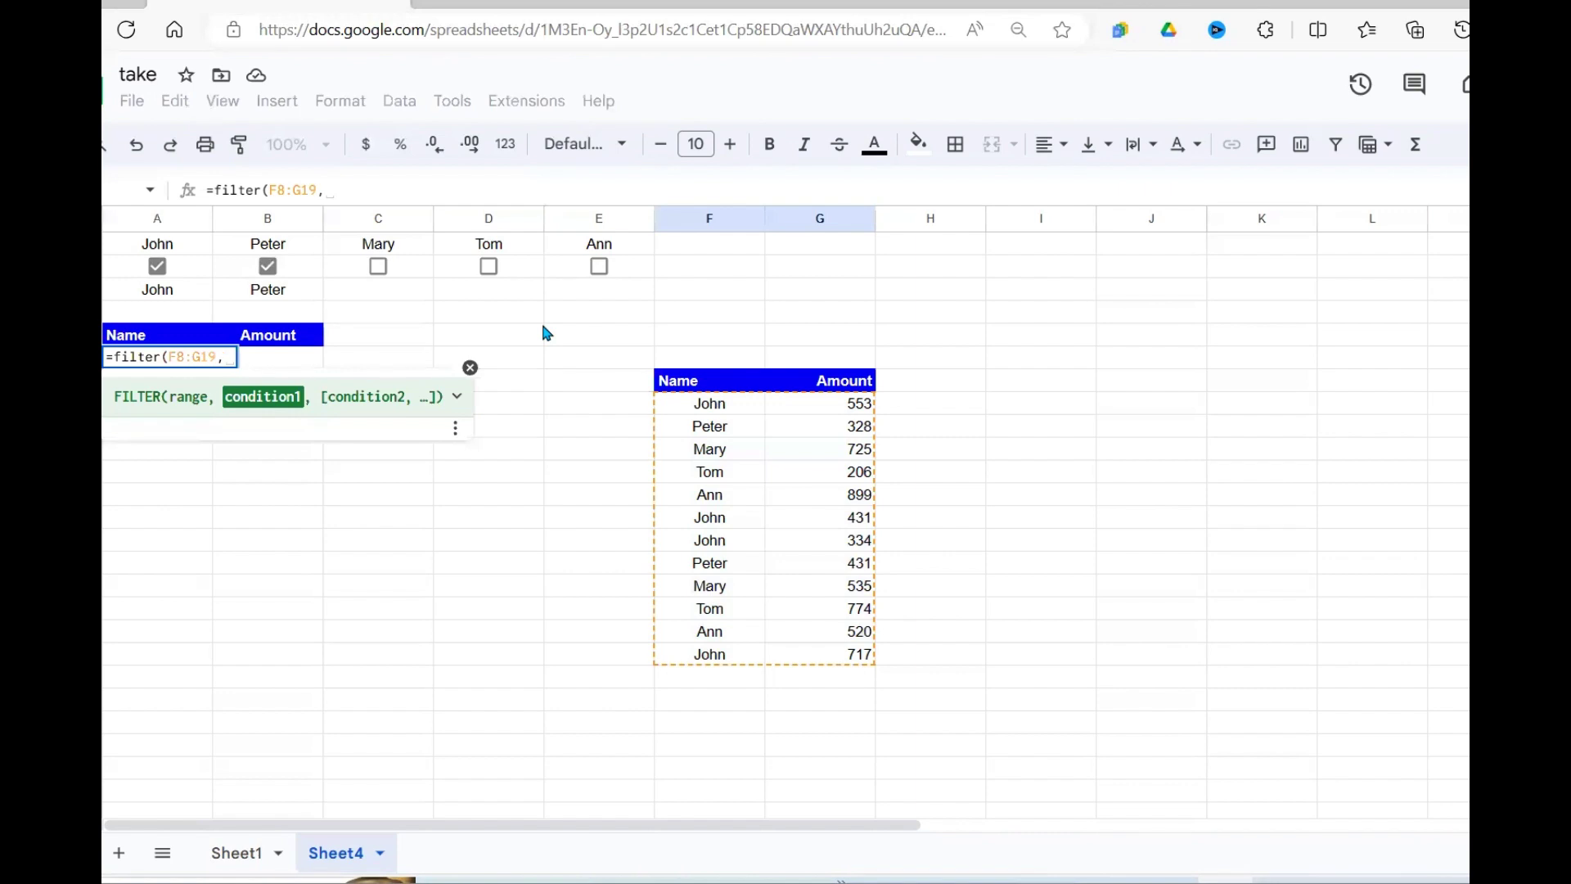
text(match()
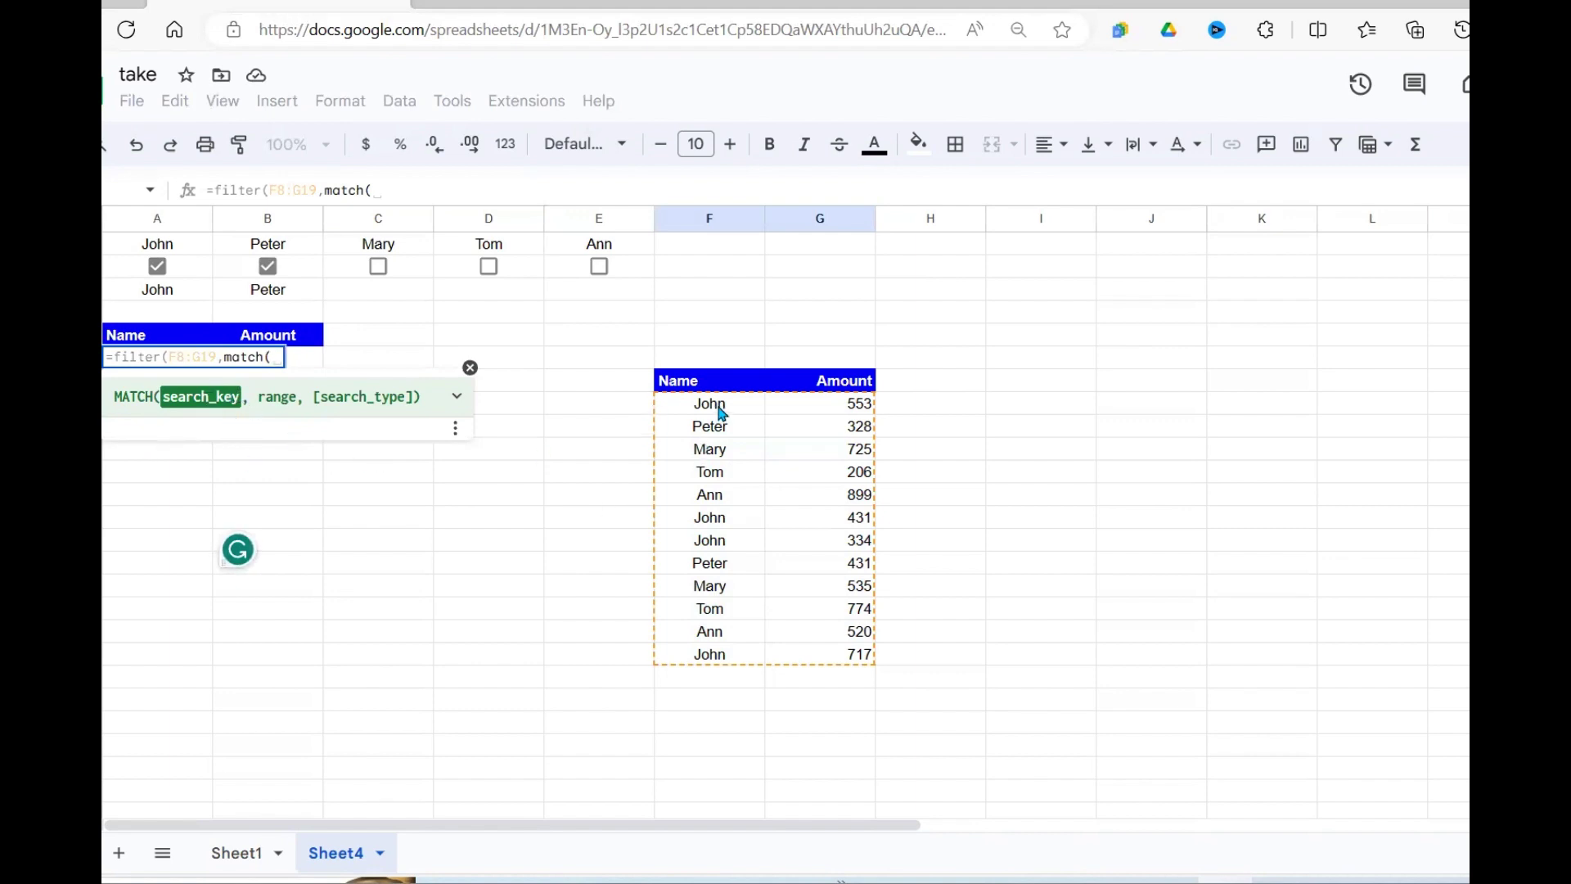
drag(710, 404, 720, 663)
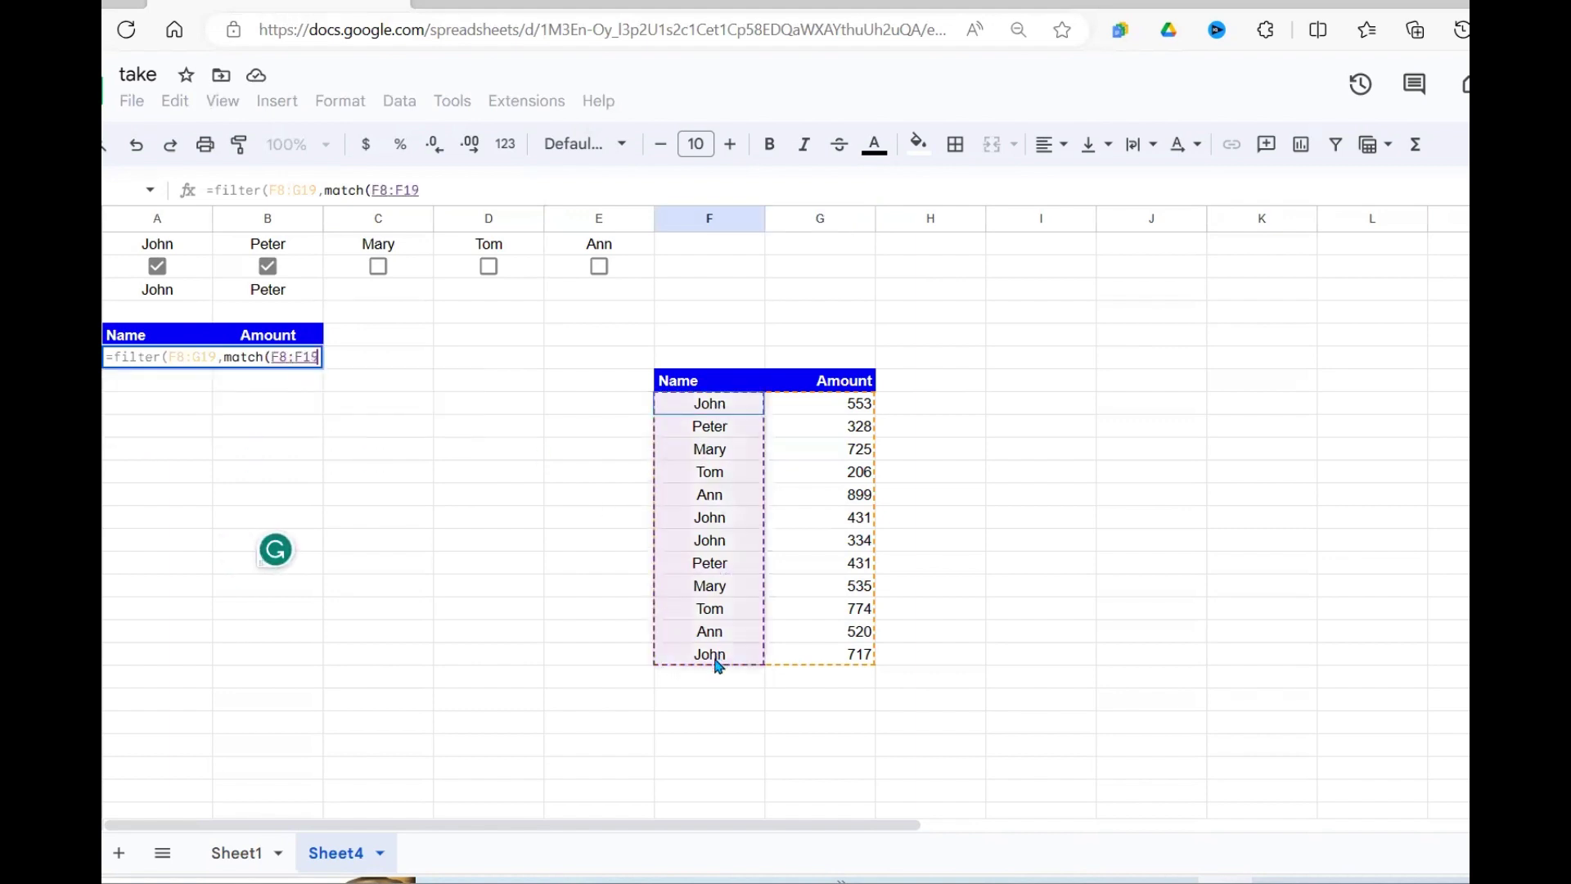
text(,)
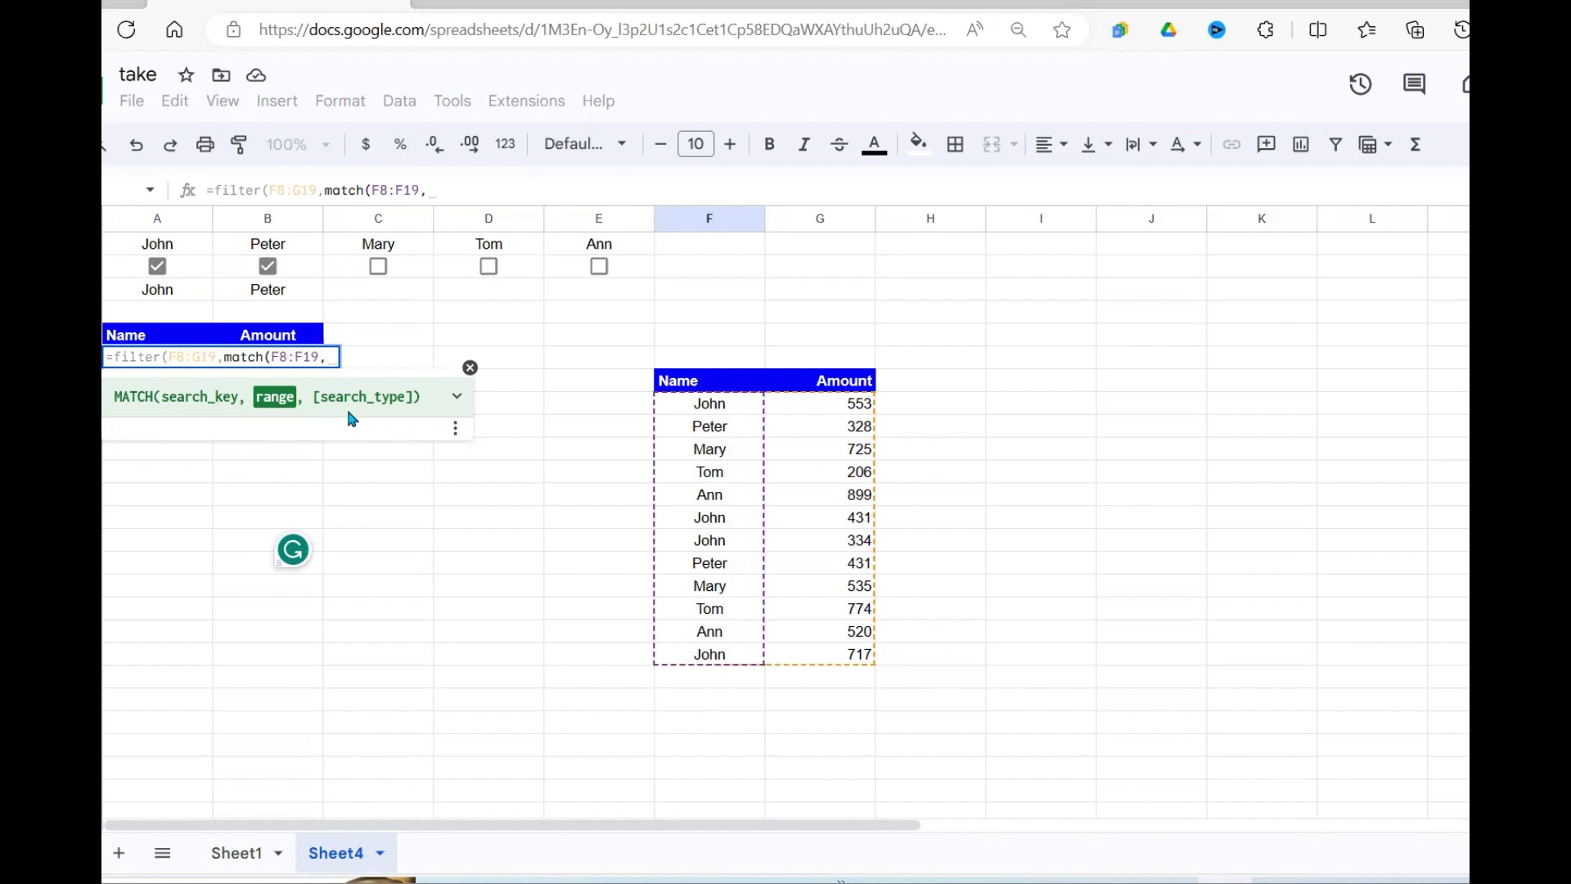
drag(194, 287, 393, 292)
drag(579, 305, 613, 298)
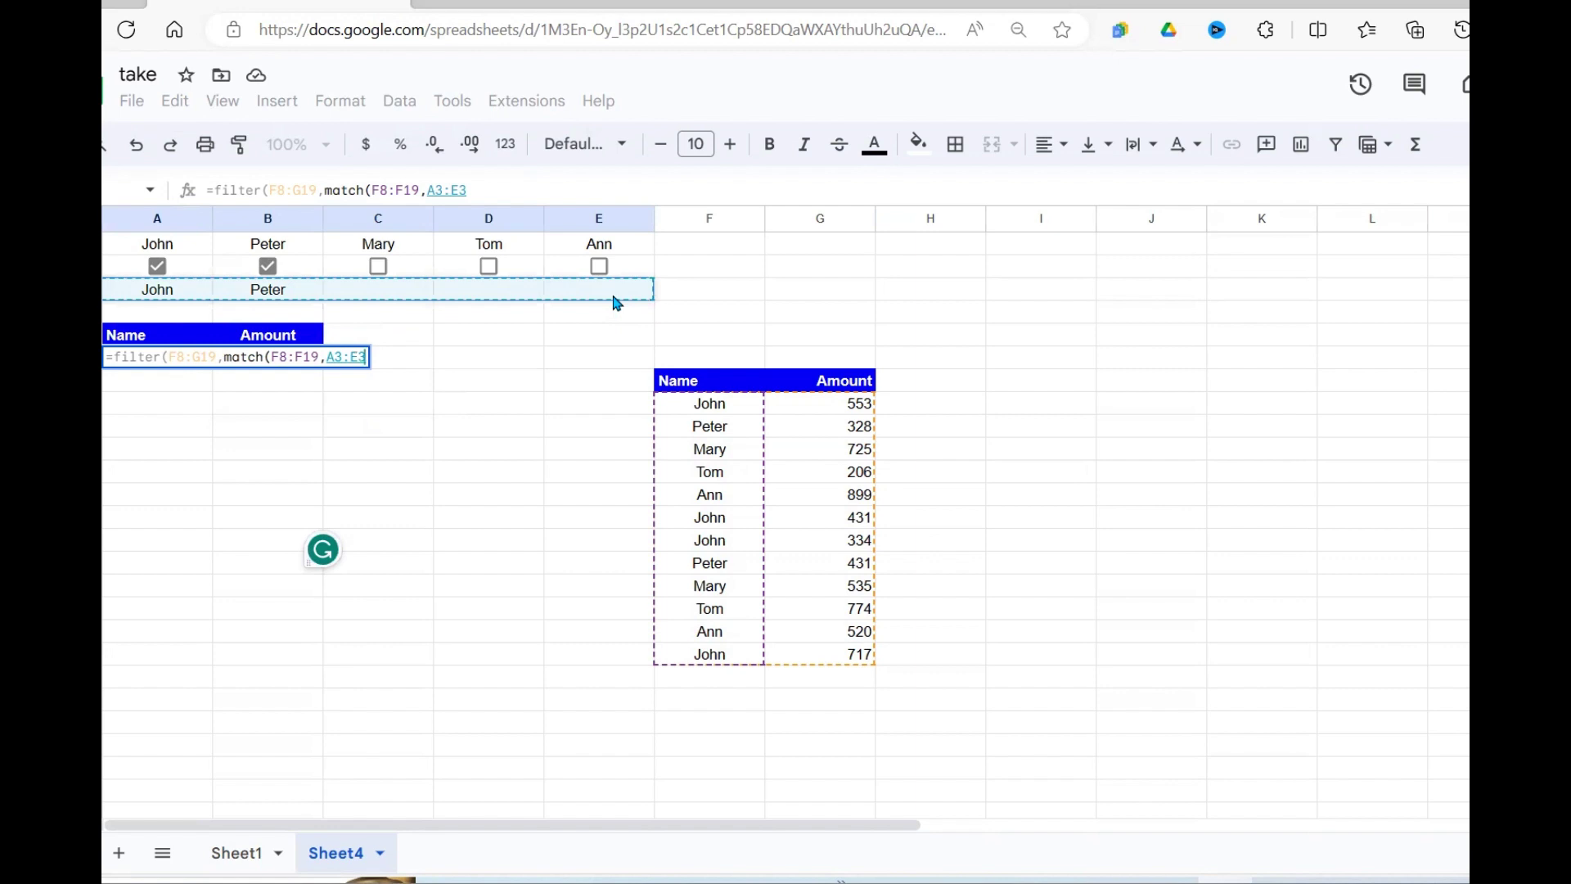
text(,)
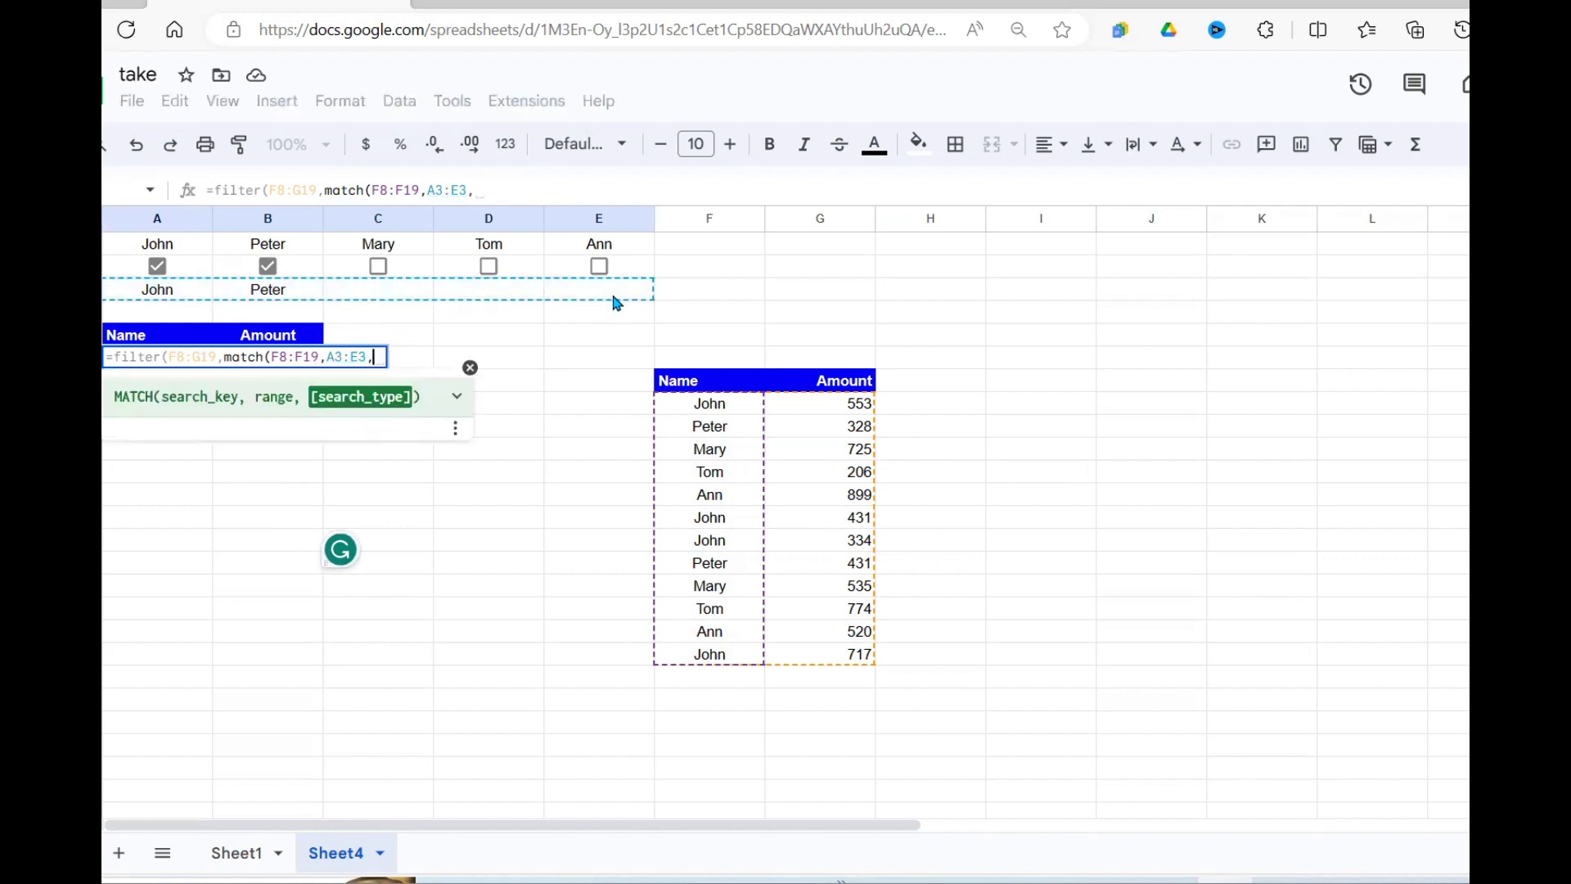
text(0)
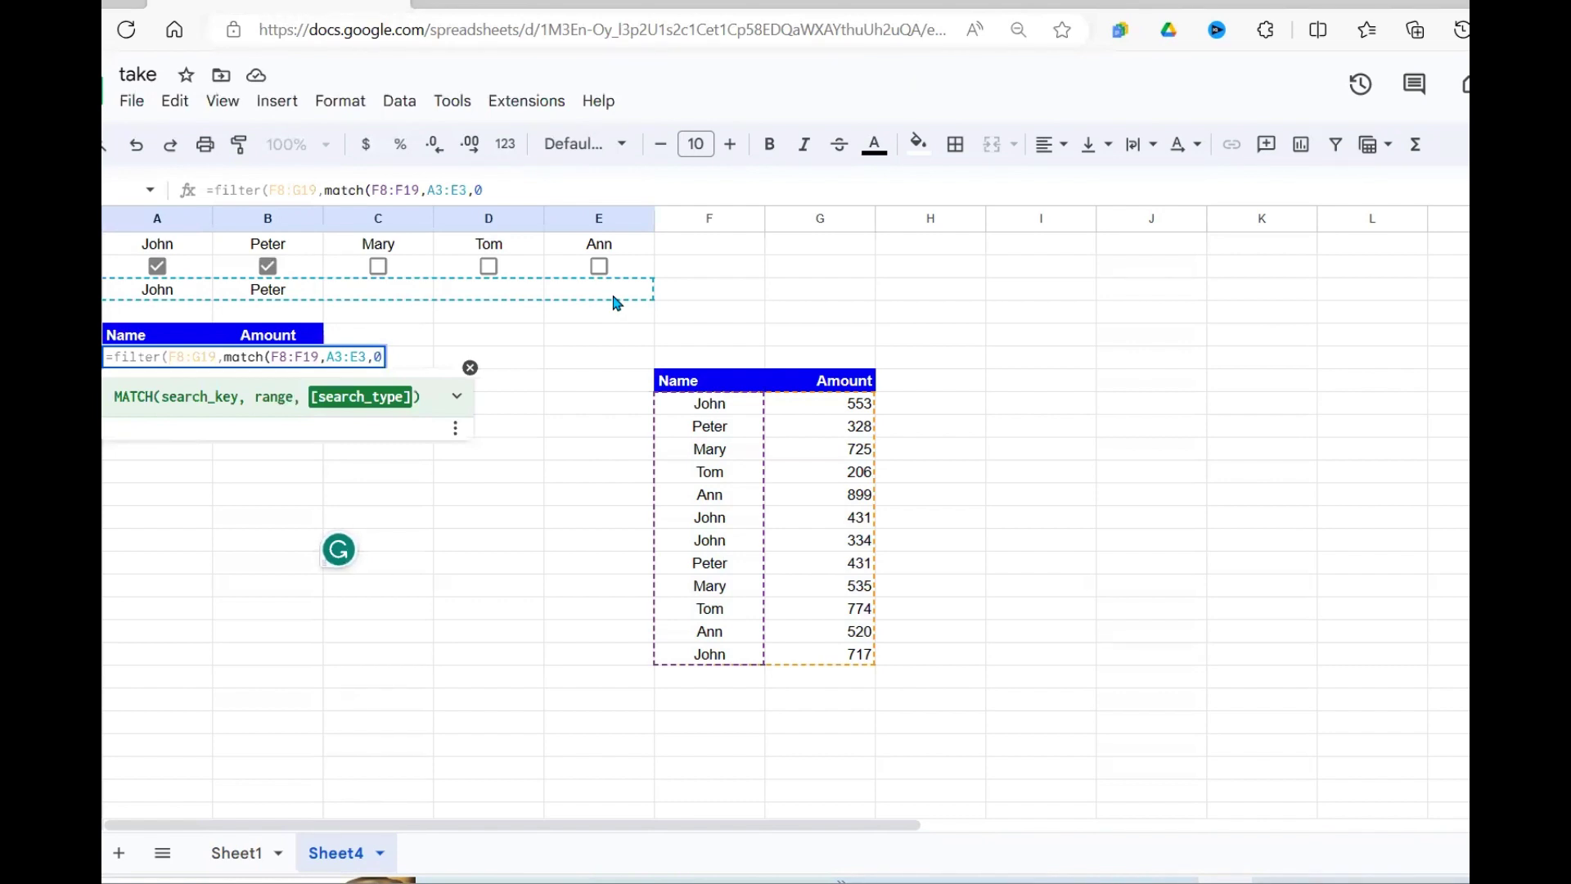
text())
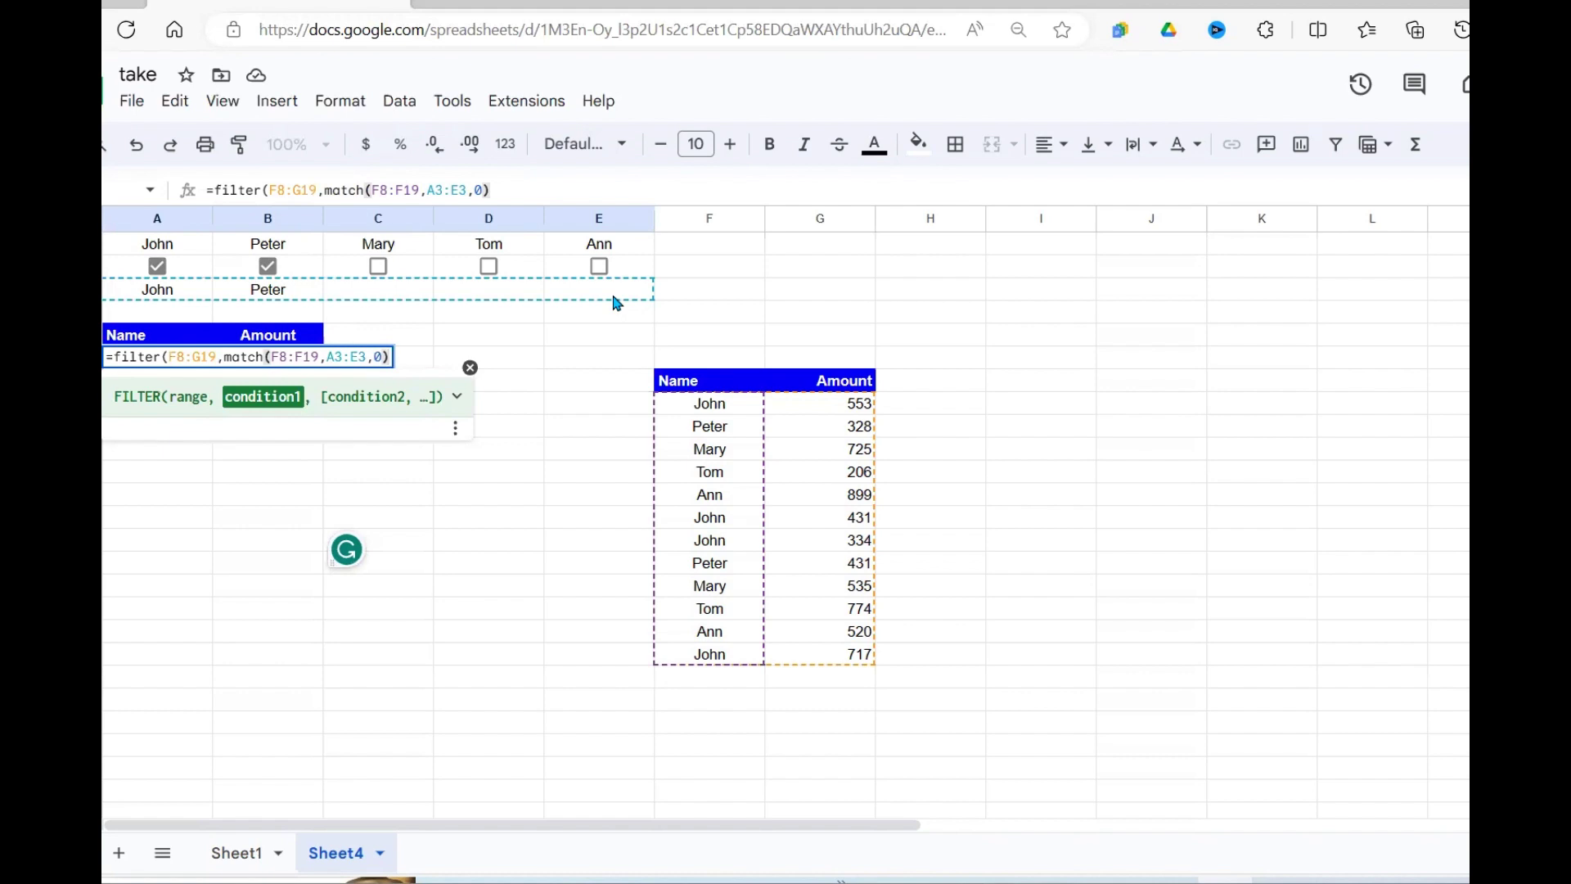
text())
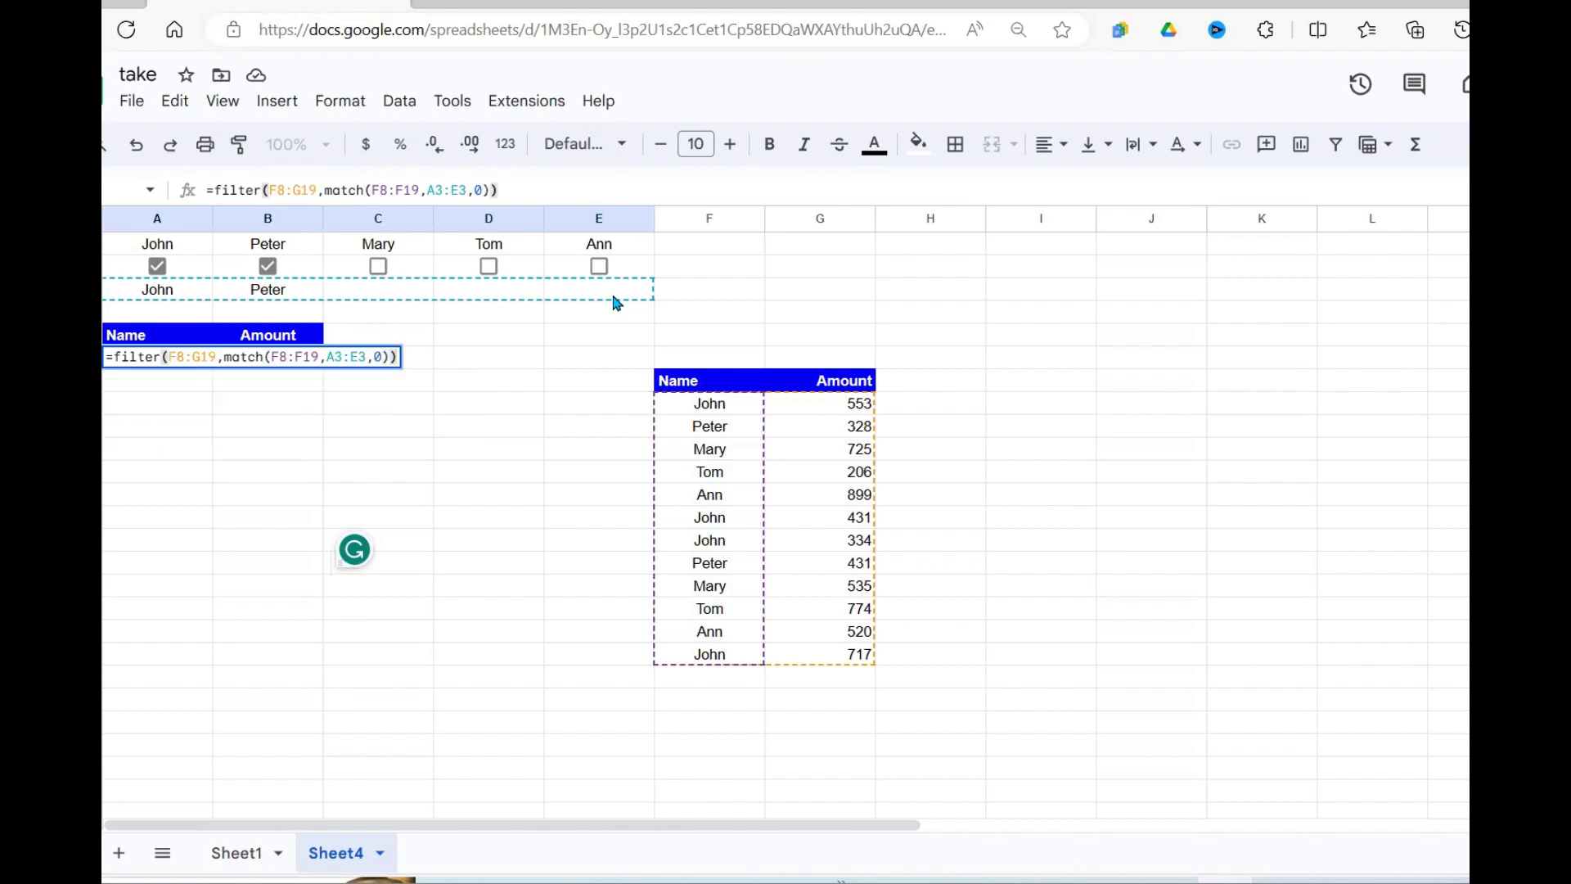
key(Return)
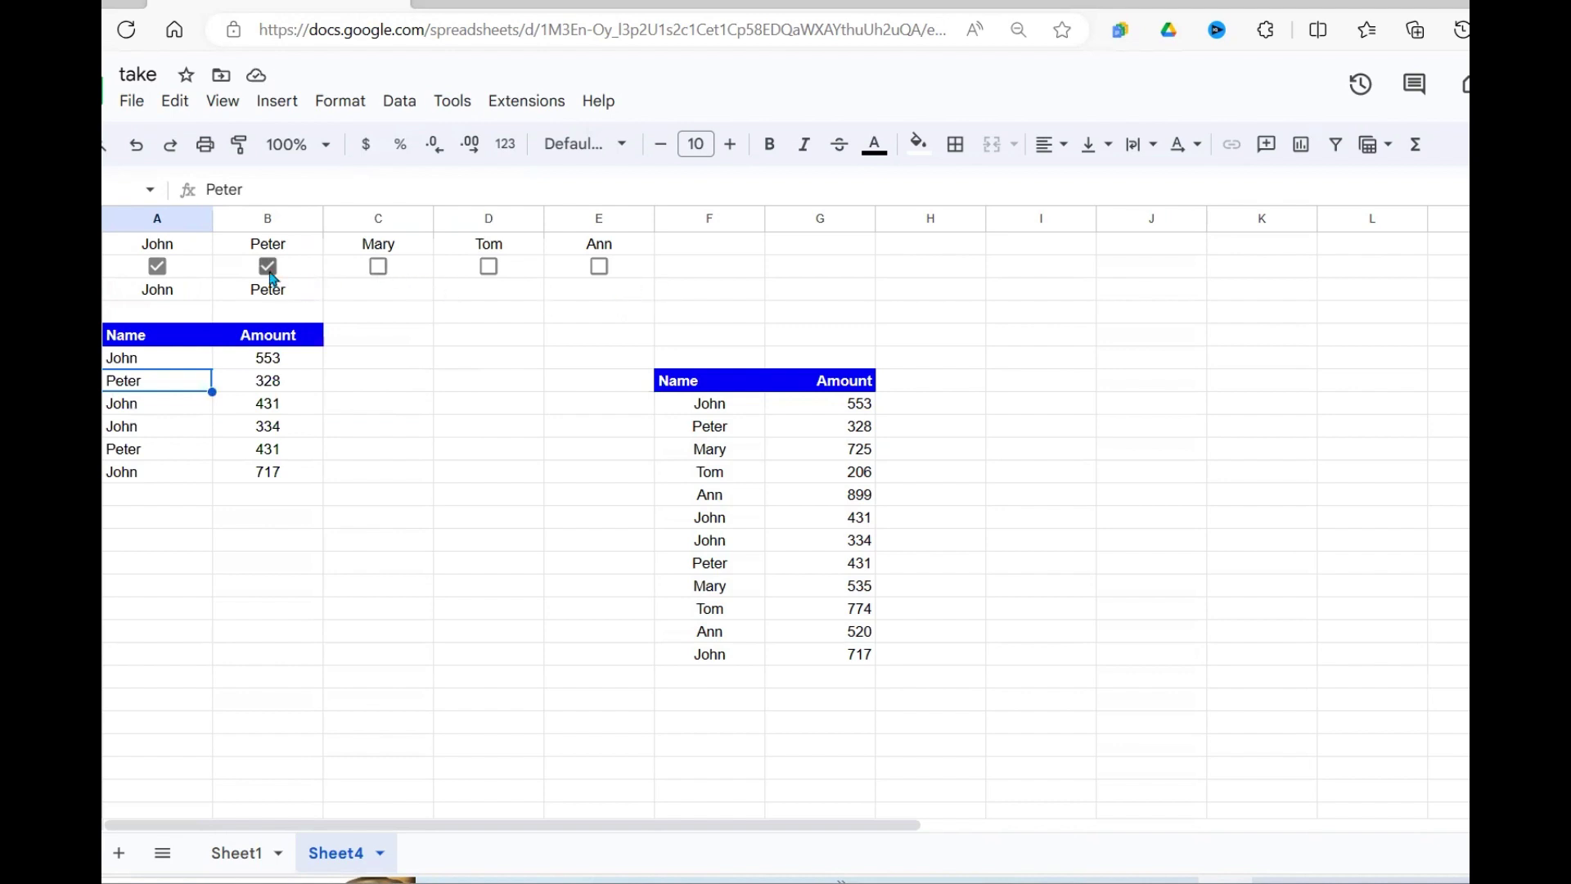
- Untick John and Peter to see #N/A, then test Mary and Tom individually
click(268, 268)
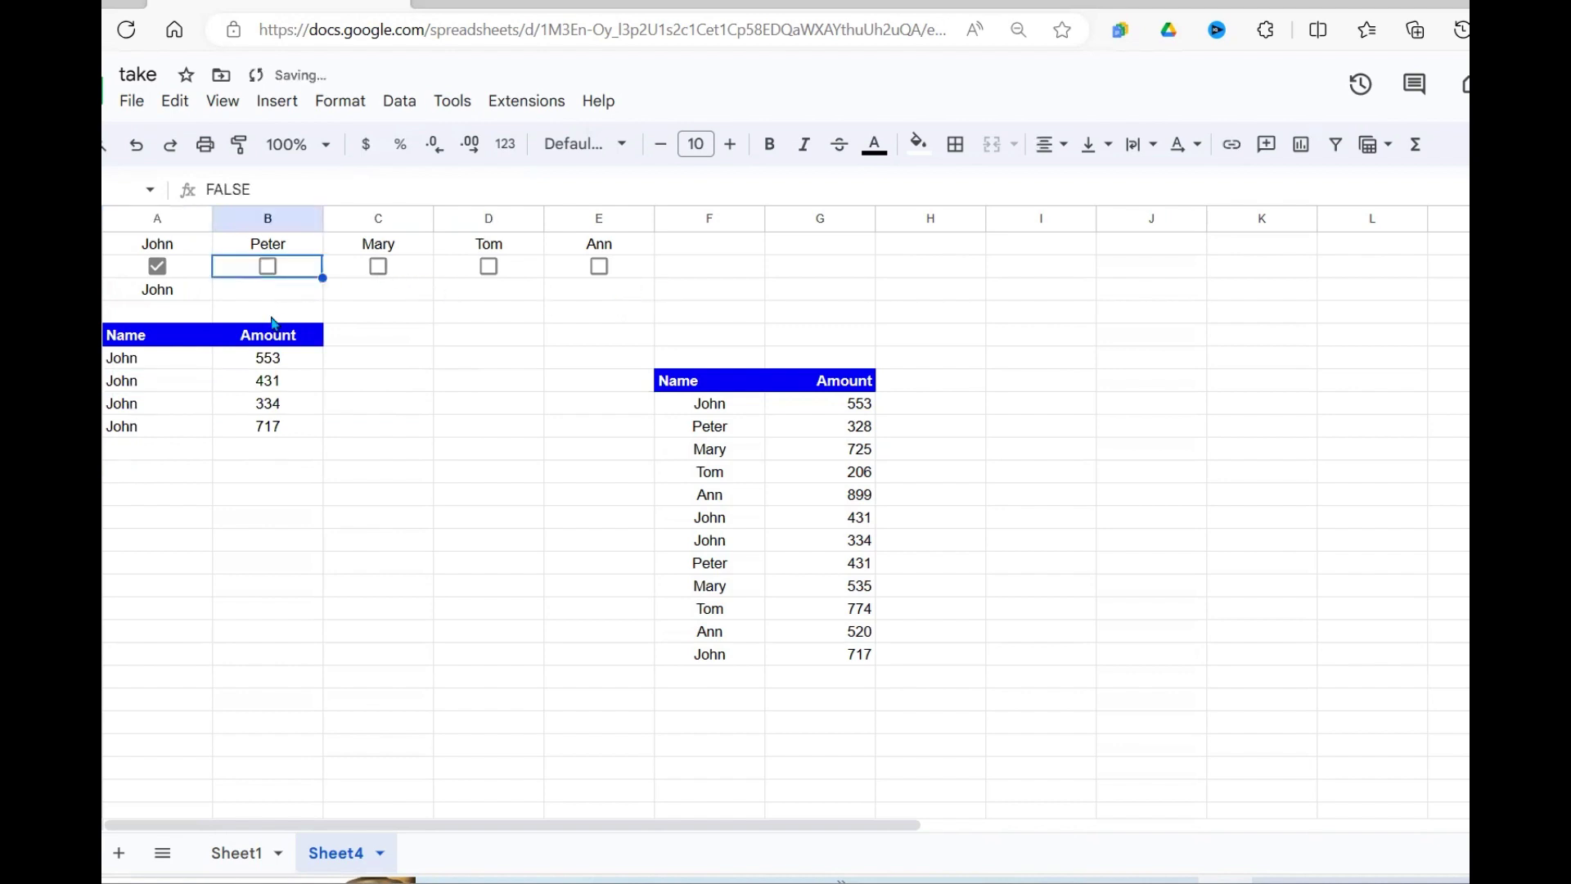
click(158, 269)
click(137, 362)
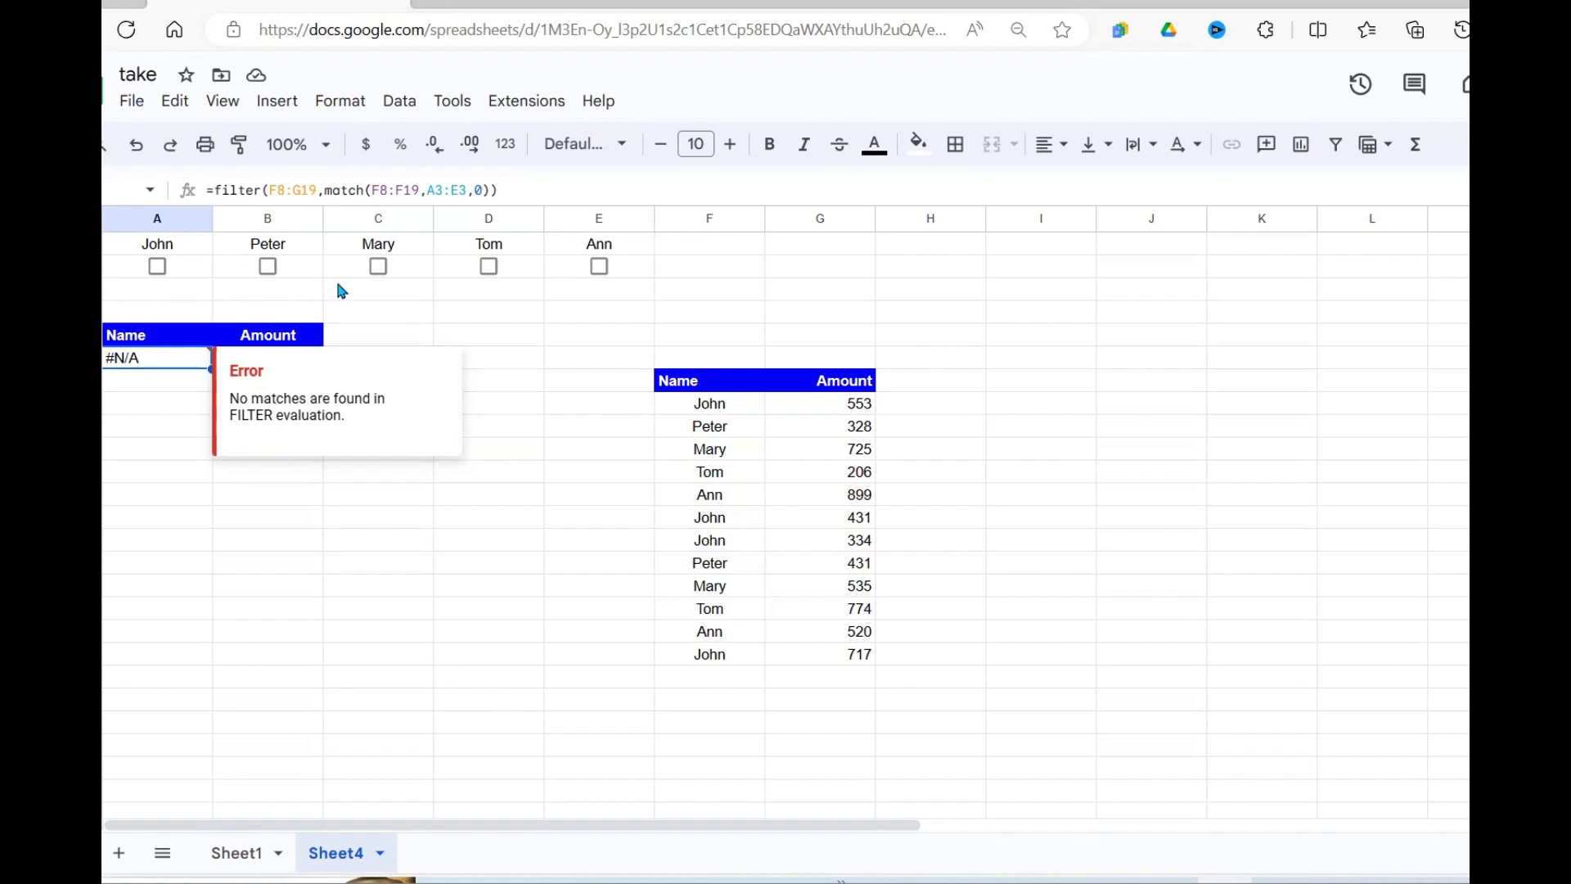
click(378, 267)
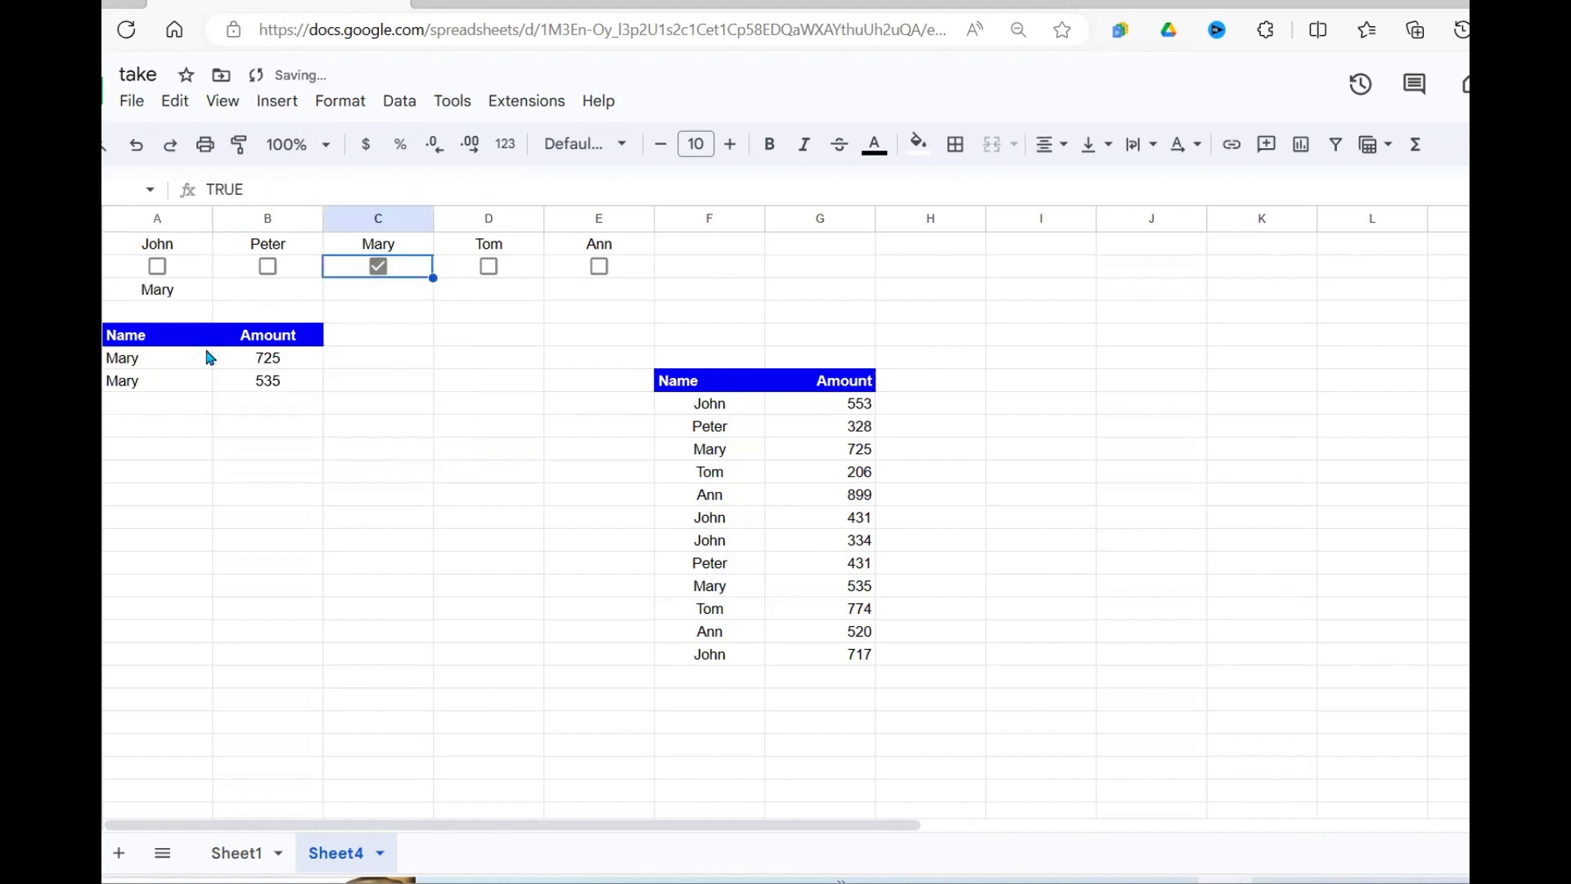
click(379, 267)
click(489, 267)
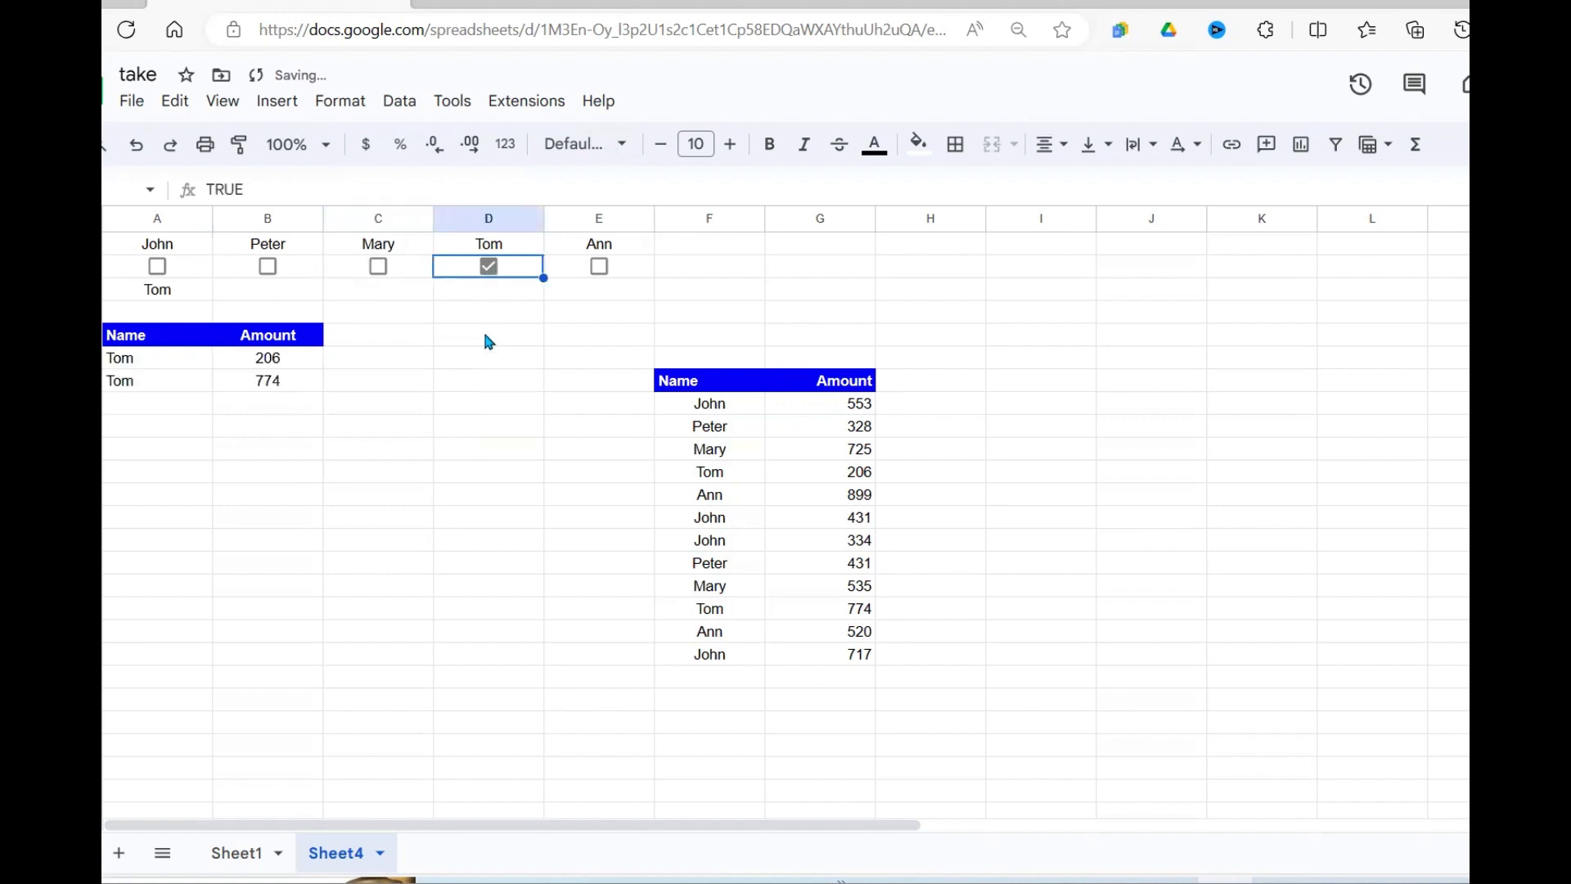
click(488, 266)
- Tick Ann, Peter, John, Mary and Tom so all twelve data rows are listed
click(598, 266)
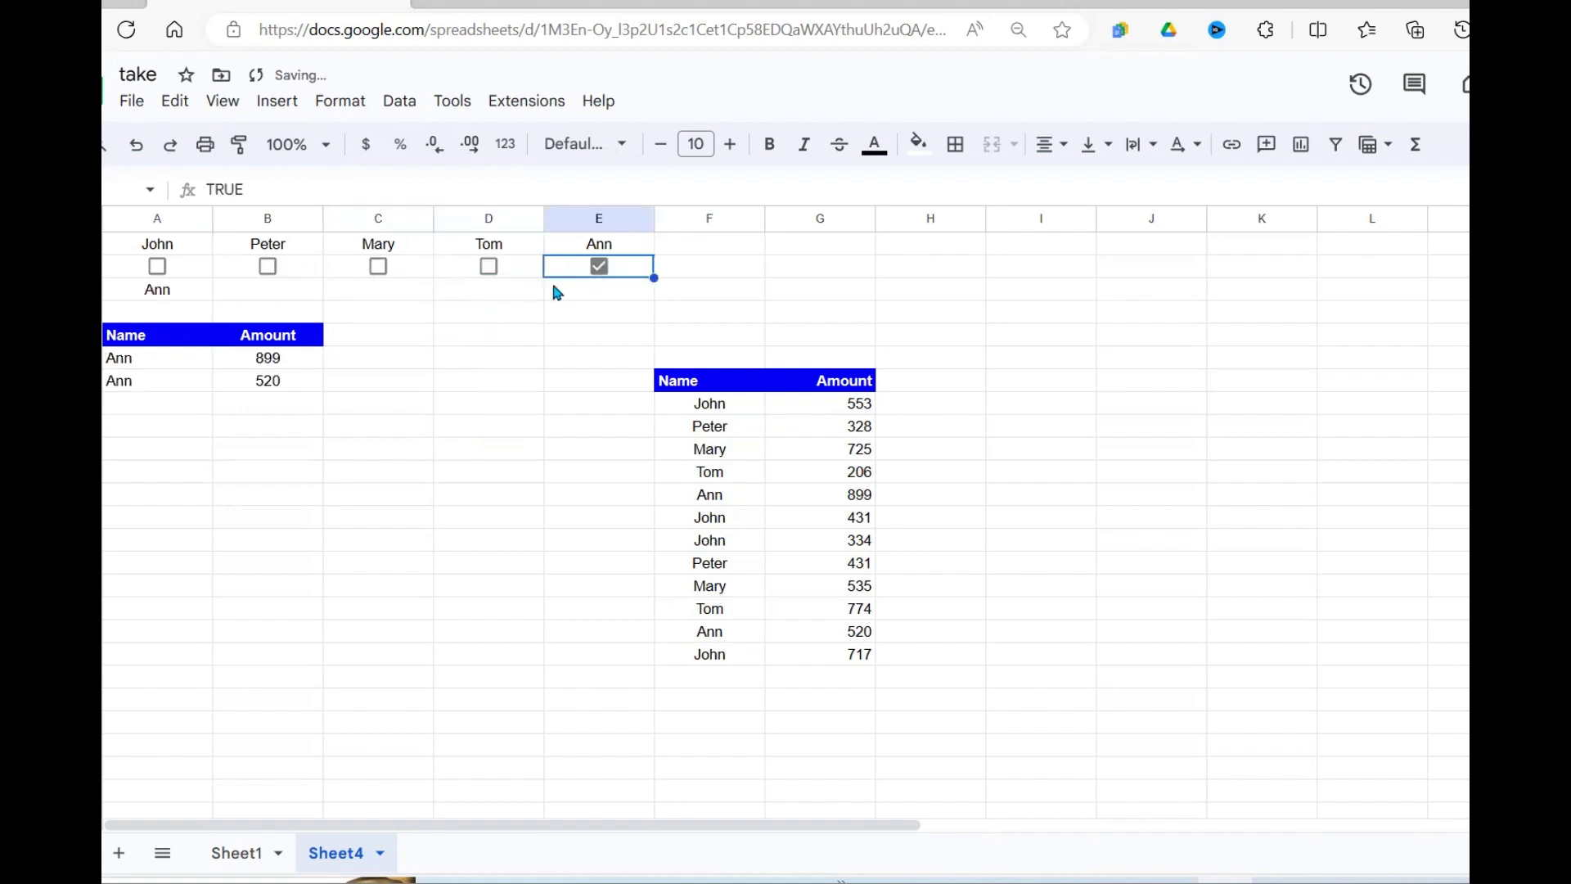
click(269, 267)
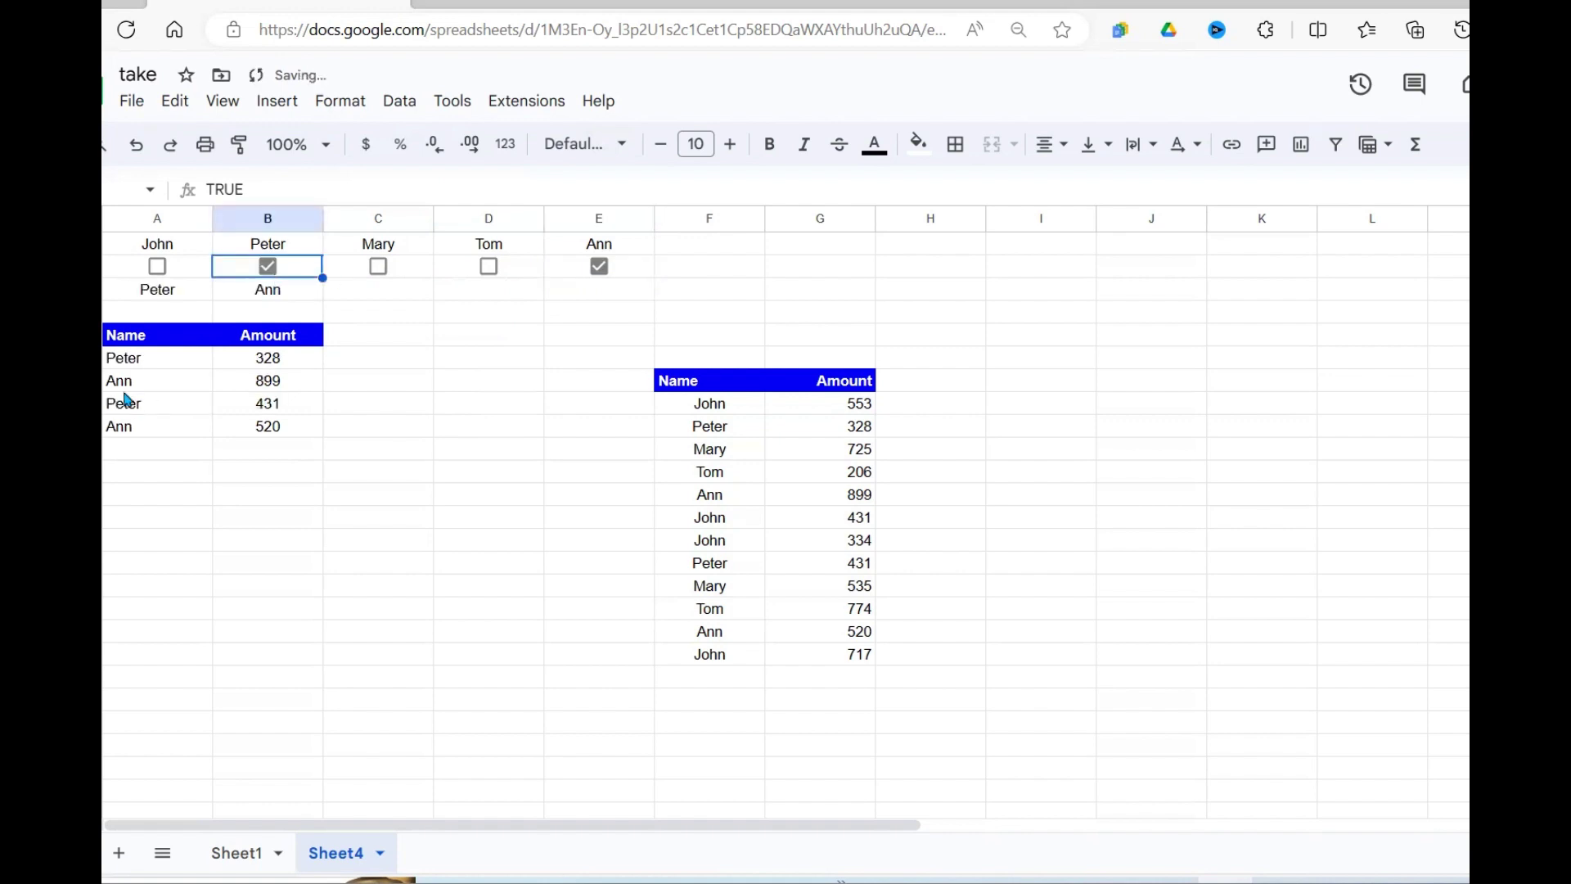
click(161, 268)
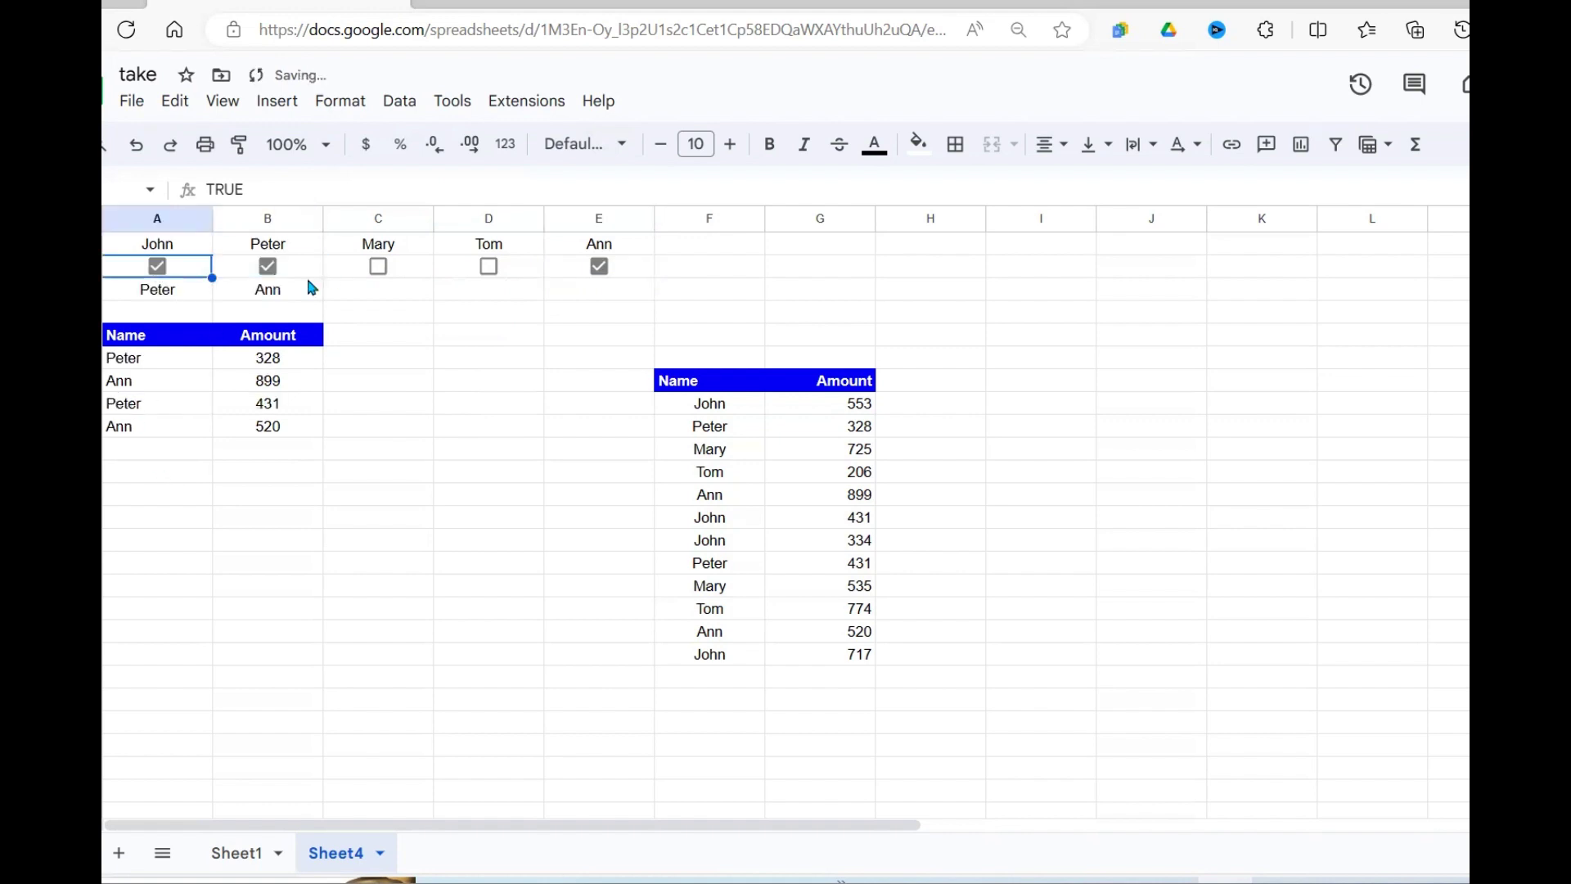
click(378, 267)
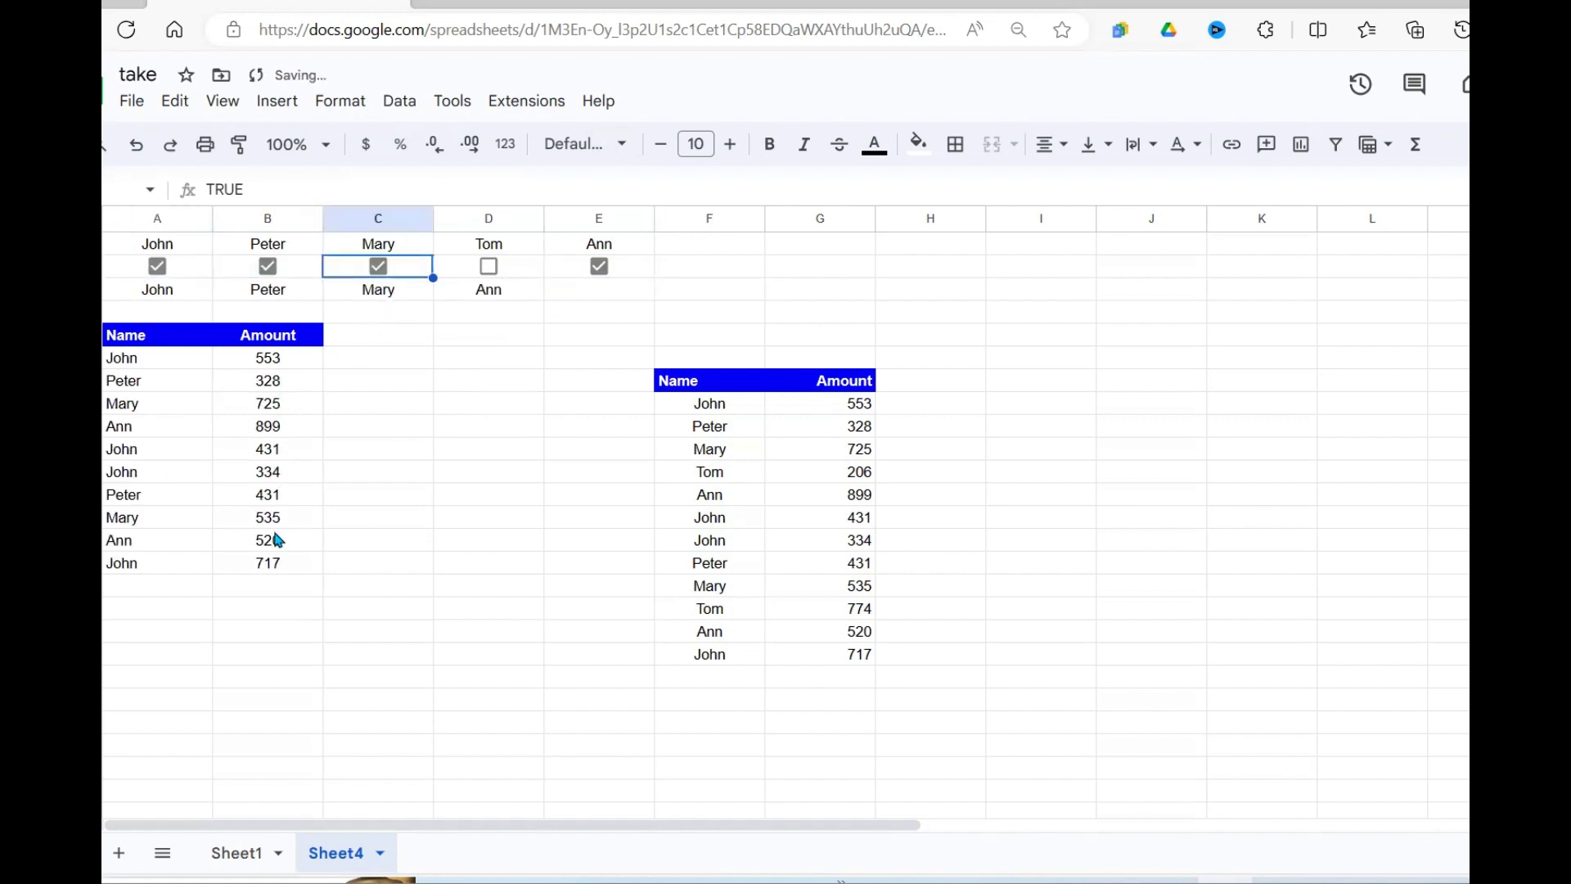
click(489, 266)
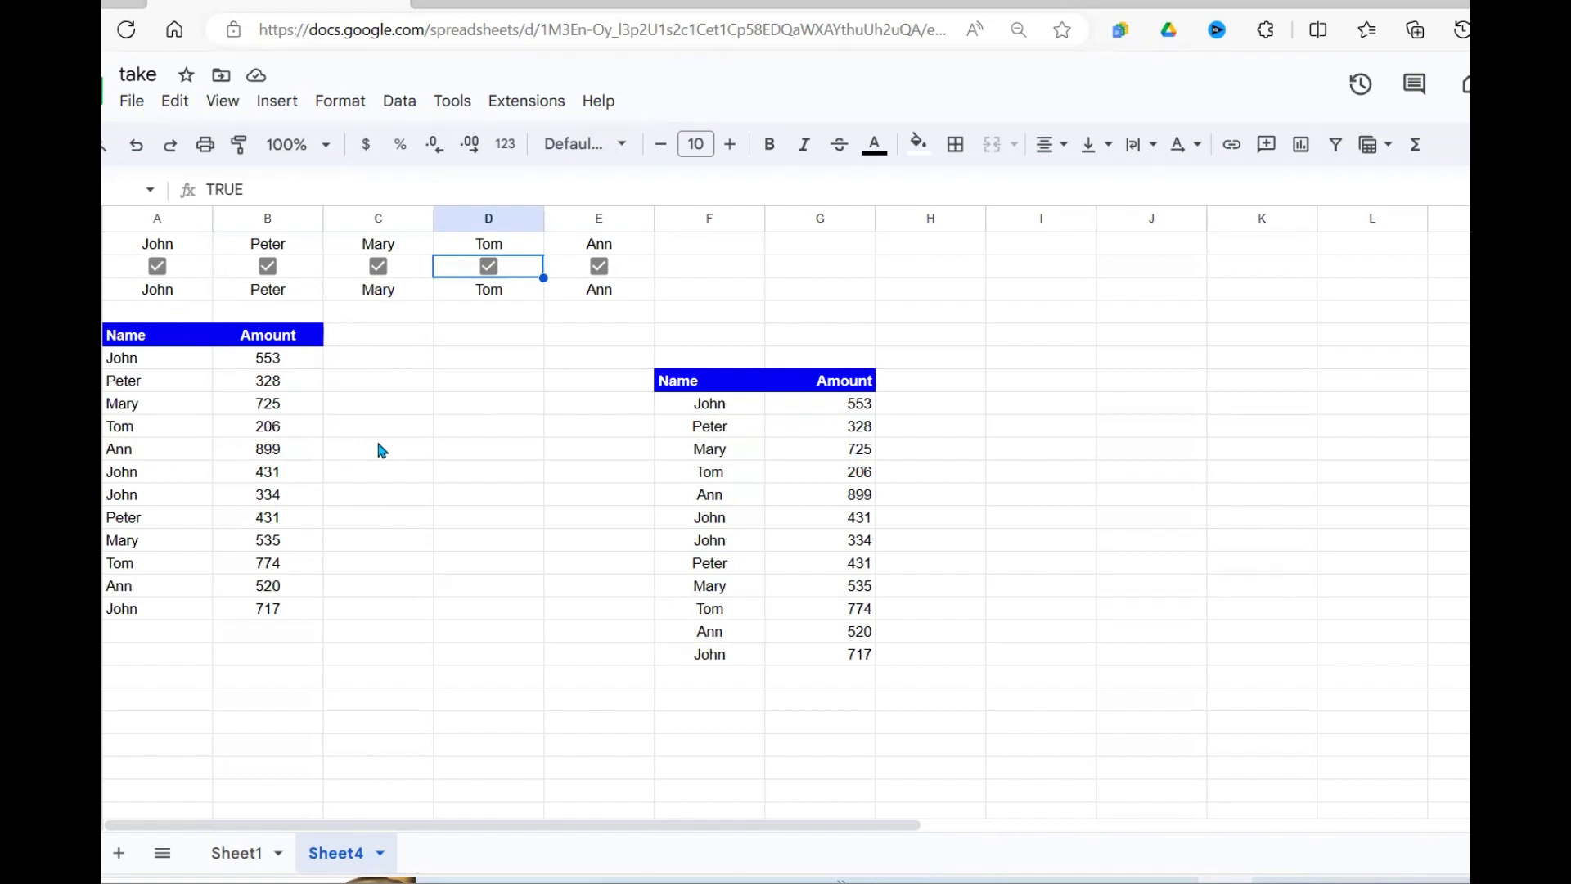
- Untick Ann, Tom, Mary, Peter and John so no name is selected
click(599, 266)
click(489, 266)
click(378, 267)
click(269, 266)
click(159, 268)
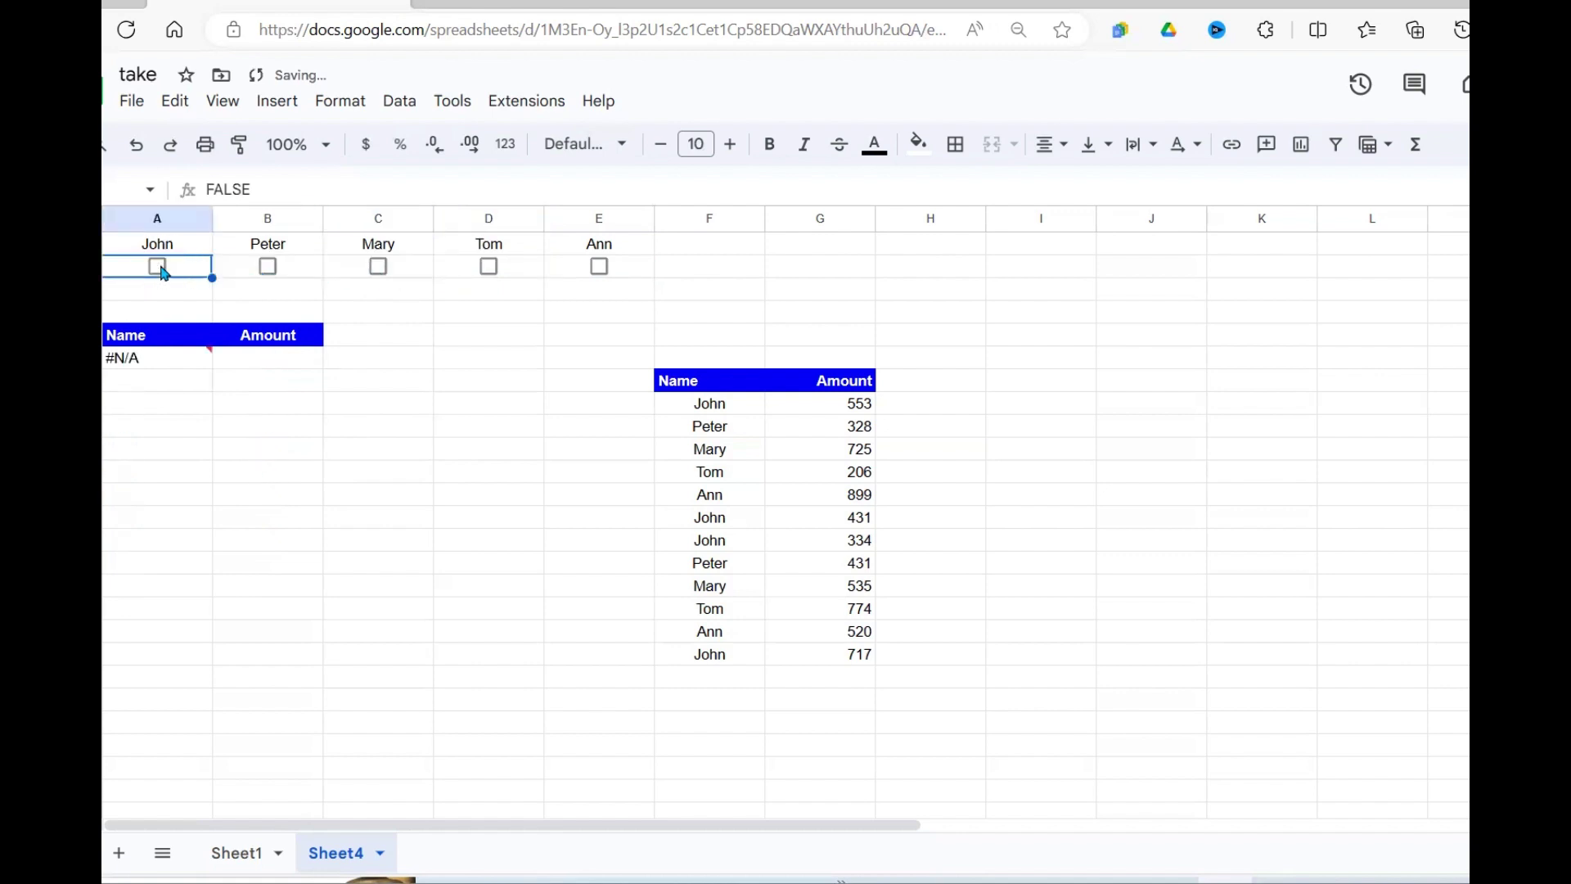
- Inspect the #N/A no-matches FILTER error against the source data and the names in A3:E3
click(142, 366)
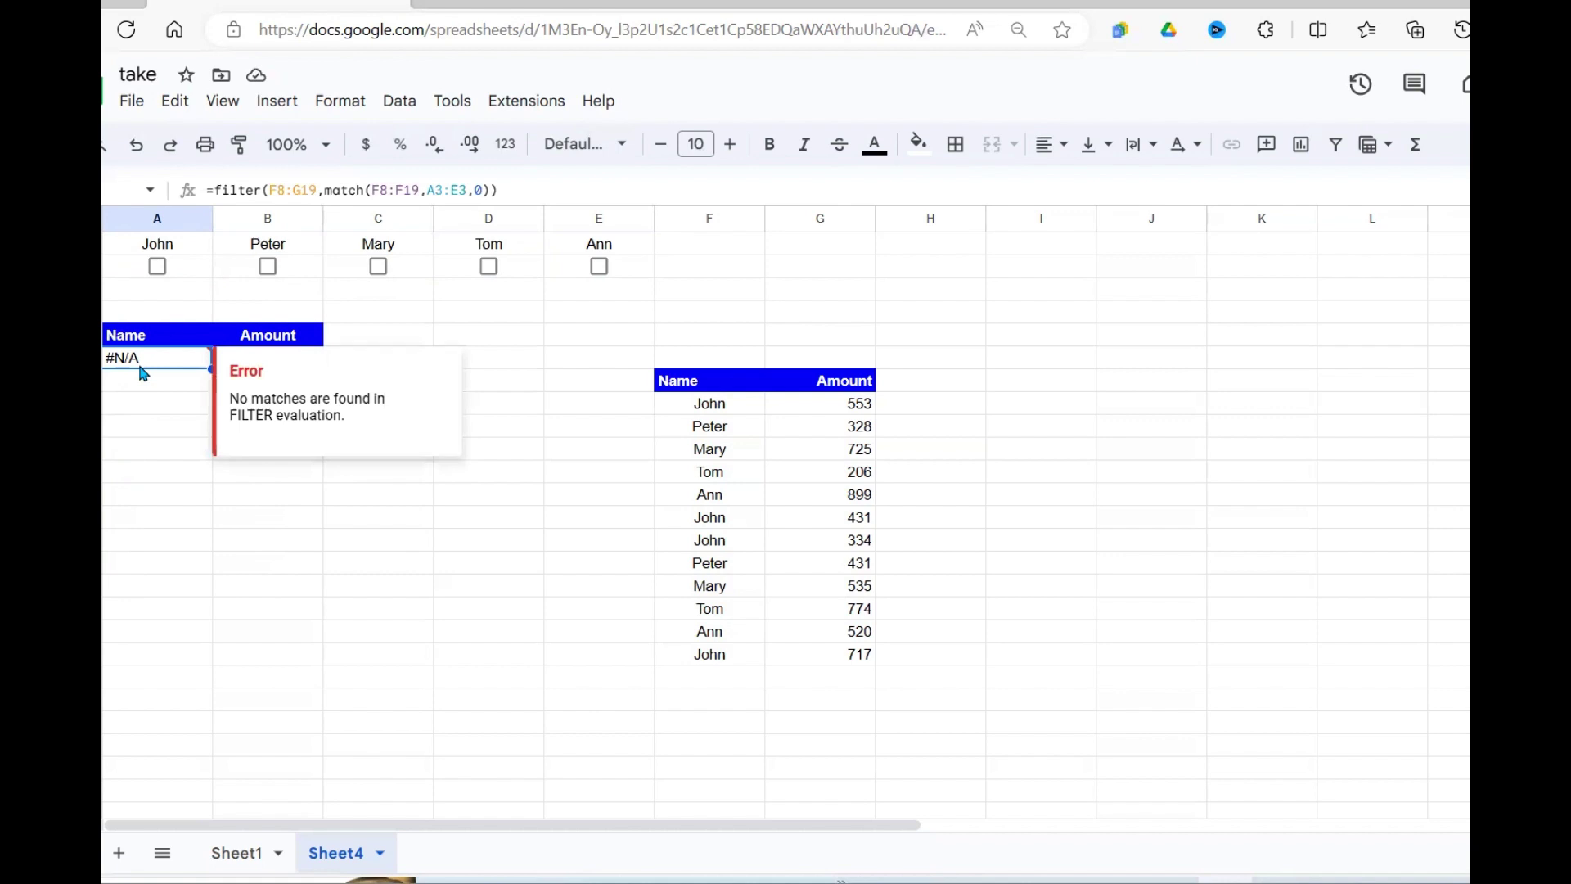
drag(714, 405, 847, 662)
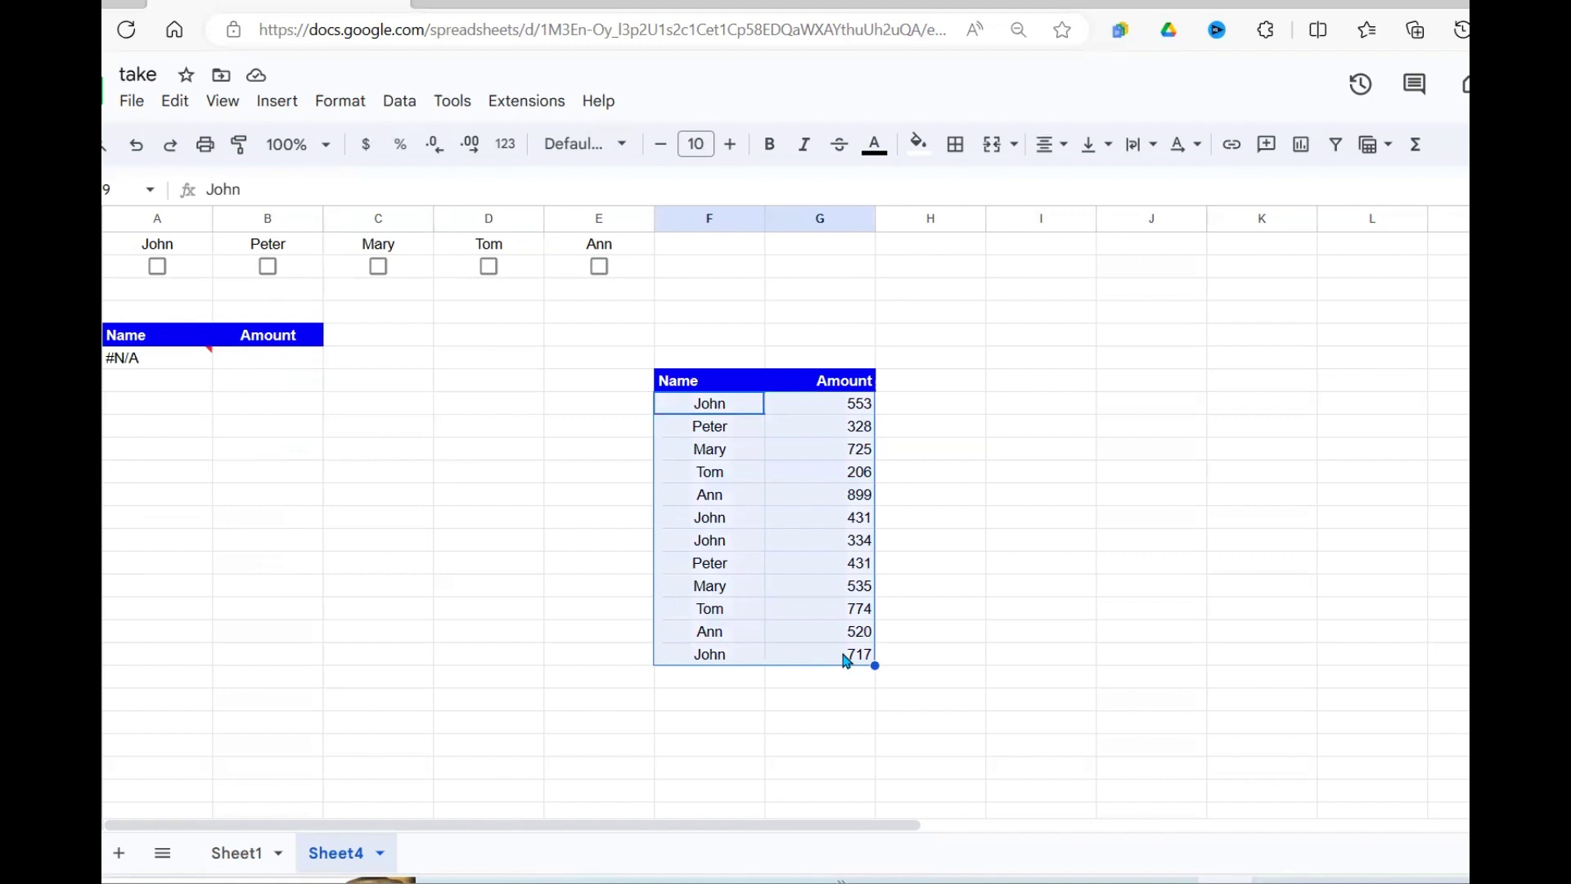
drag(159, 357, 290, 584)
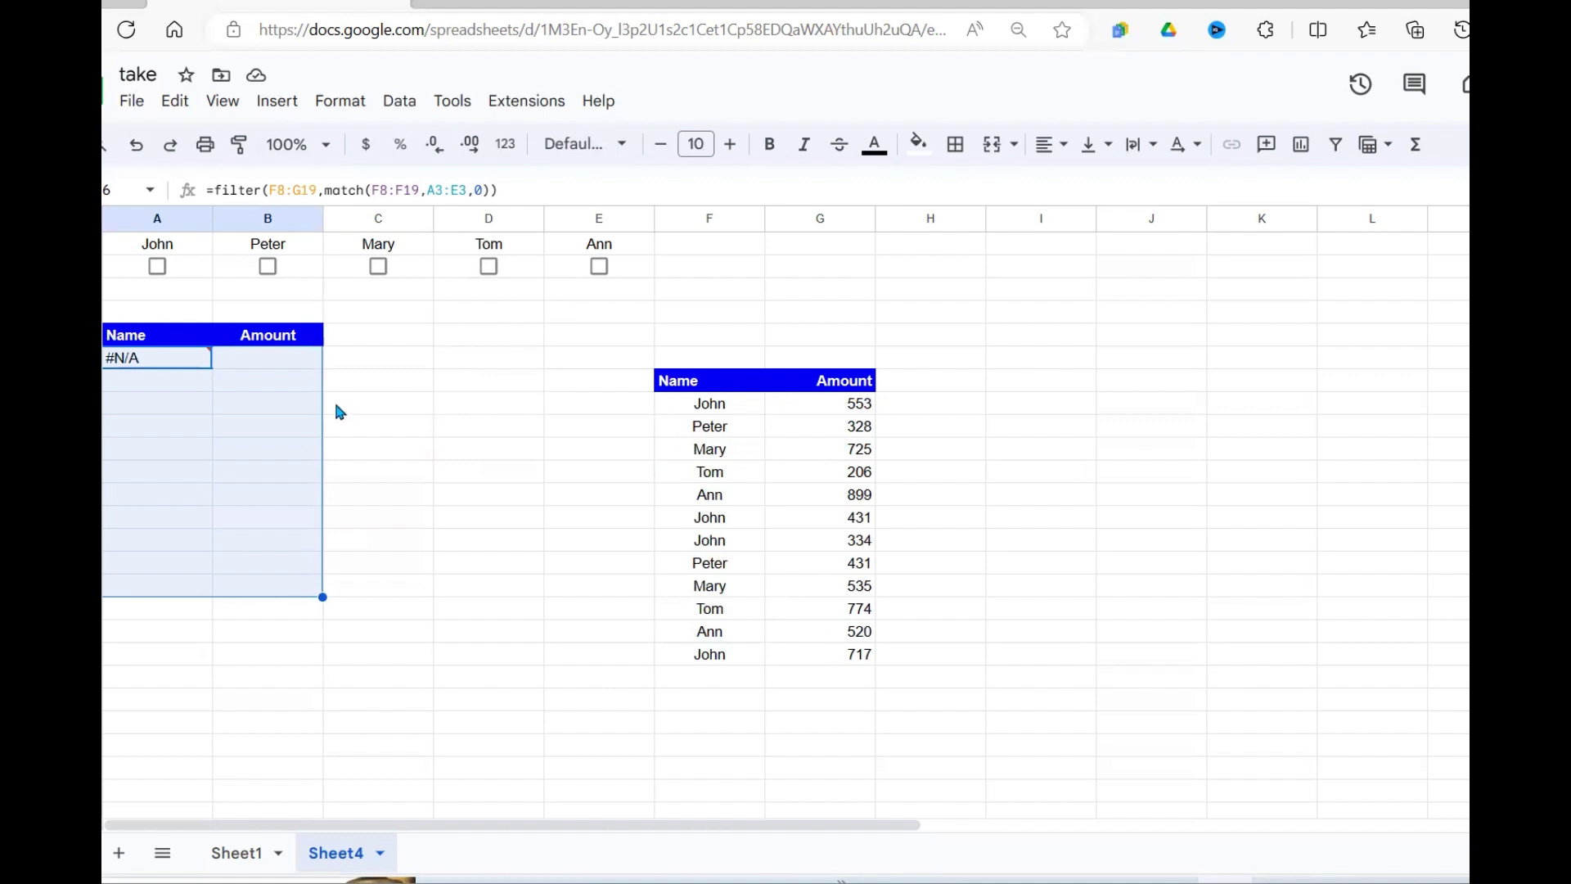
click(173, 365)
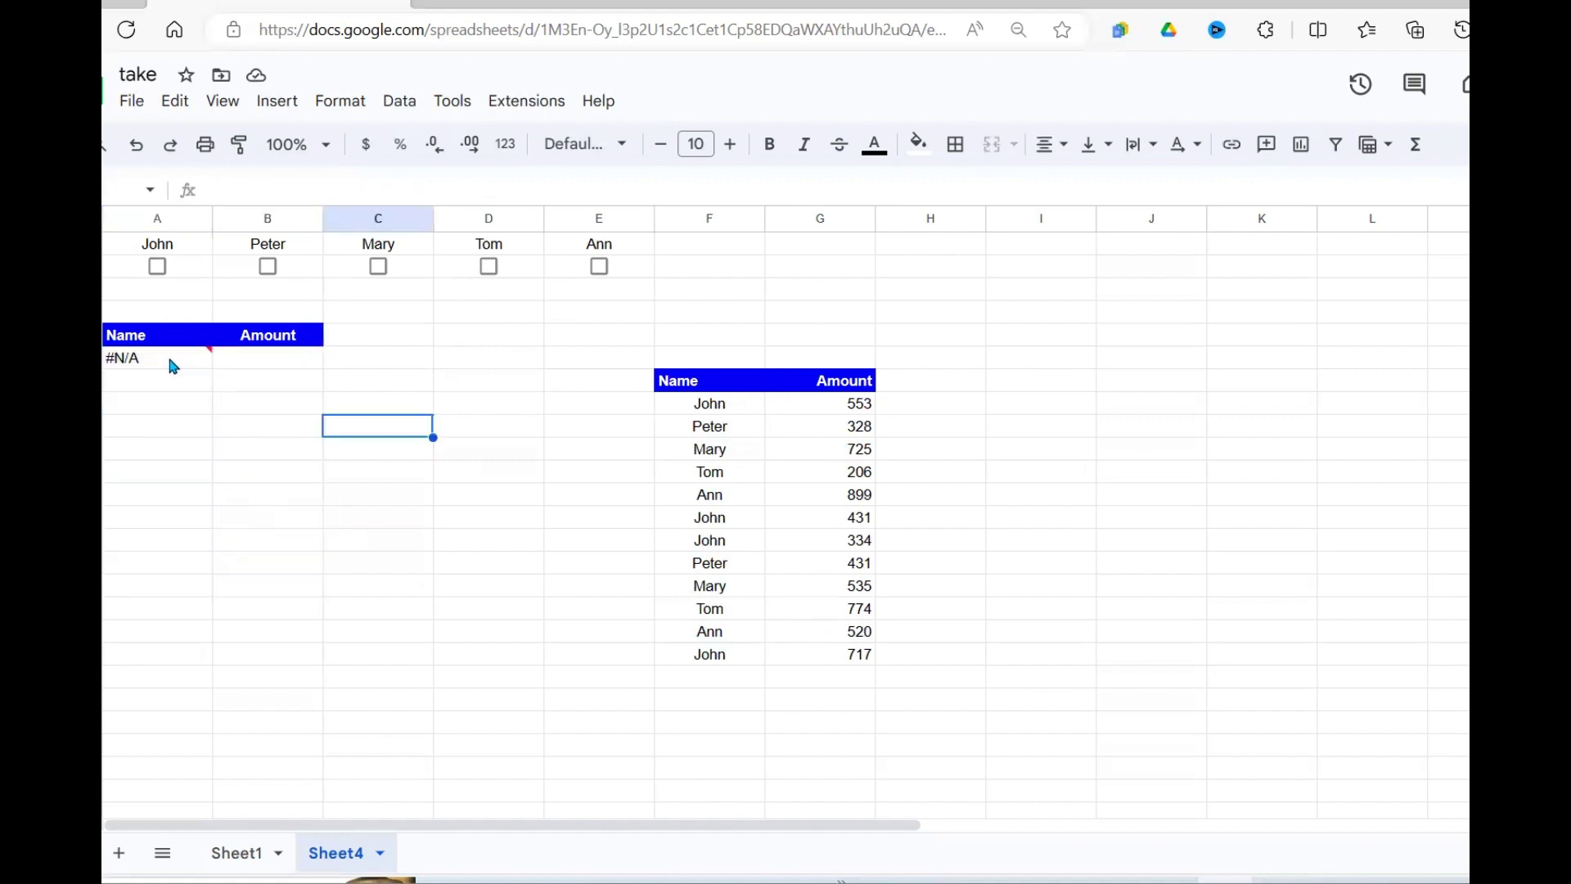
click(160, 422)
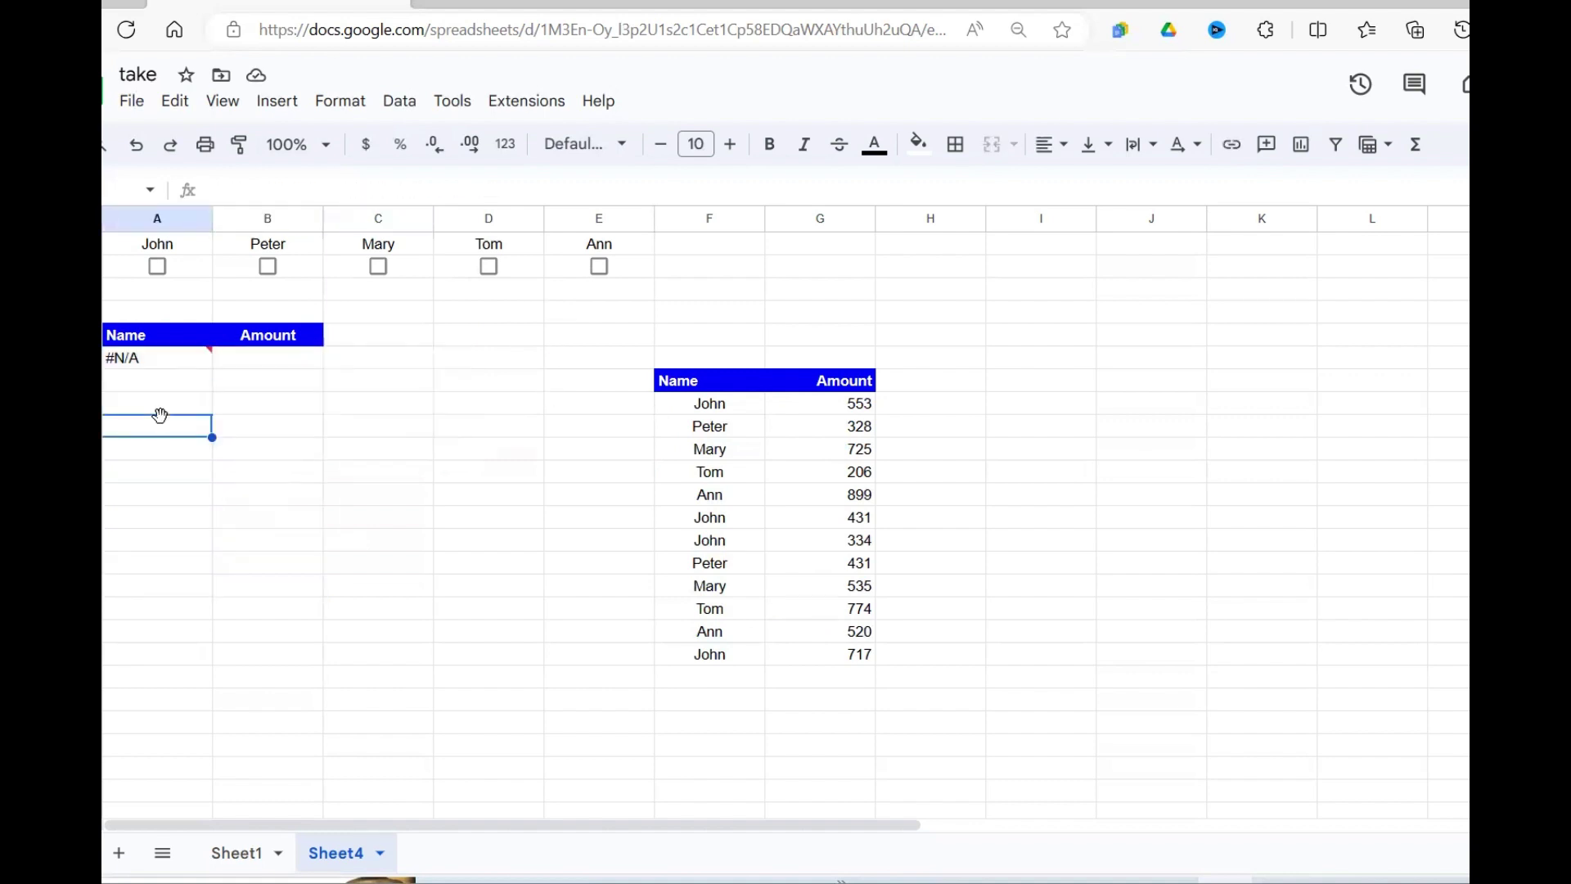
click(169, 357)
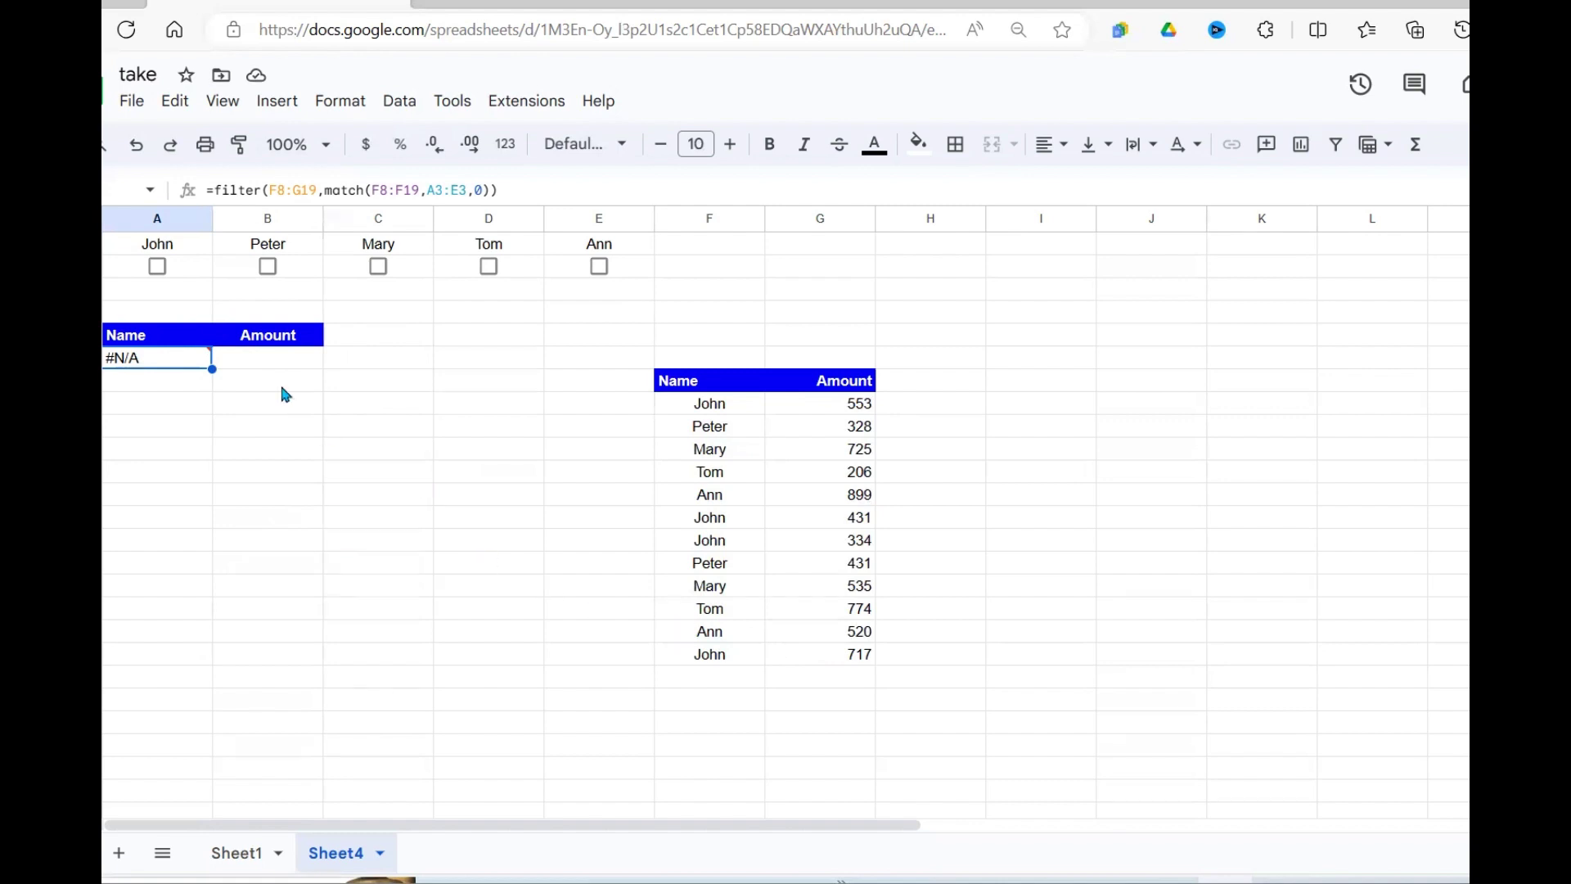
drag(197, 295, 599, 295)
- Enter =countA(A3:E3) in H3 to count the ticked names, currently 0
click(937, 296)
text(=count)
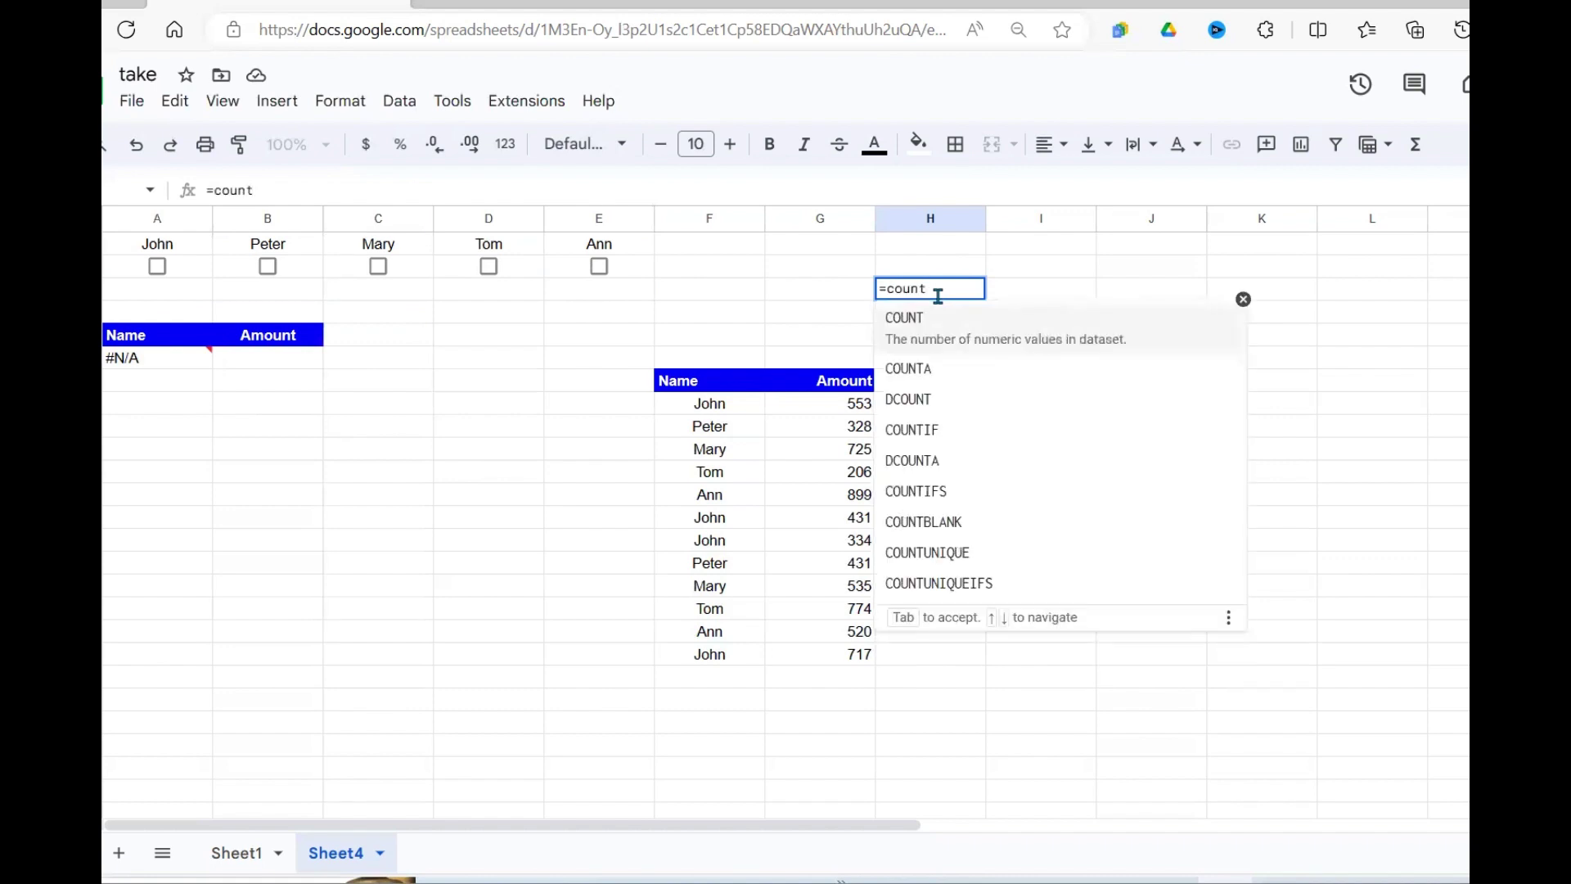
text(A()
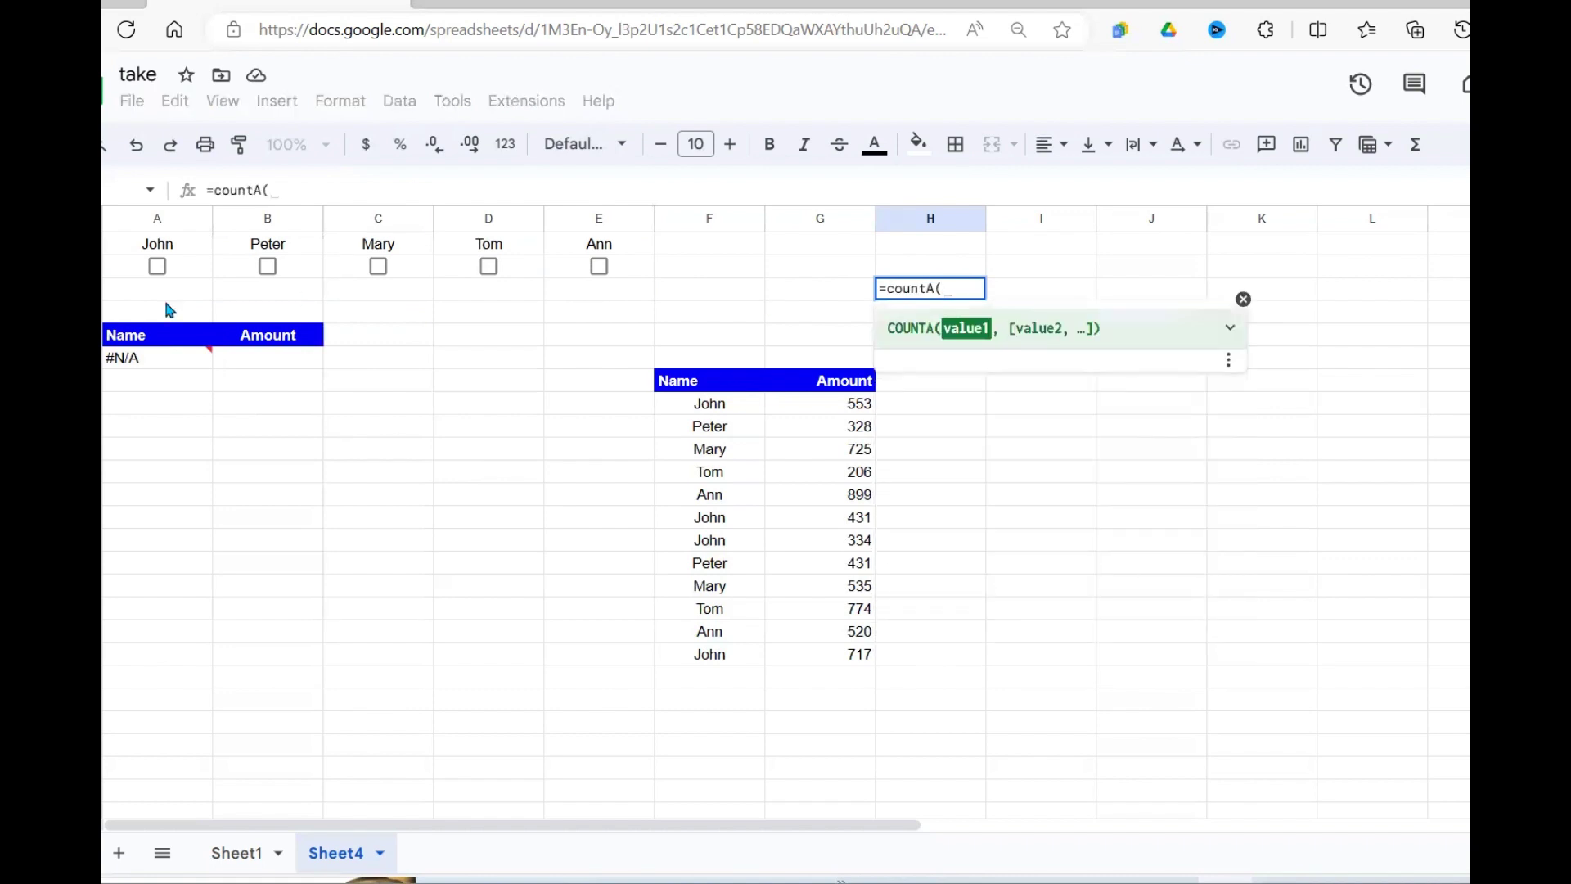
click(123, 289)
drag(491, 321, 628, 285)
click(462, 311)
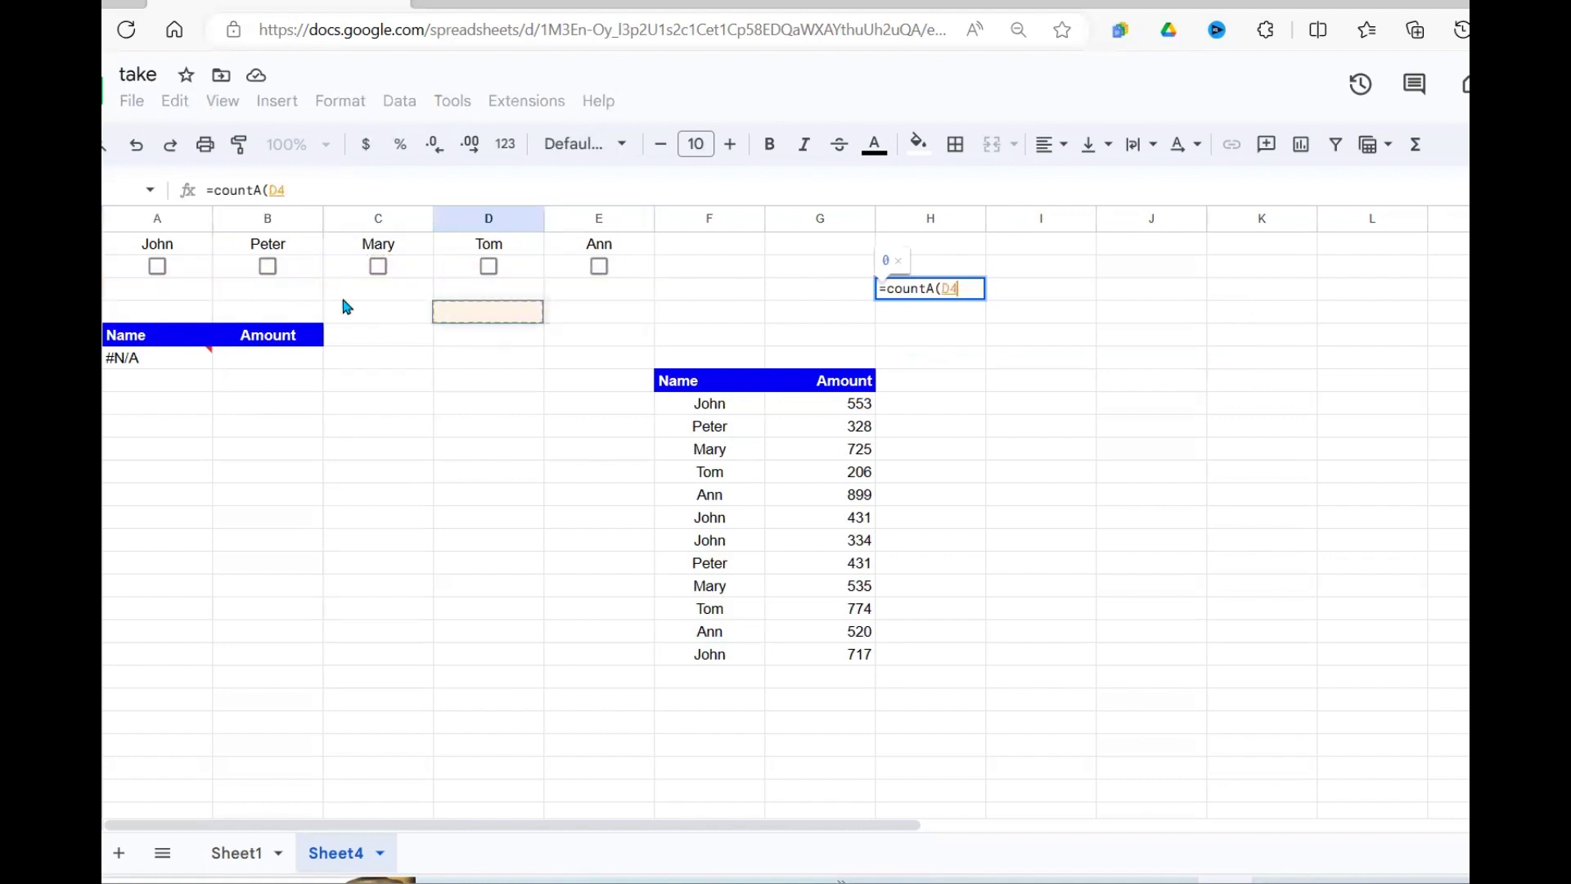
click(153, 285)
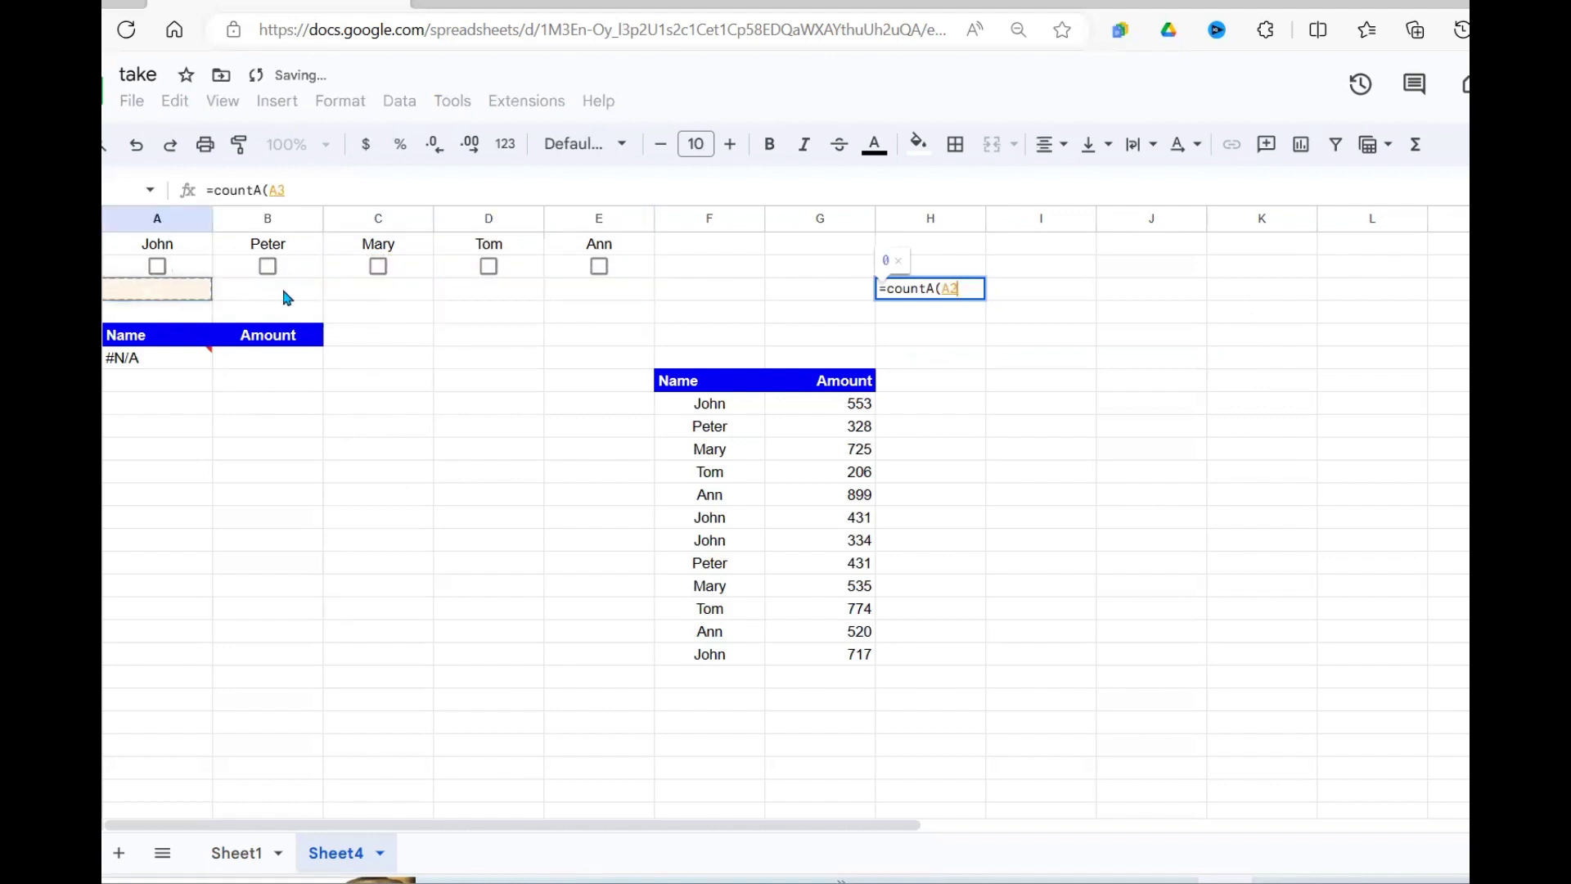
drag(442, 286, 641, 298)
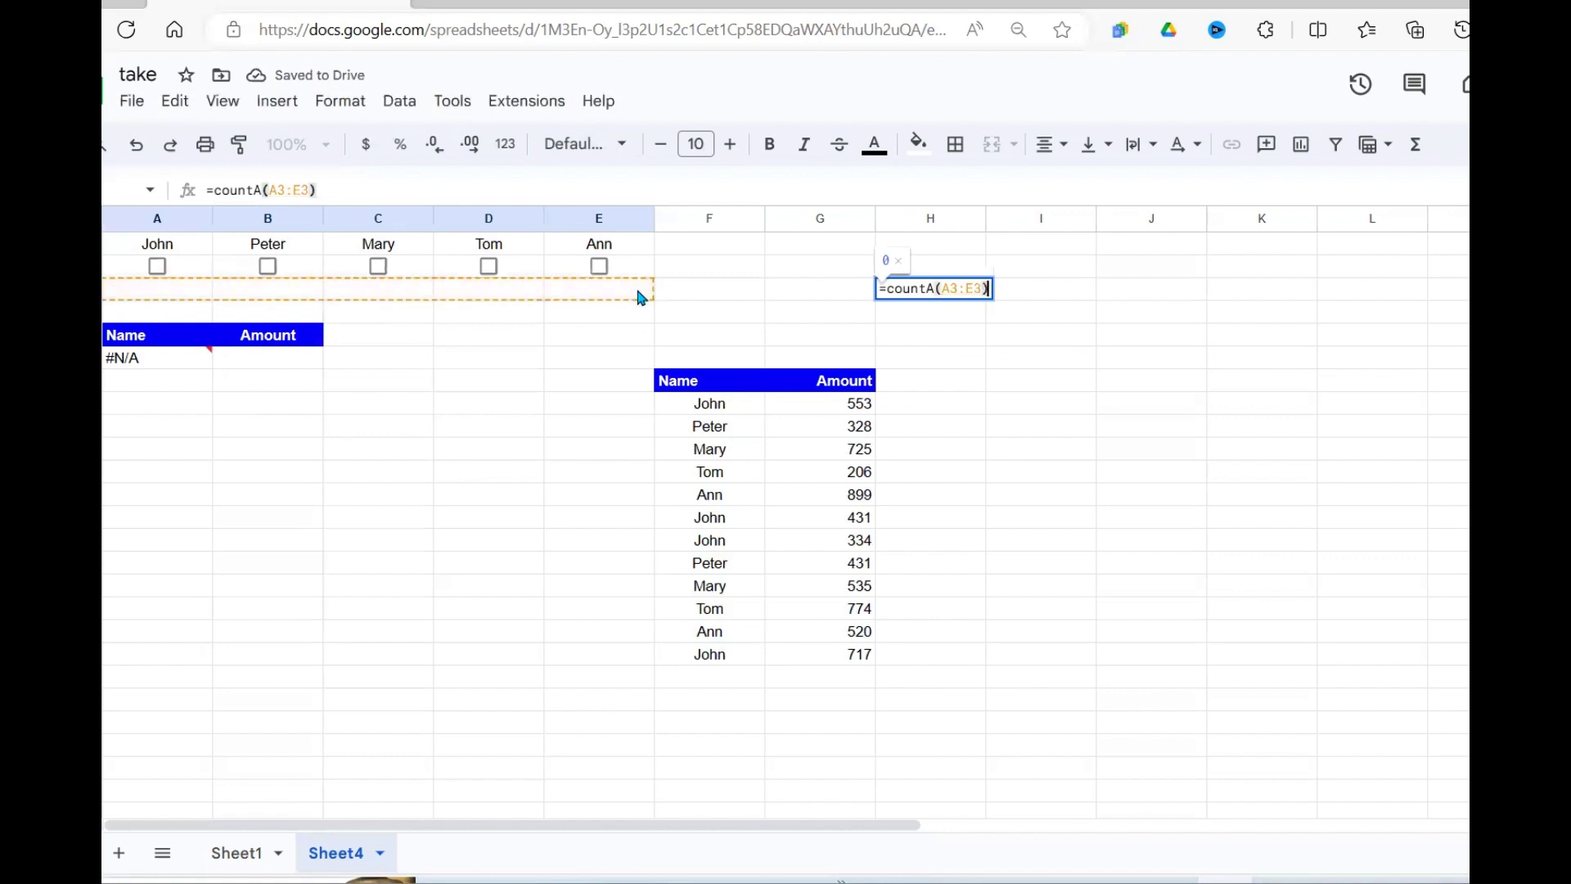
key(Return)
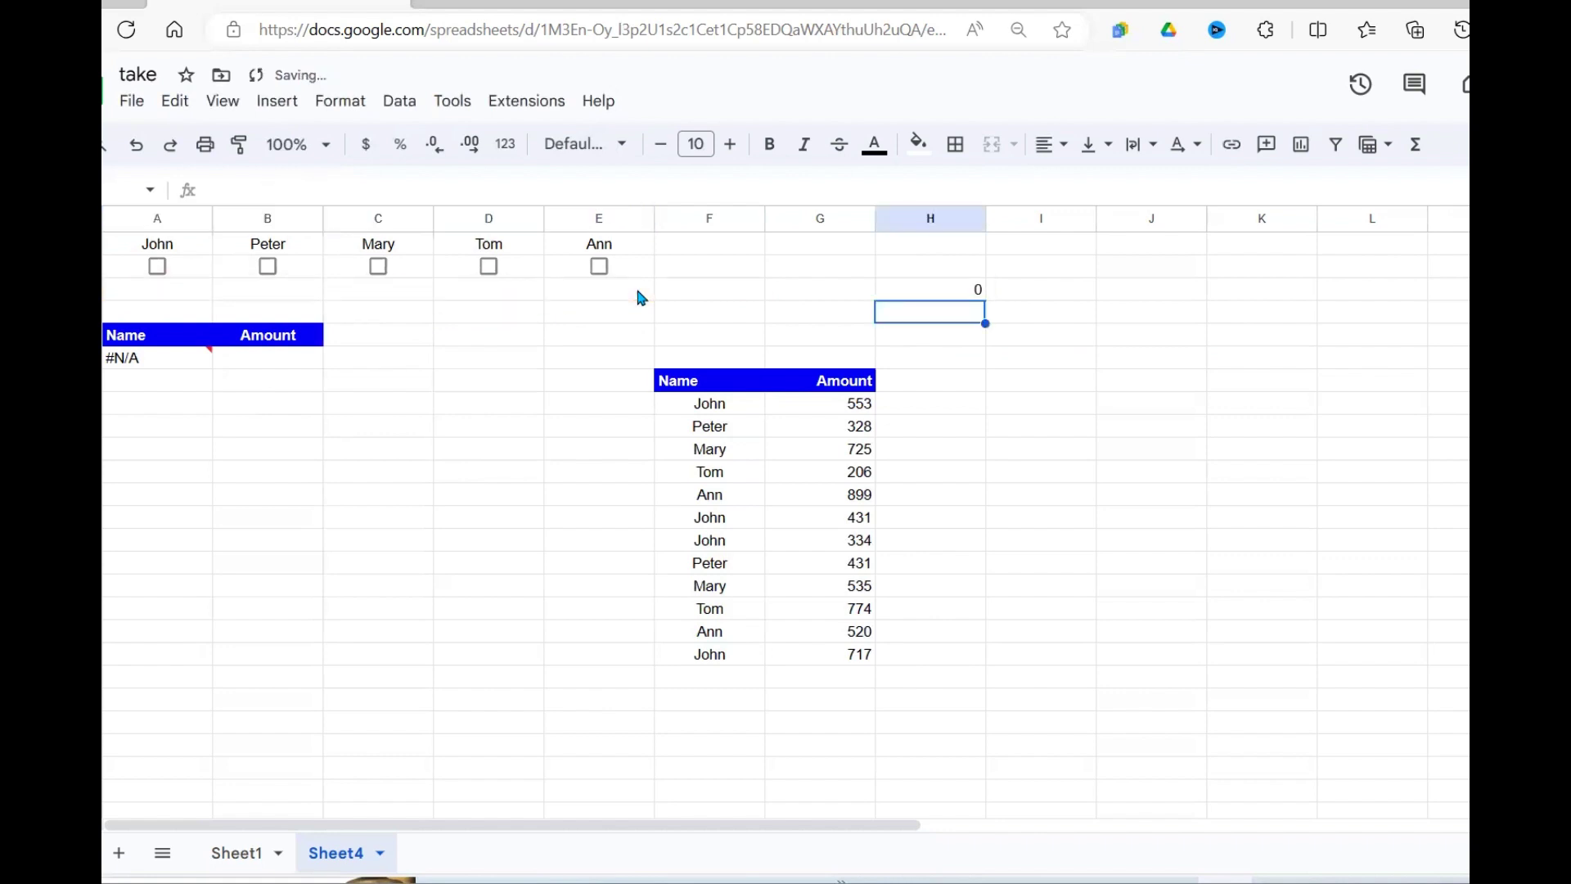
- Tick John and confirm H3's COUNTA now reads 1
click(959, 293)
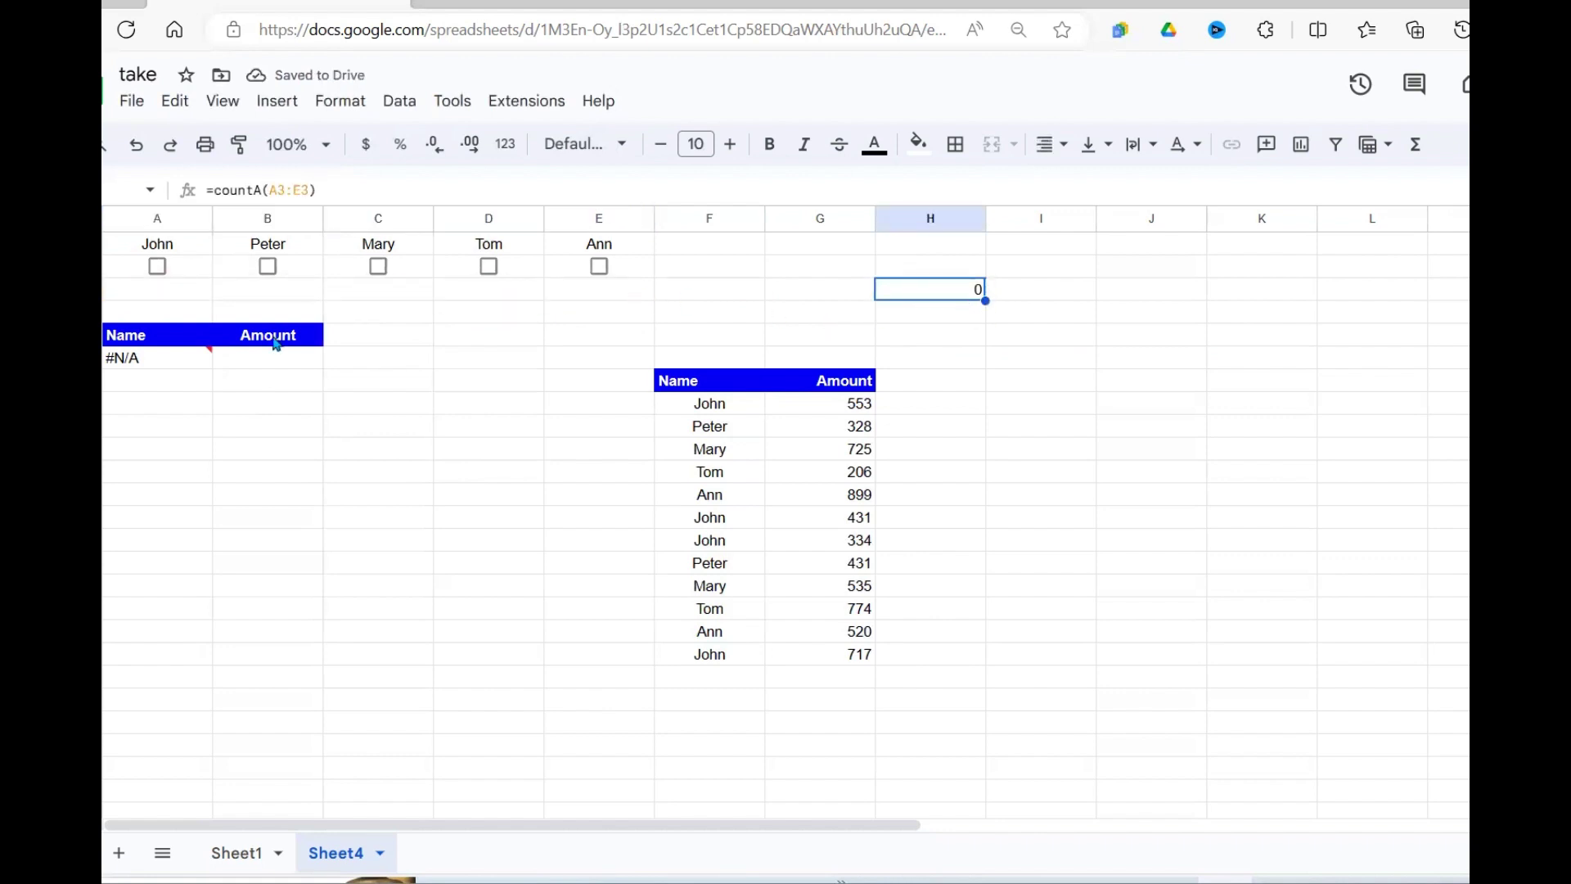
click(161, 278)
click(158, 267)
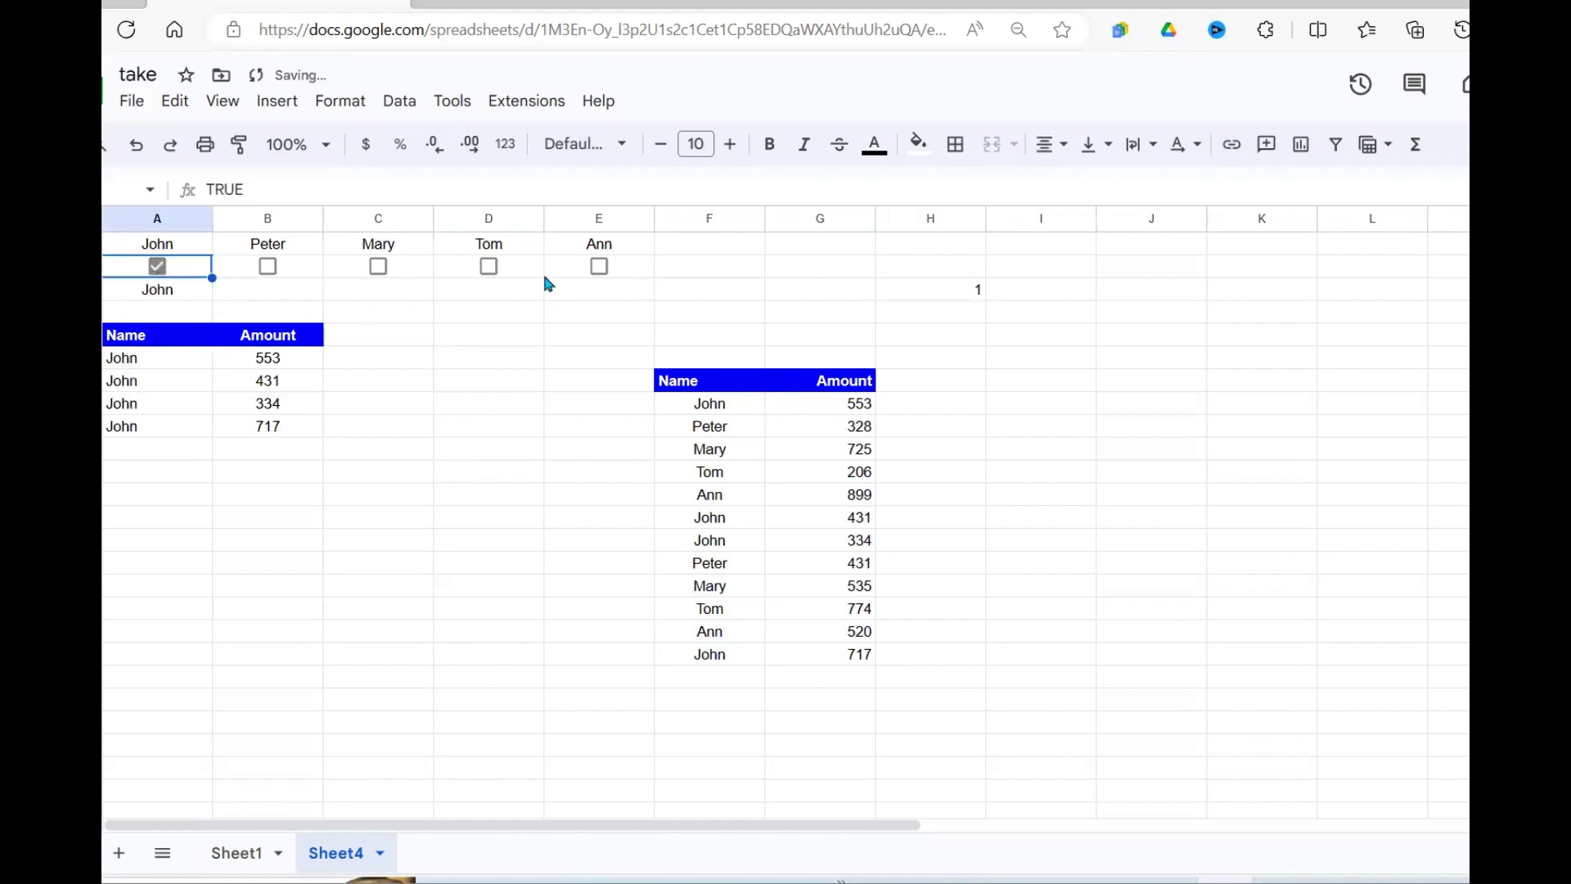
click(965, 288)
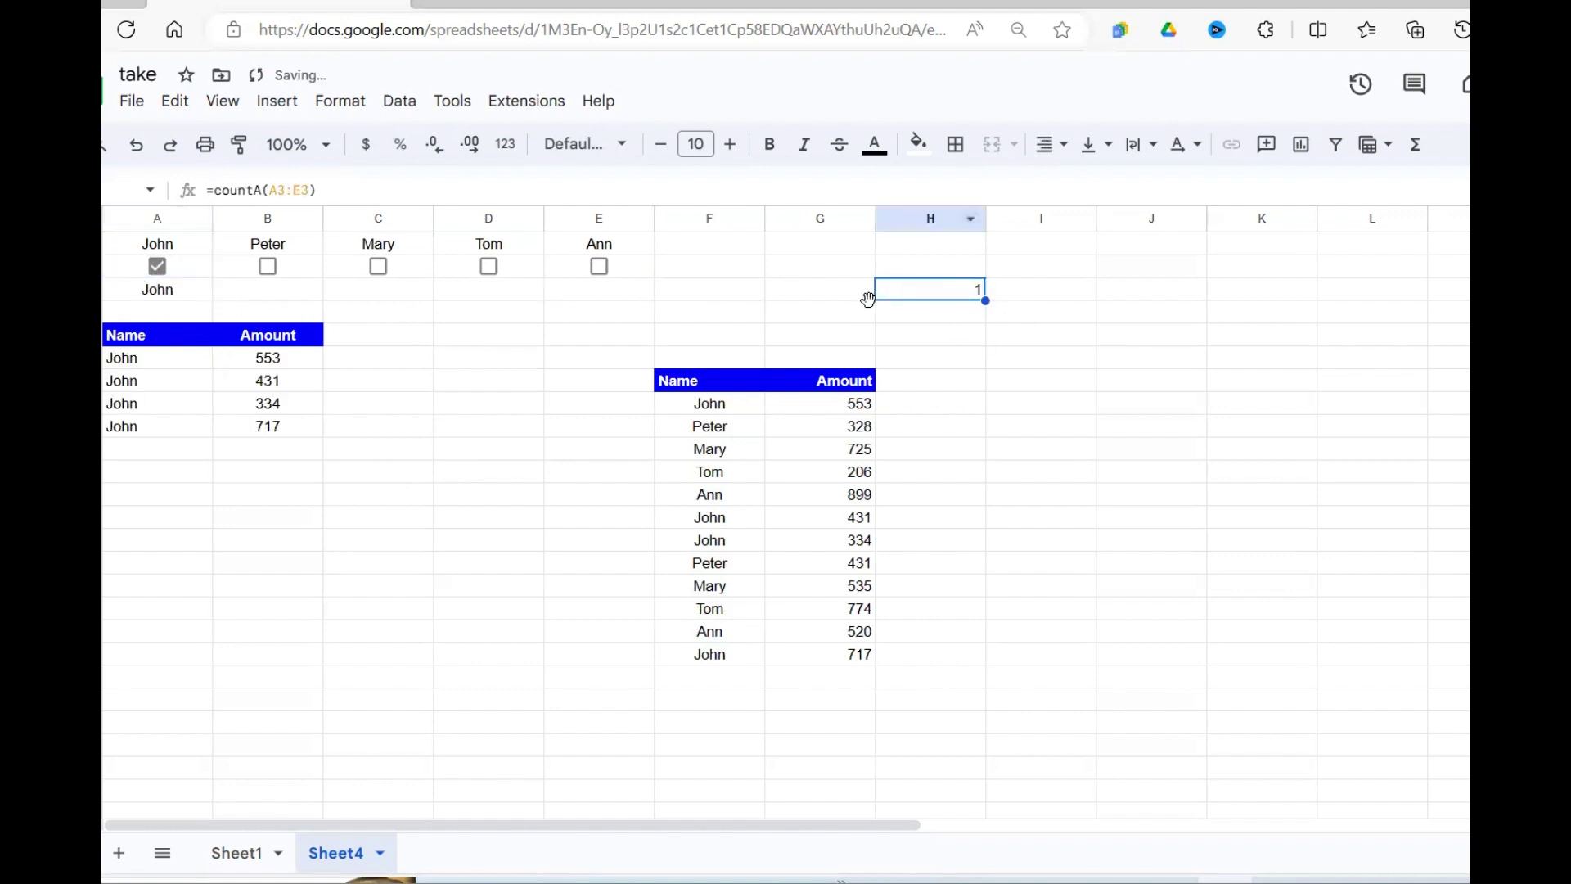
- Tick Peter and Mary to extend the list, then untick Mary, Peter and John
click(267, 266)
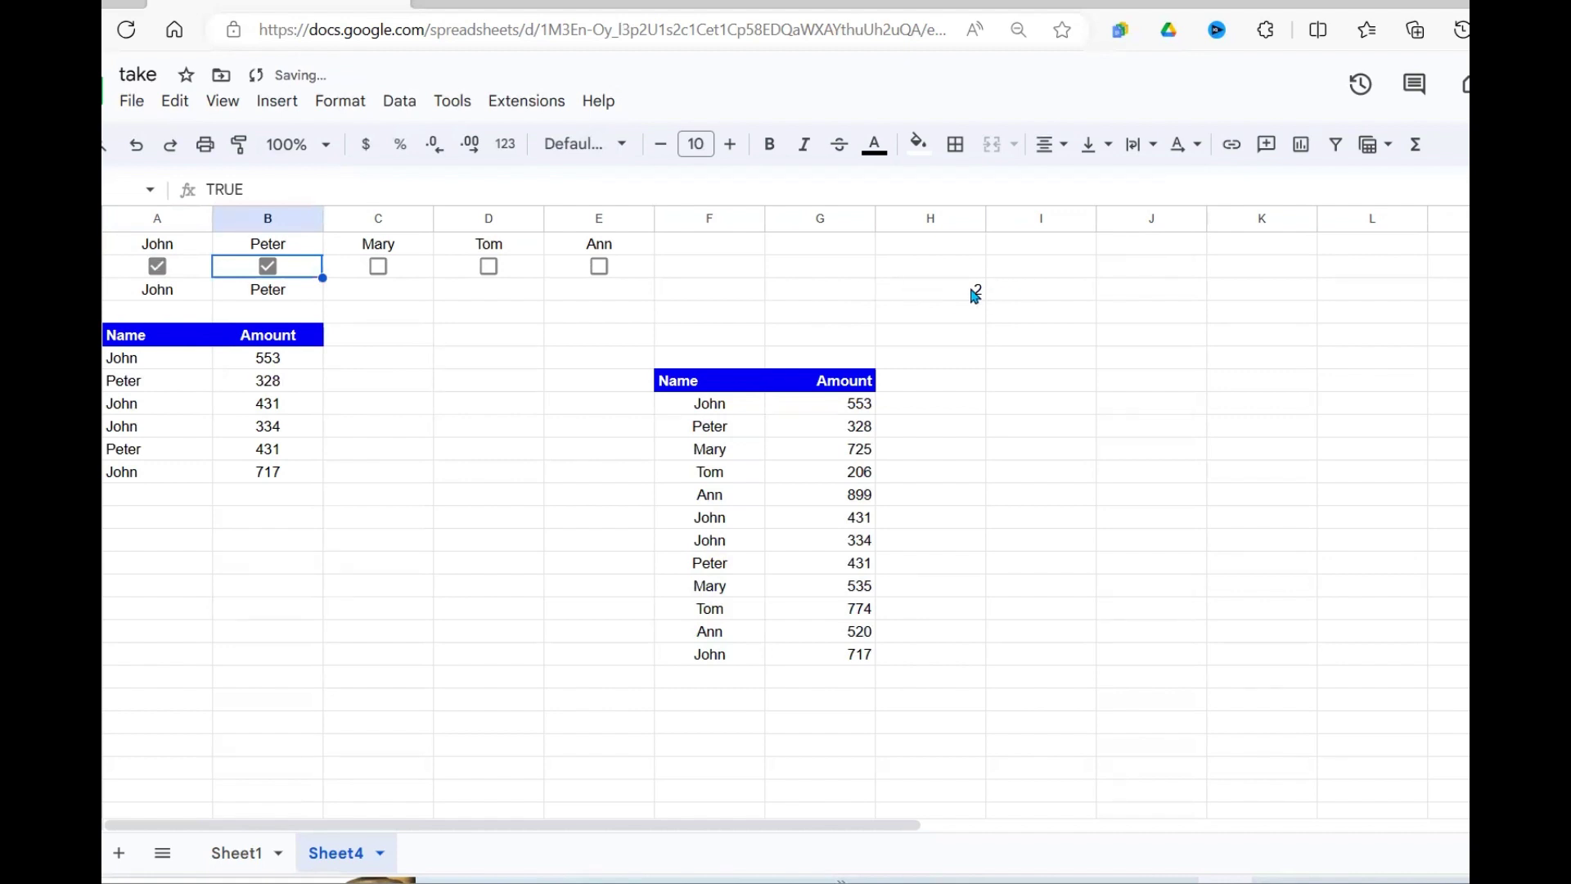
click(378, 266)
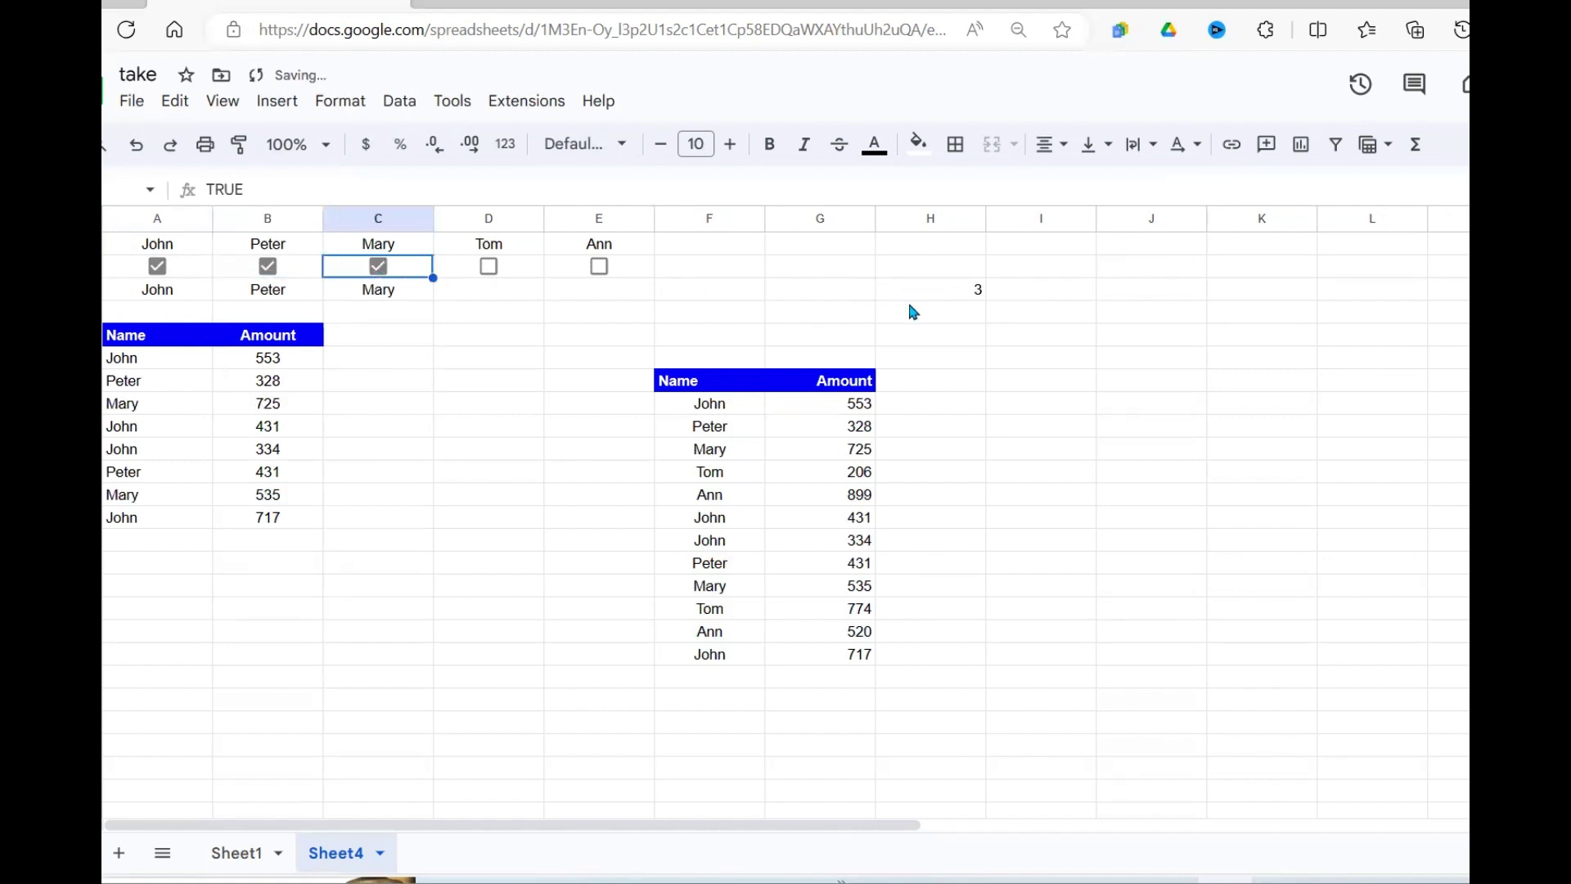
click(961, 291)
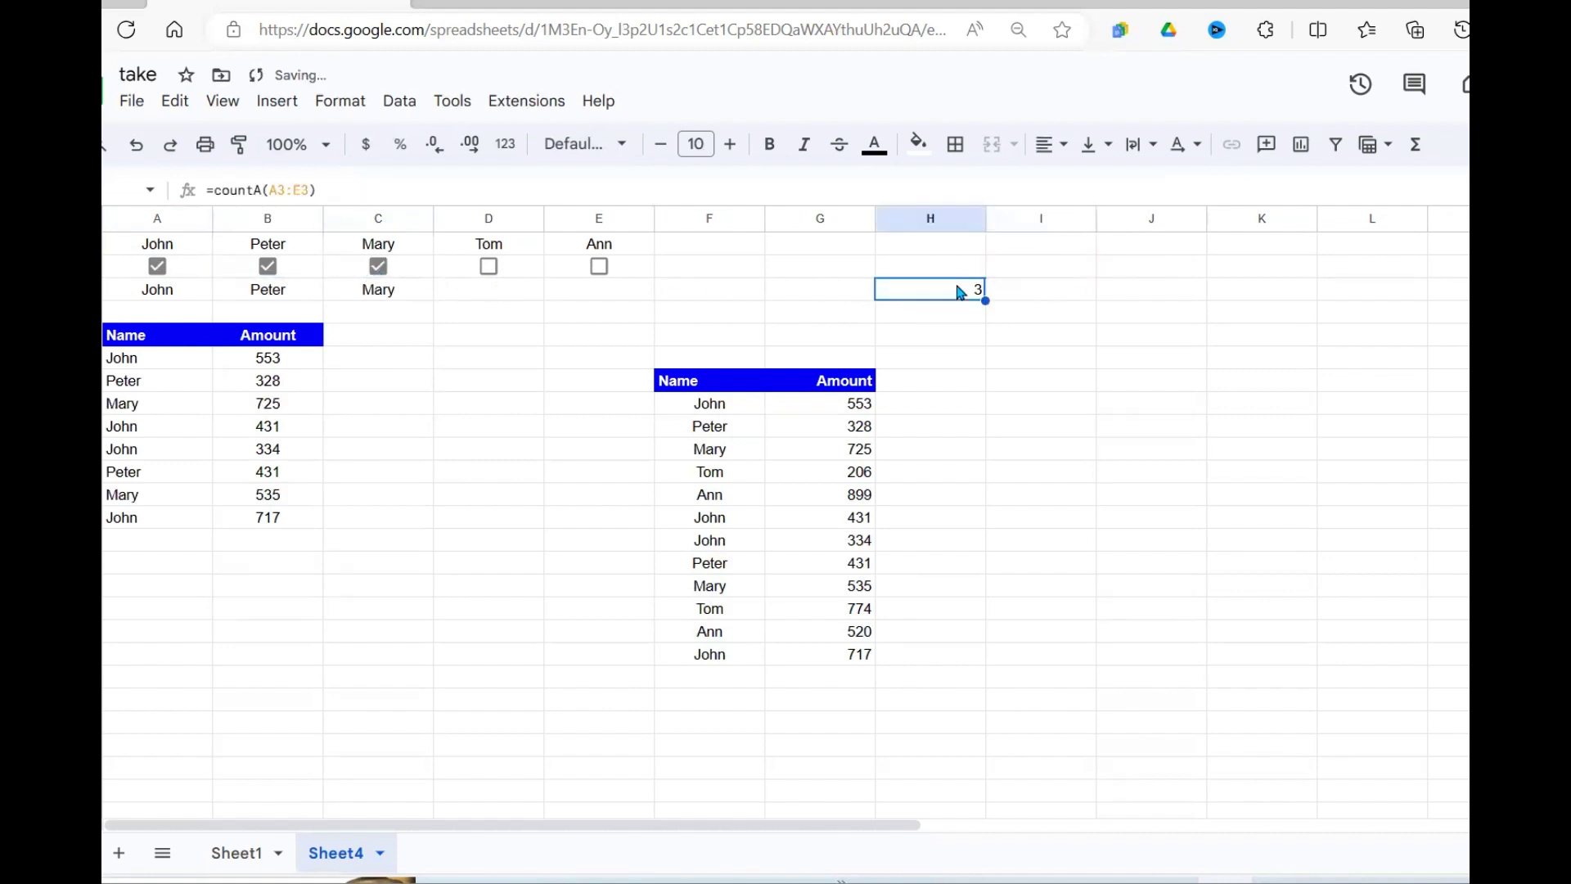
click(378, 266)
click(268, 266)
click(157, 266)
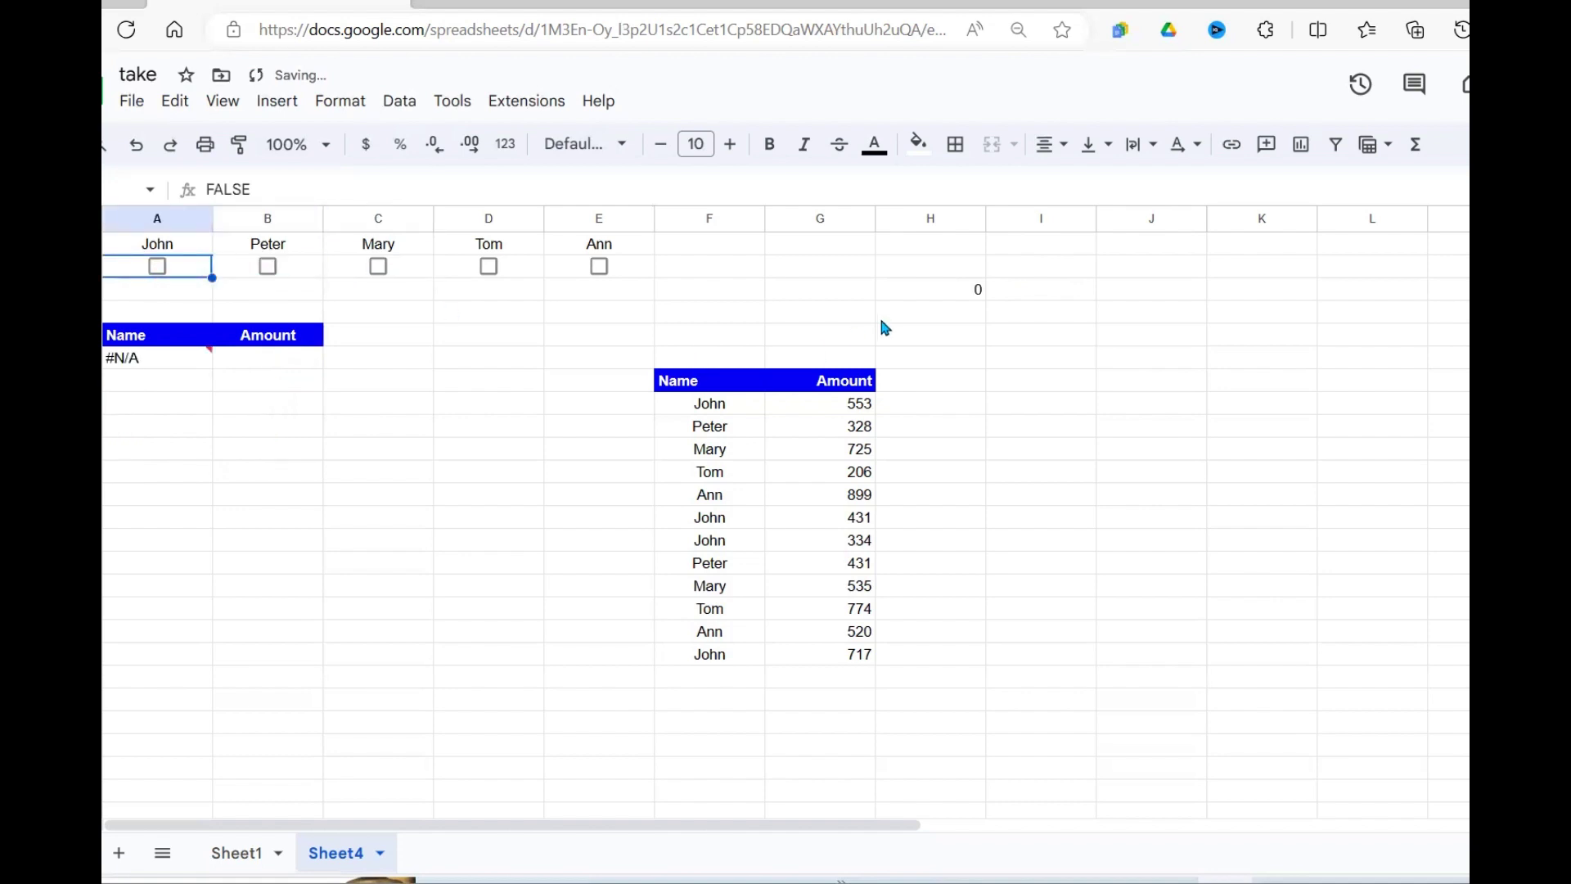
- Tick Mary so H3 counts 1 and the list shows her 725 and 535 rows
click(941, 293)
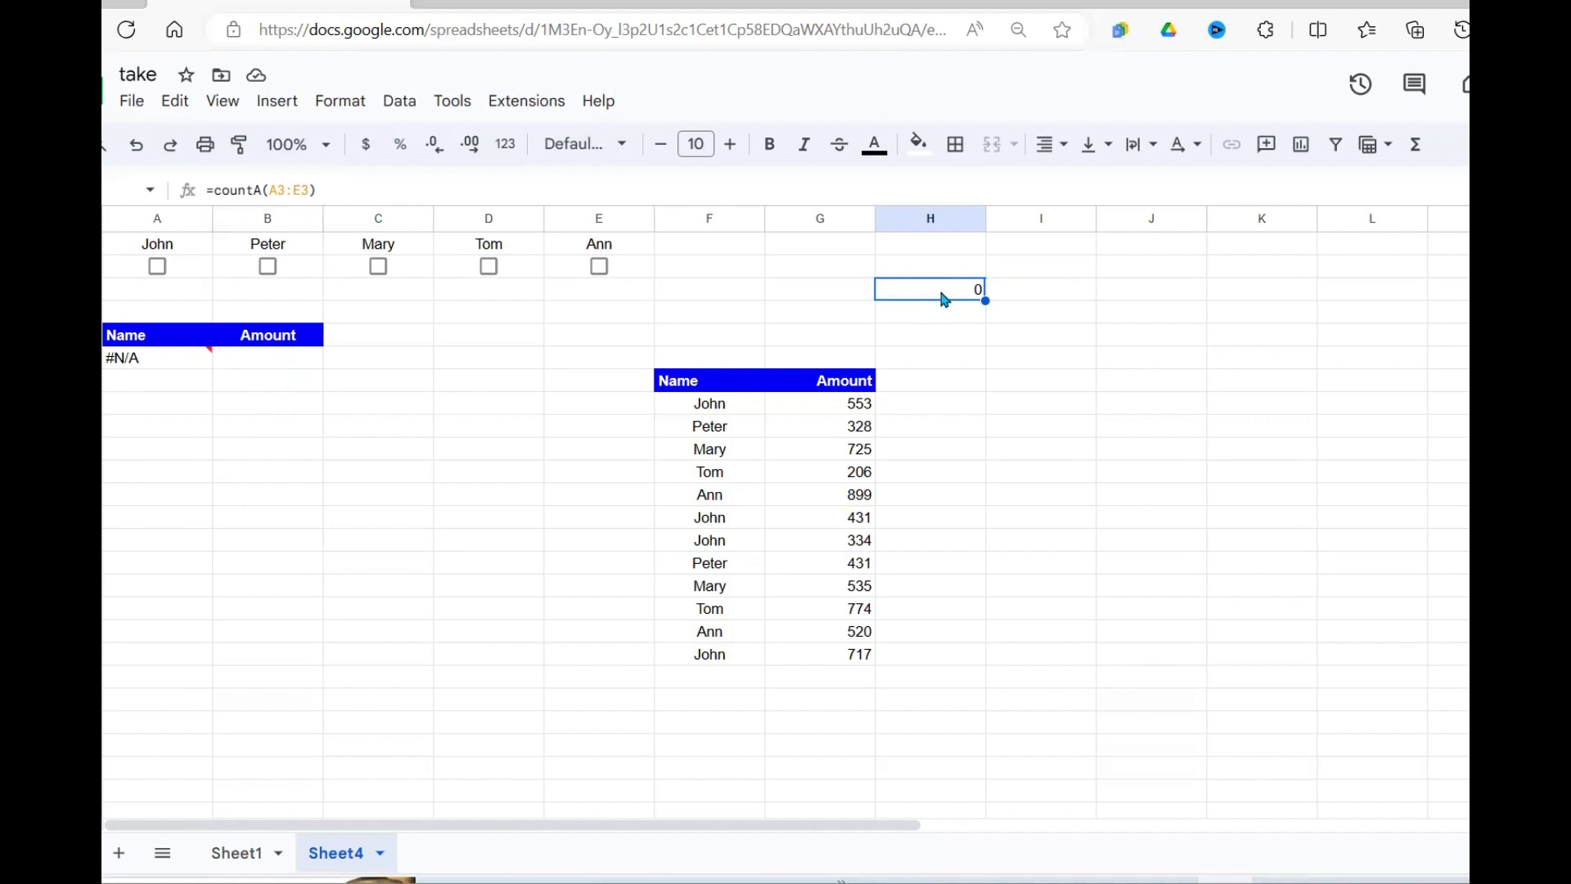
drag(156, 290, 596, 284)
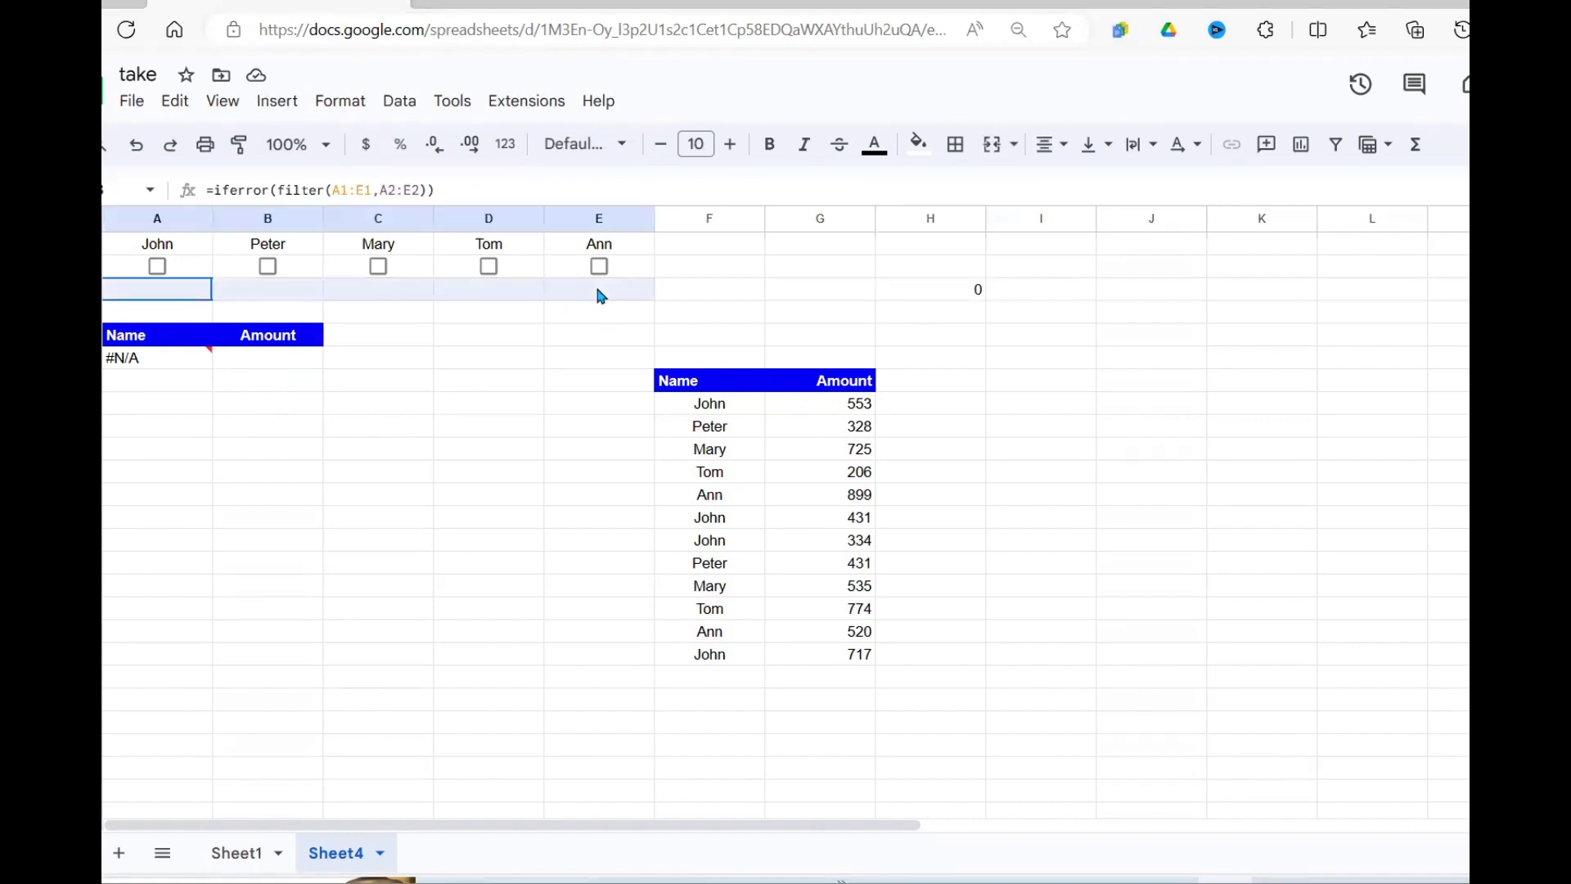
click(378, 268)
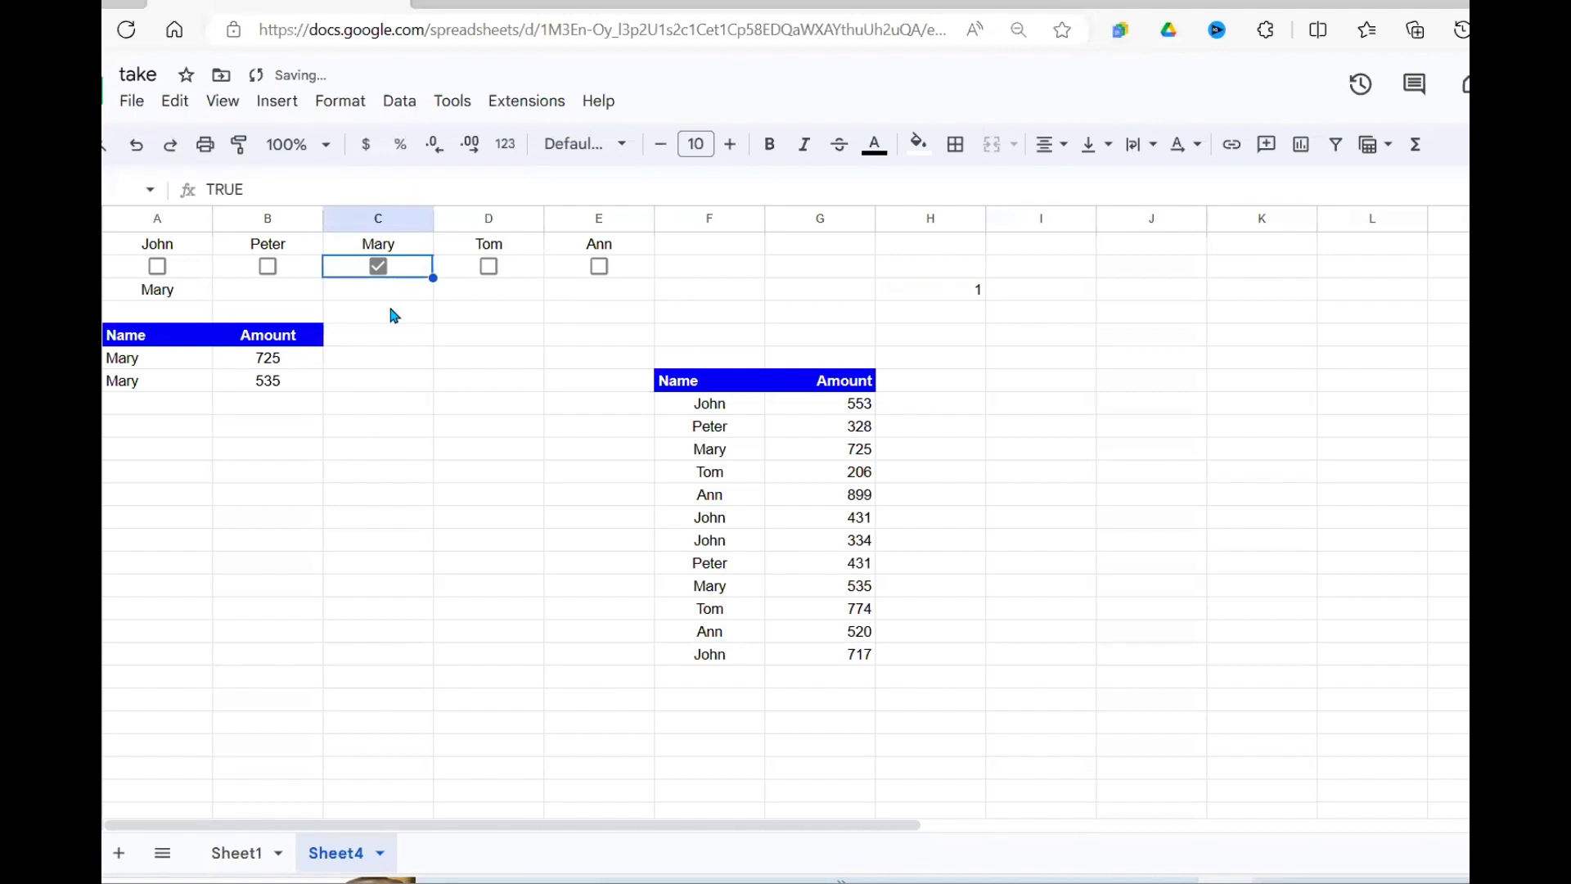
click(970, 298)
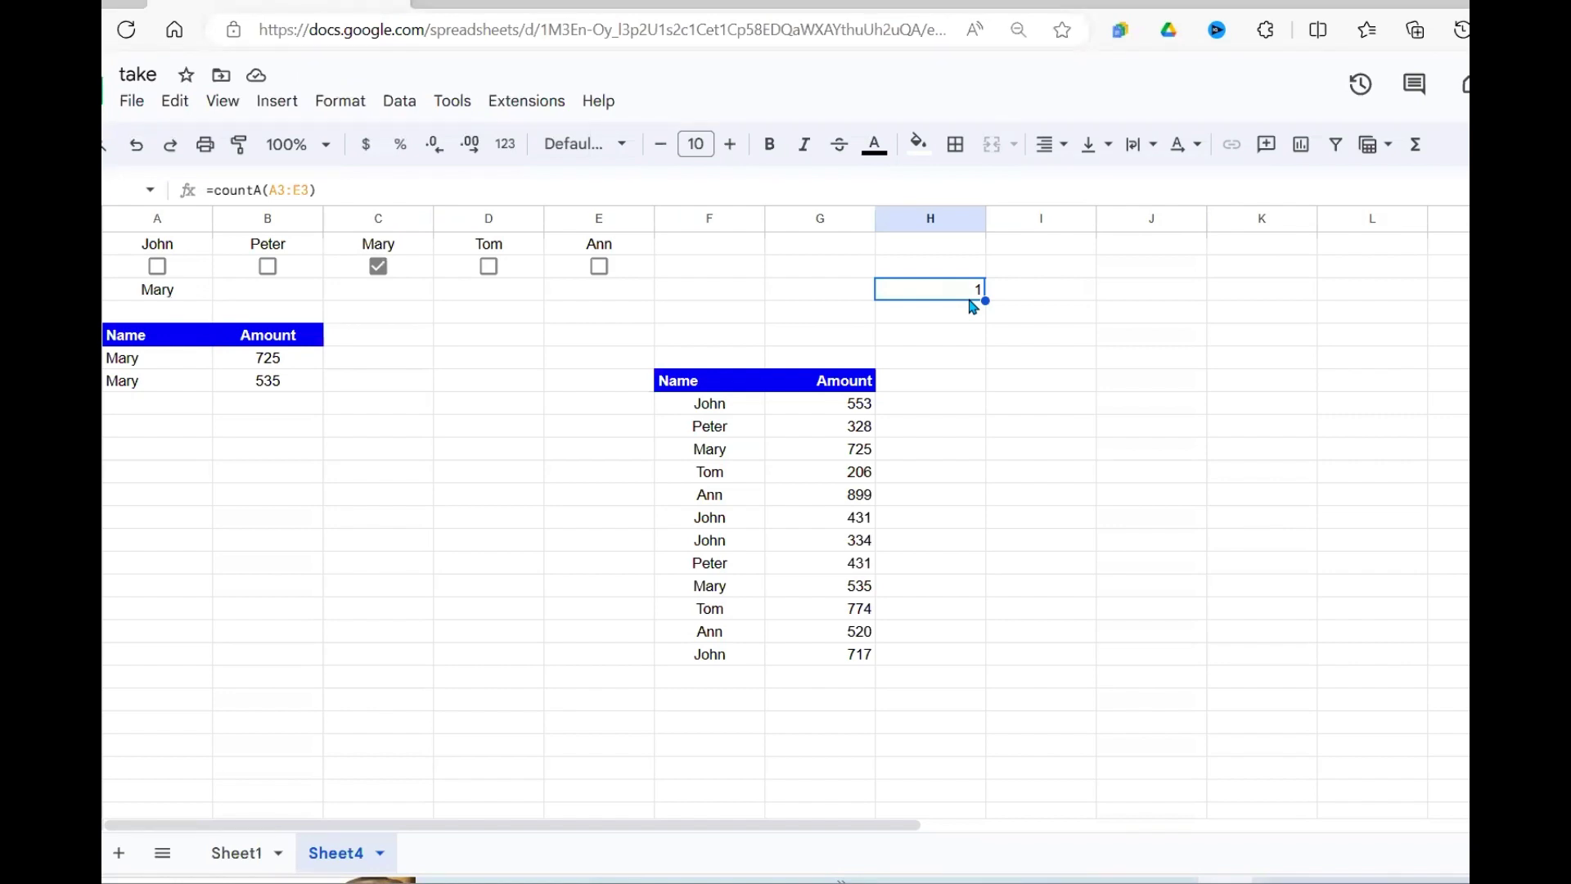
- Select A6's FILTER formula text after the equals sign in the formula bar
click(195, 360)
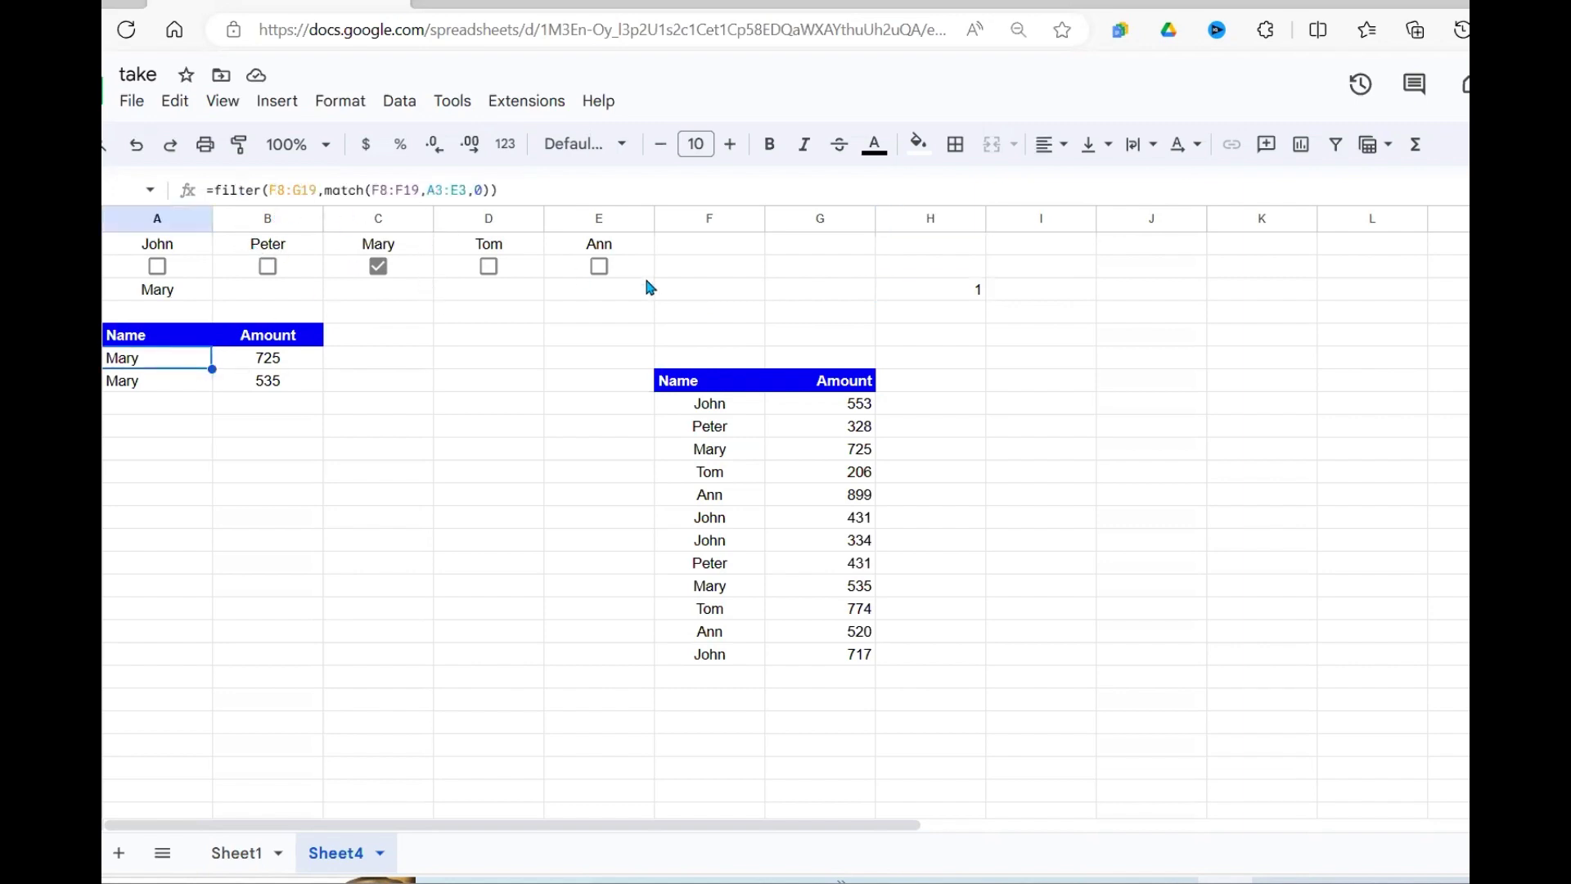
click(511, 189)
drag(510, 189, 215, 189)
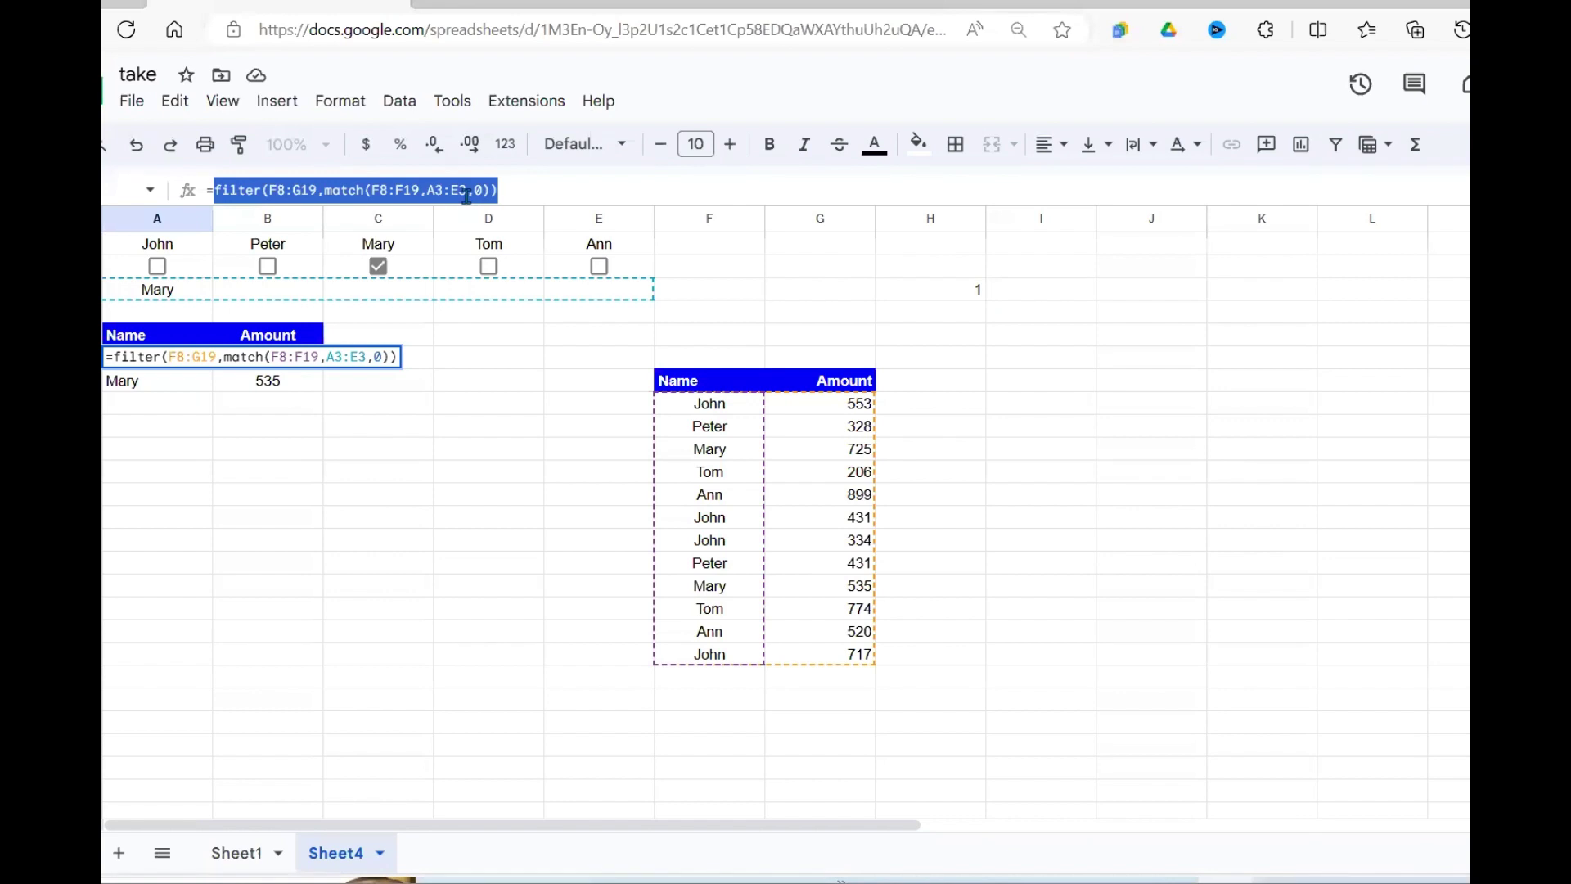
- Cut the old FILTER text and begin the formula as =if(counta(A3:E3)=0,
key(ctrl+x)
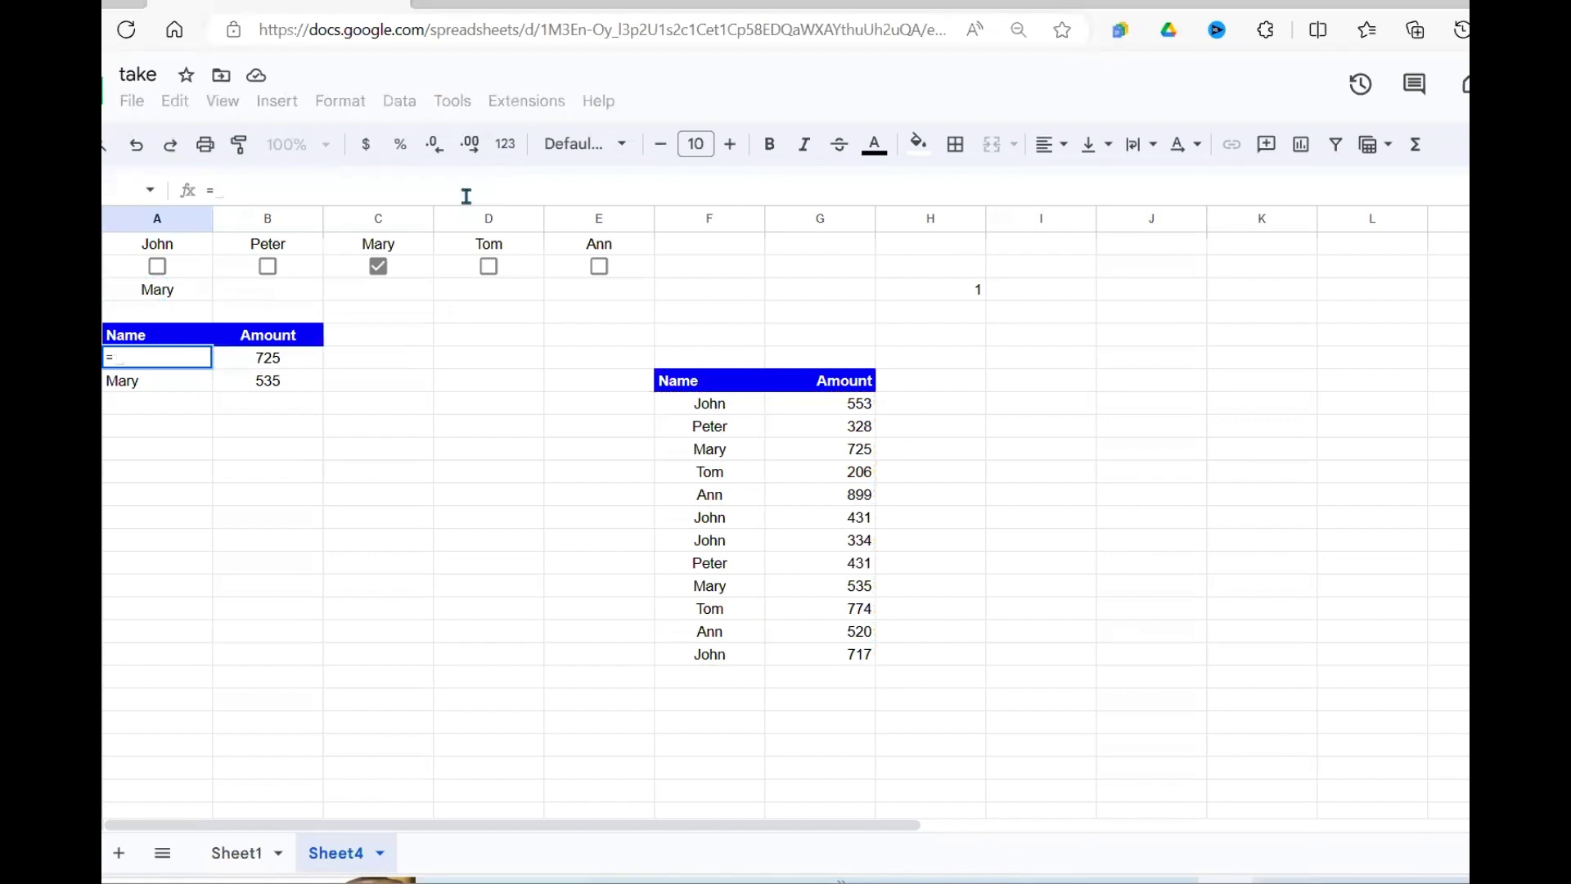
text(if)
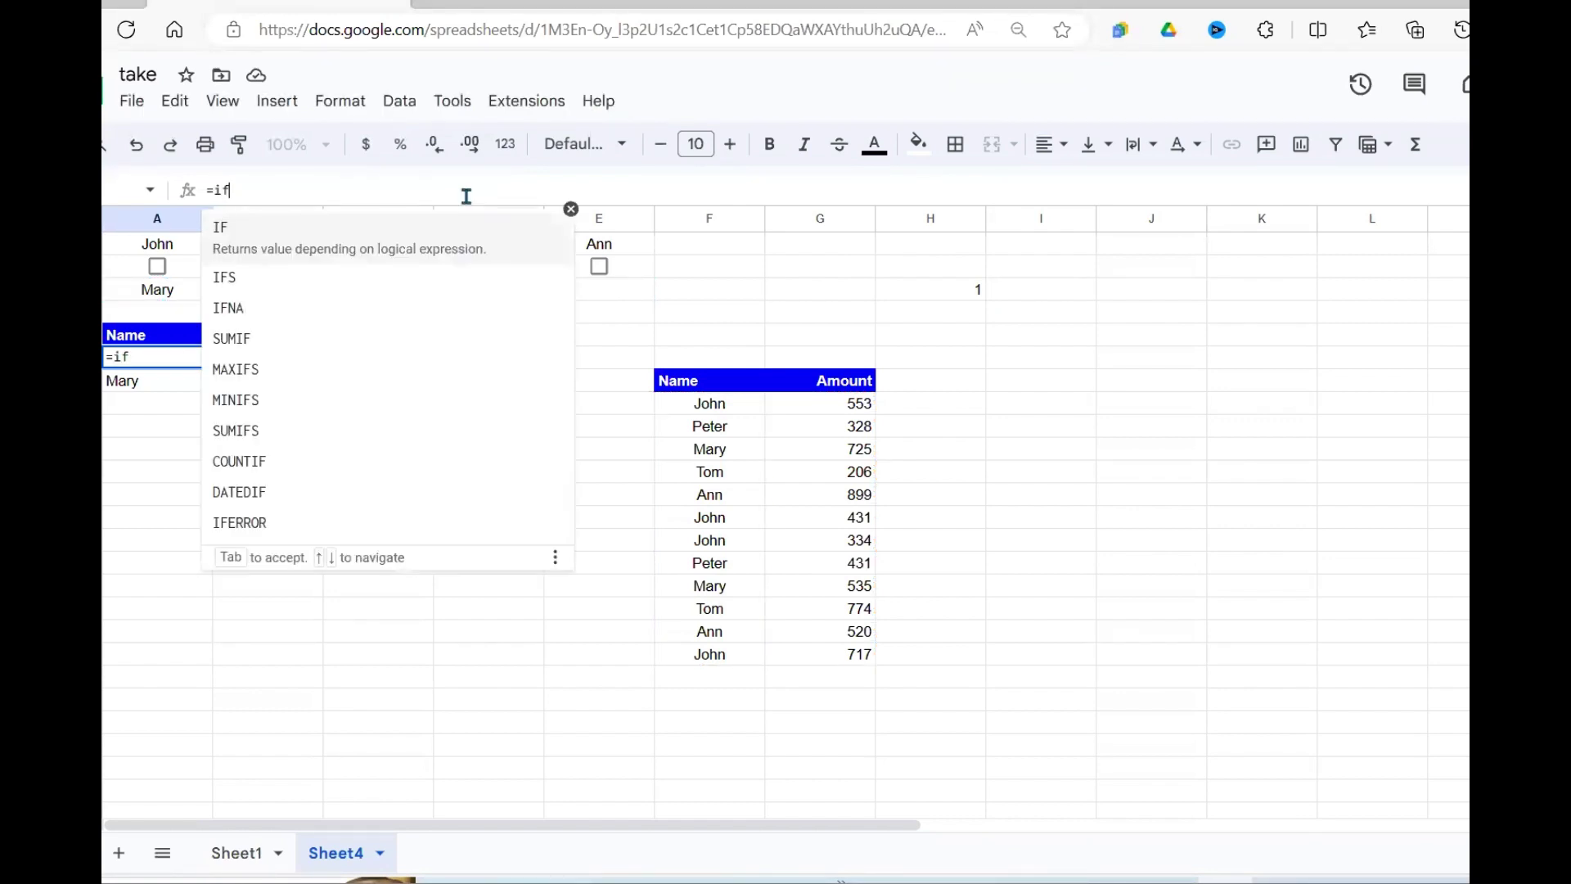
text(()
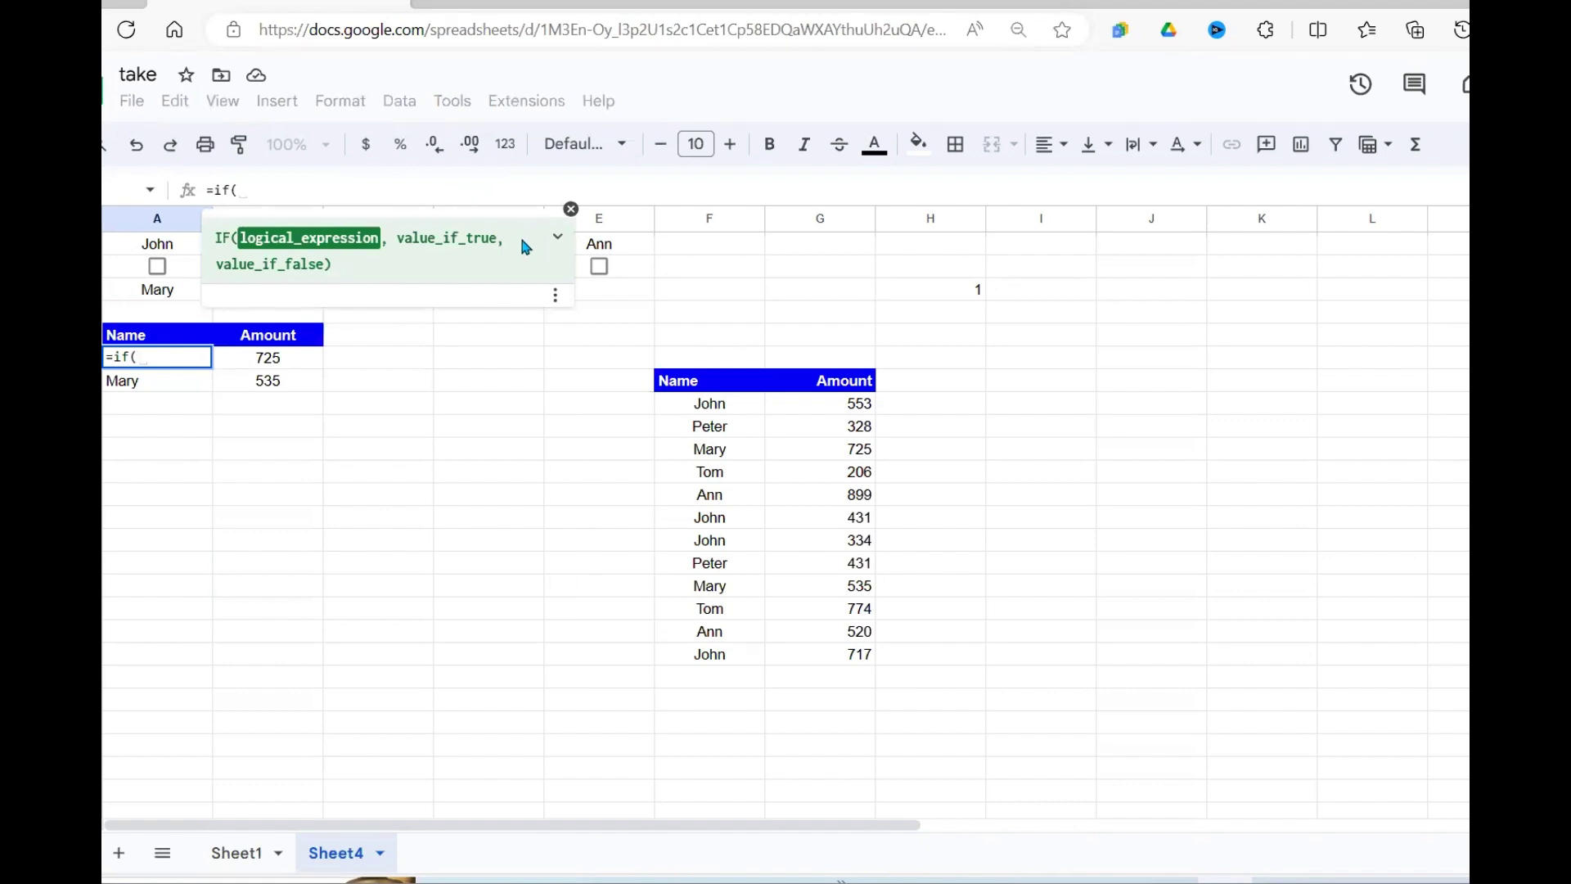
text(count)
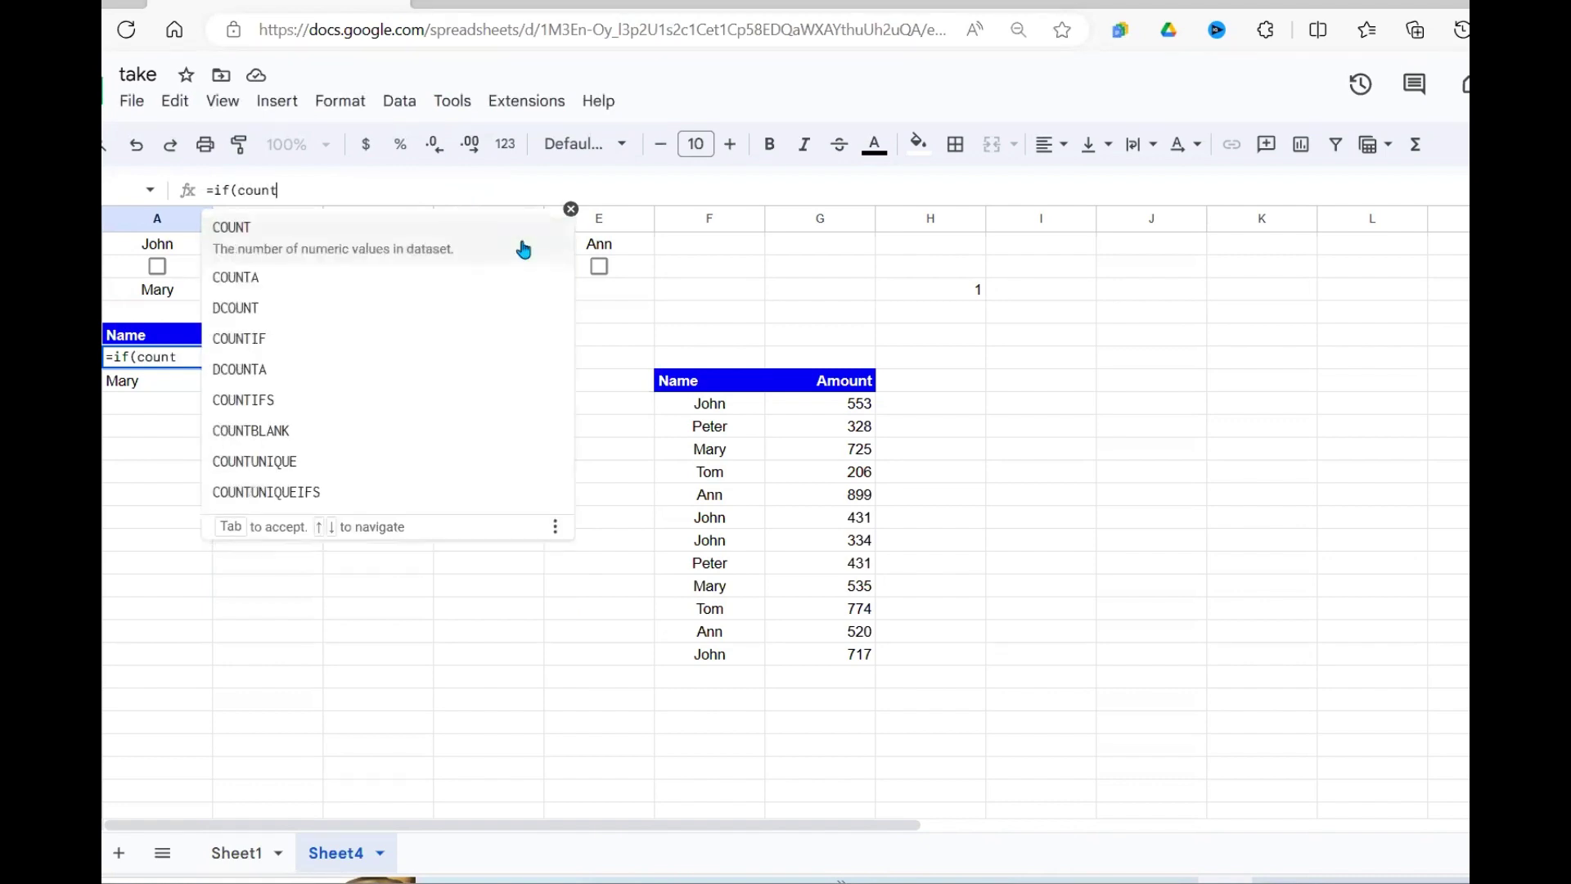
text(a()
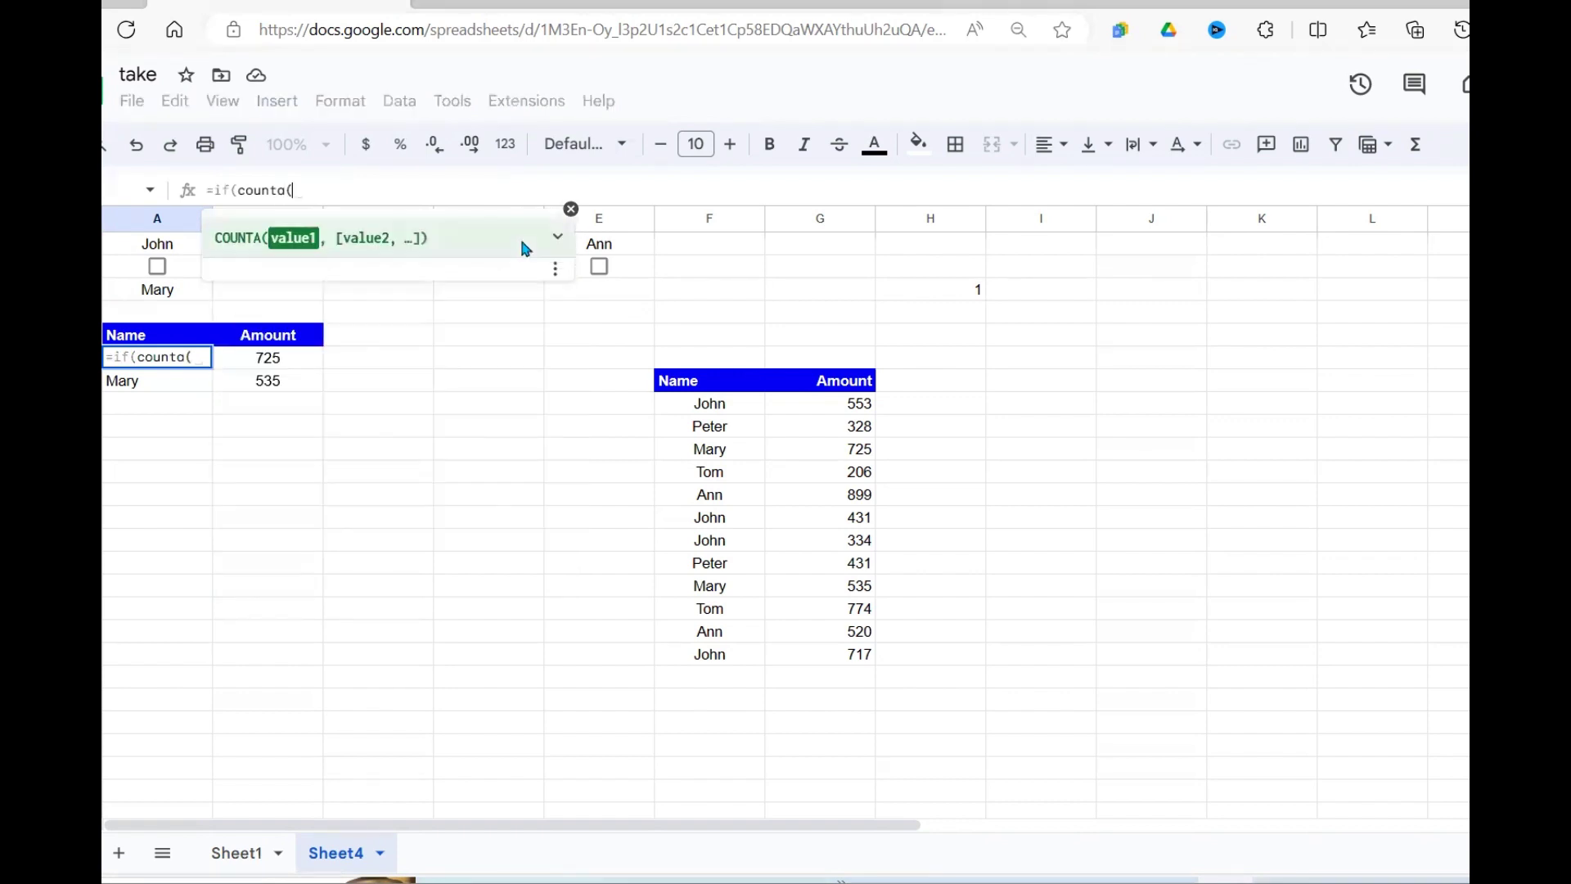
drag(164, 296, 605, 290)
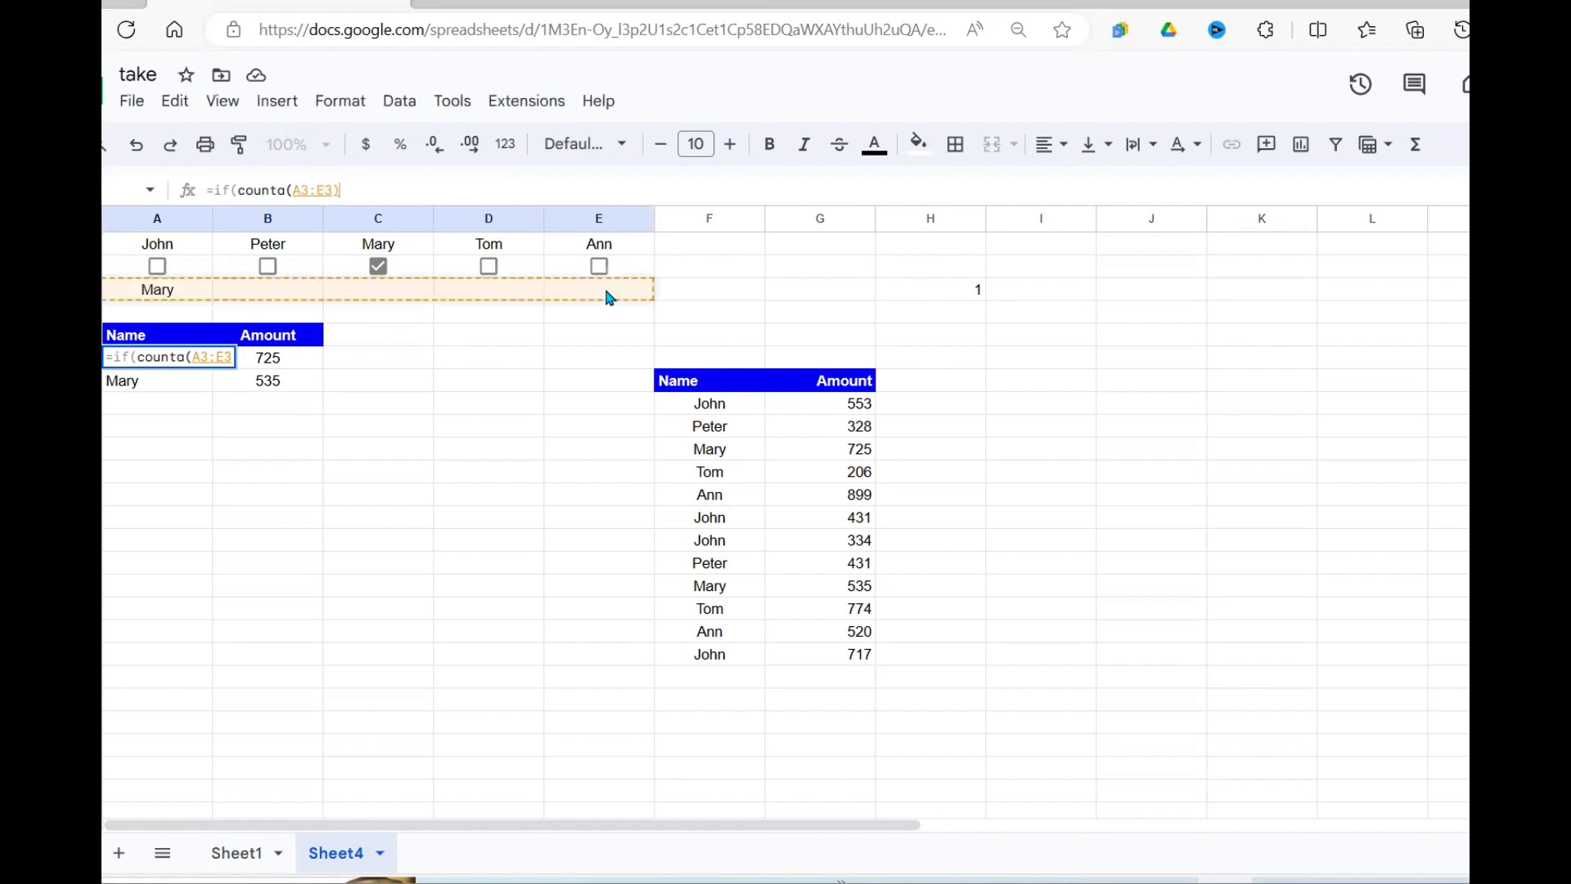
text()=0)
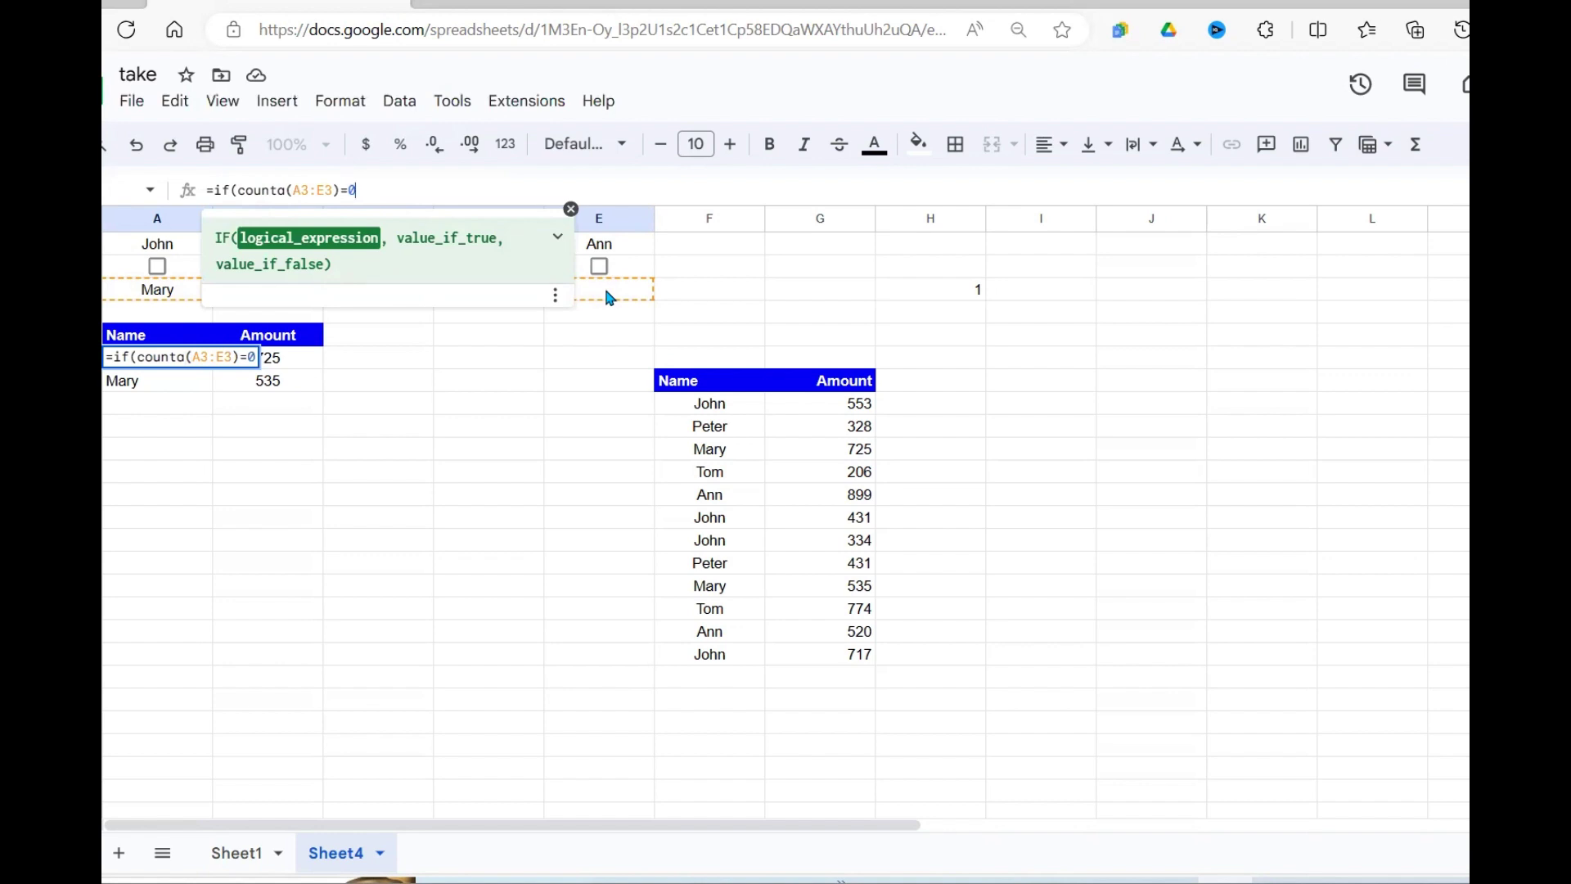
text(,)
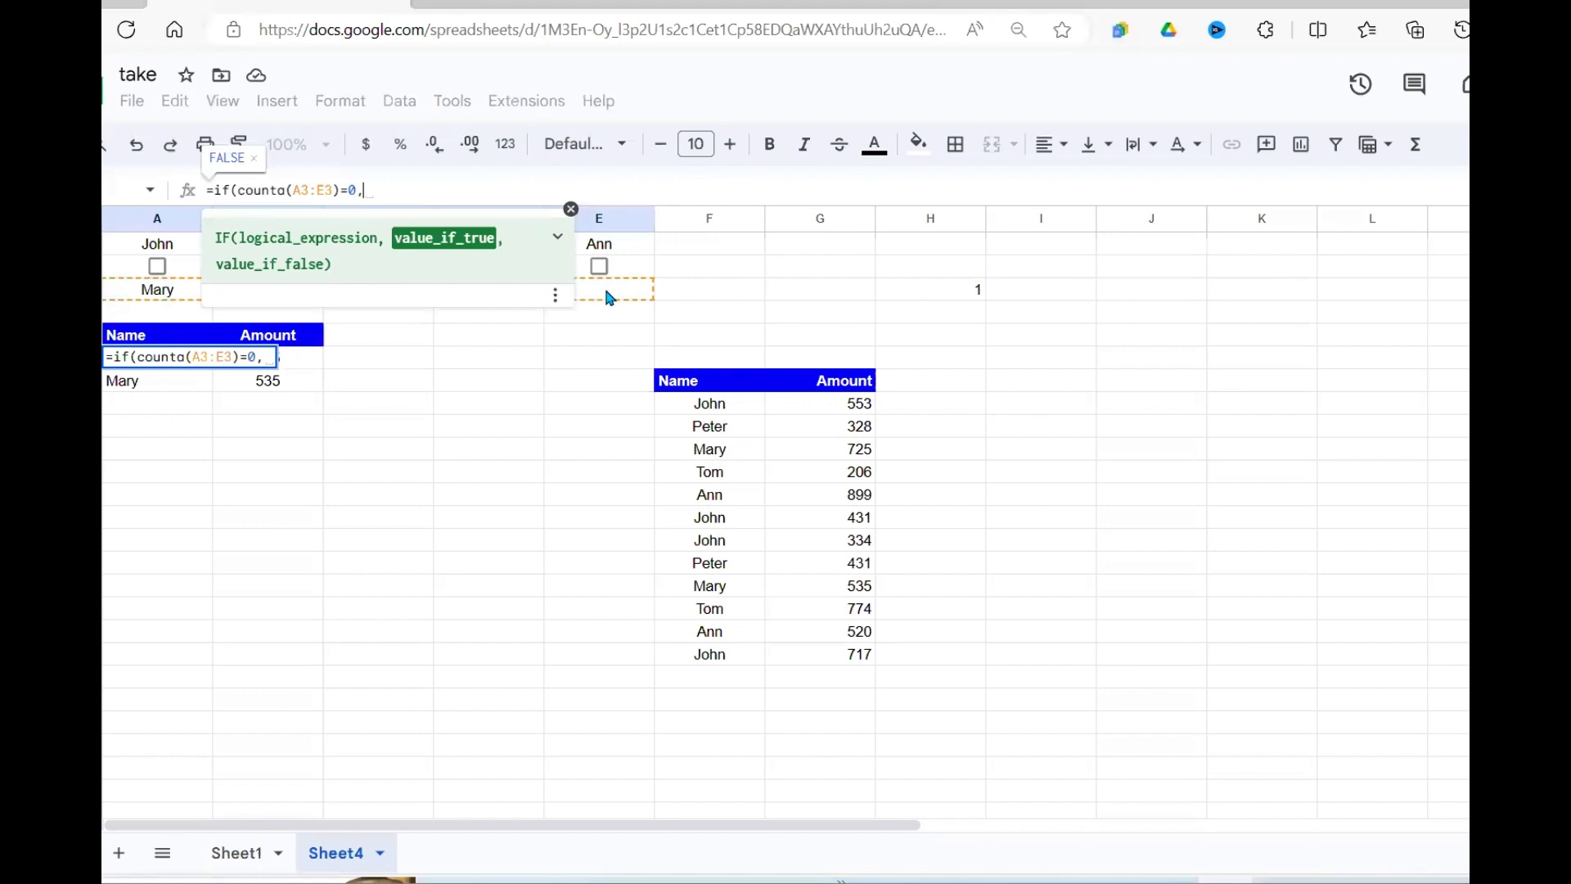
- Complete the IF with {F8:G} when nothing is ticked and the pasted FILTER otherwise
text({)
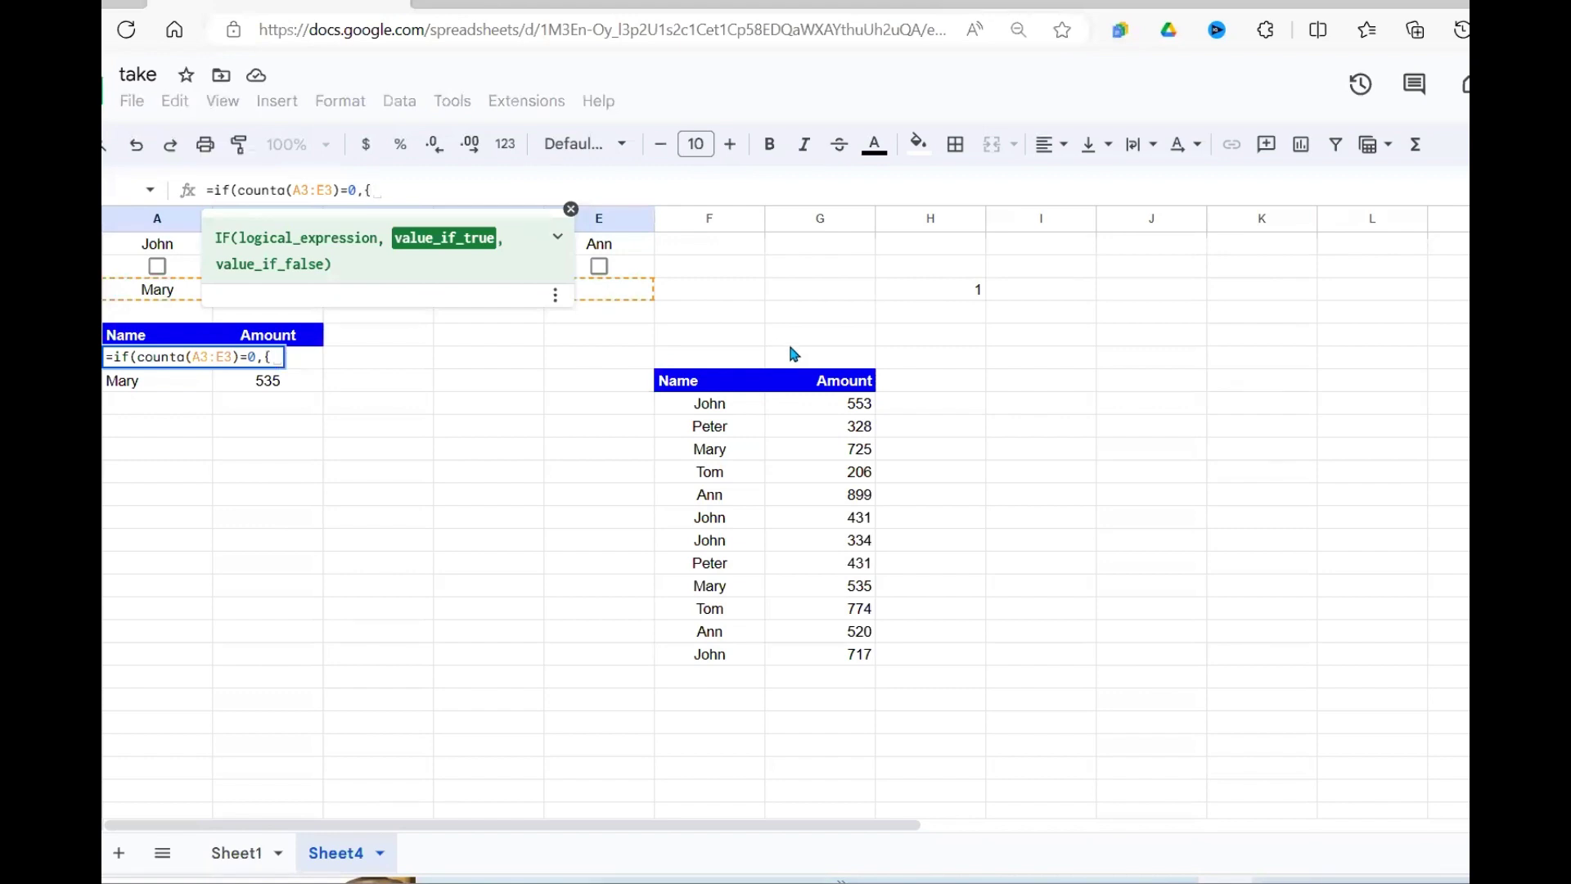
drag(736, 410, 822, 652)
key(BackSpace)
key(BackSpace)
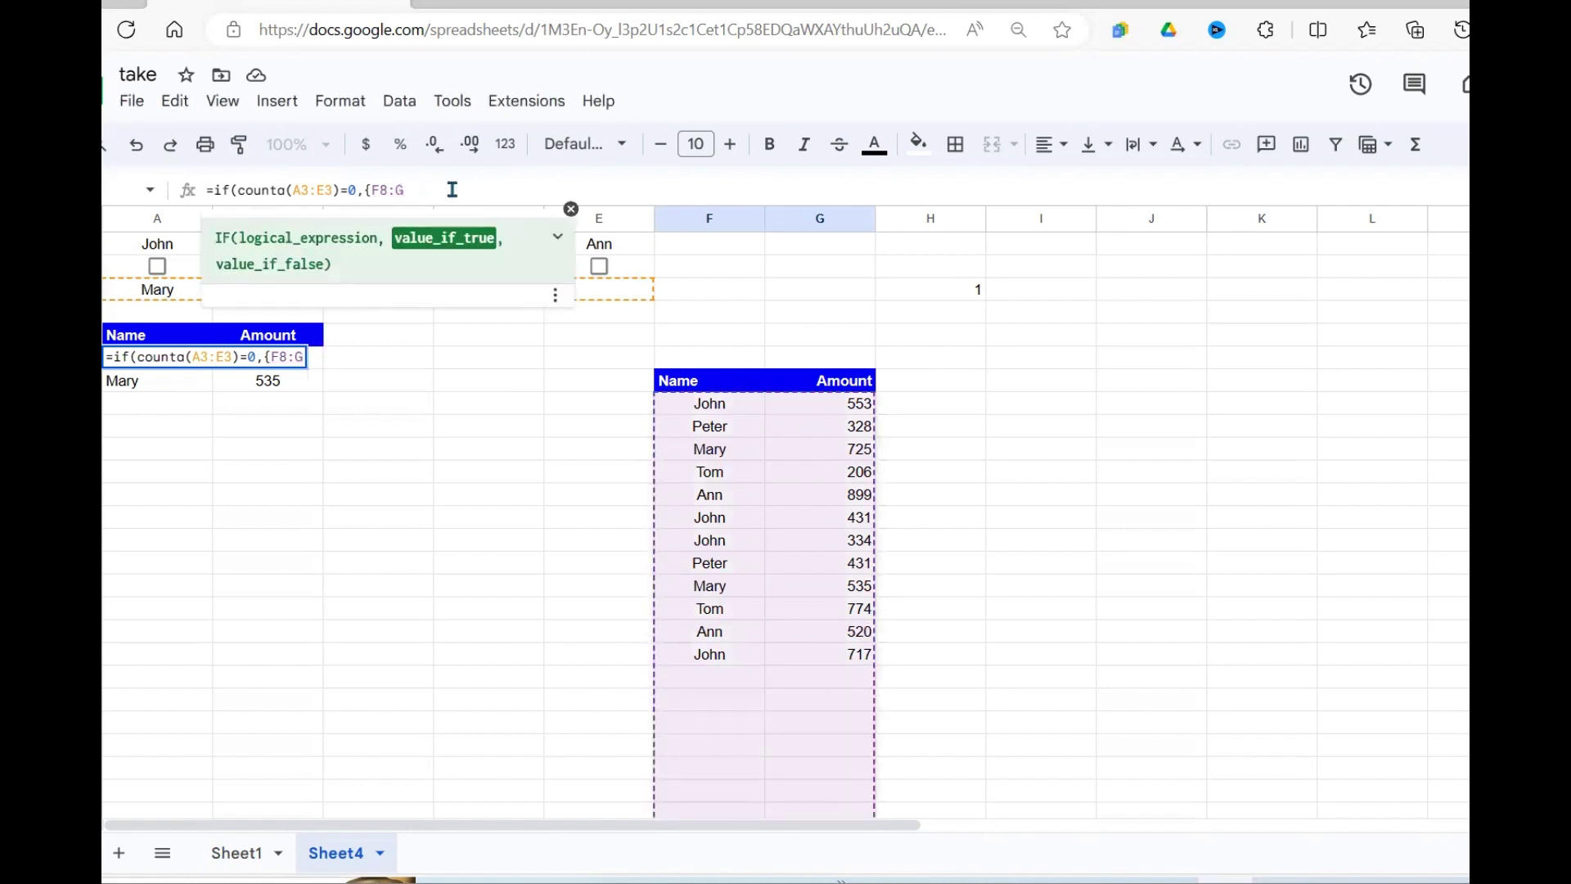
text(},)
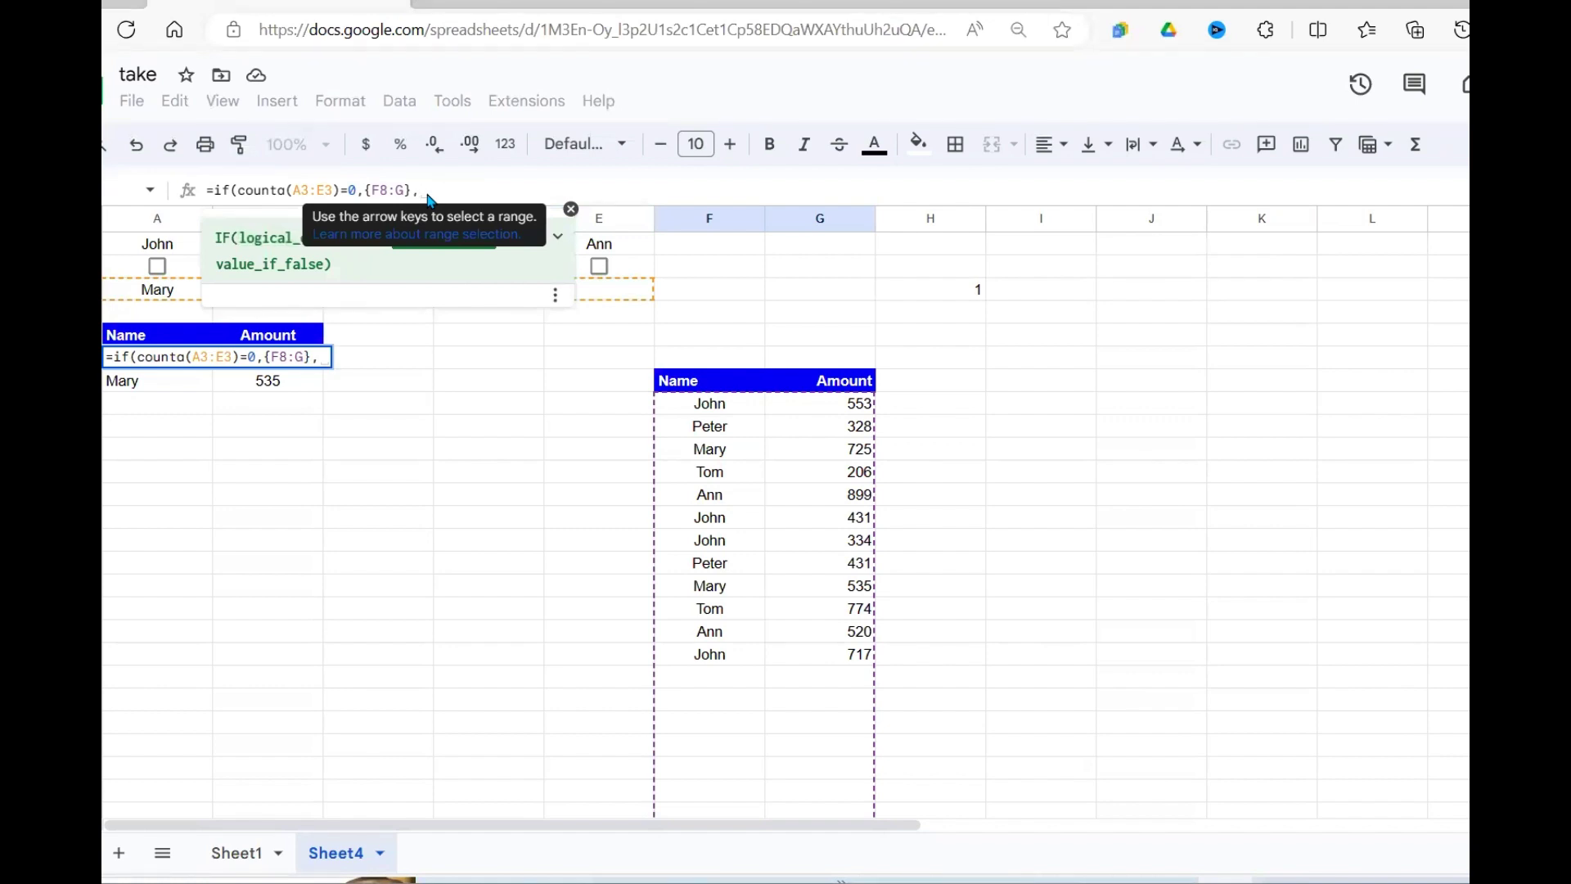
text(filter(F8:G19,match(F8:F19,A3:E3,0)))
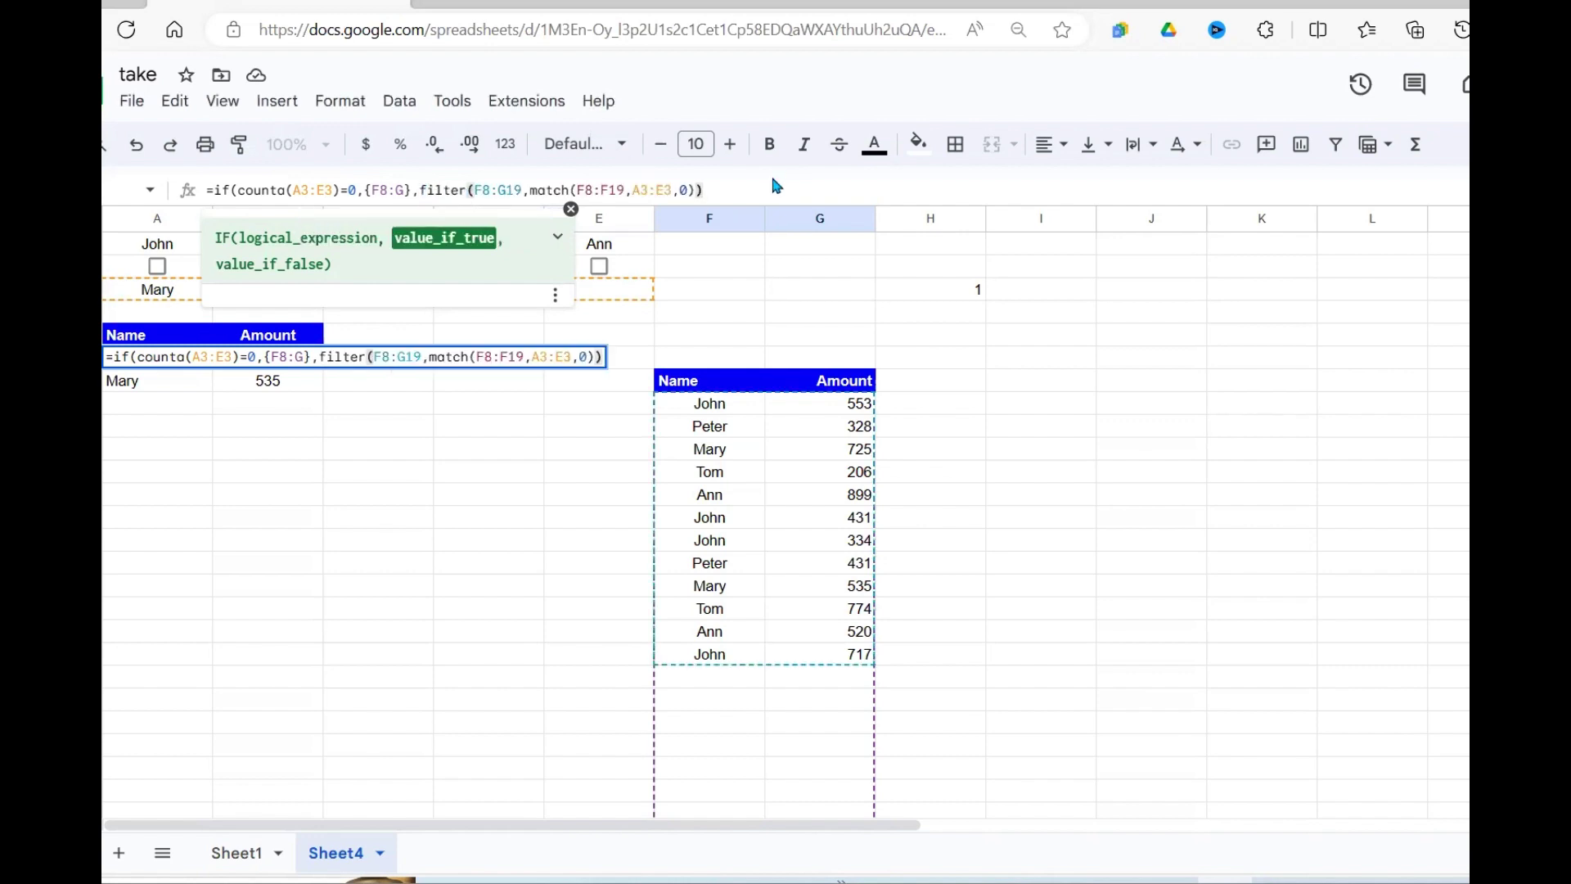
click(713, 191)
text())
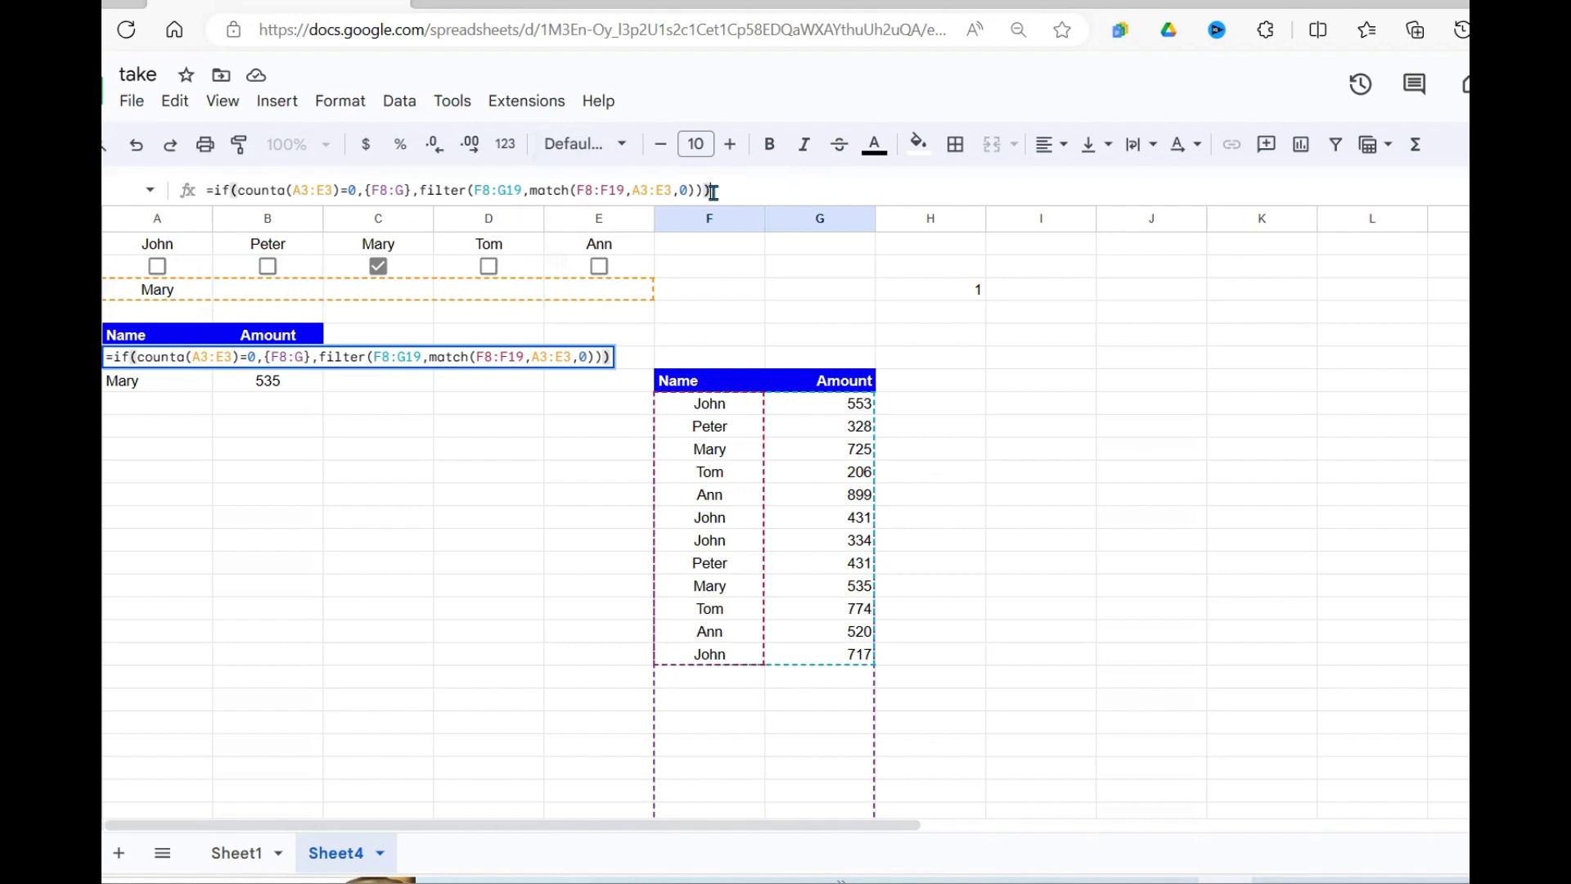
key(Return)
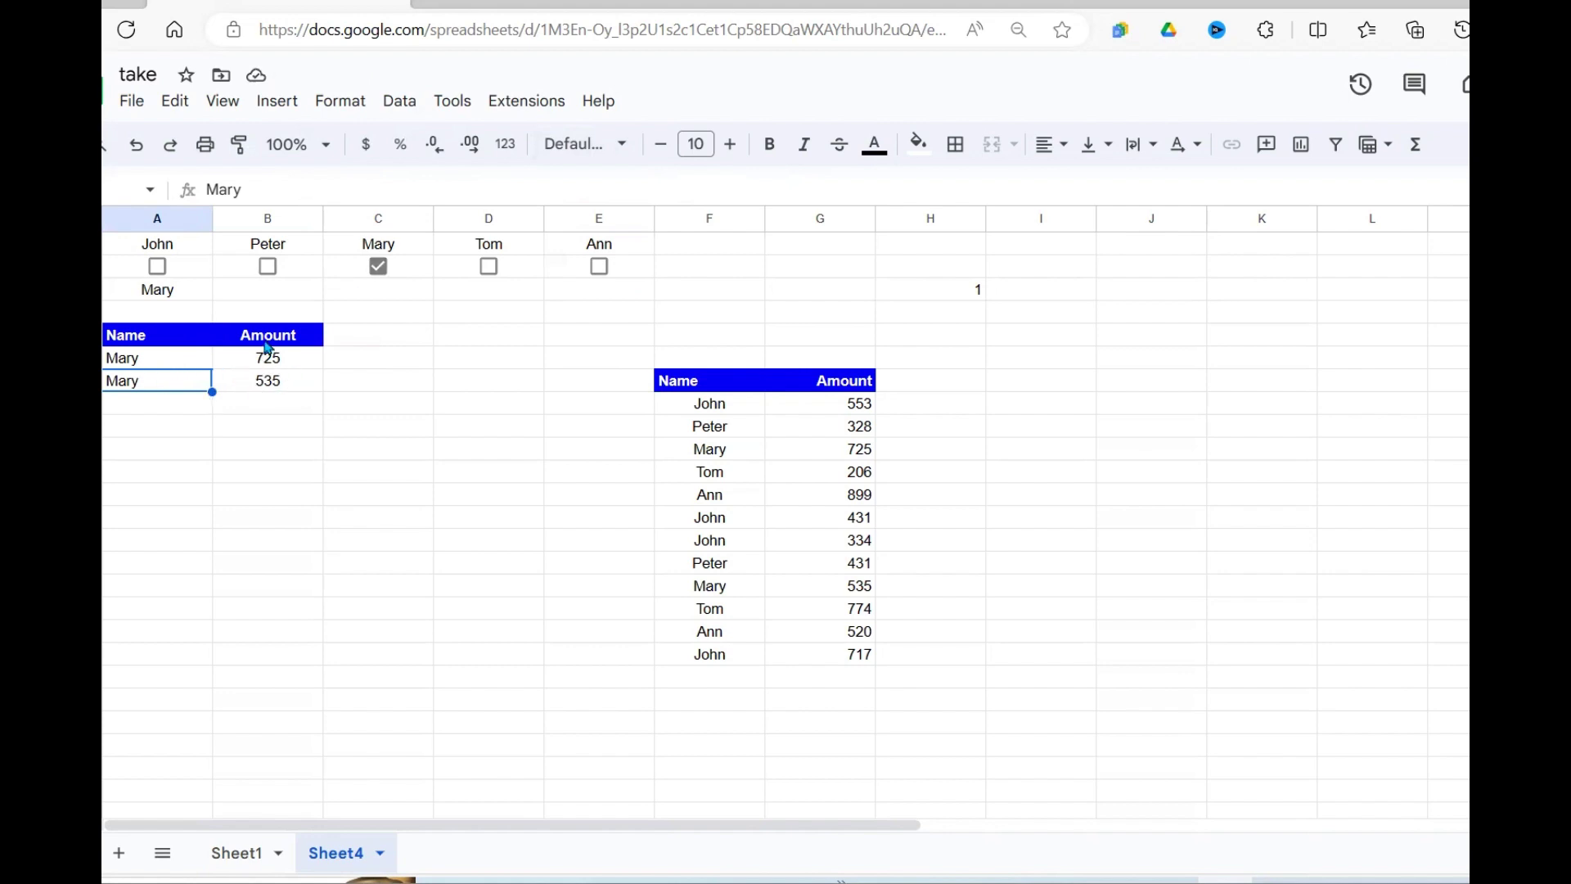
- Untick Mary and compare the list's length with the source table F8:G
click(378, 266)
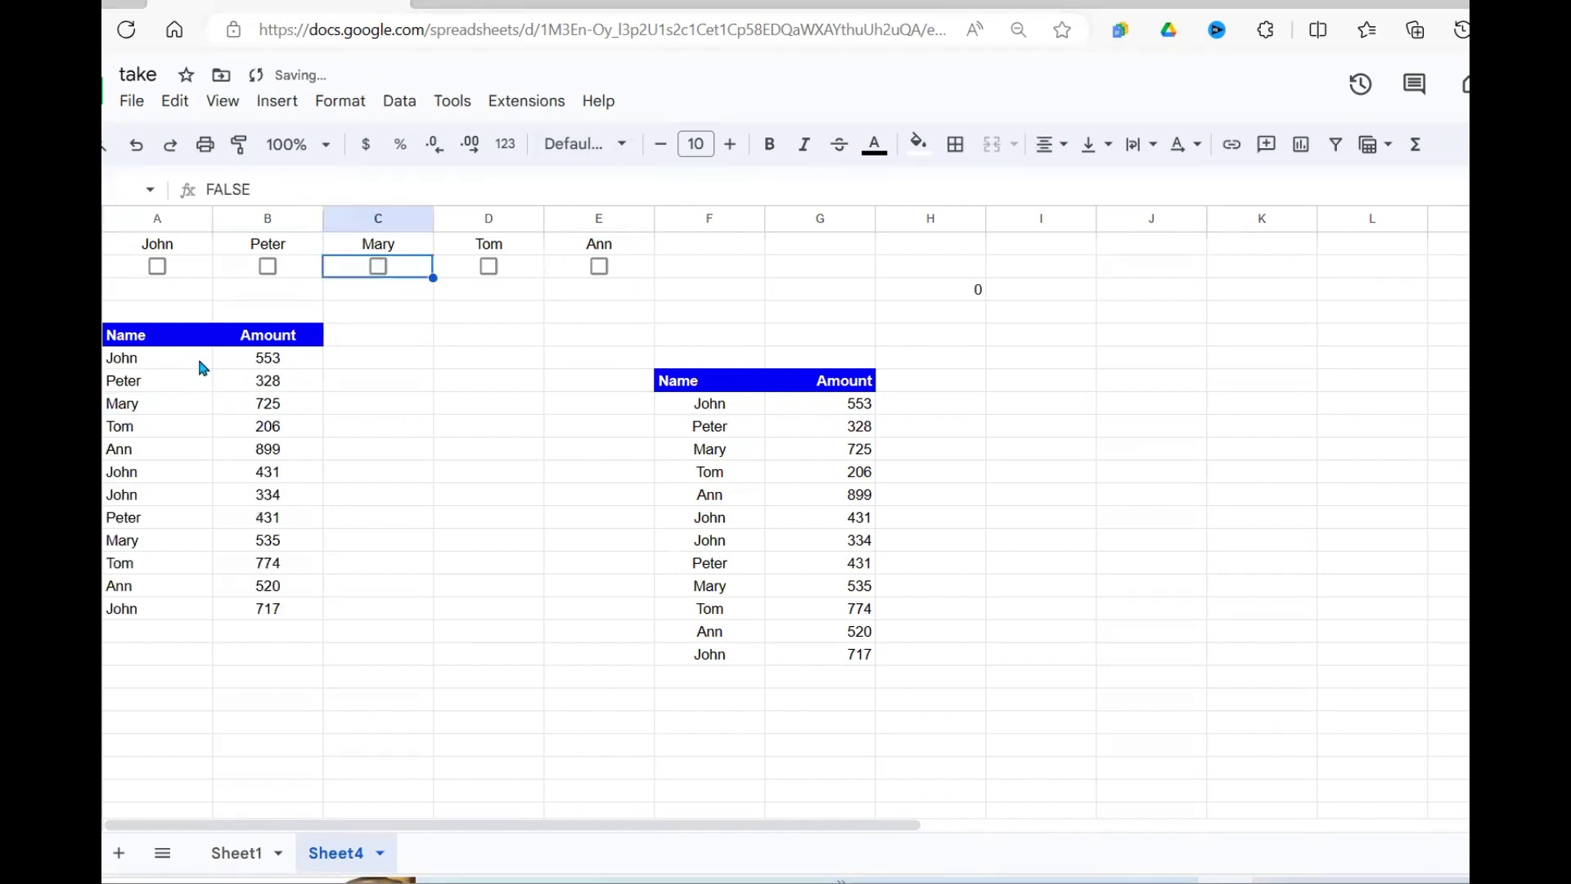
drag(135, 366, 271, 632)
drag(706, 409, 835, 666)
click(357, 608)
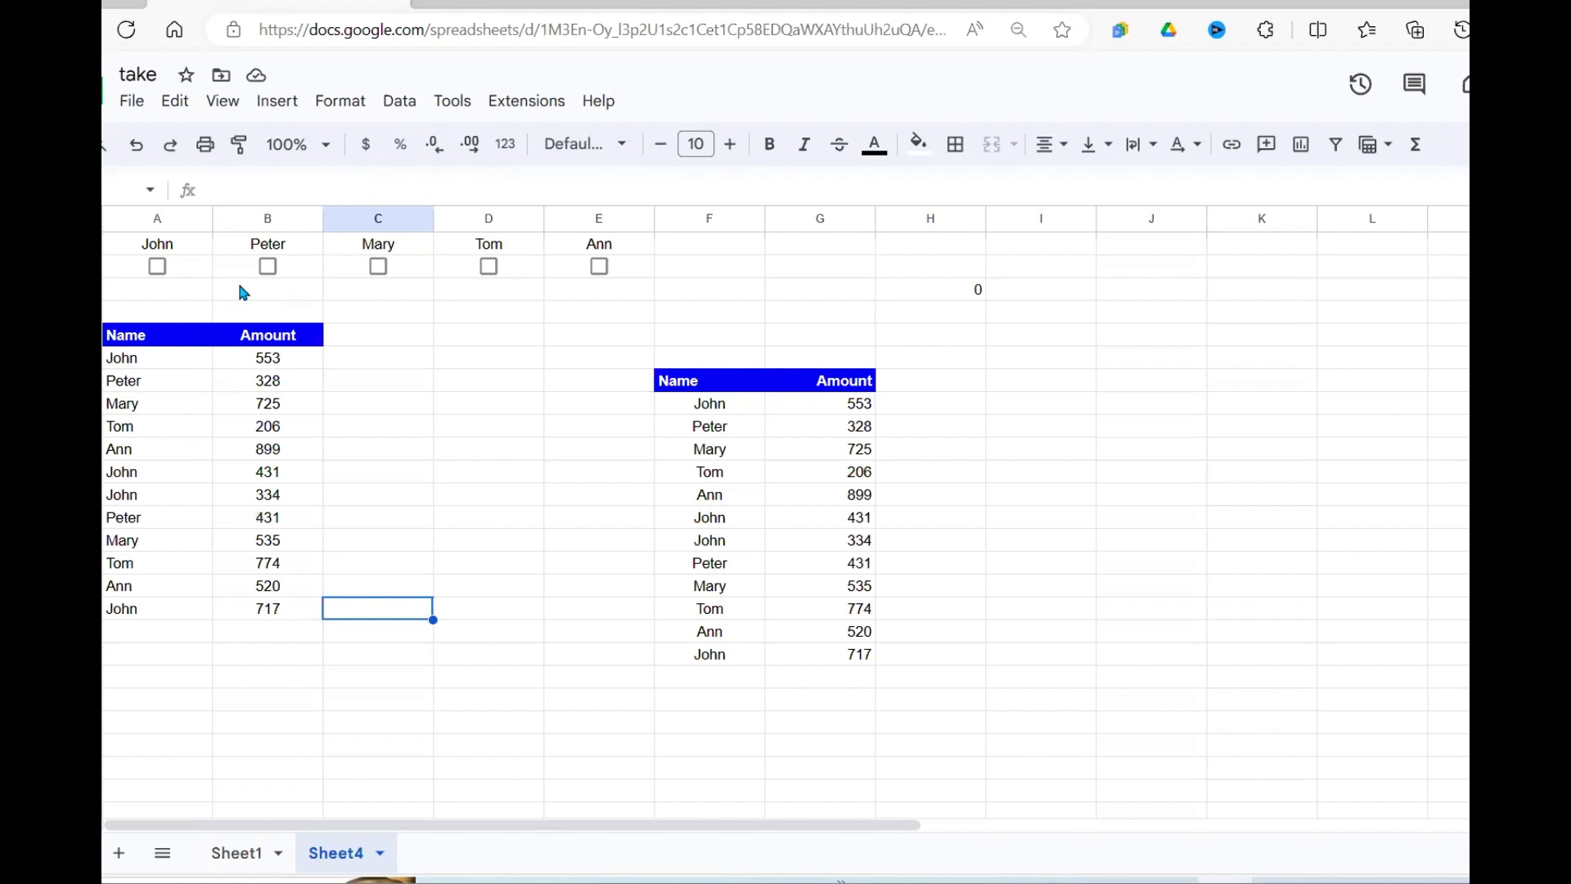
- Tick John, Peter and Mary to filter the list, then clear them to show all twelve rows
click(157, 249)
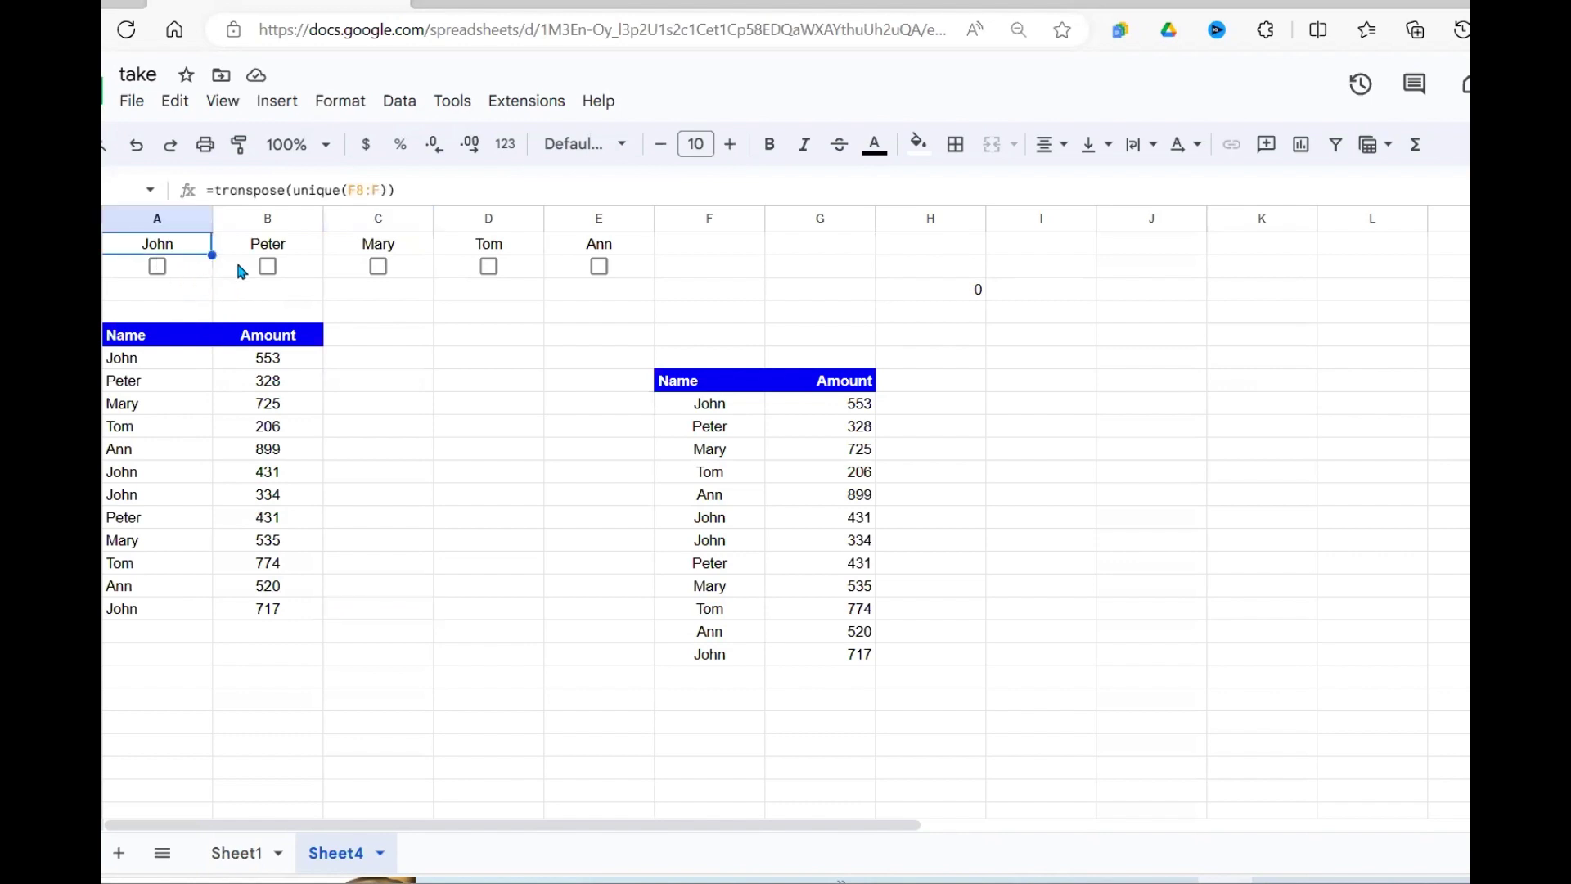
click(152, 276)
click(157, 266)
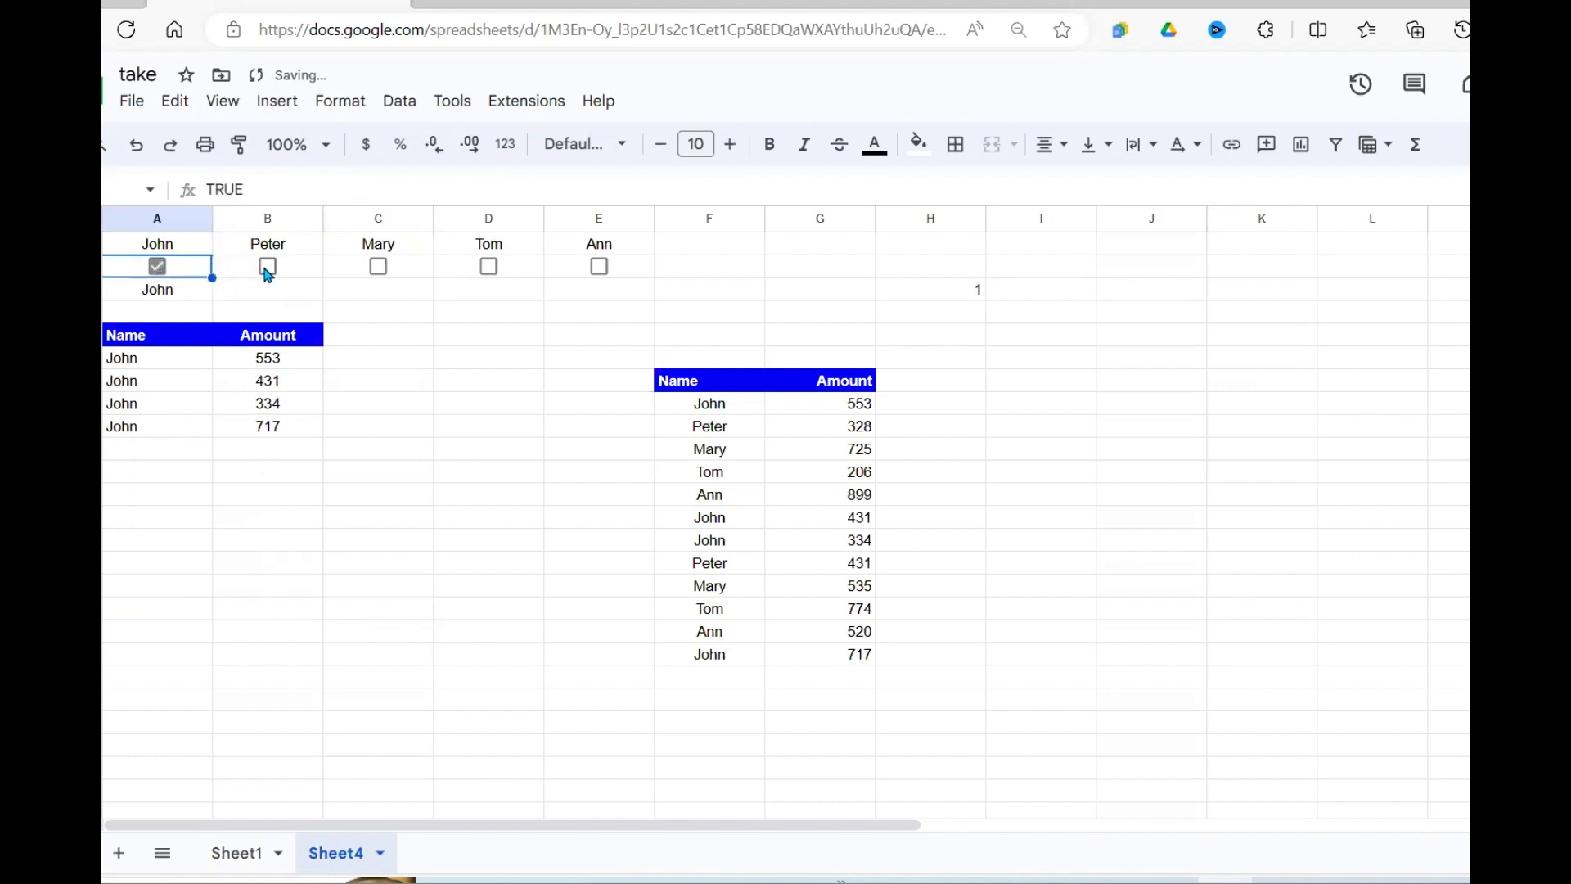
click(268, 268)
click(378, 266)
click(479, 270)
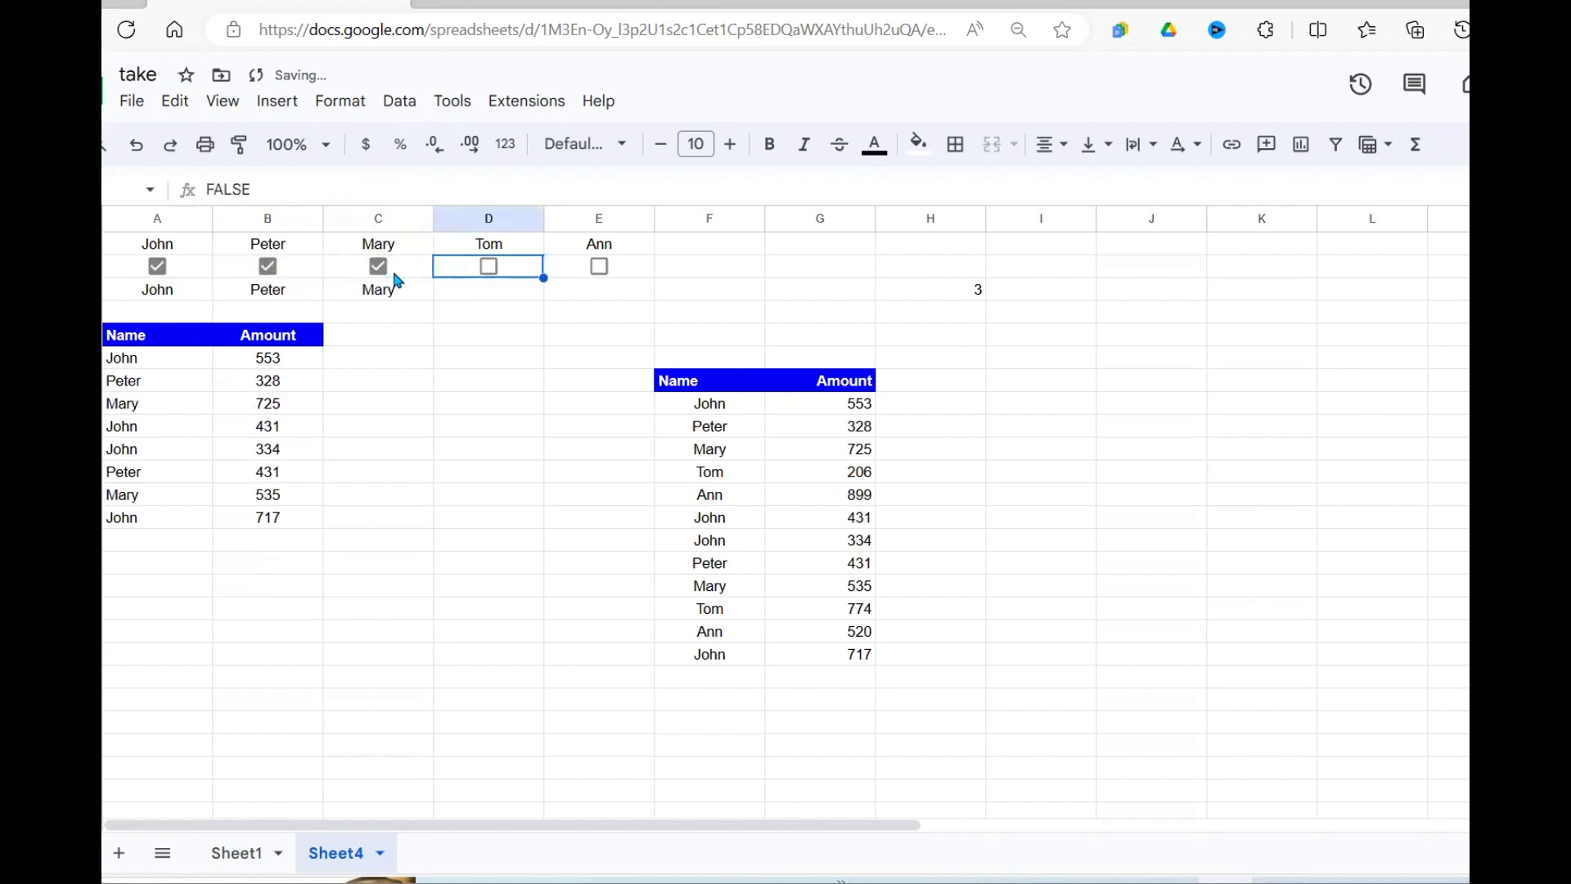
key(ctrl+z)
key(ctrl+z)
key(ctrl+z)
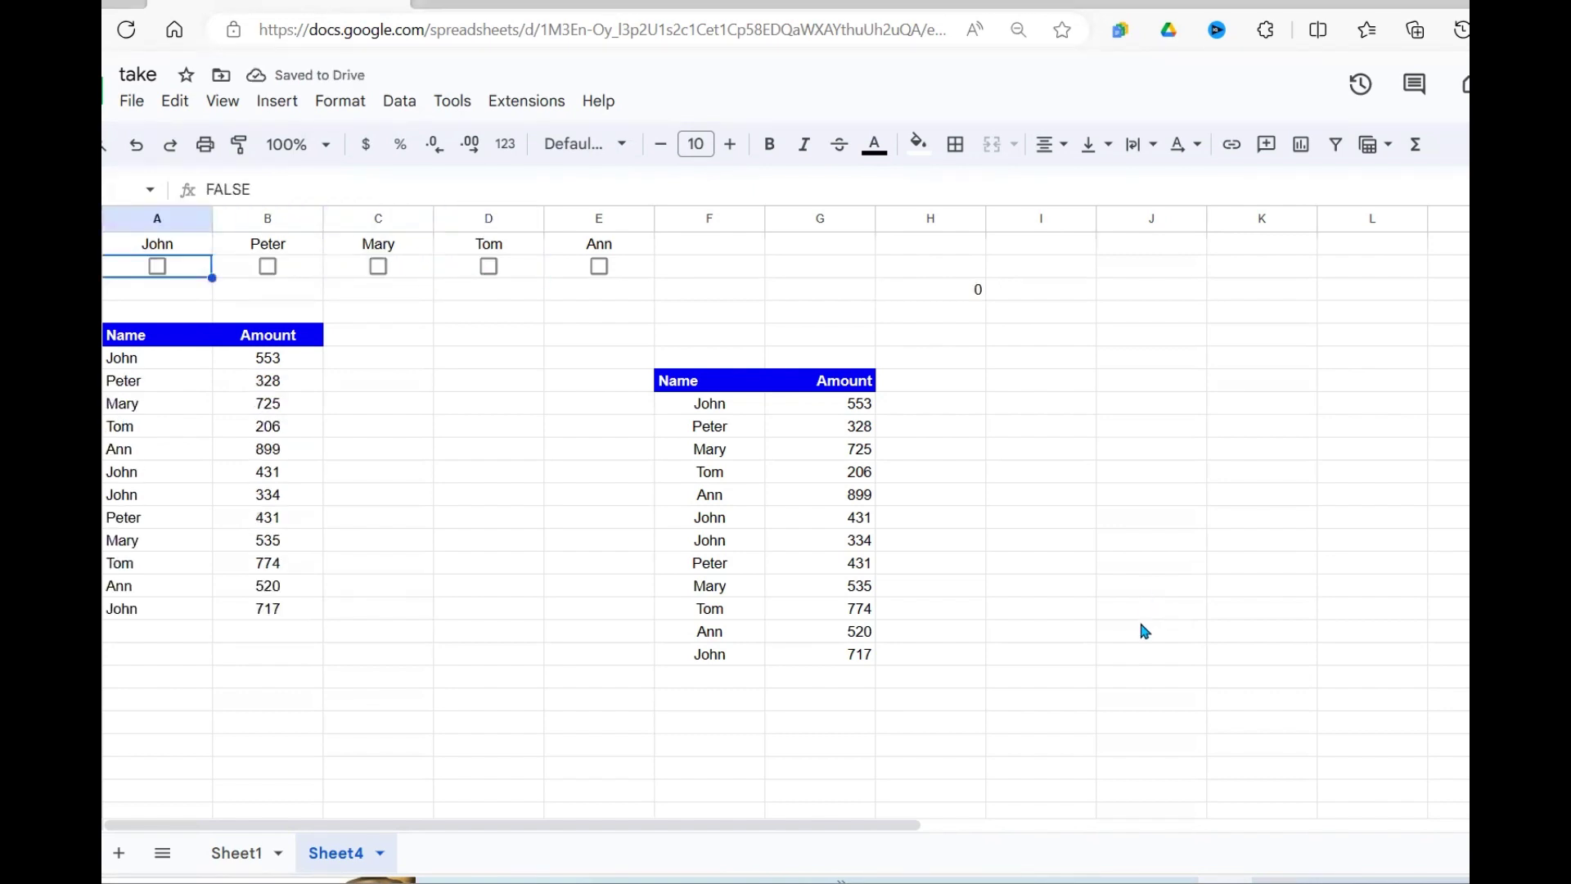